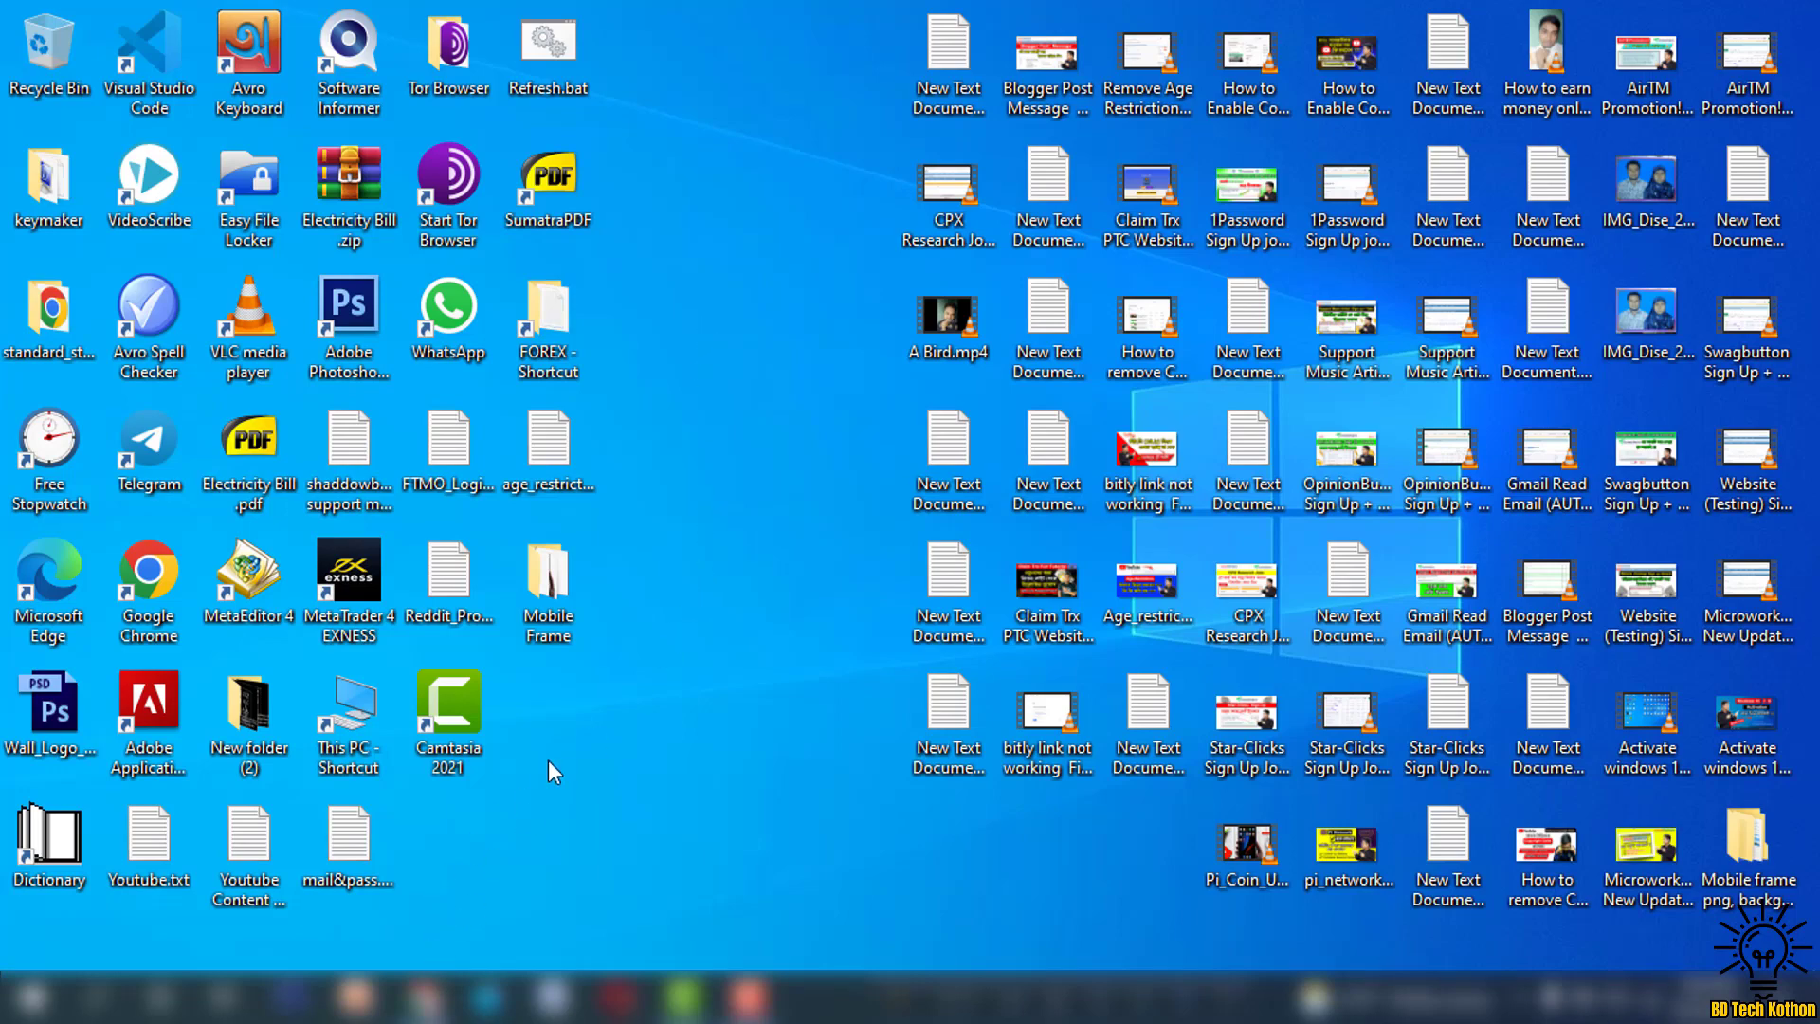
Search Google for 'payeer' and open the official PAYEER home page at payeer.com/en
left_click(423, 998)
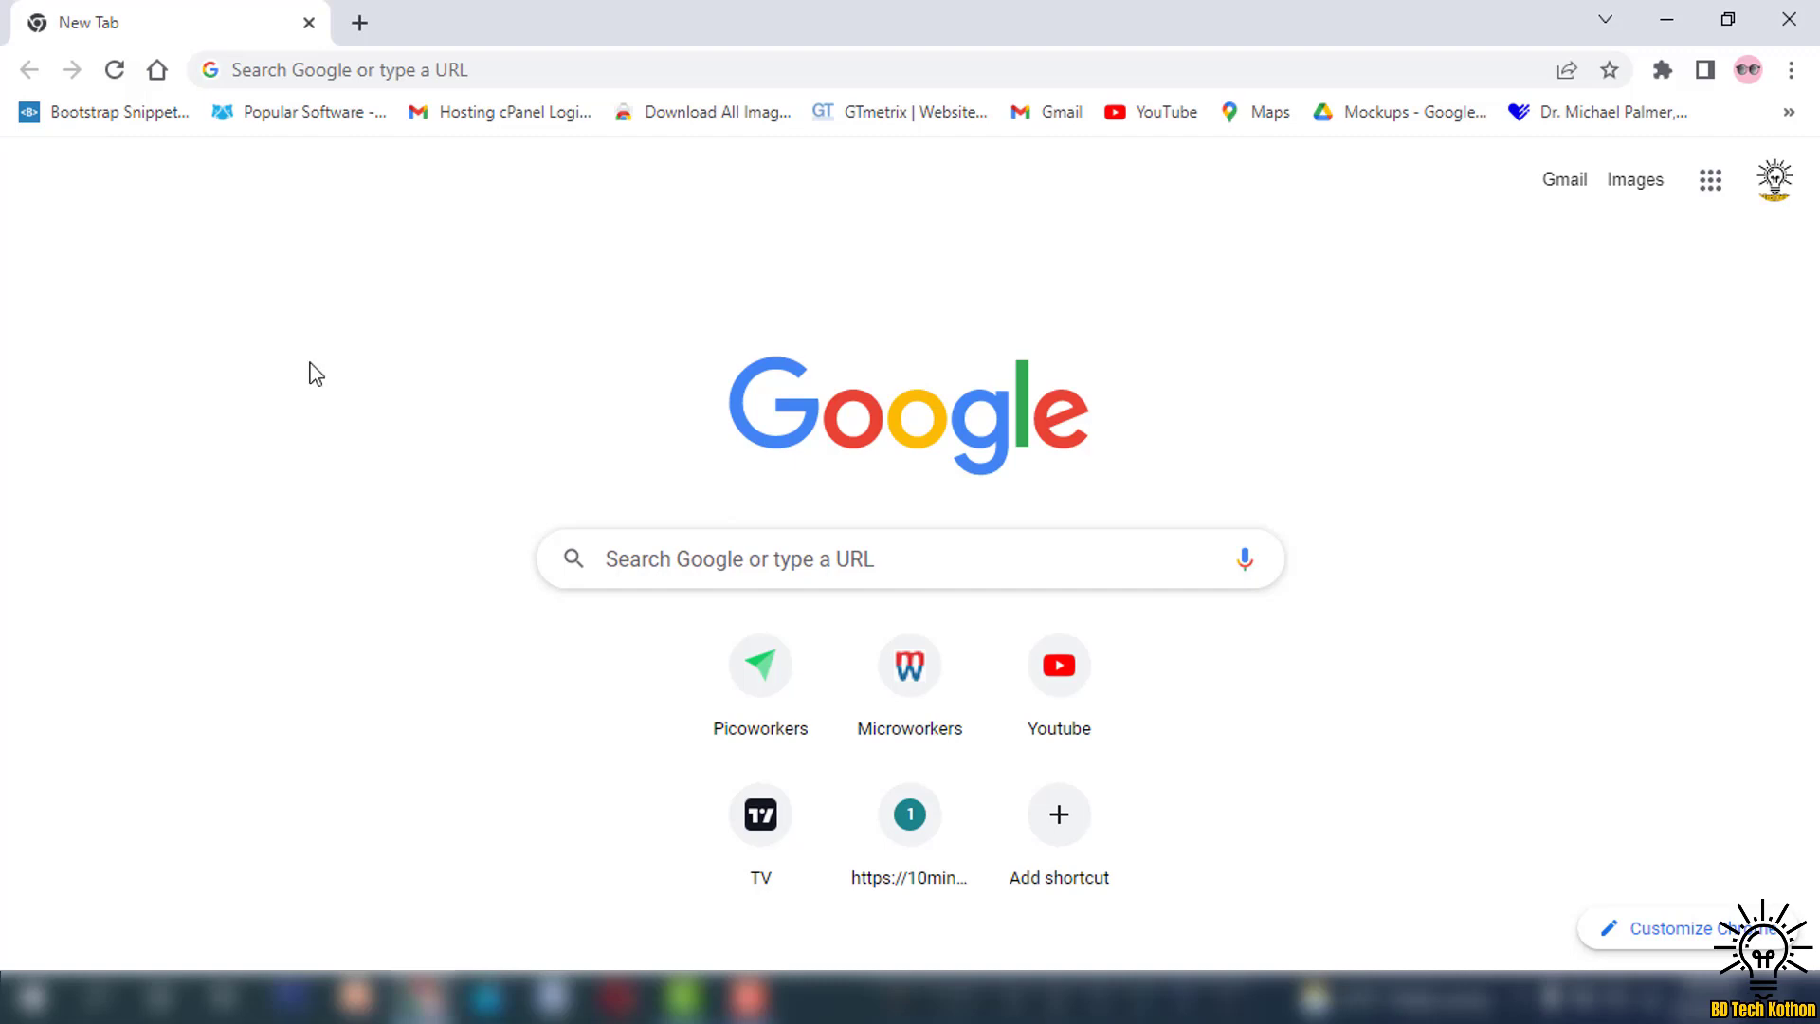
left_click(302, 60)
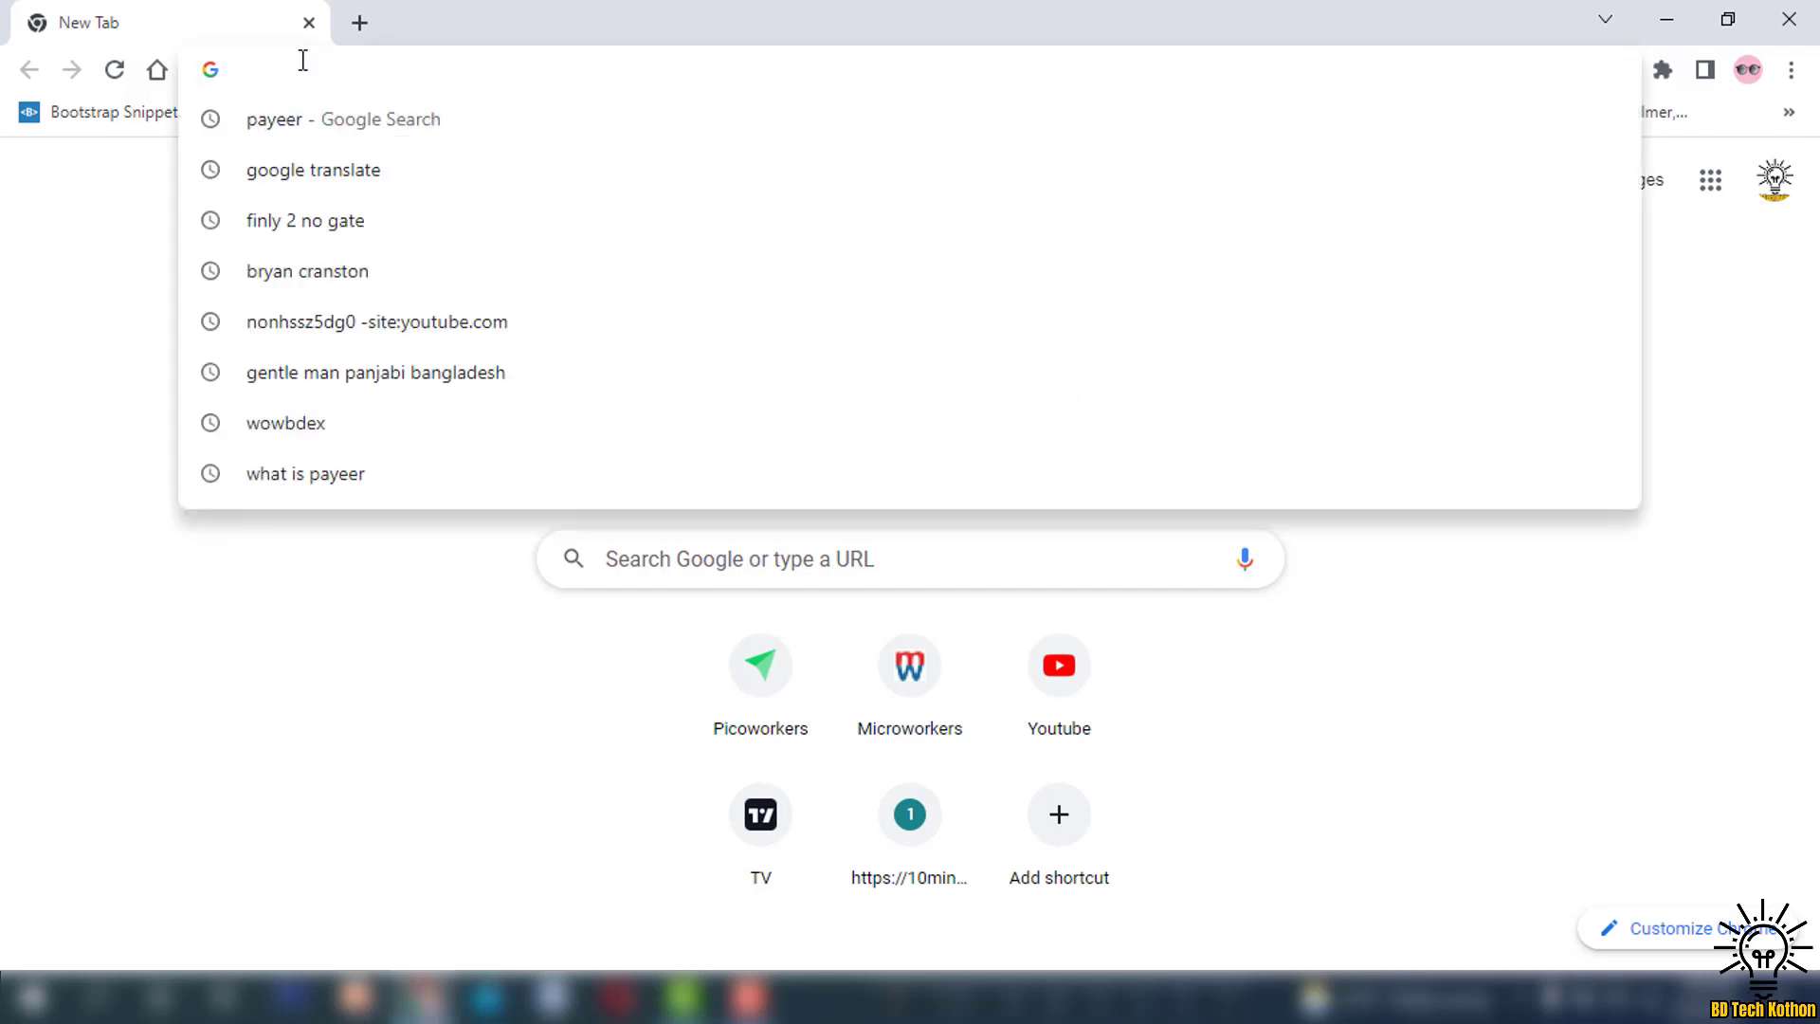
type("payeer")
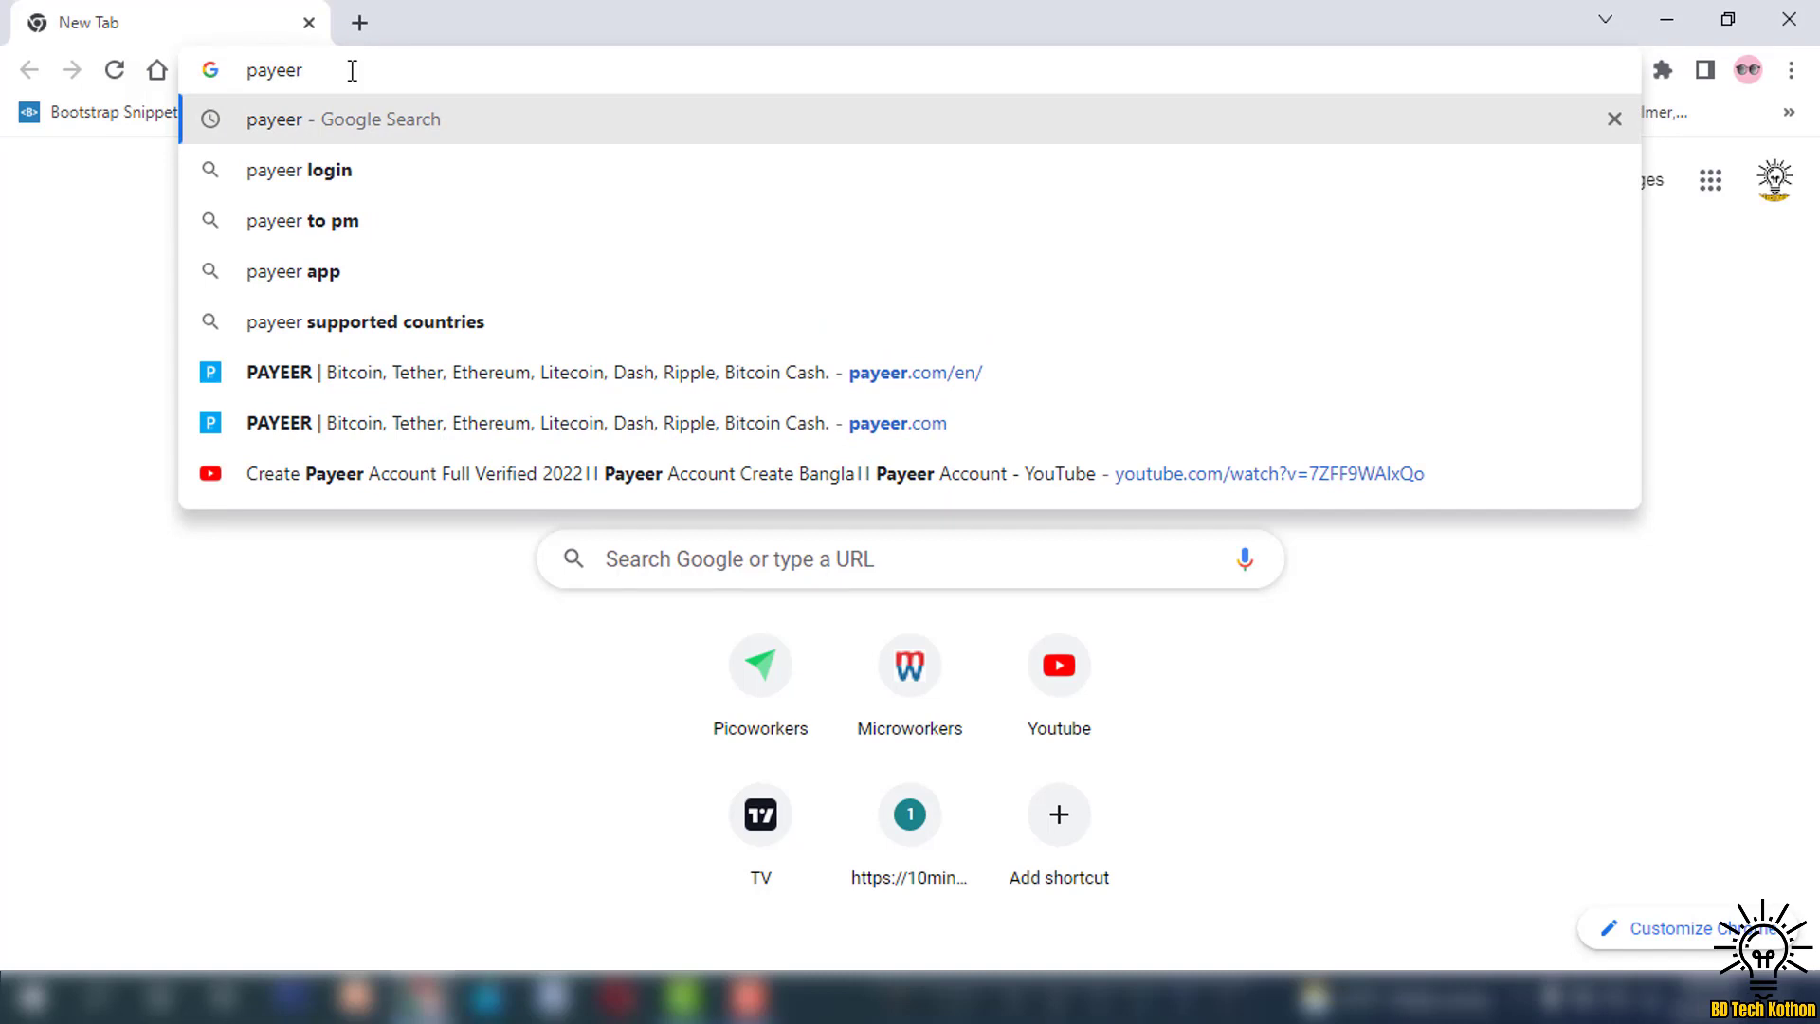
key("Return")
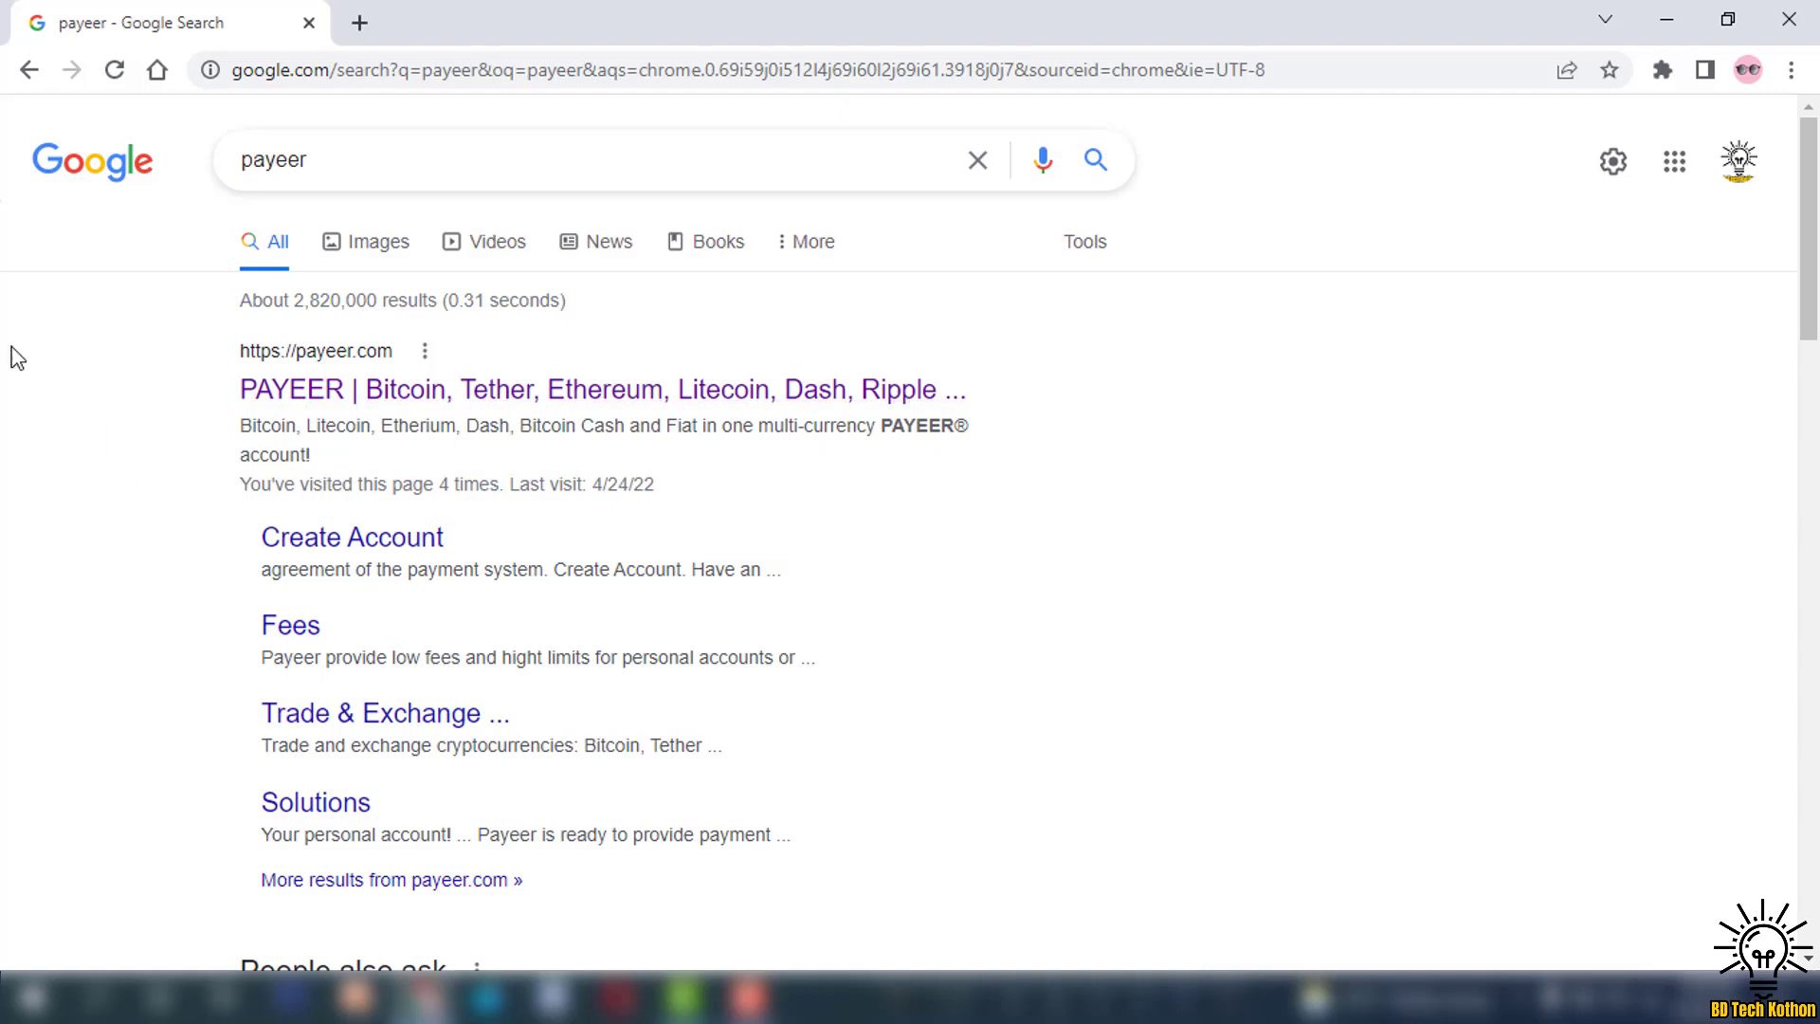
left_click(268, 396)
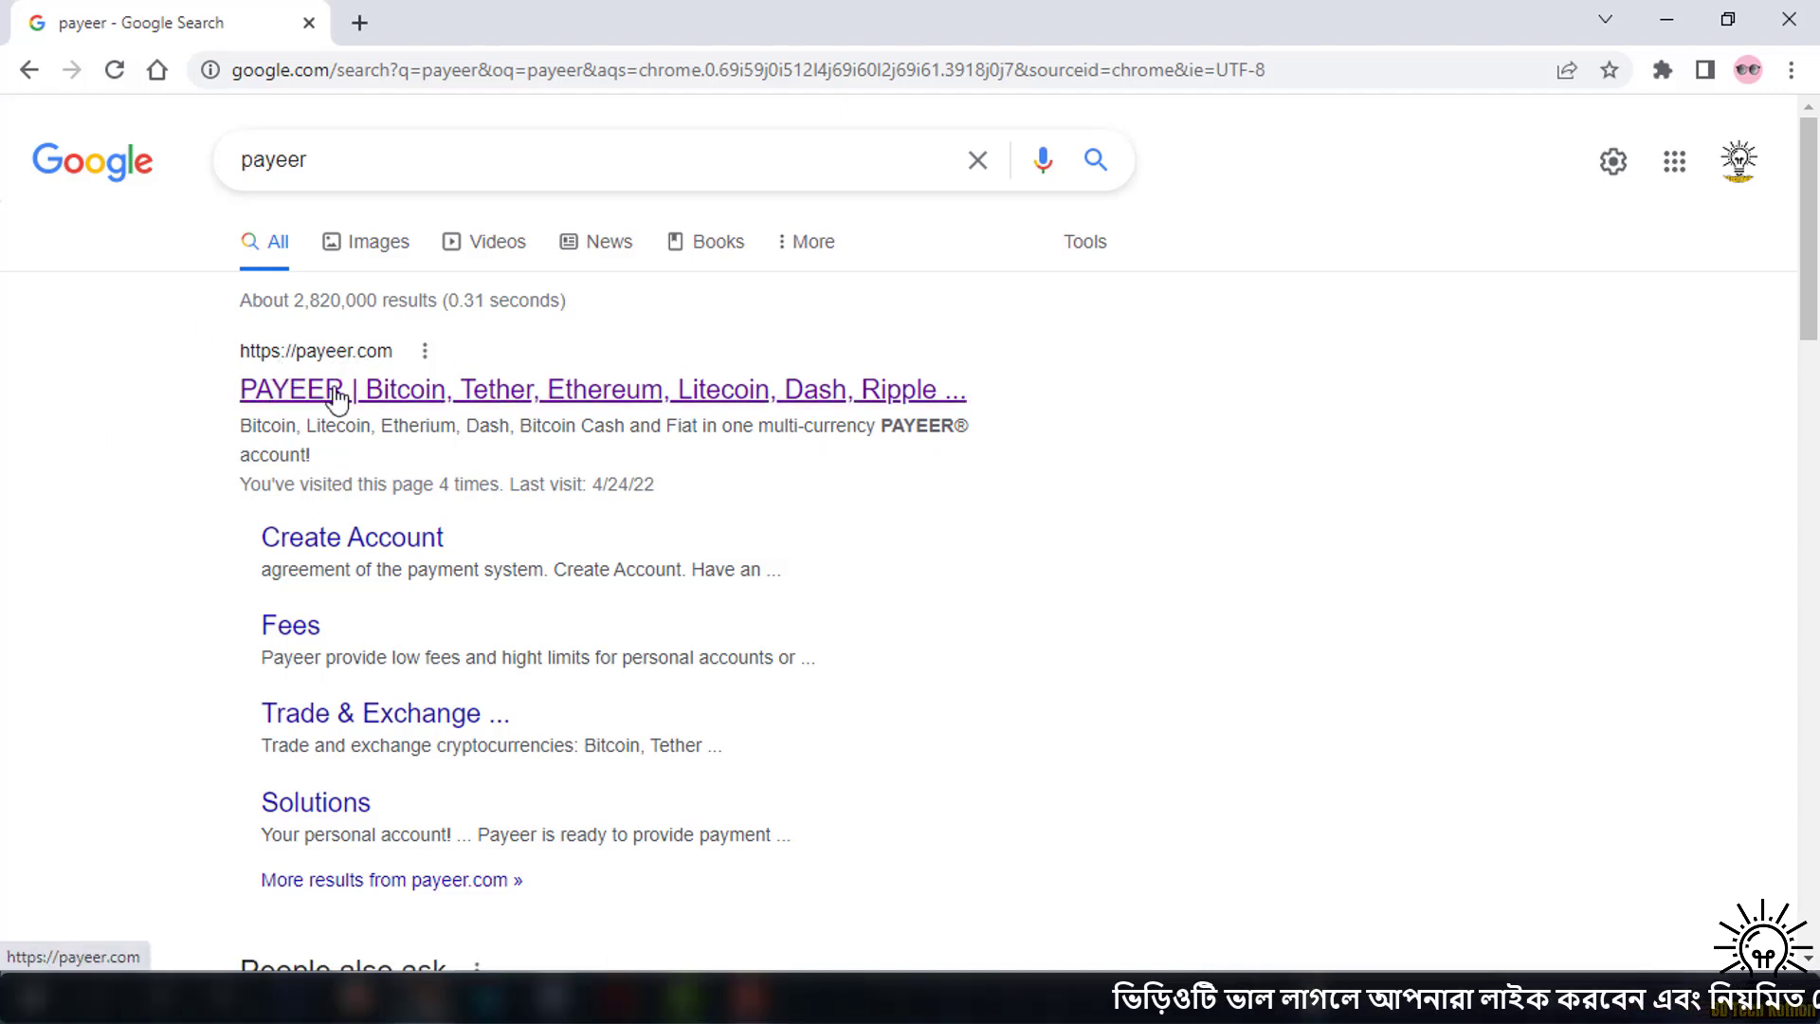
left_click(405, 393)
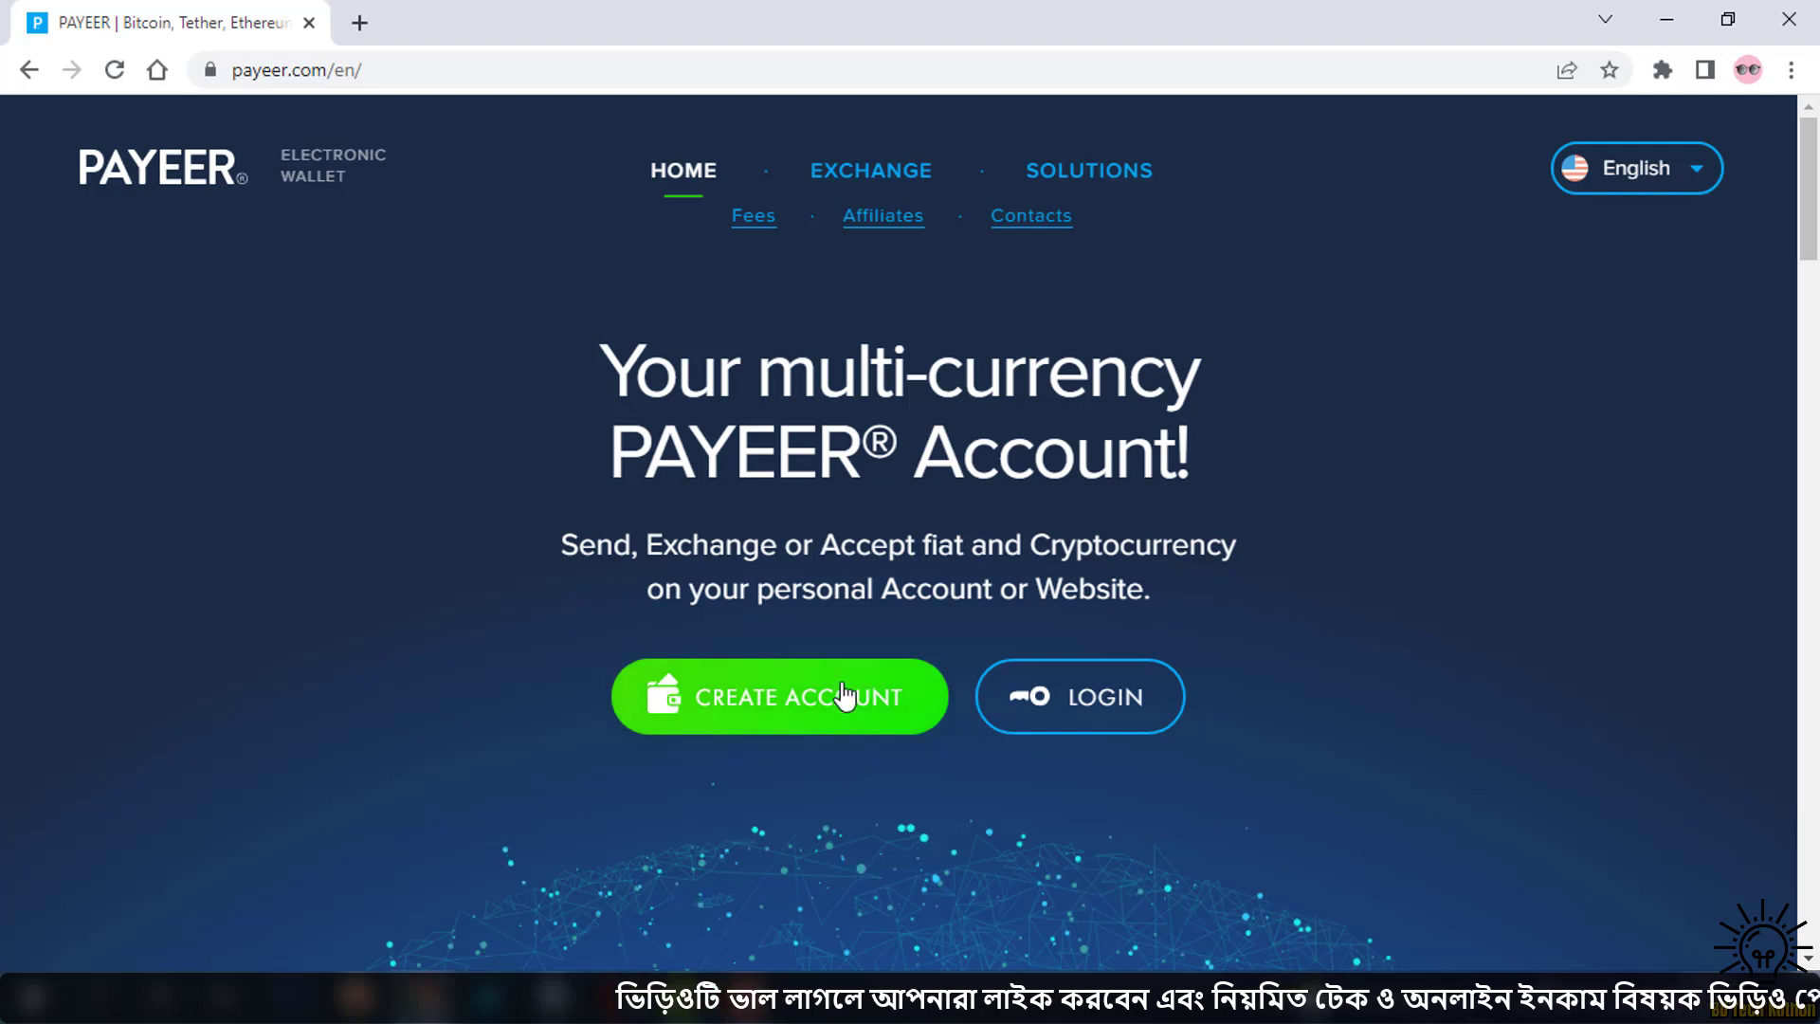
Start a new Payeer account and paste the user's e-mail address into the form
left_click(767, 709)
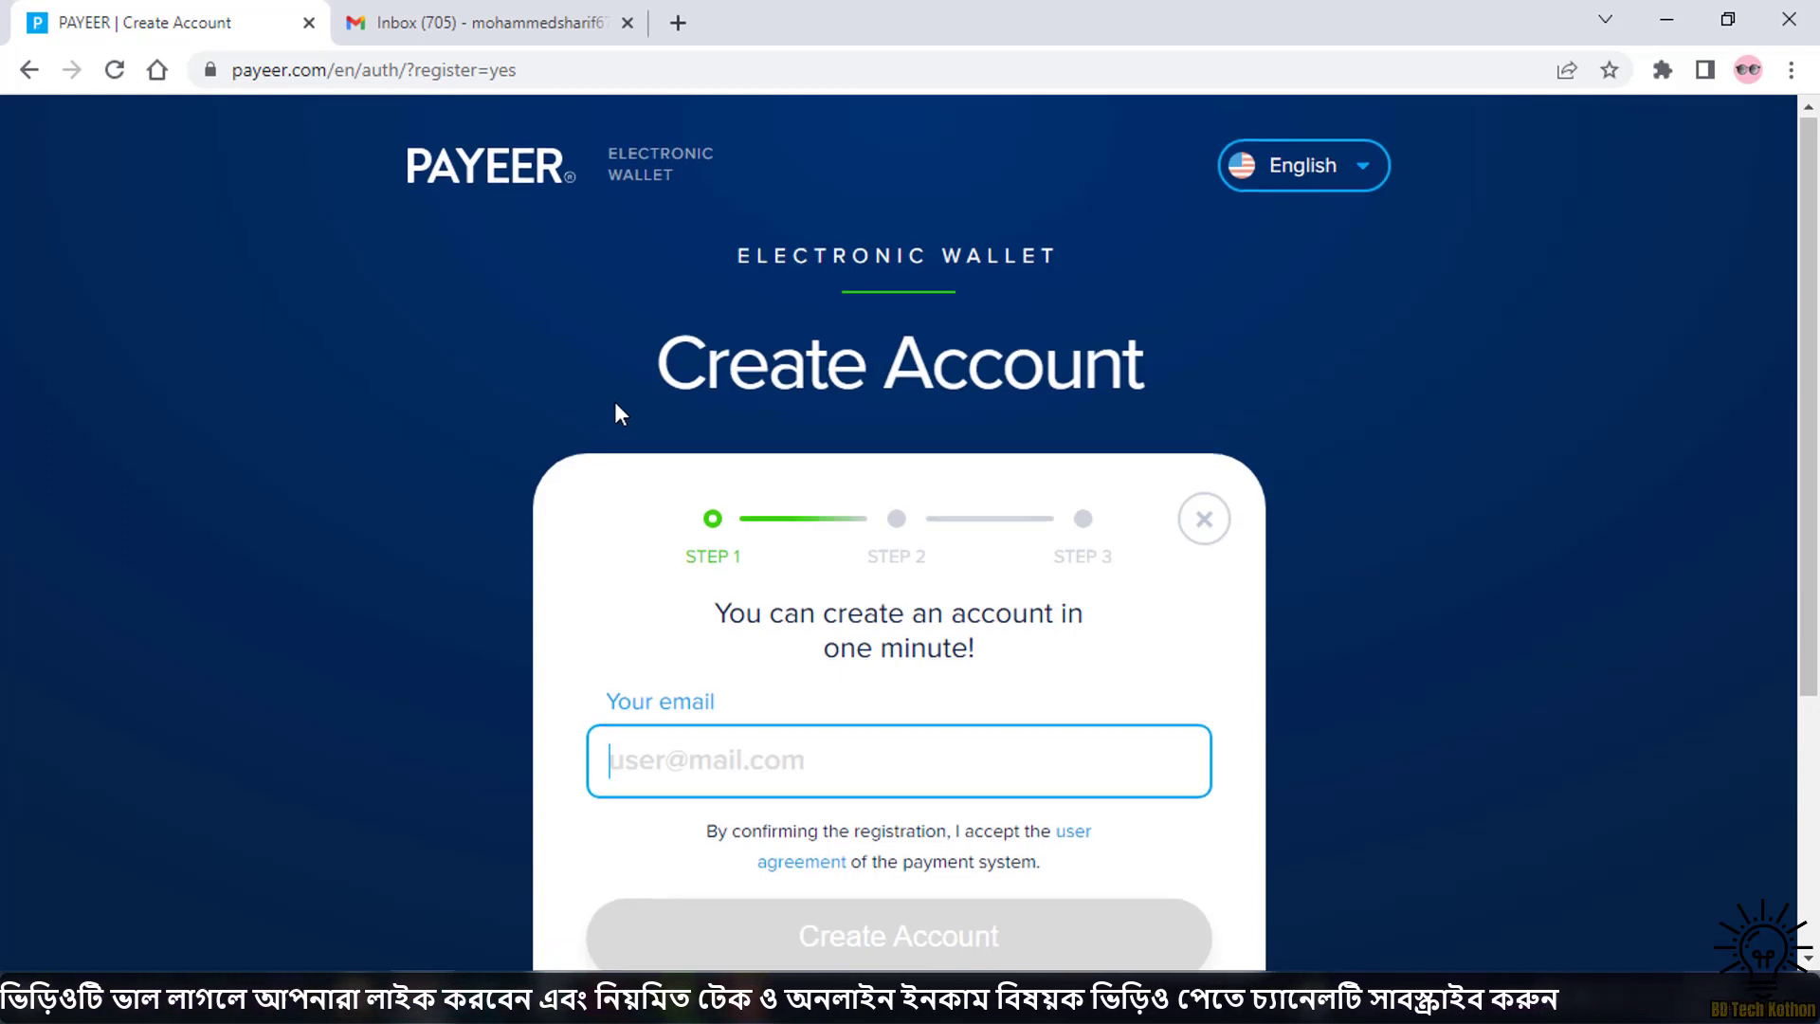
scroll(663, 445, "down", 1)
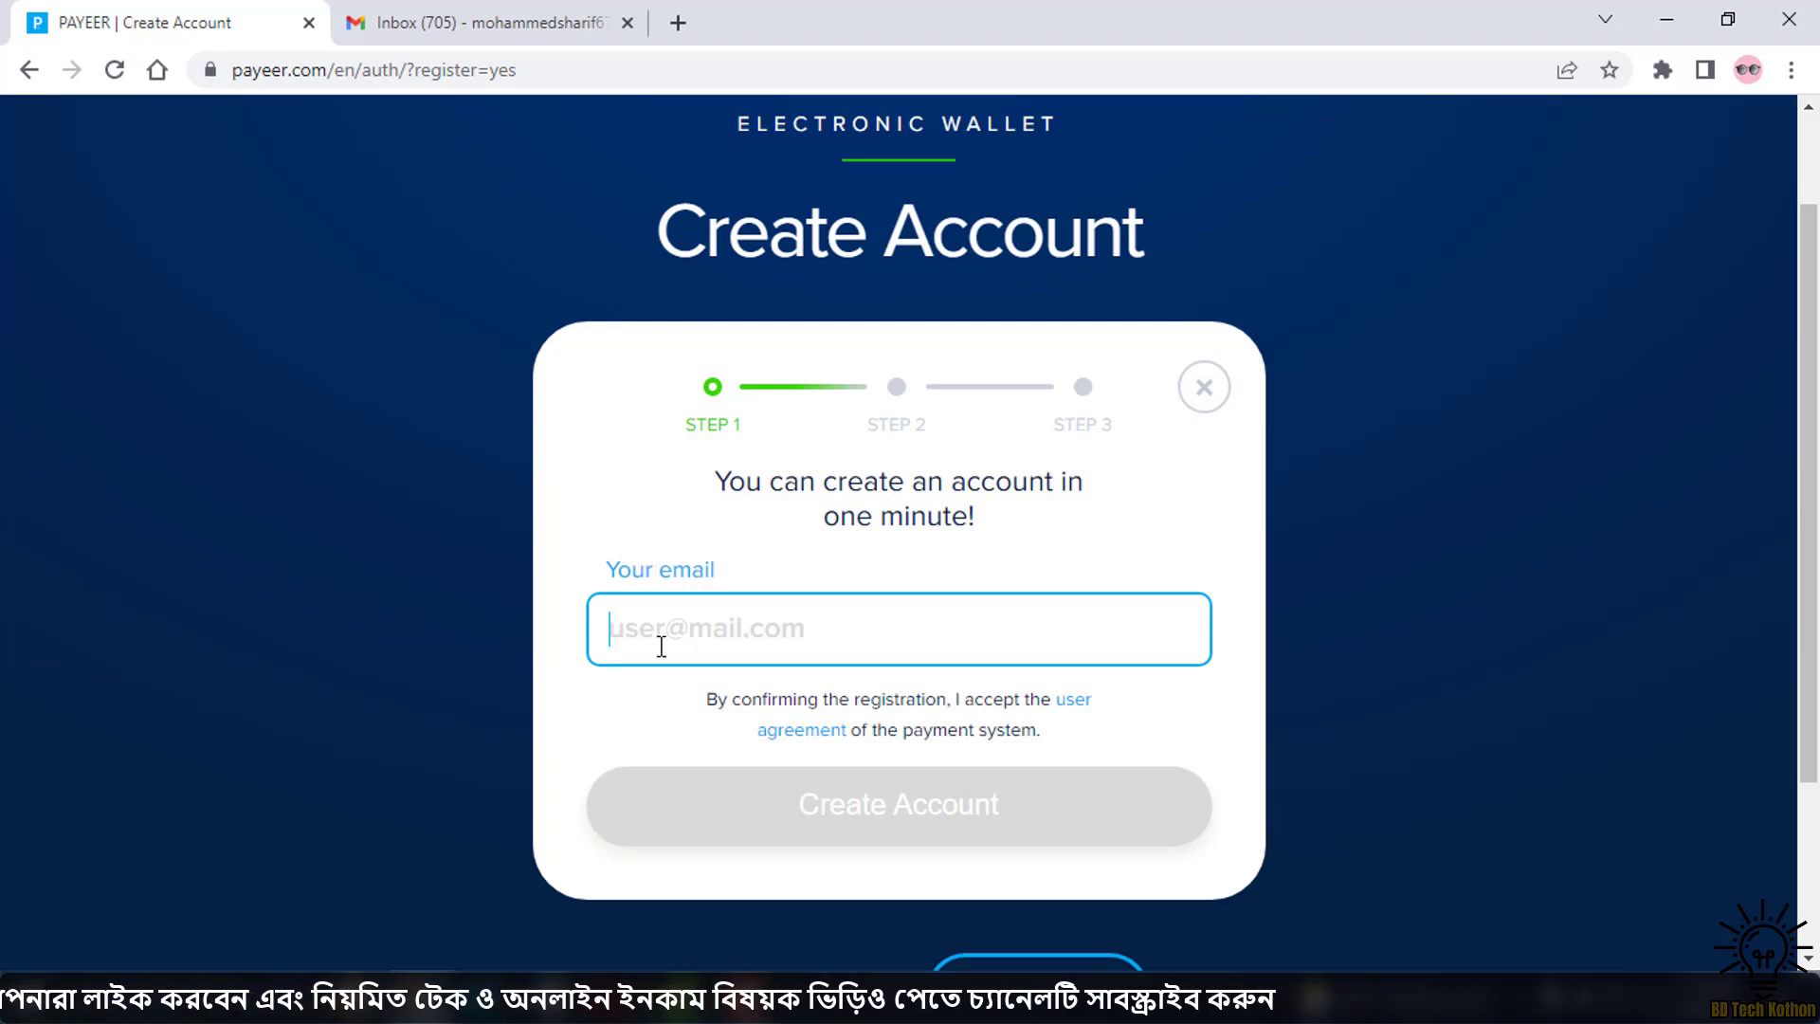
scroll(673, 569, "down", 1)
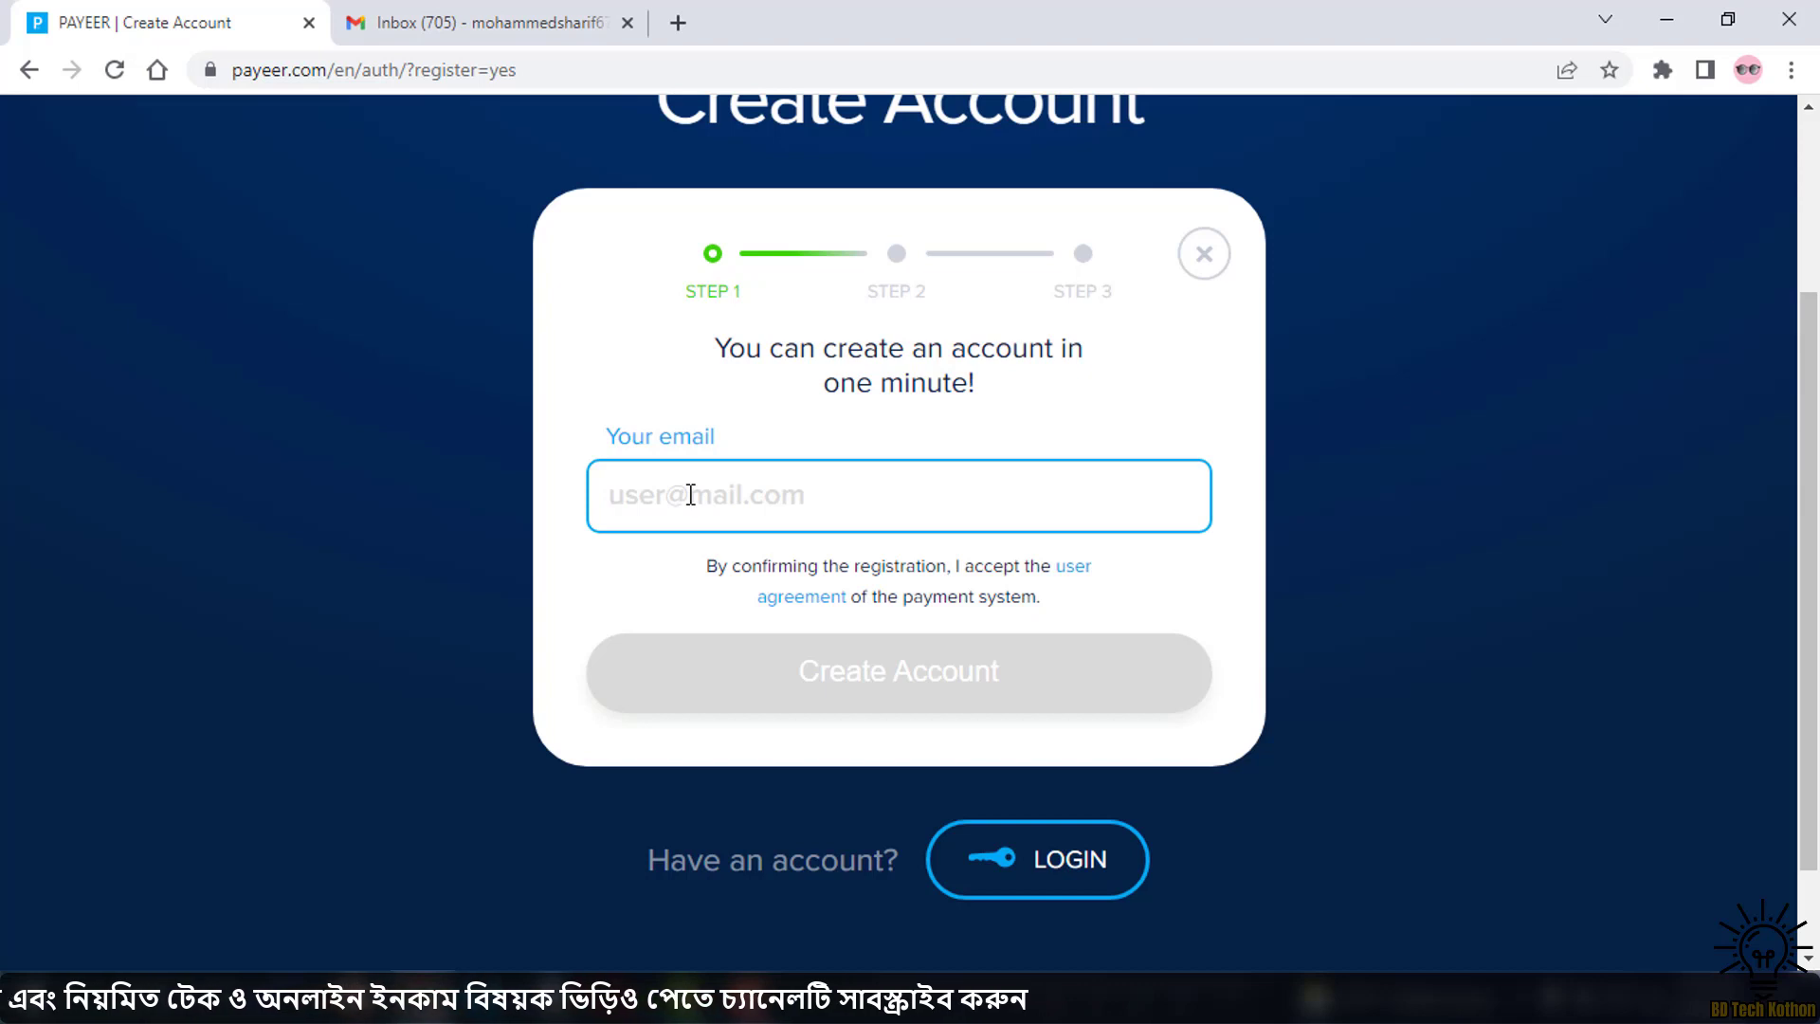
right_click(691, 494)
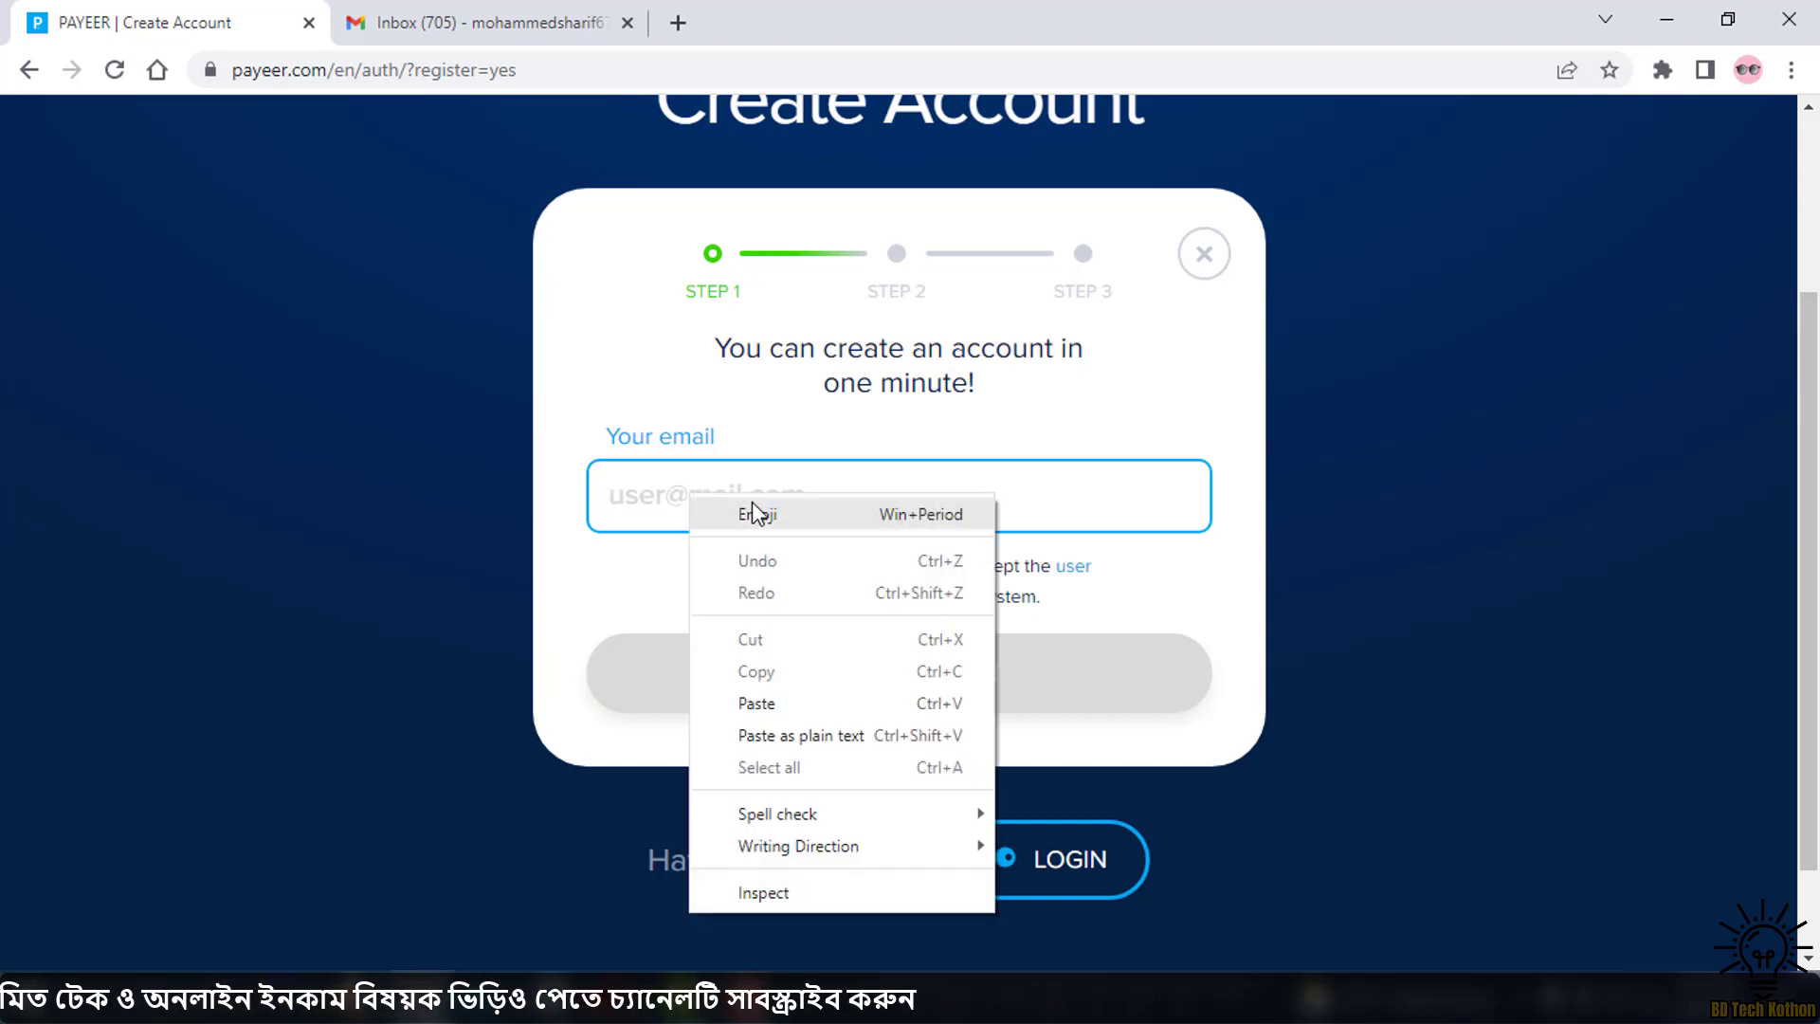
left_click(748, 703)
left_click(572, 469)
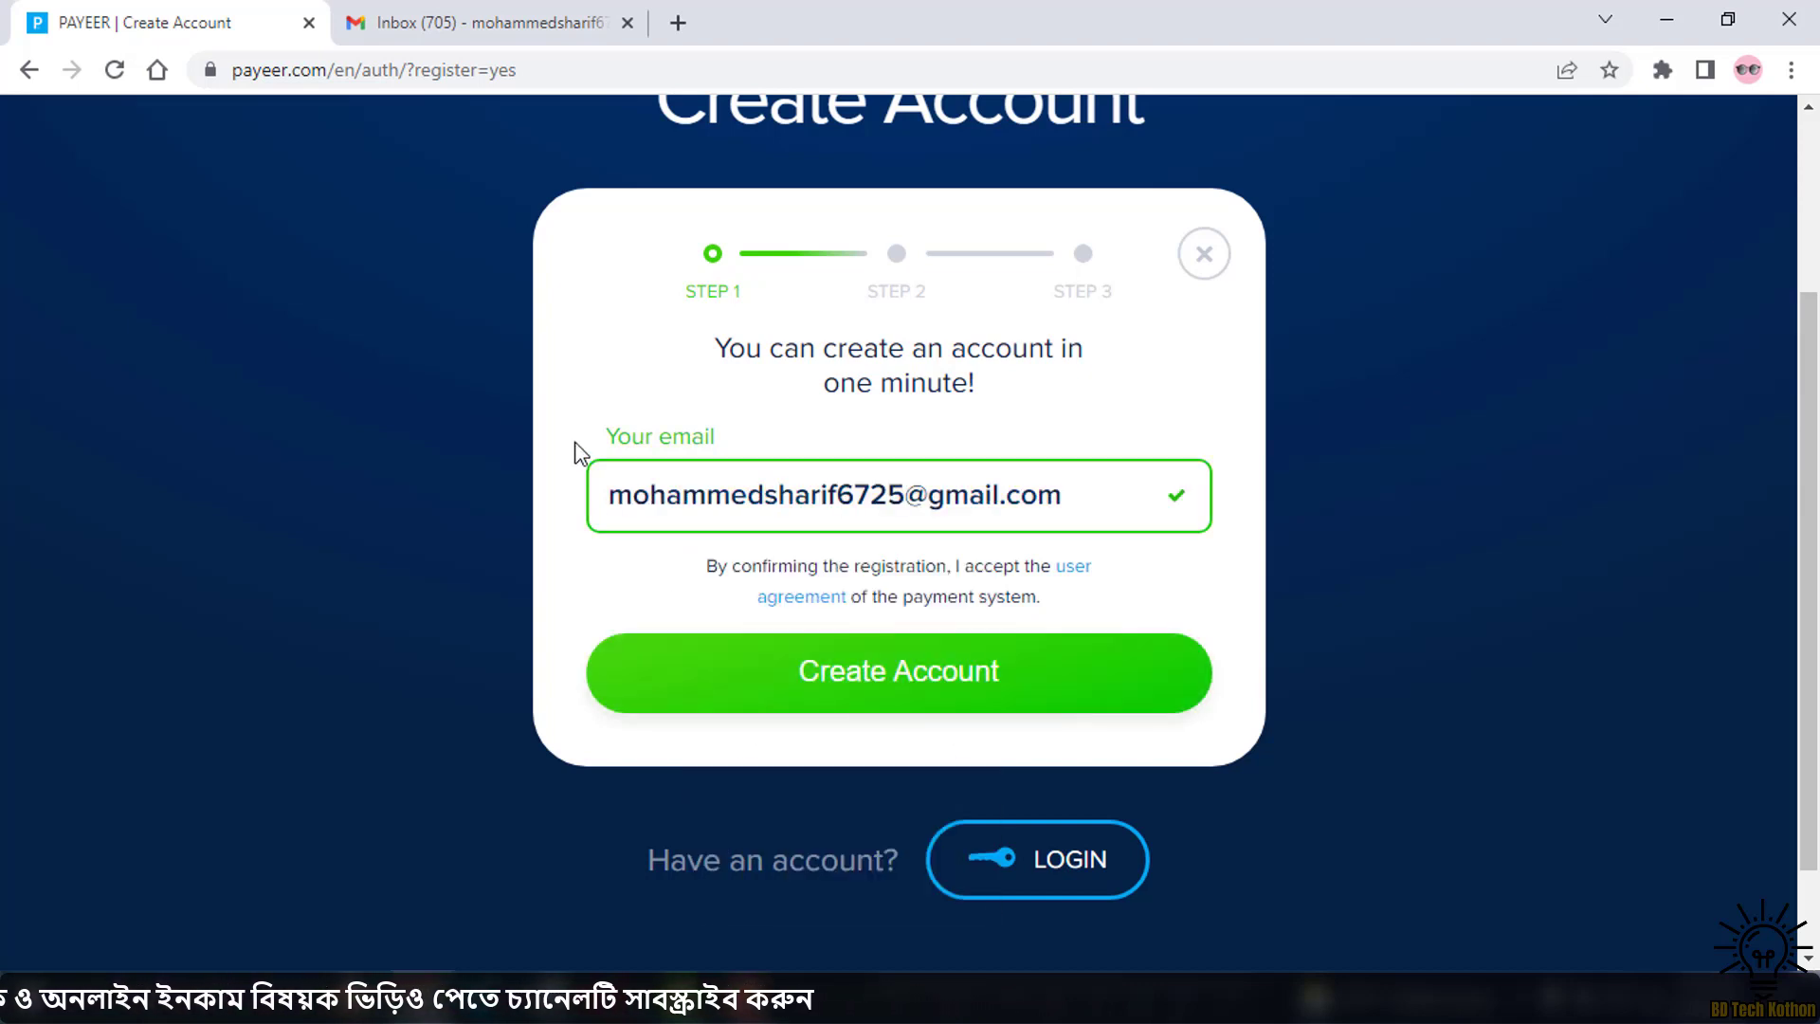
left_click(1086, 492)
left_click(1365, 497)
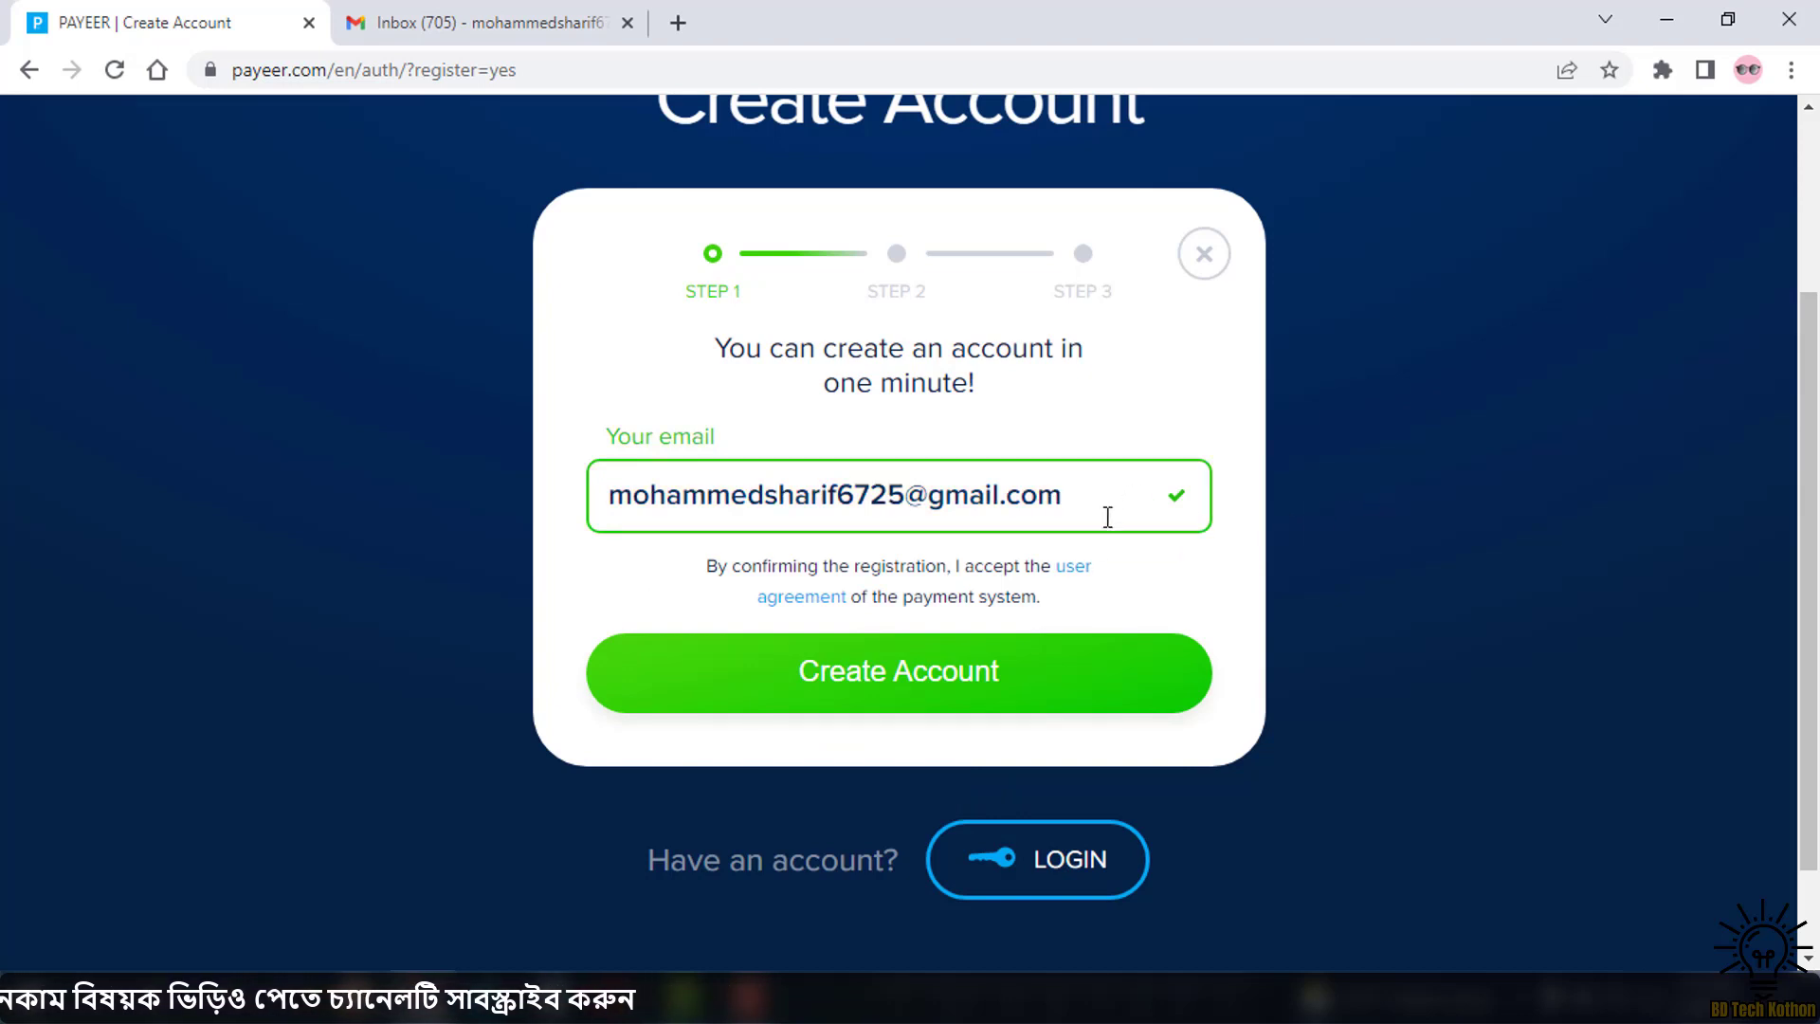
Submit the e-mail to request a confirmation code, then switch to the Gmail inbox
left_click(870, 675)
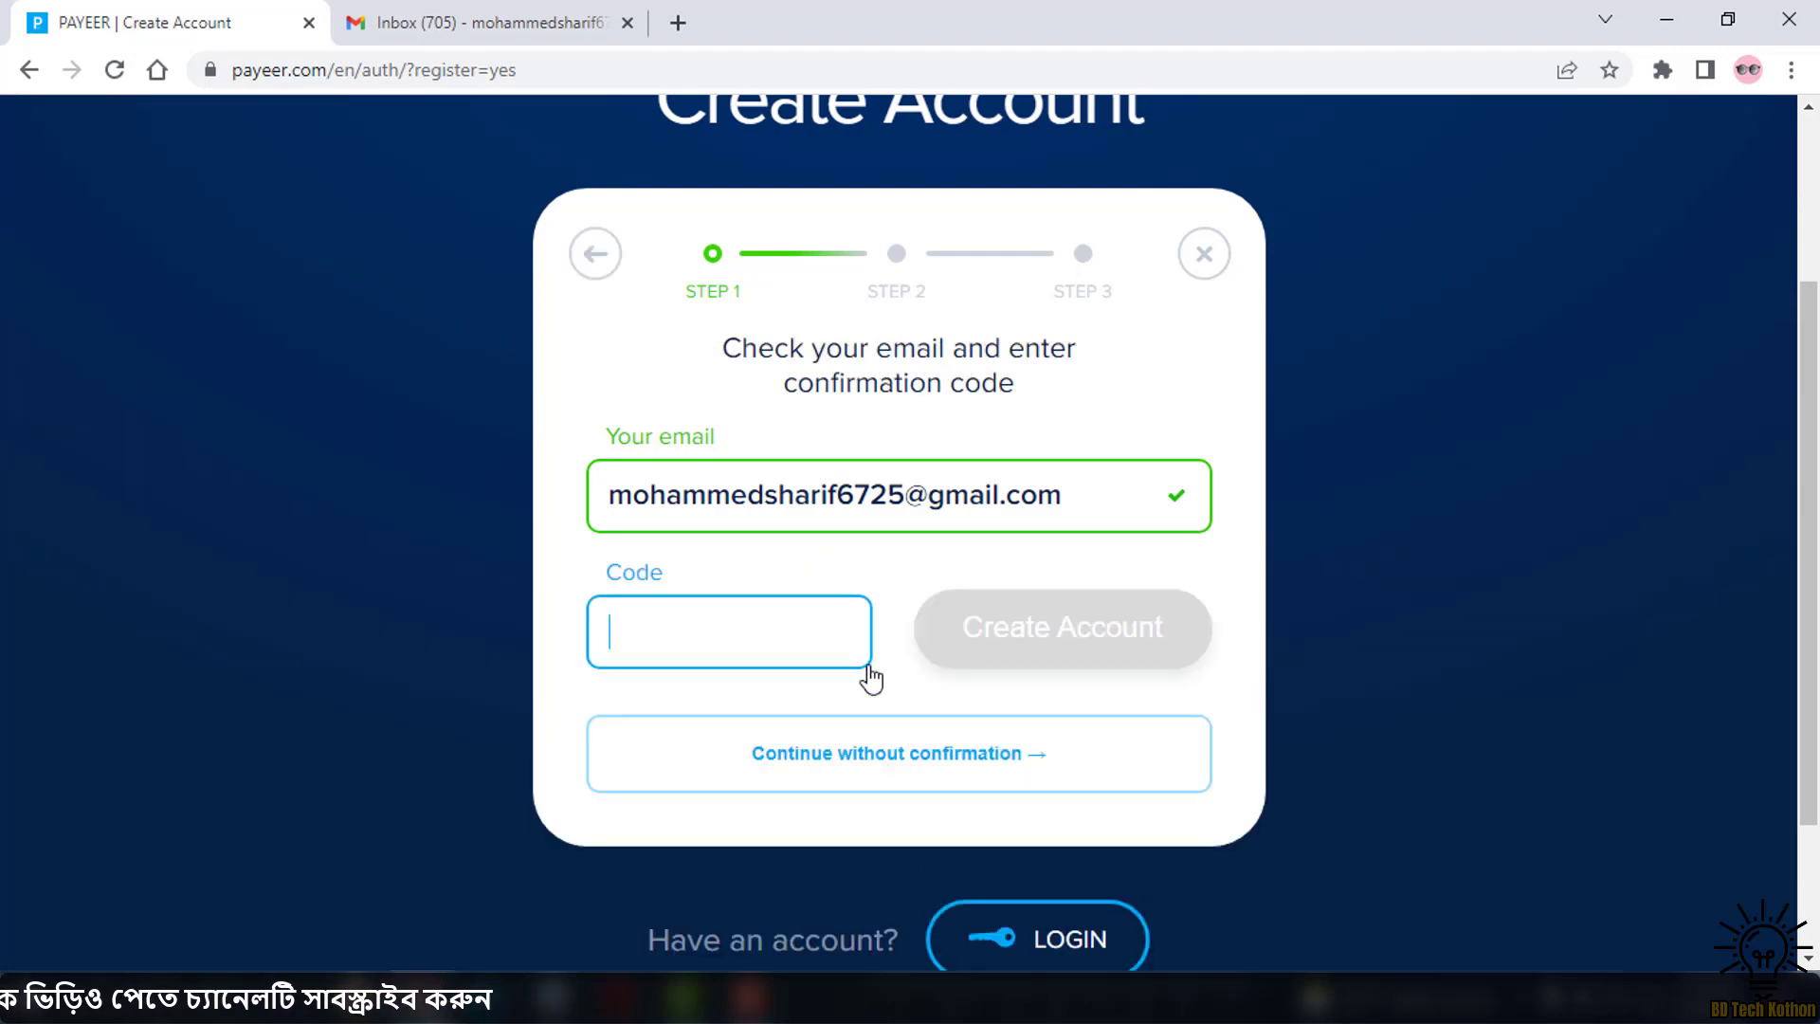
scroll(876, 548, "up", 3)
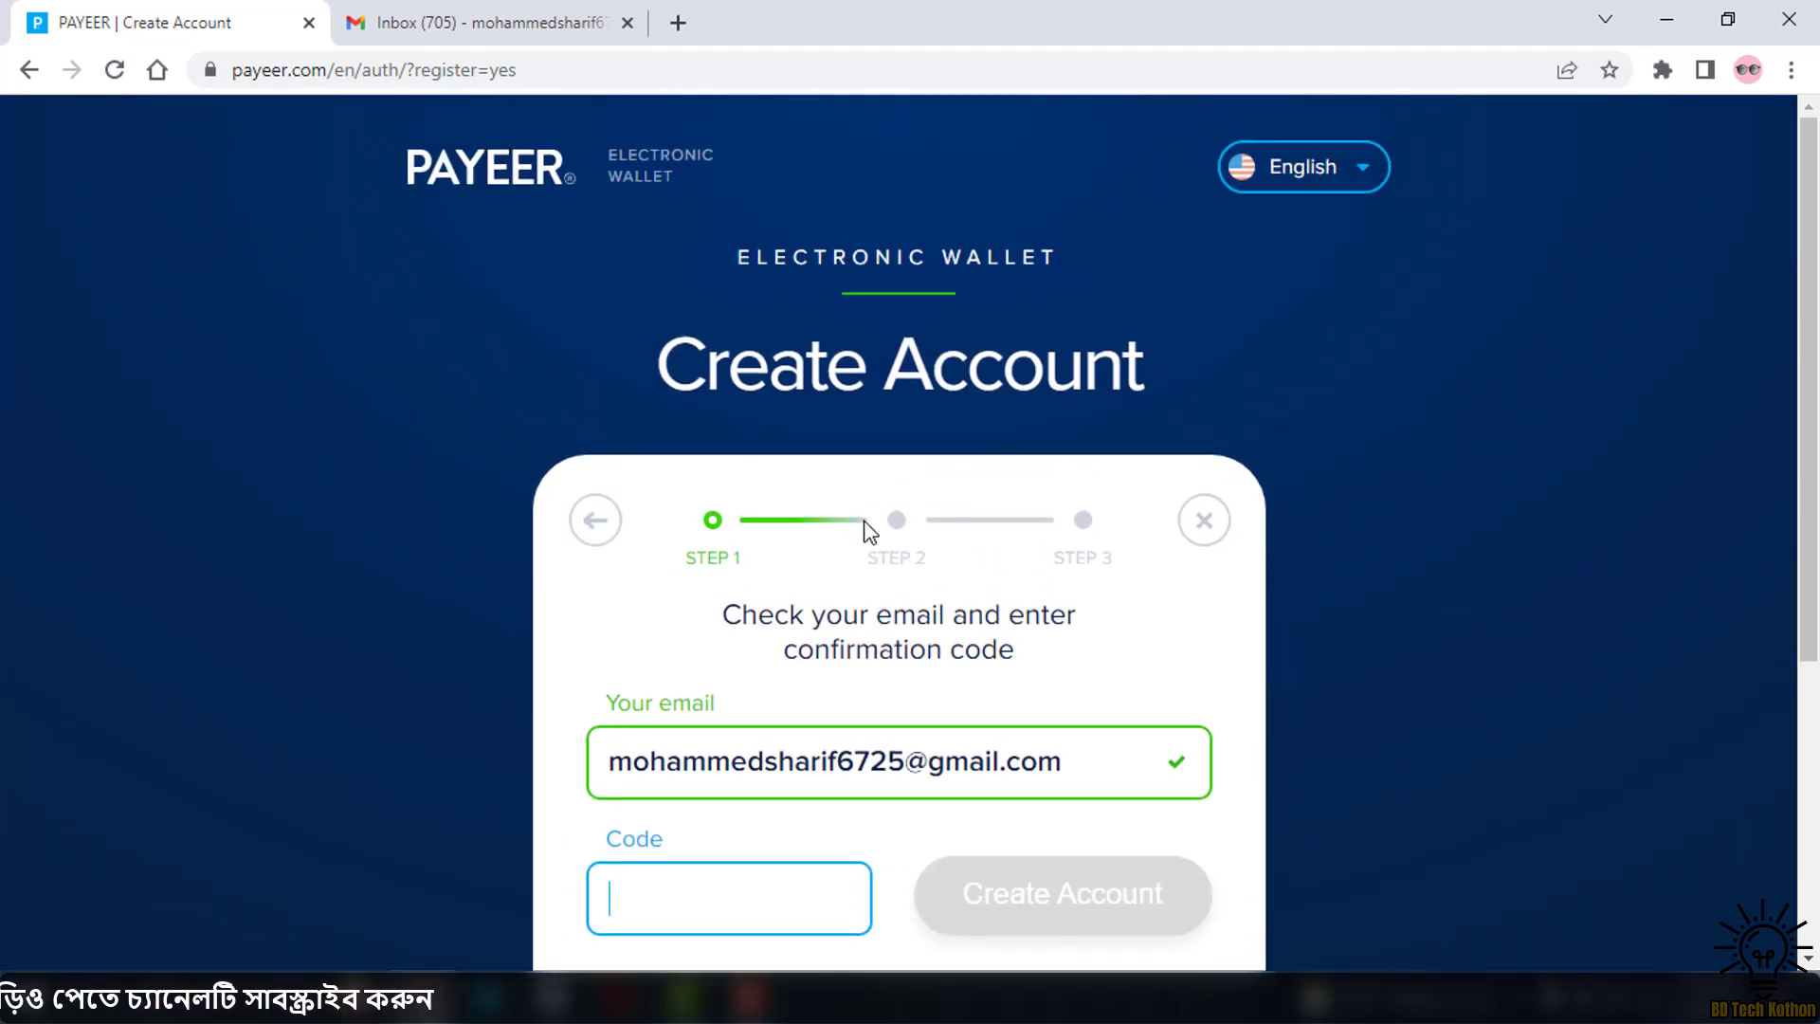
scroll(867, 531, "down", 1)
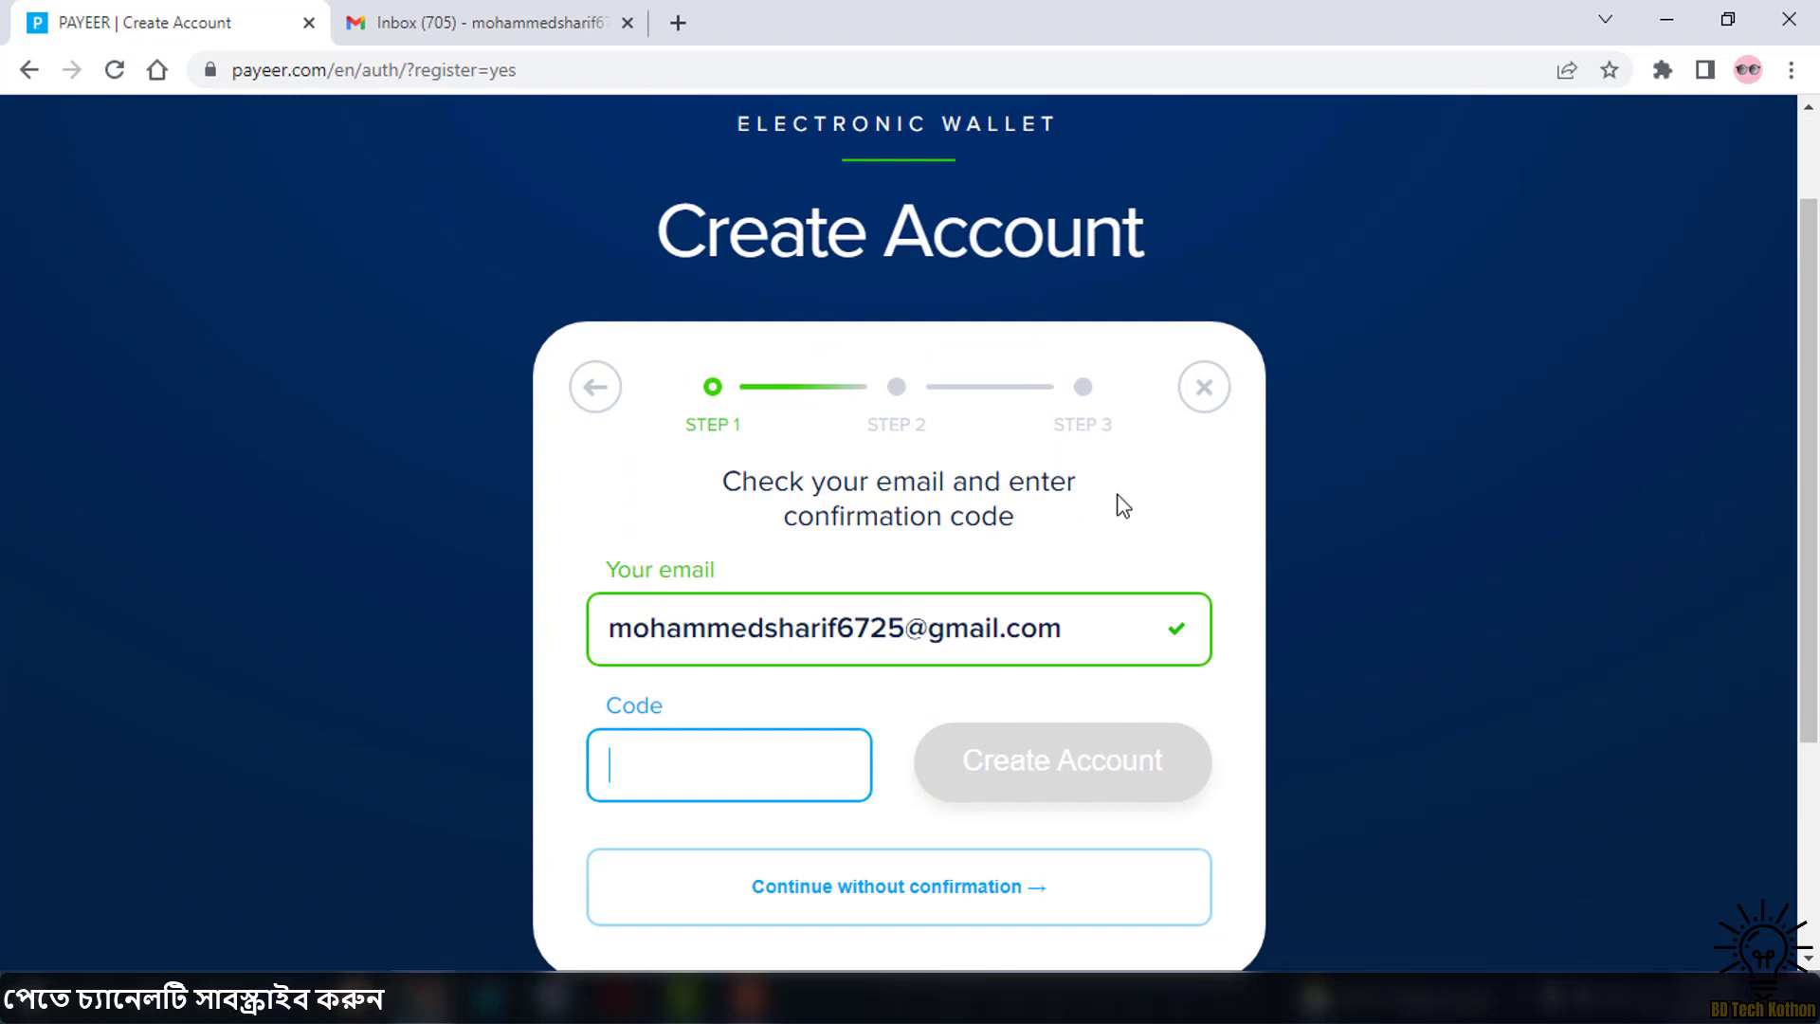
scroll(912, 520, "down", 2)
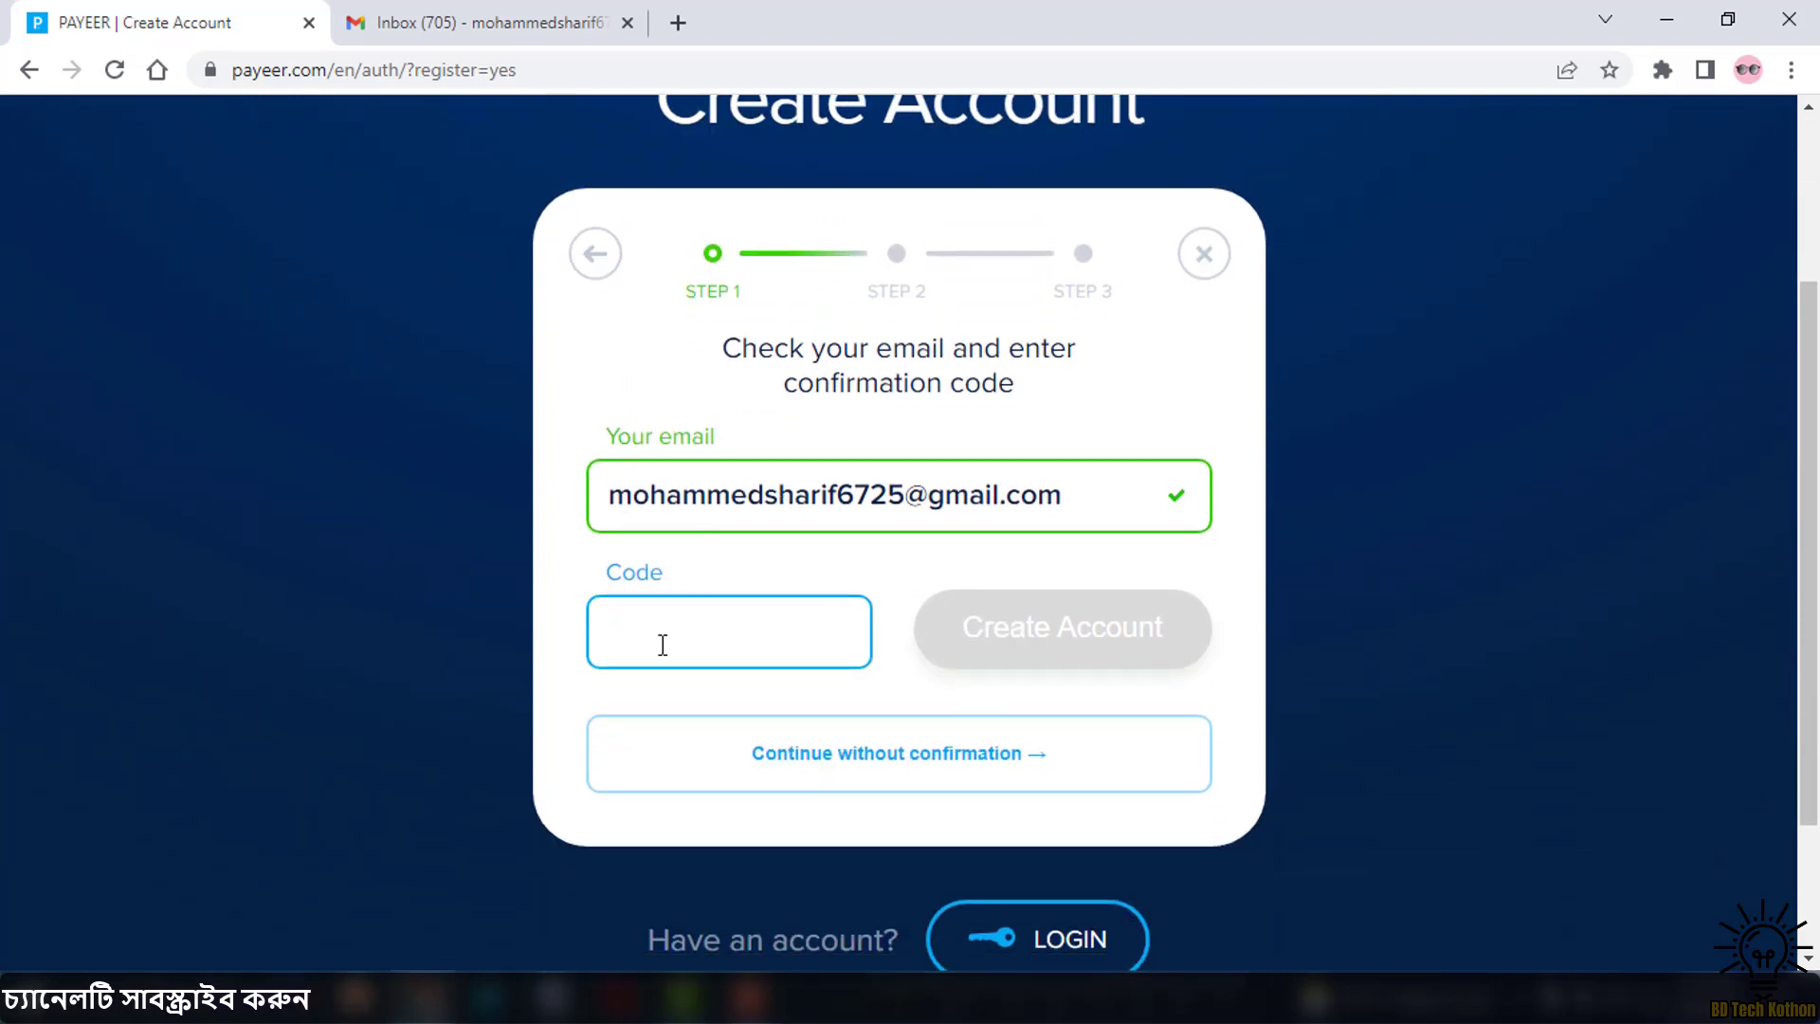
left_click(429, 9)
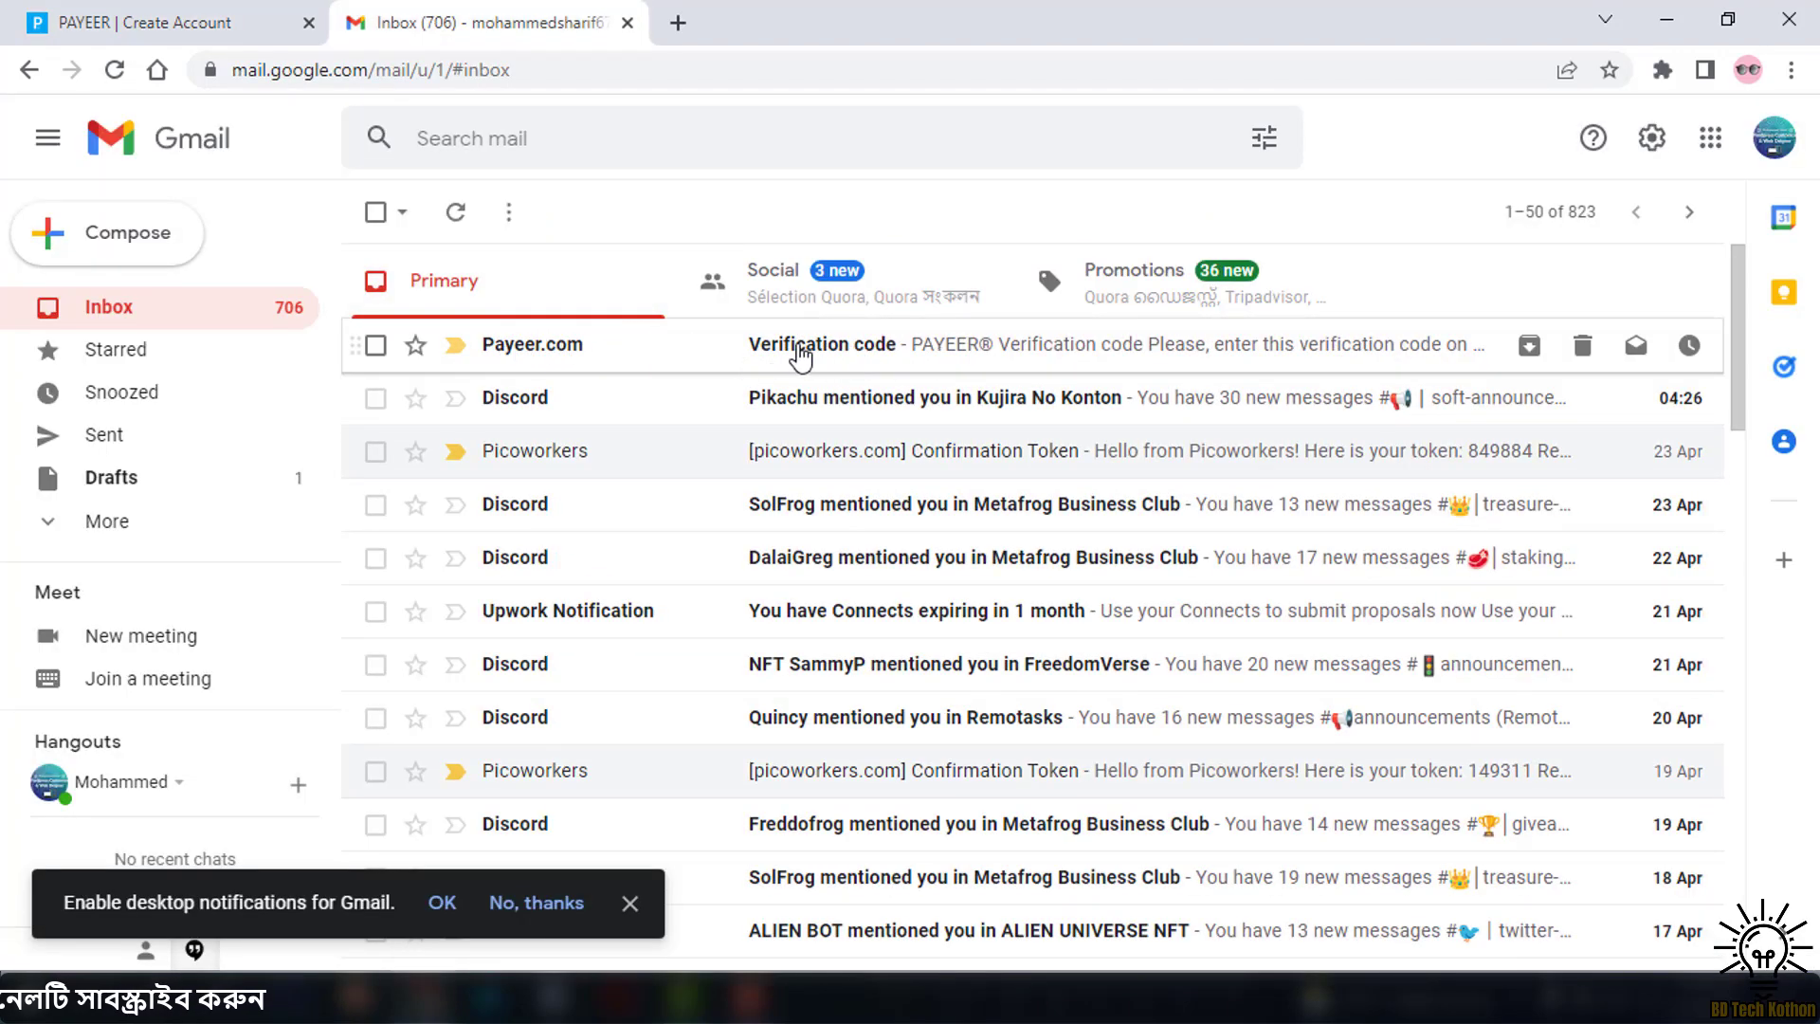
Open the Payeer 'Verification code' email, copy the code, and return to the PAYEER tab
left_click(800, 356)
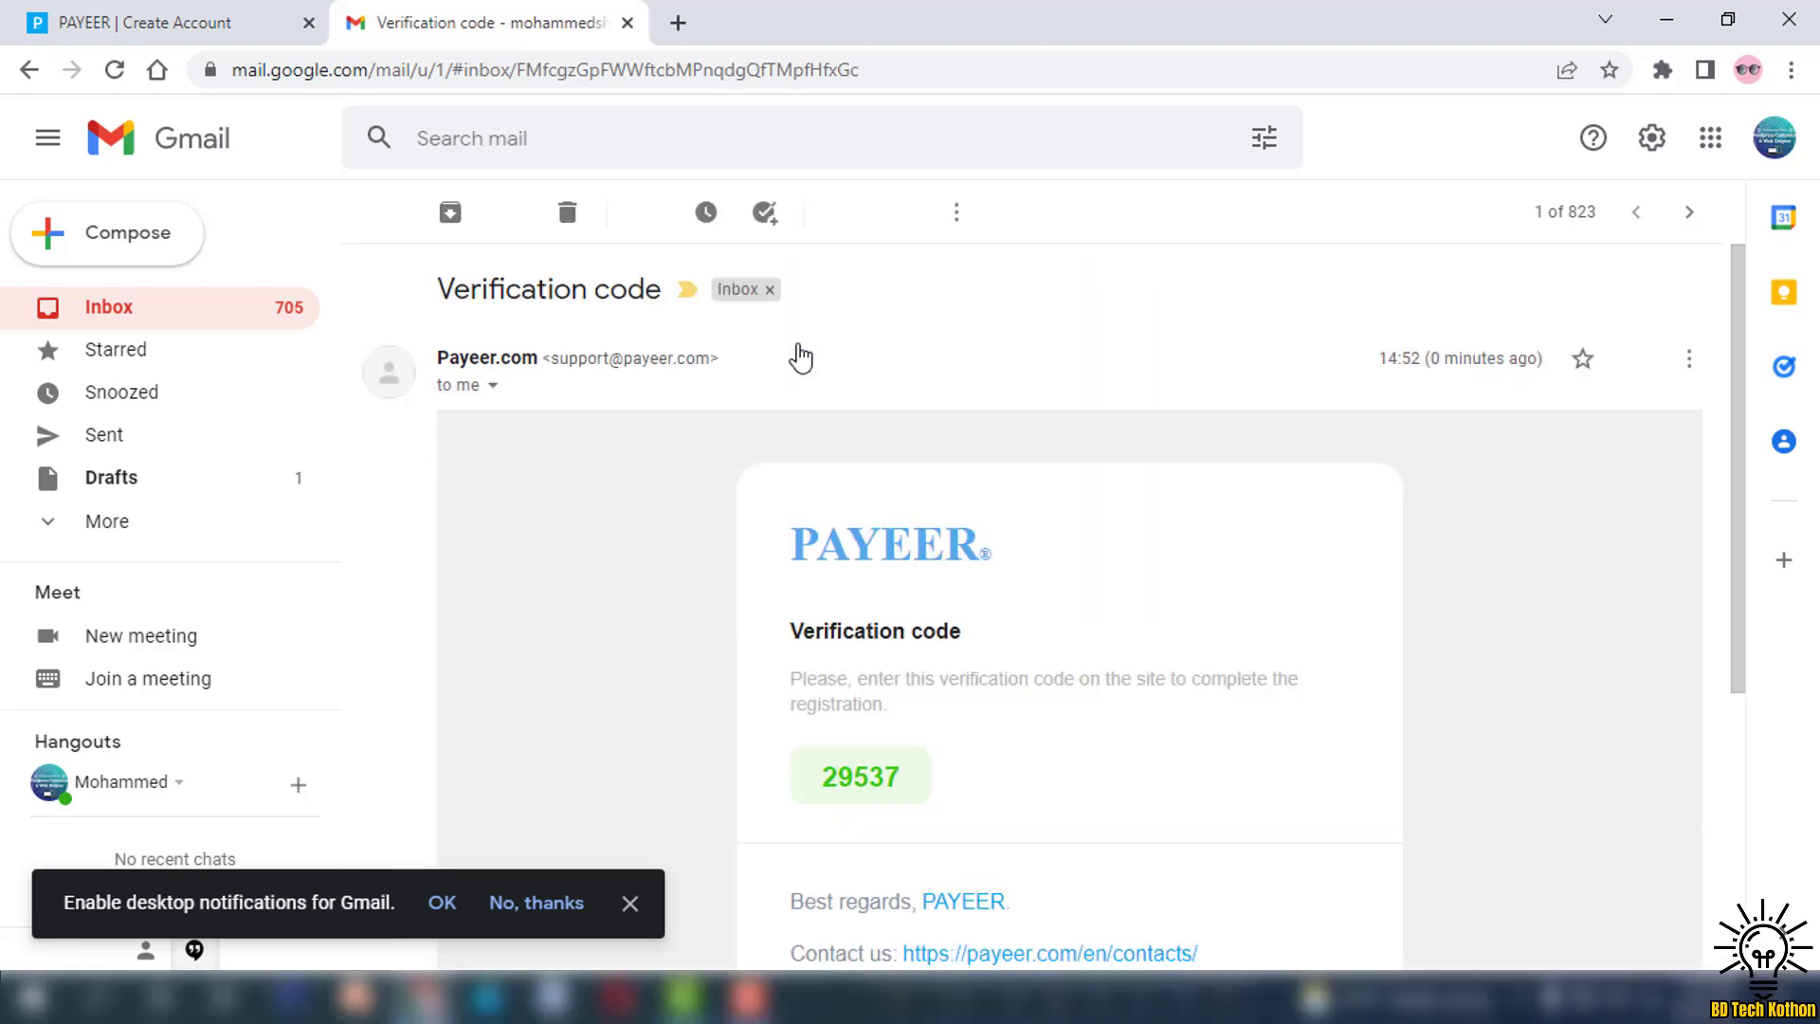
scroll(857, 378, "down", 1)
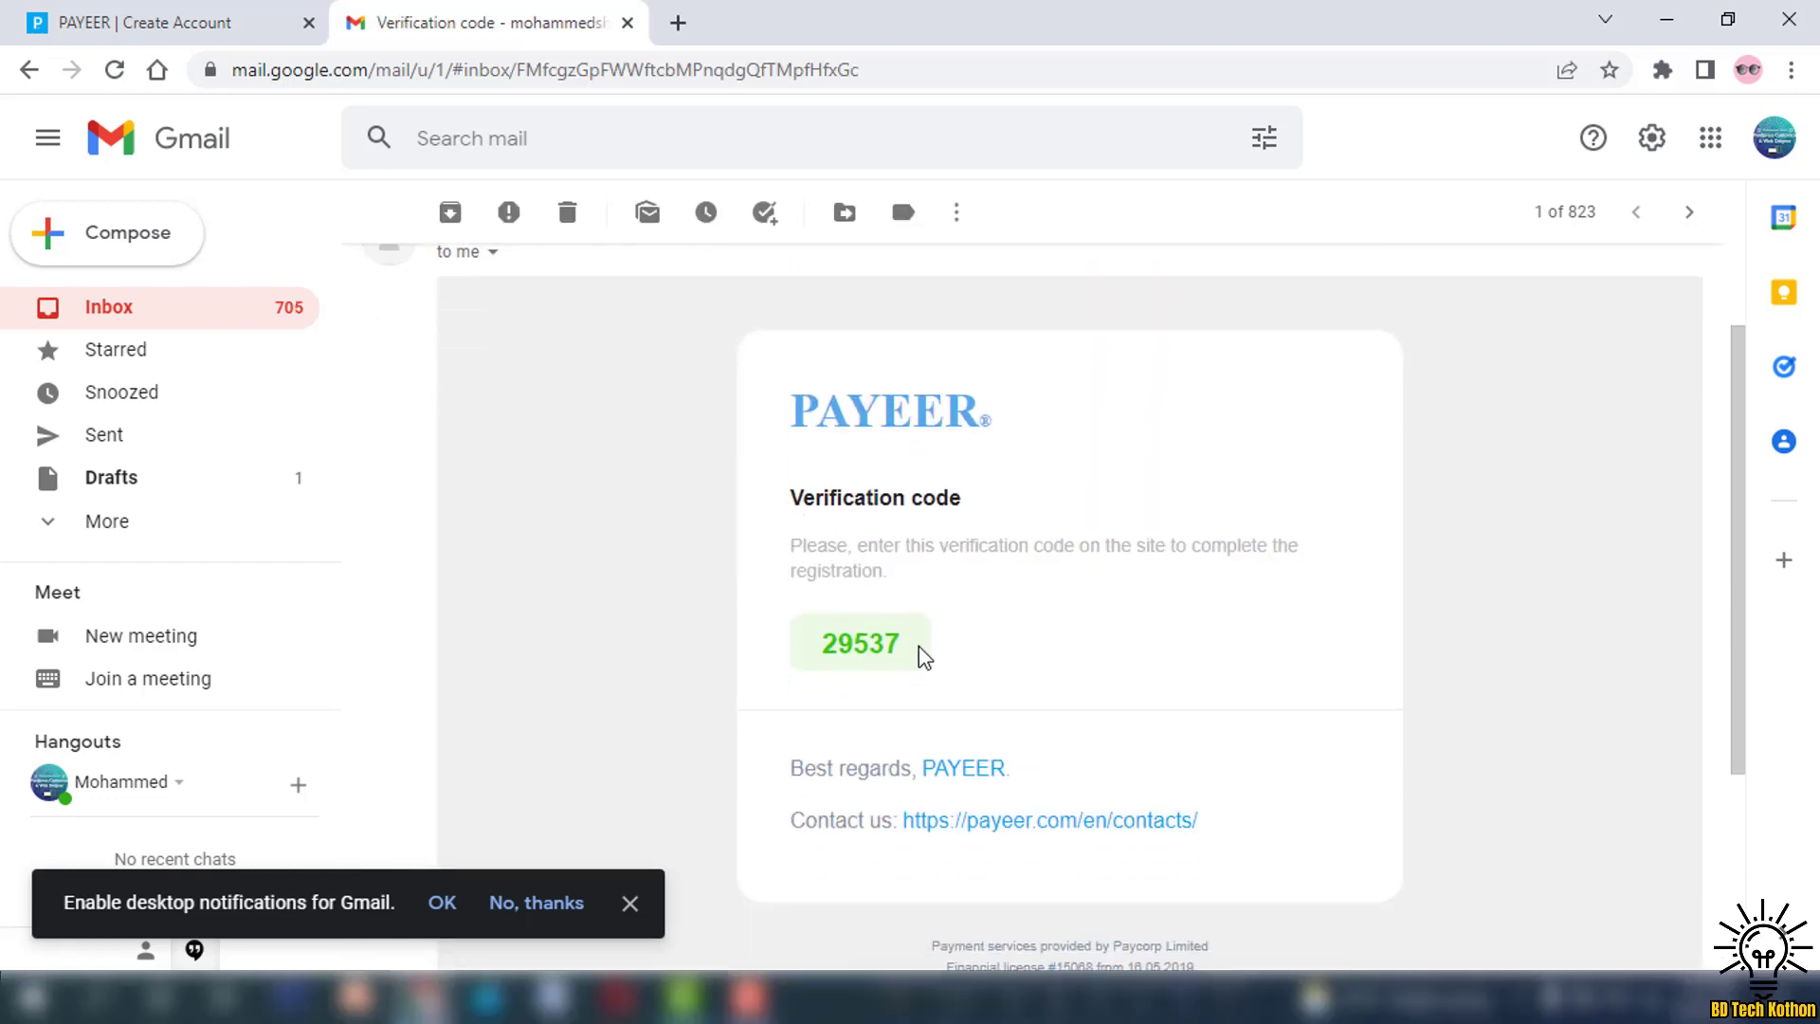
left_click_drag(913, 647, 810, 641)
key("ctrl+c")
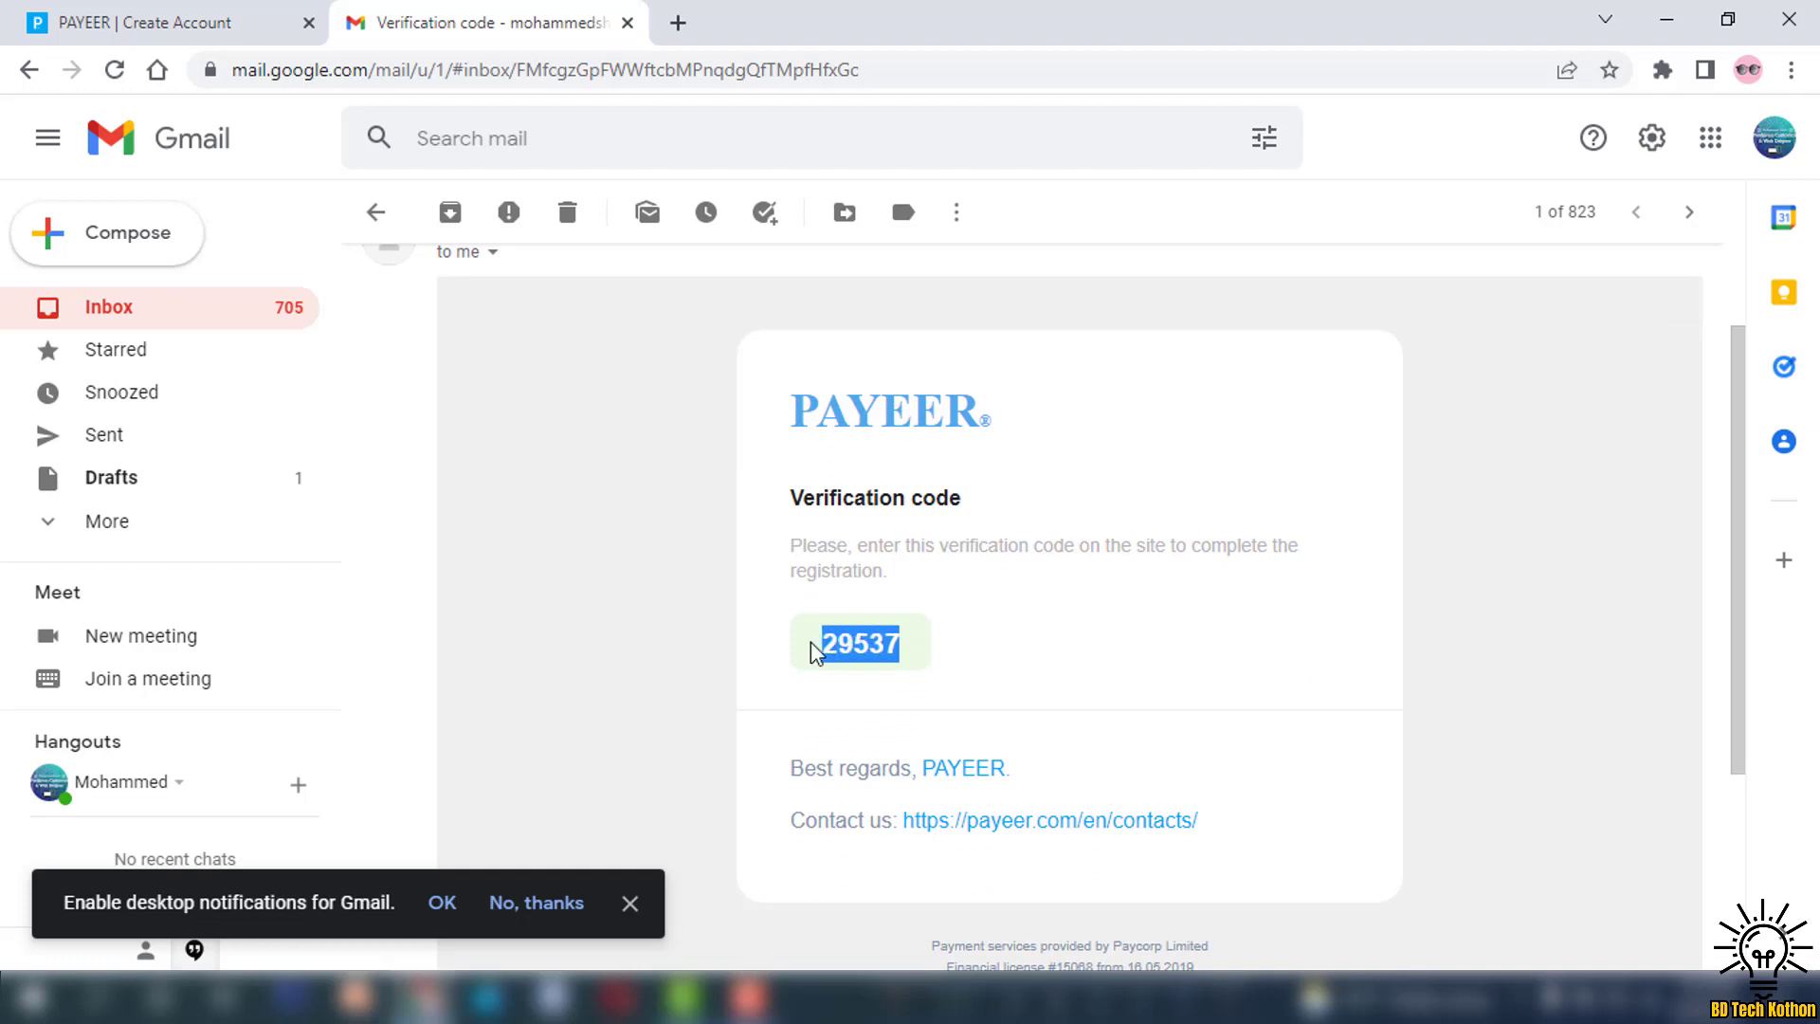
right_click(868, 644)
left_click(894, 655)
left_click(706, 566)
left_click(142, 21)
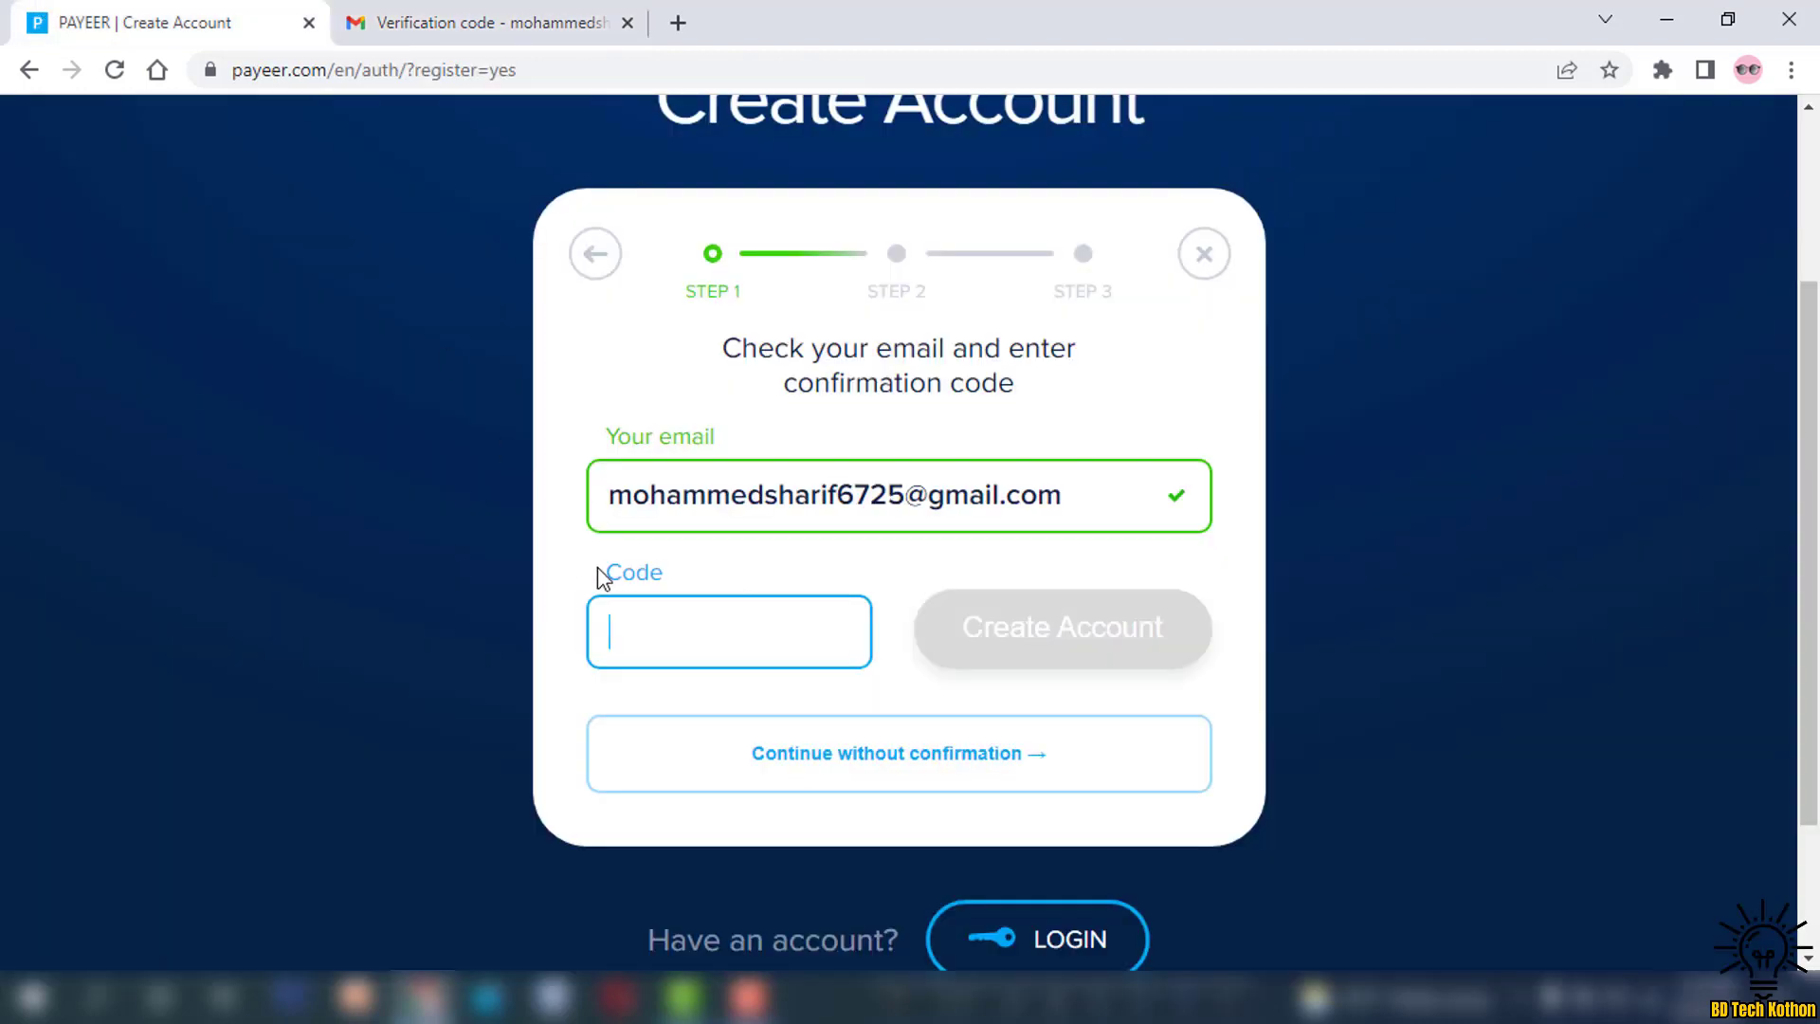
Paste the confirmation code and create the account
left_click(699, 636)
key("ctrl+v")
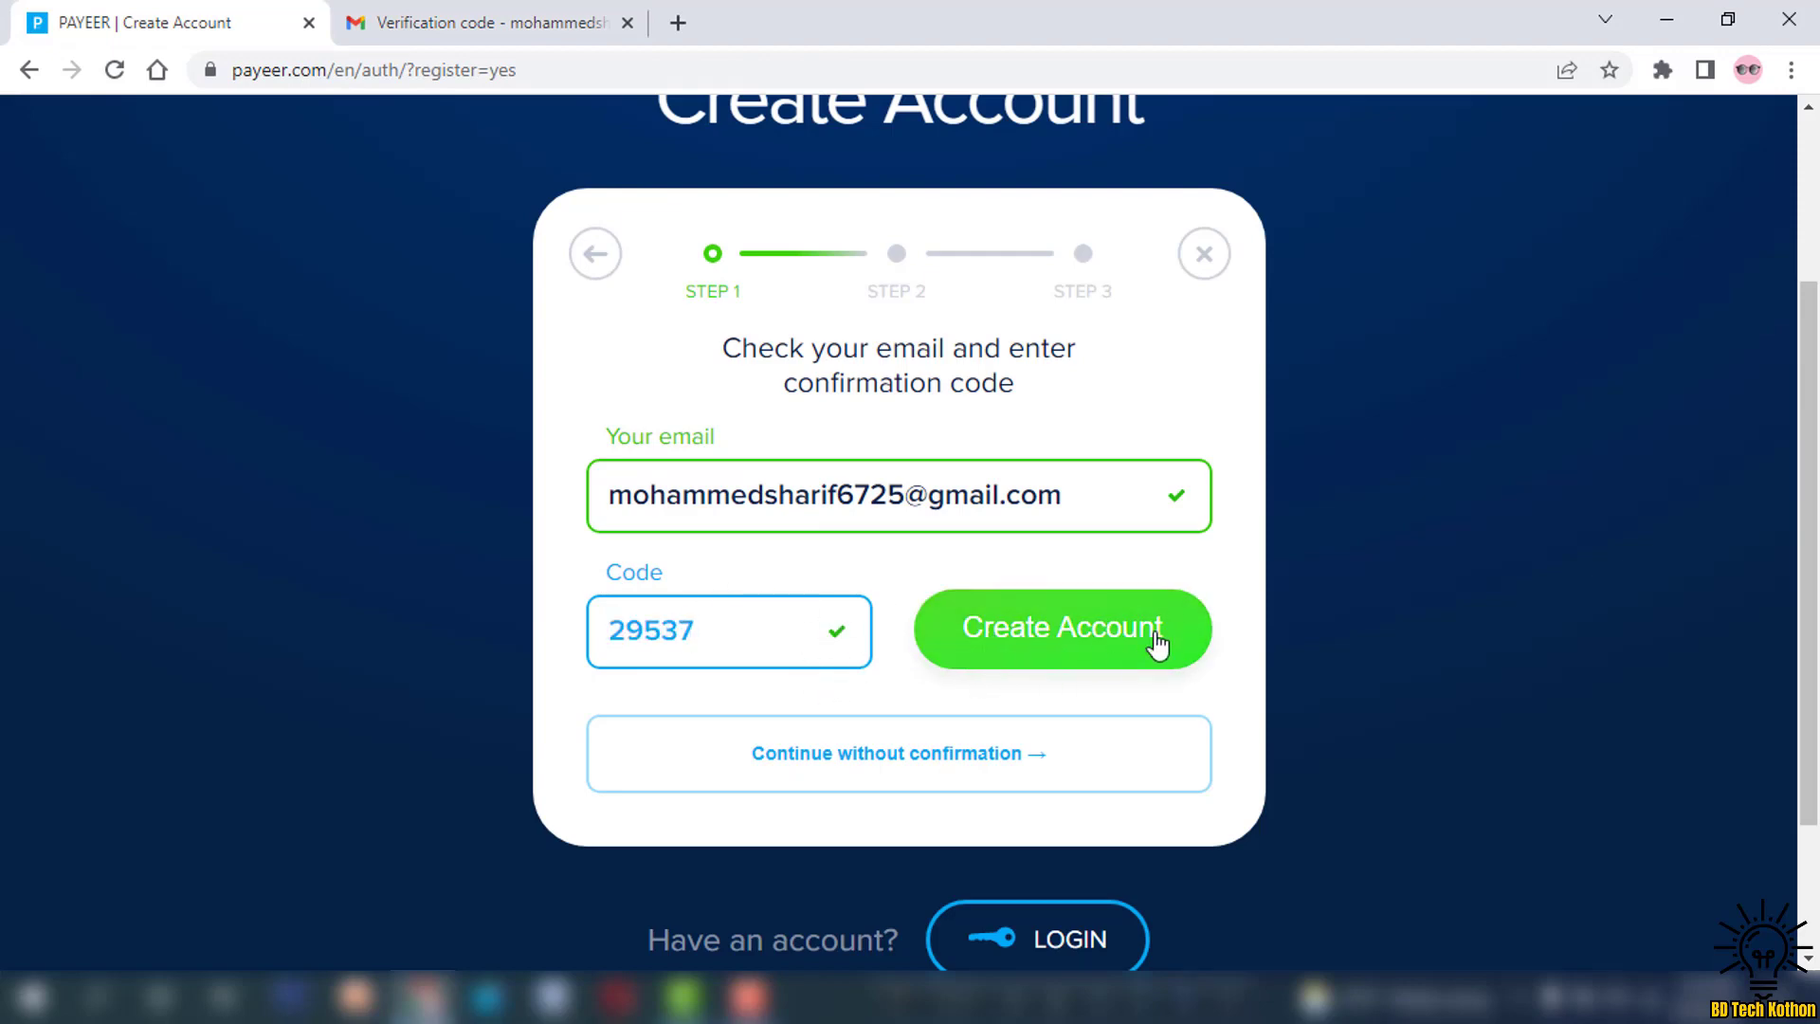
left_click(1066, 642)
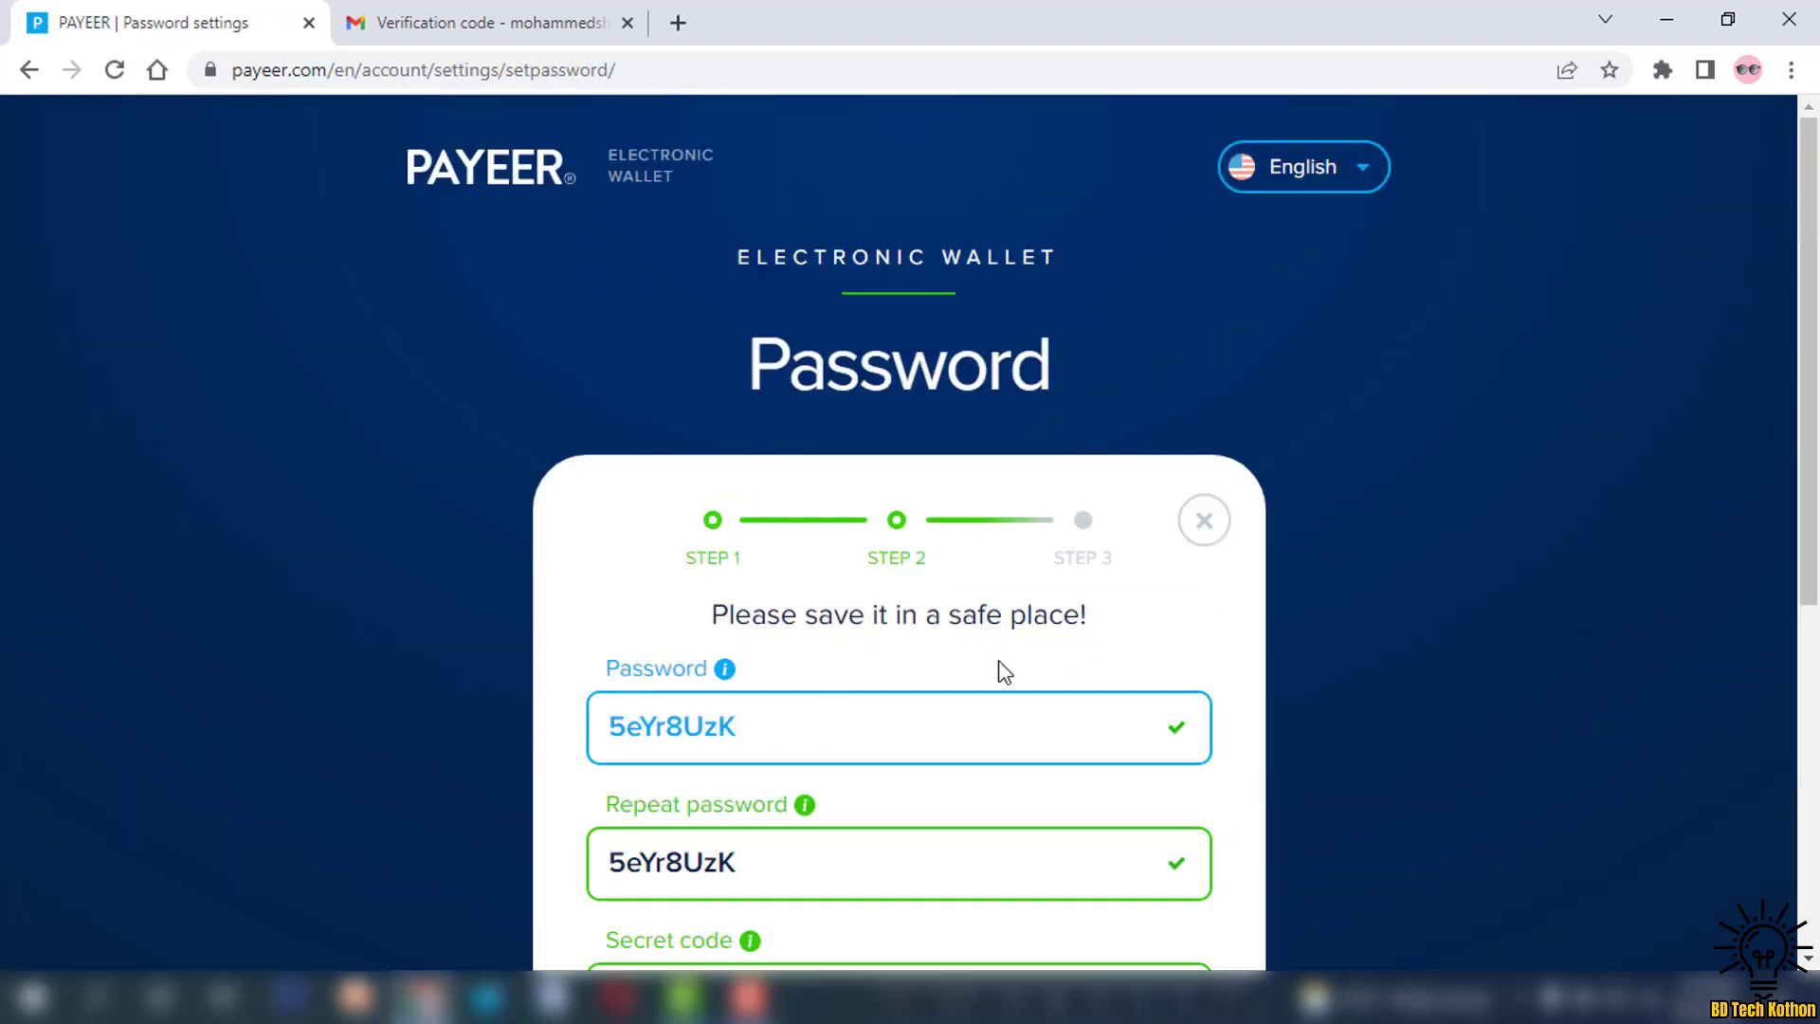
Replace the suggested password with the user's own pasted password
scroll(907, 650, "down", 1)
scroll(888, 696, "down", 2)
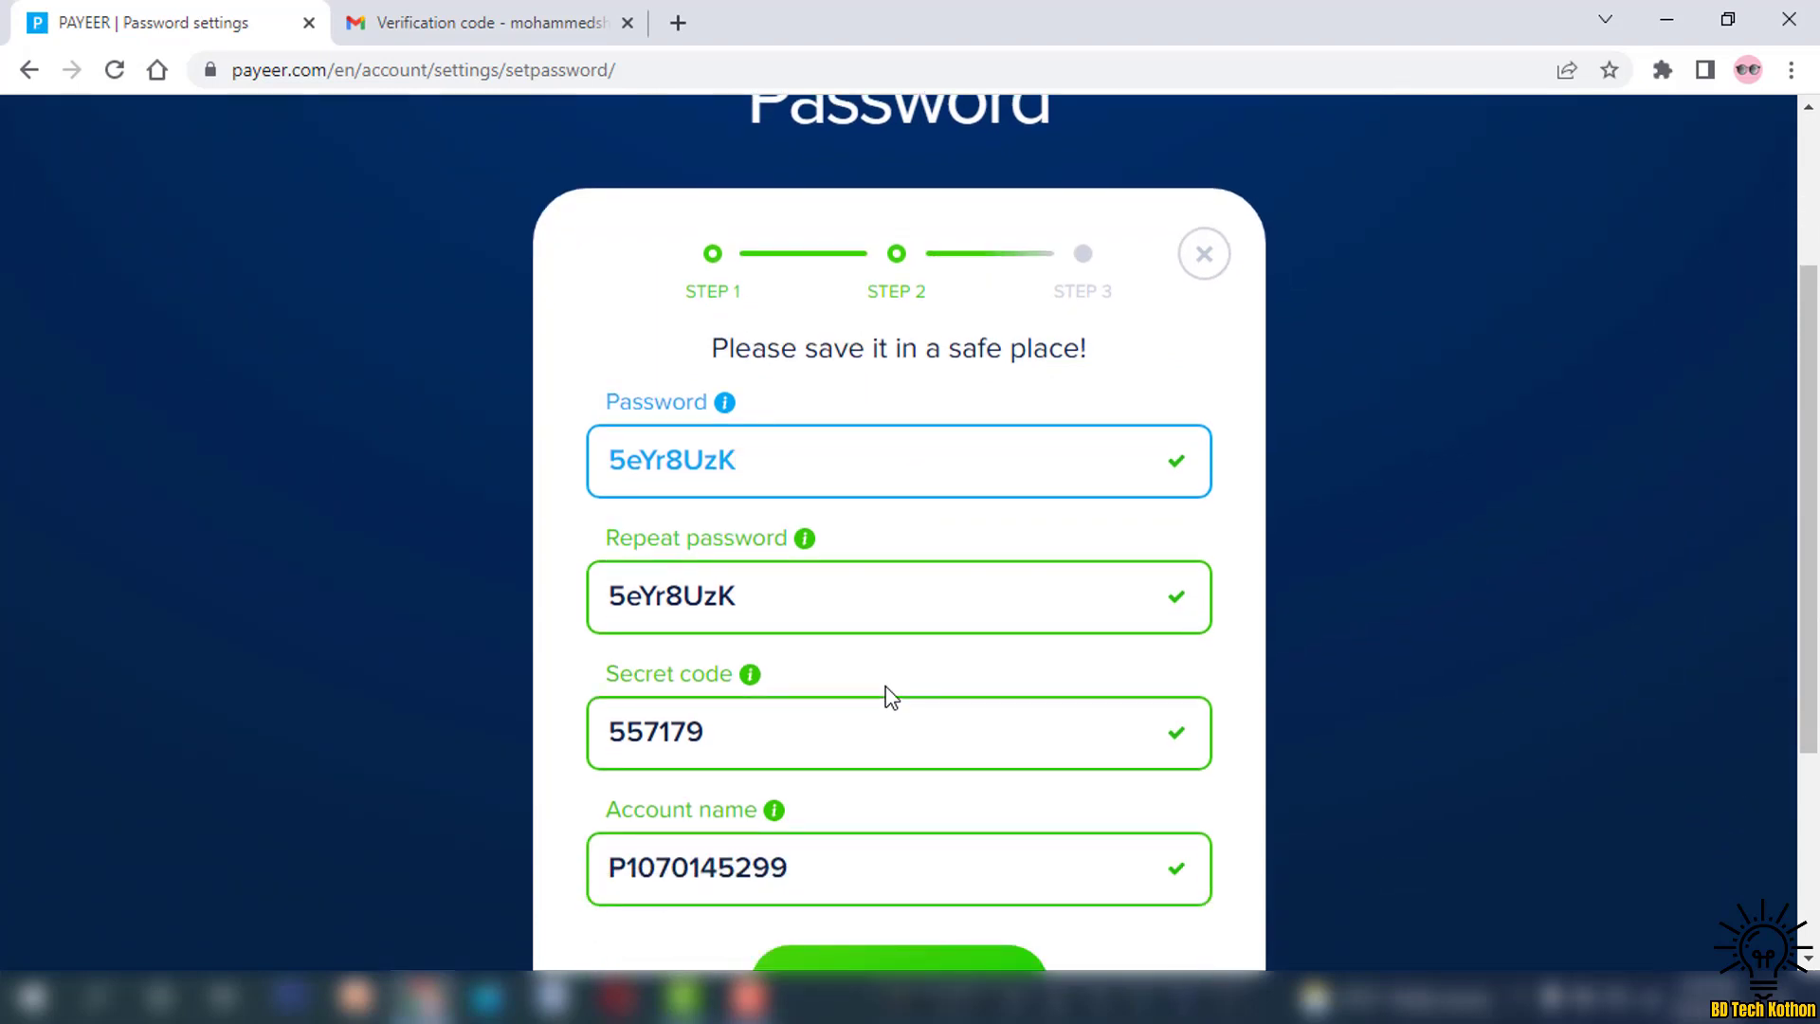
scroll(866, 606, "up", 1)
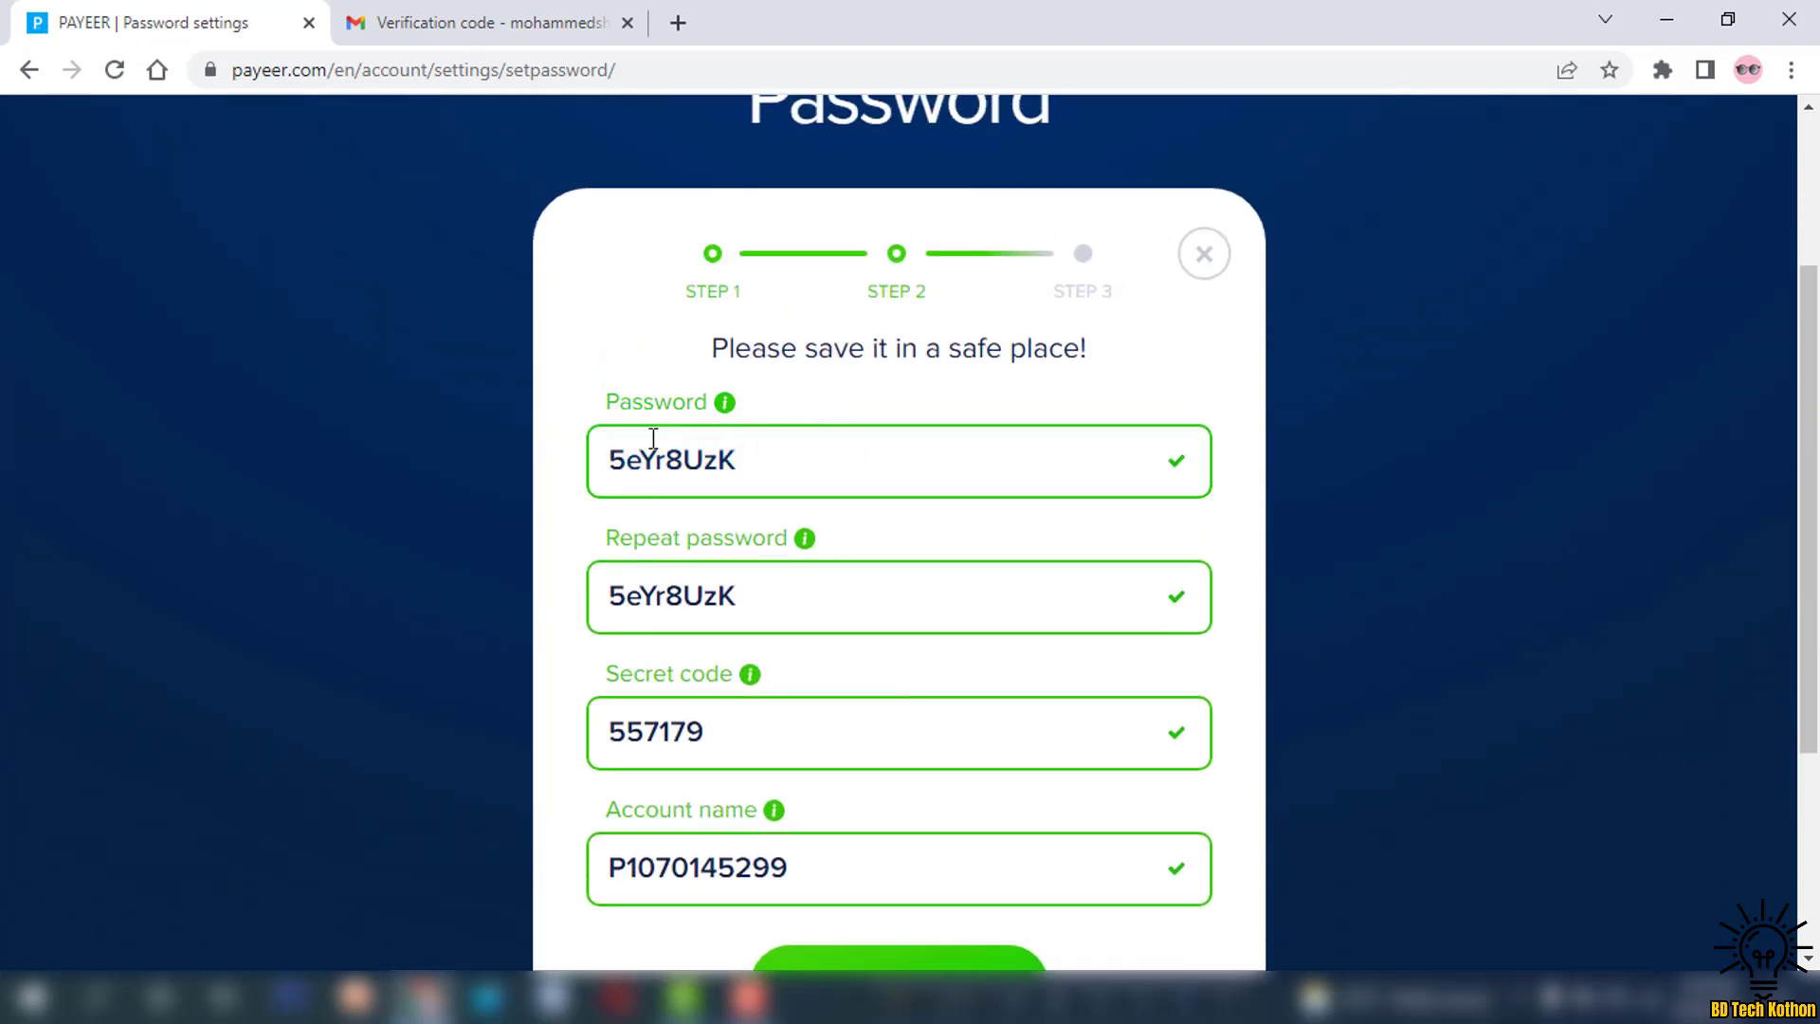
left_click(780, 452)
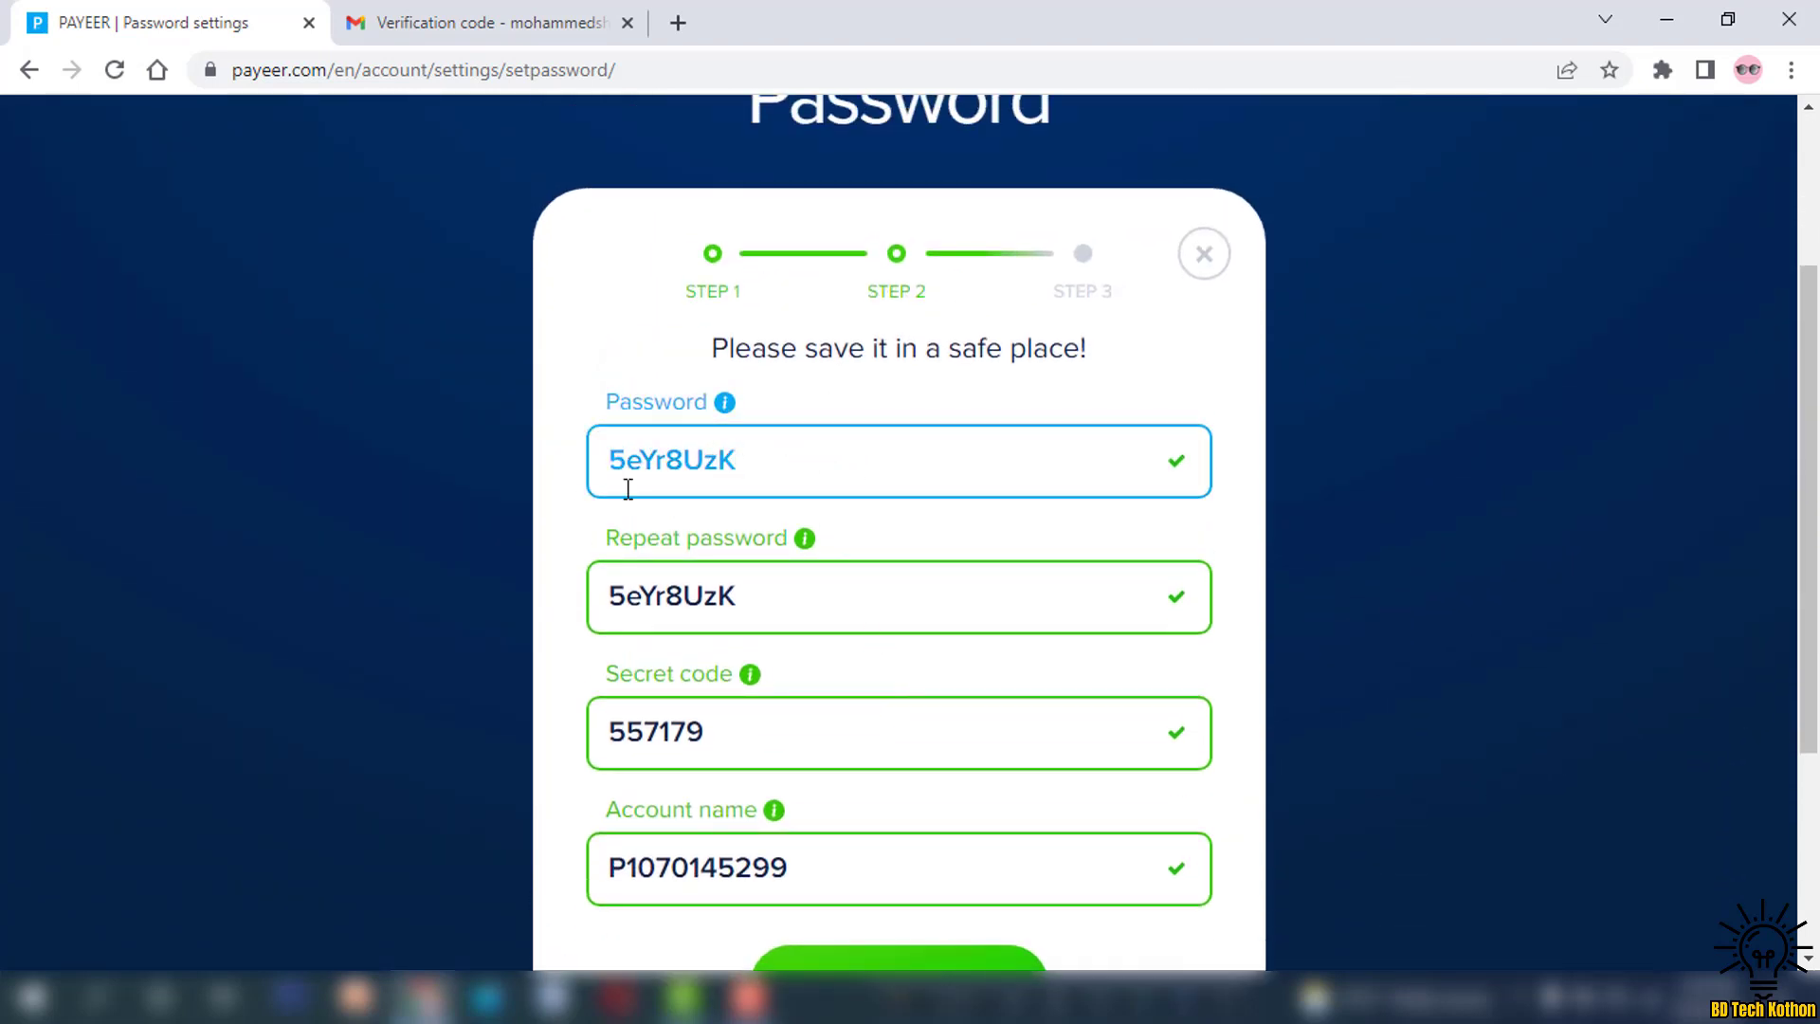
left_click(770, 601)
left_click(792, 441)
left_click(770, 599)
left_click(765, 456)
left_click_drag(796, 462, 540, 463)
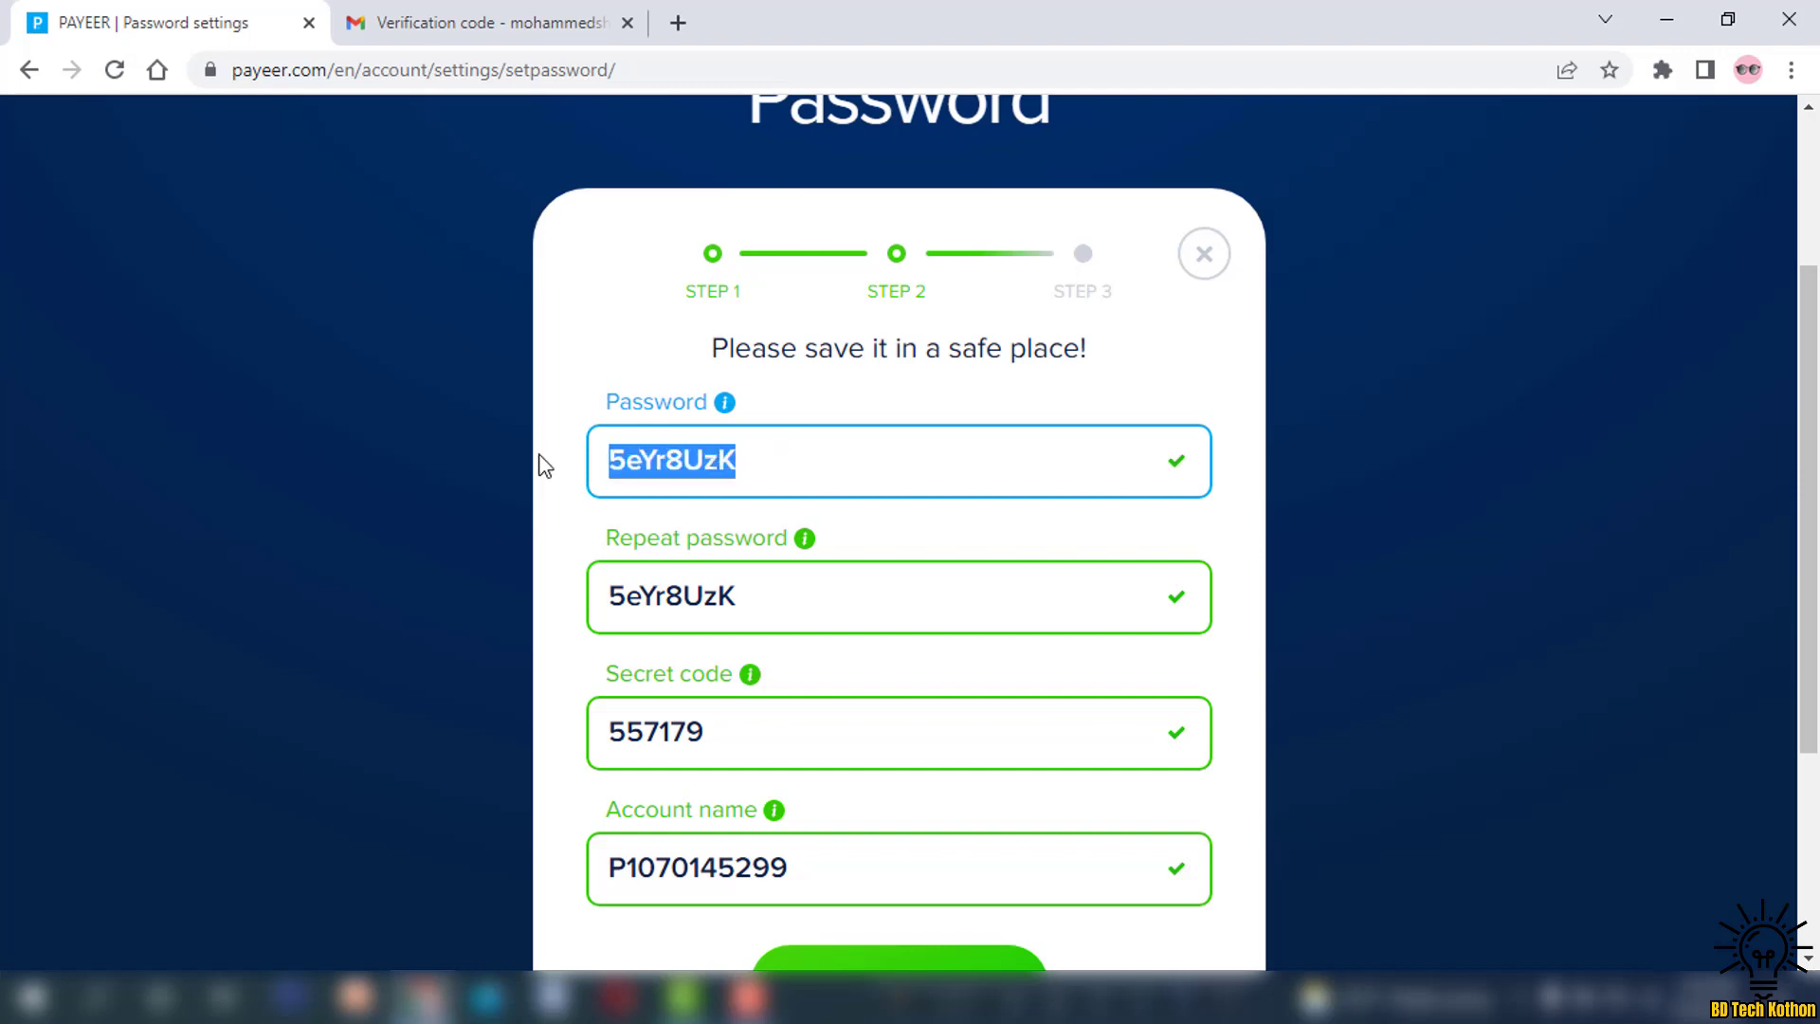
key("ctrl+v")
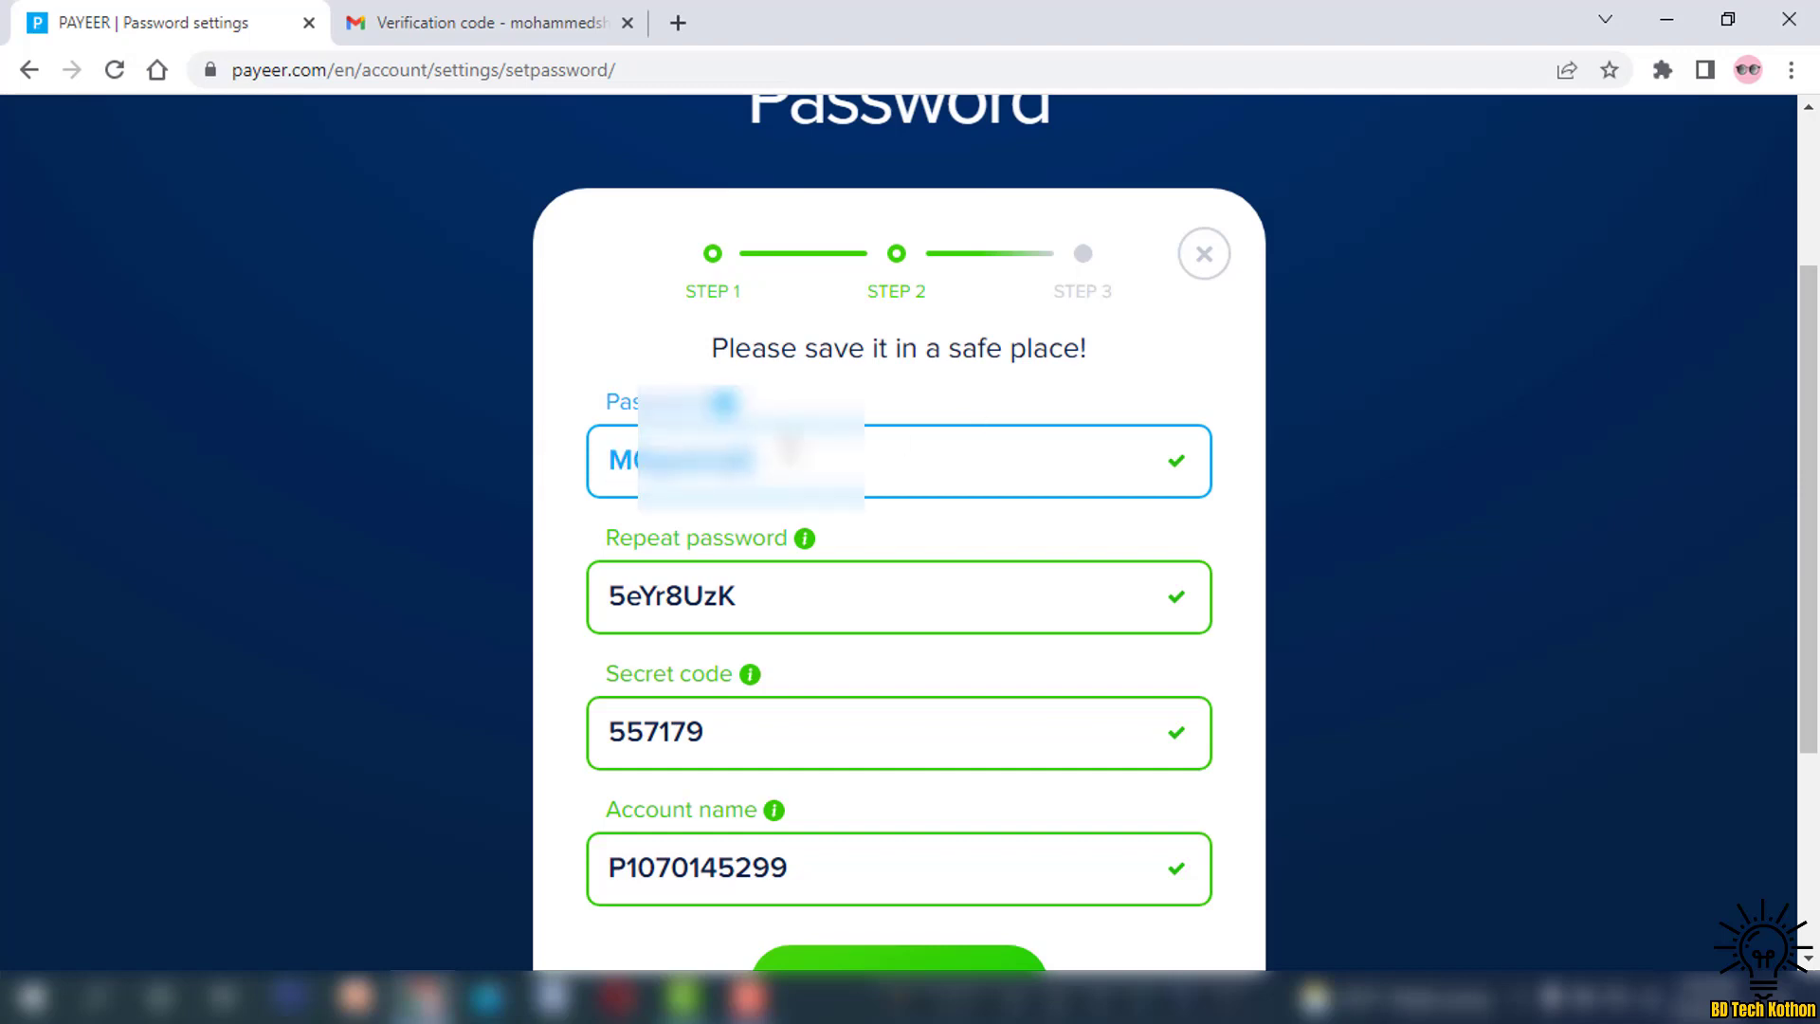
double_click(768, 455)
left_click(823, 476)
Clear the Repeat password field and enter the new password again
left_click(792, 607)
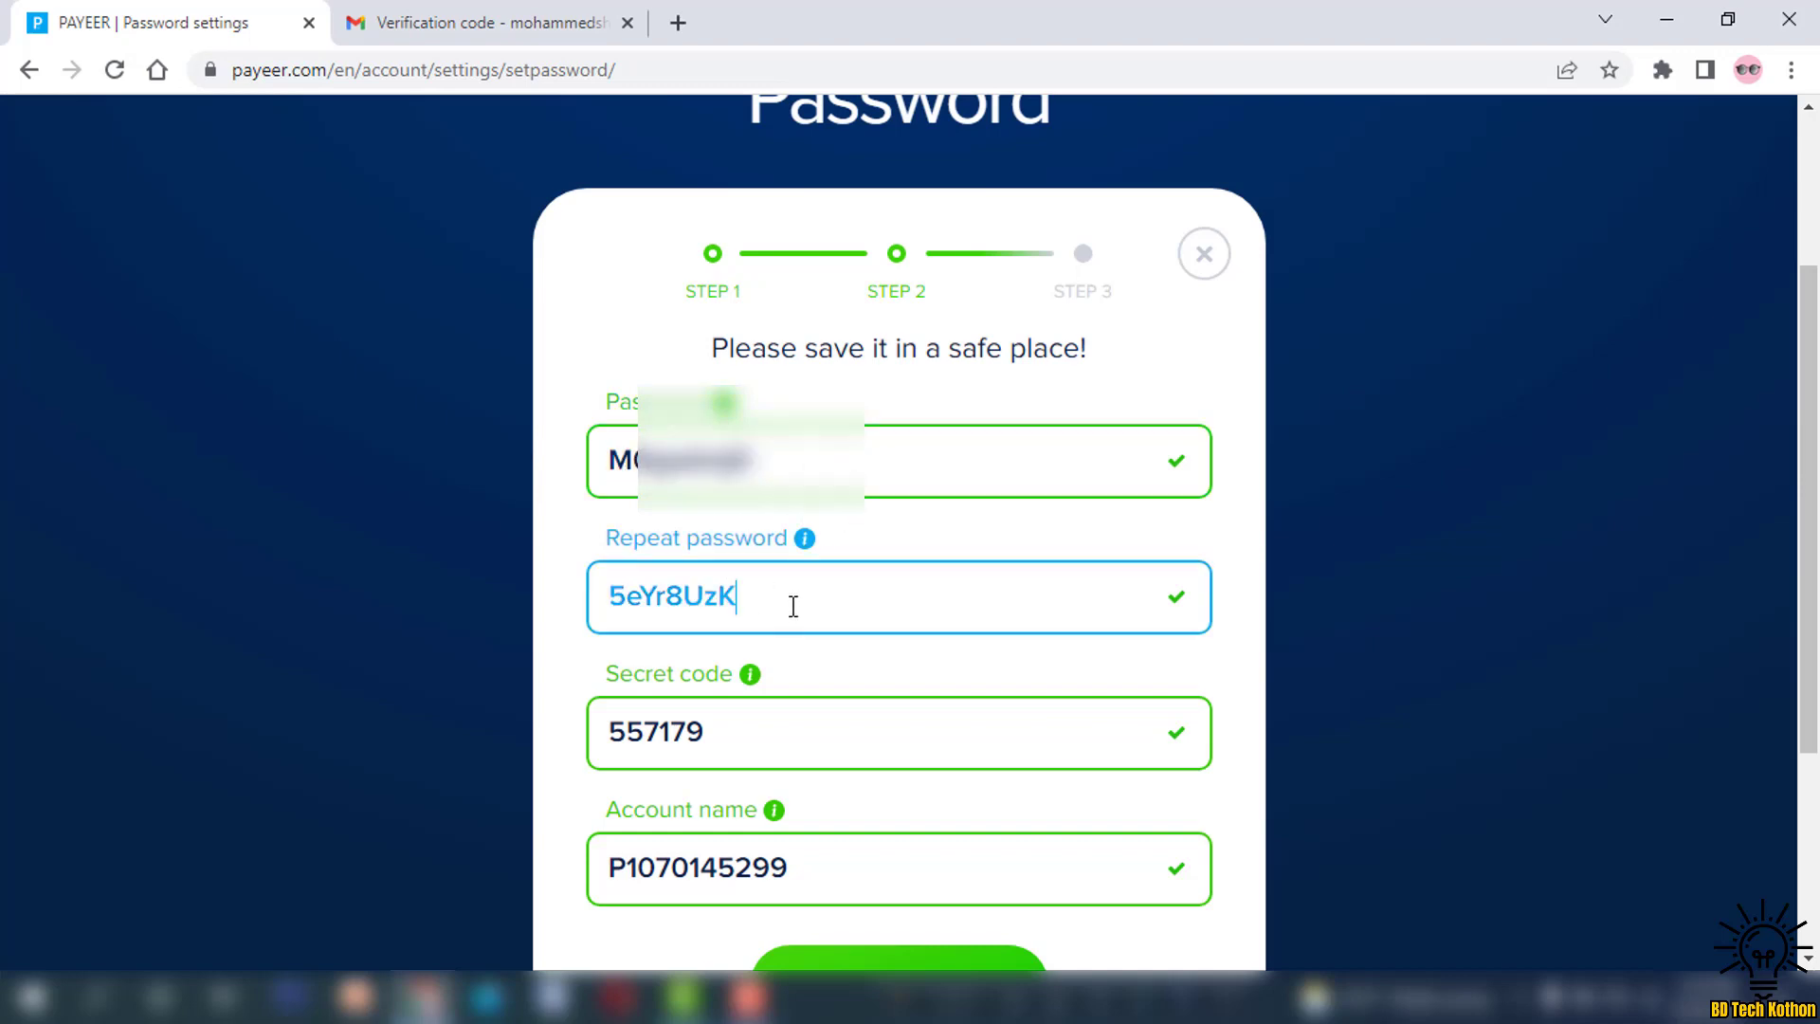
key("ctrl+a")
key("BackSpace")
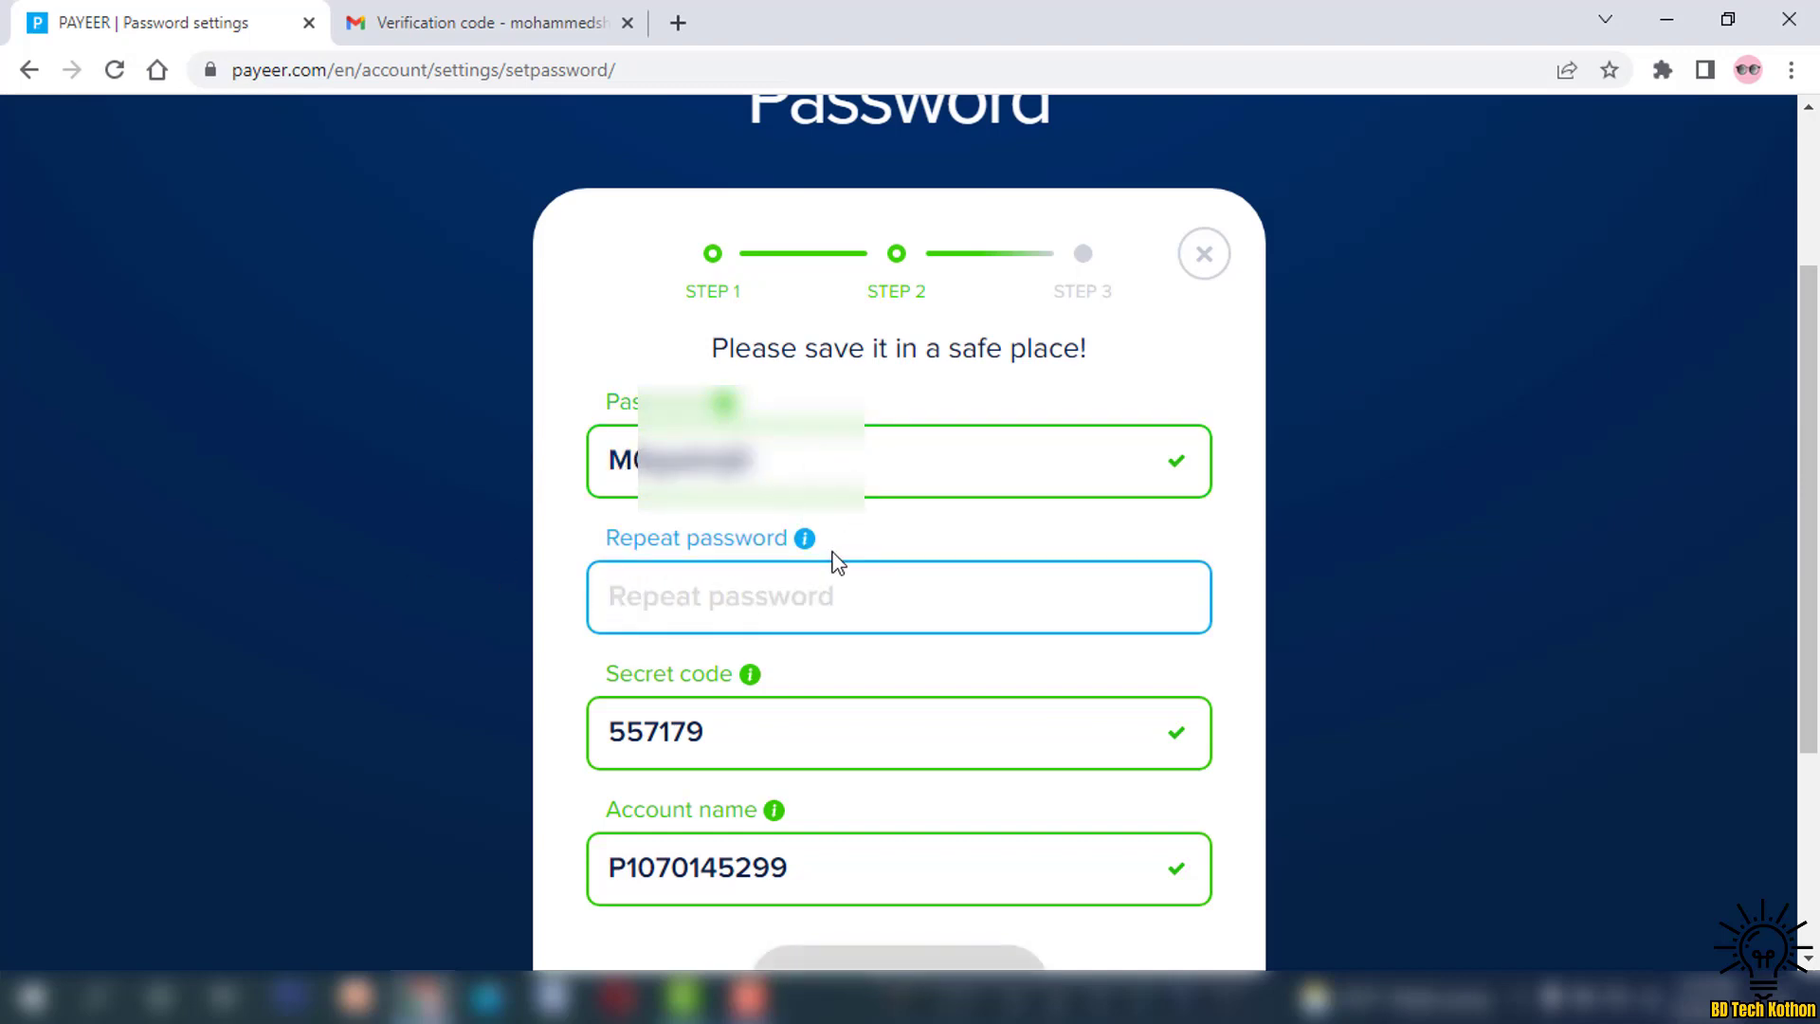
key("ctrl+v")
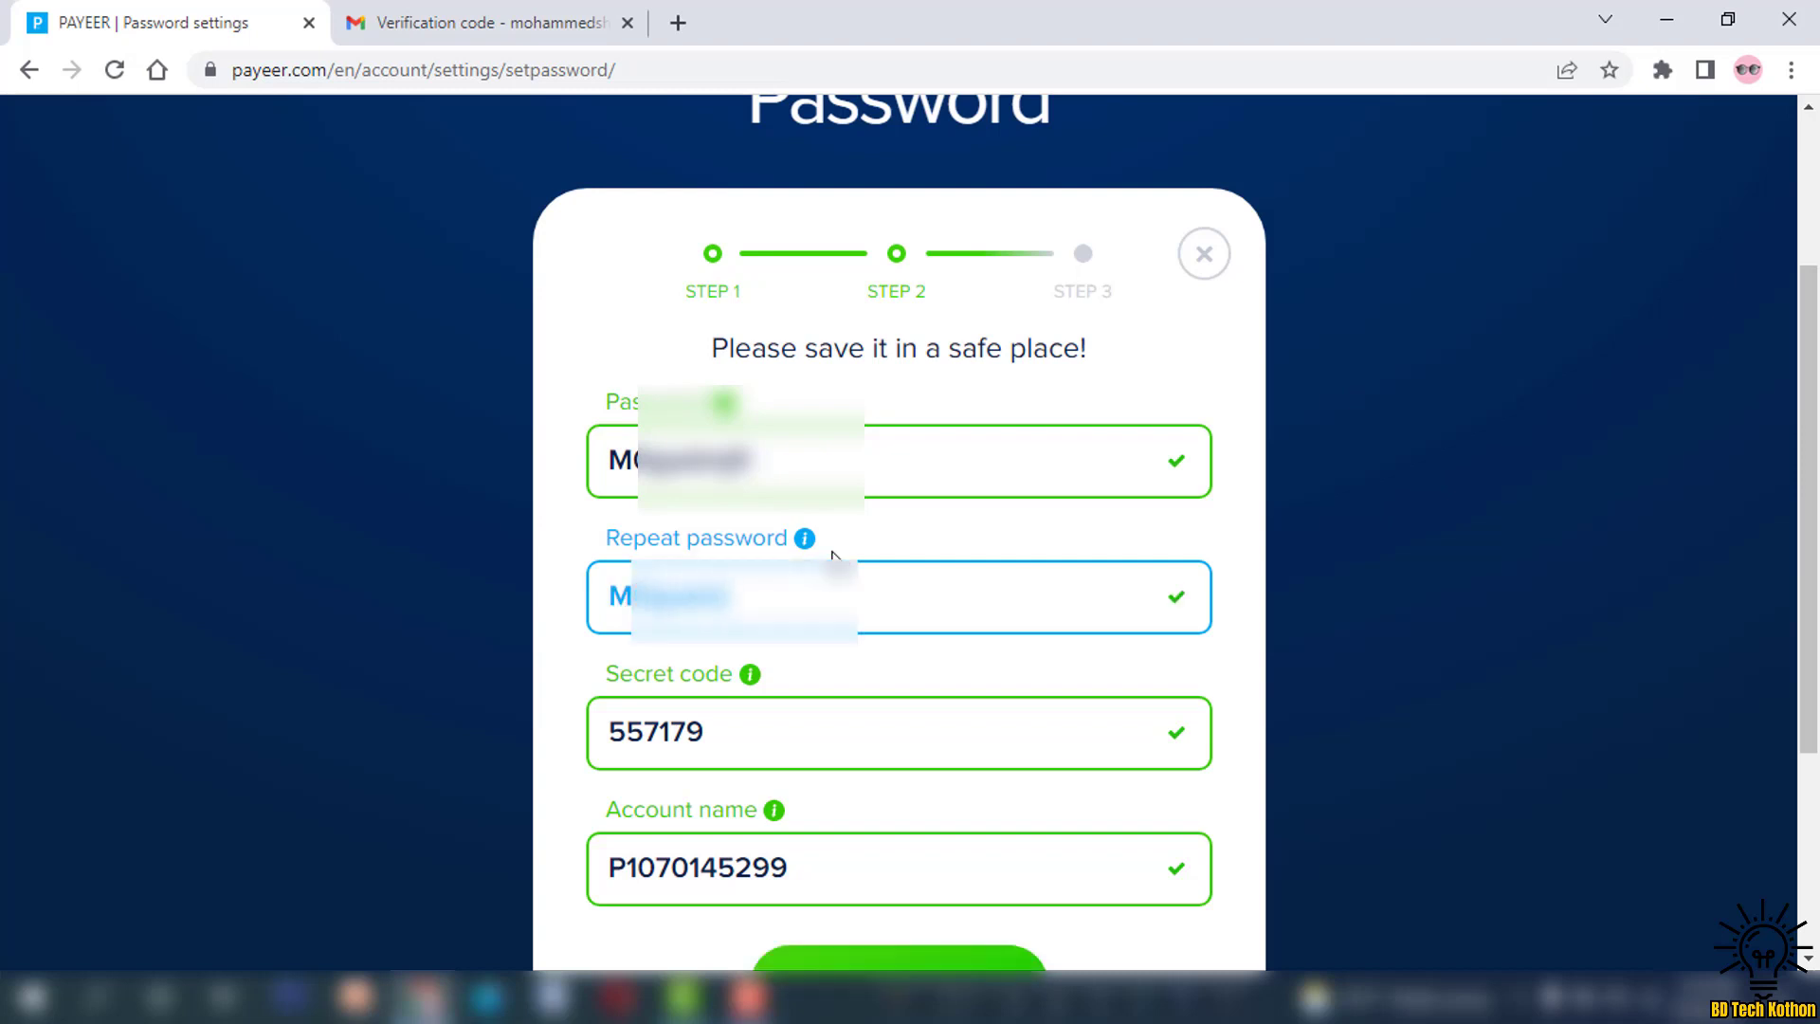
type("••")
left_click(898, 503)
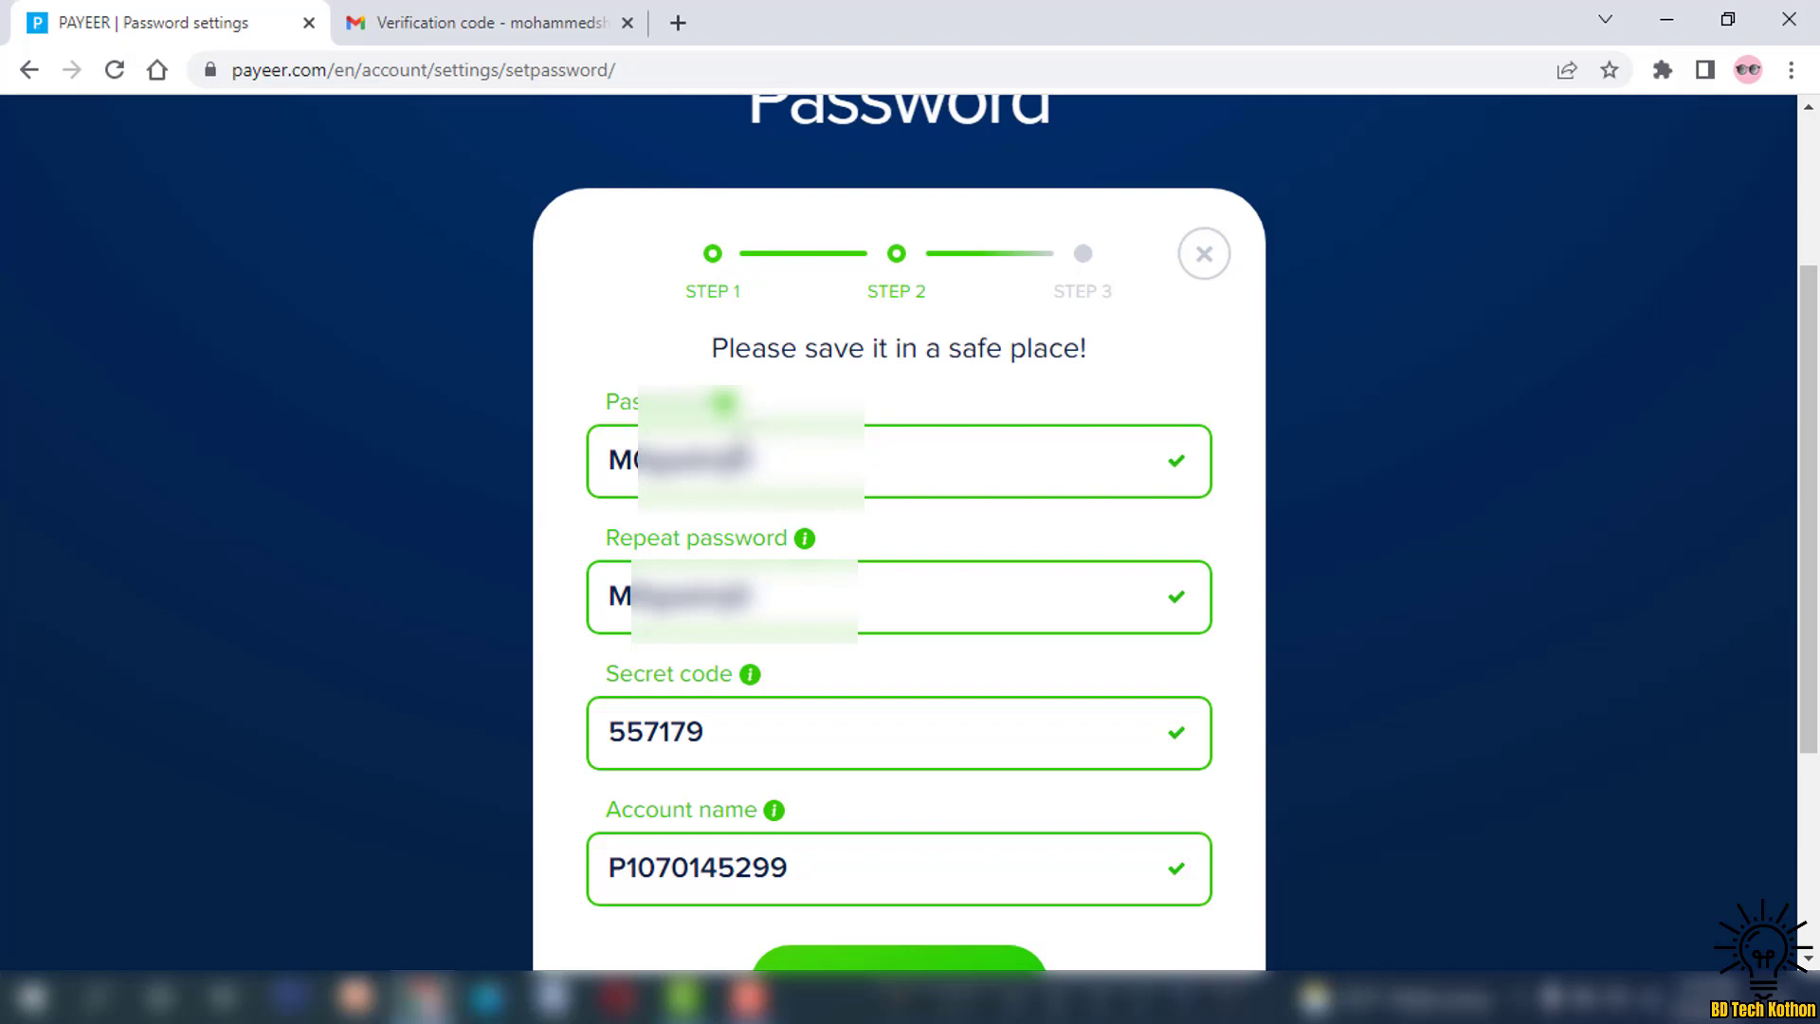
left_click(773, 454)
left_click(811, 592)
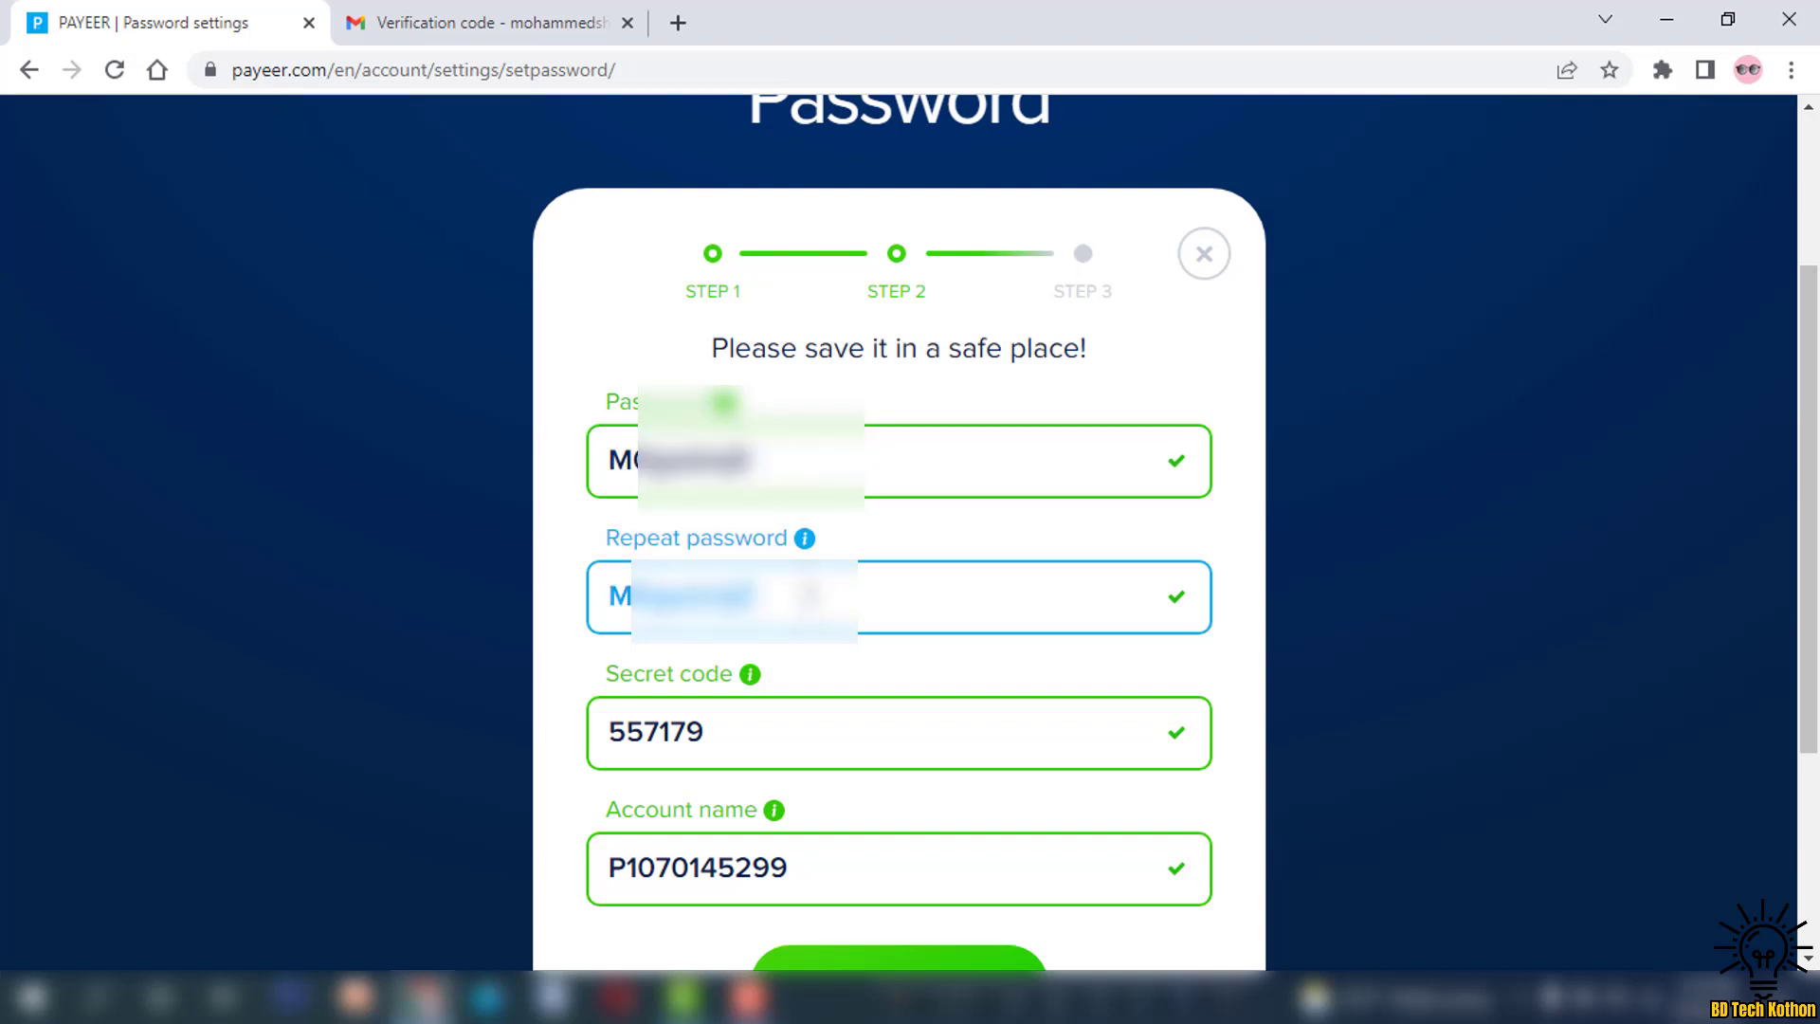
left_click(912, 677)
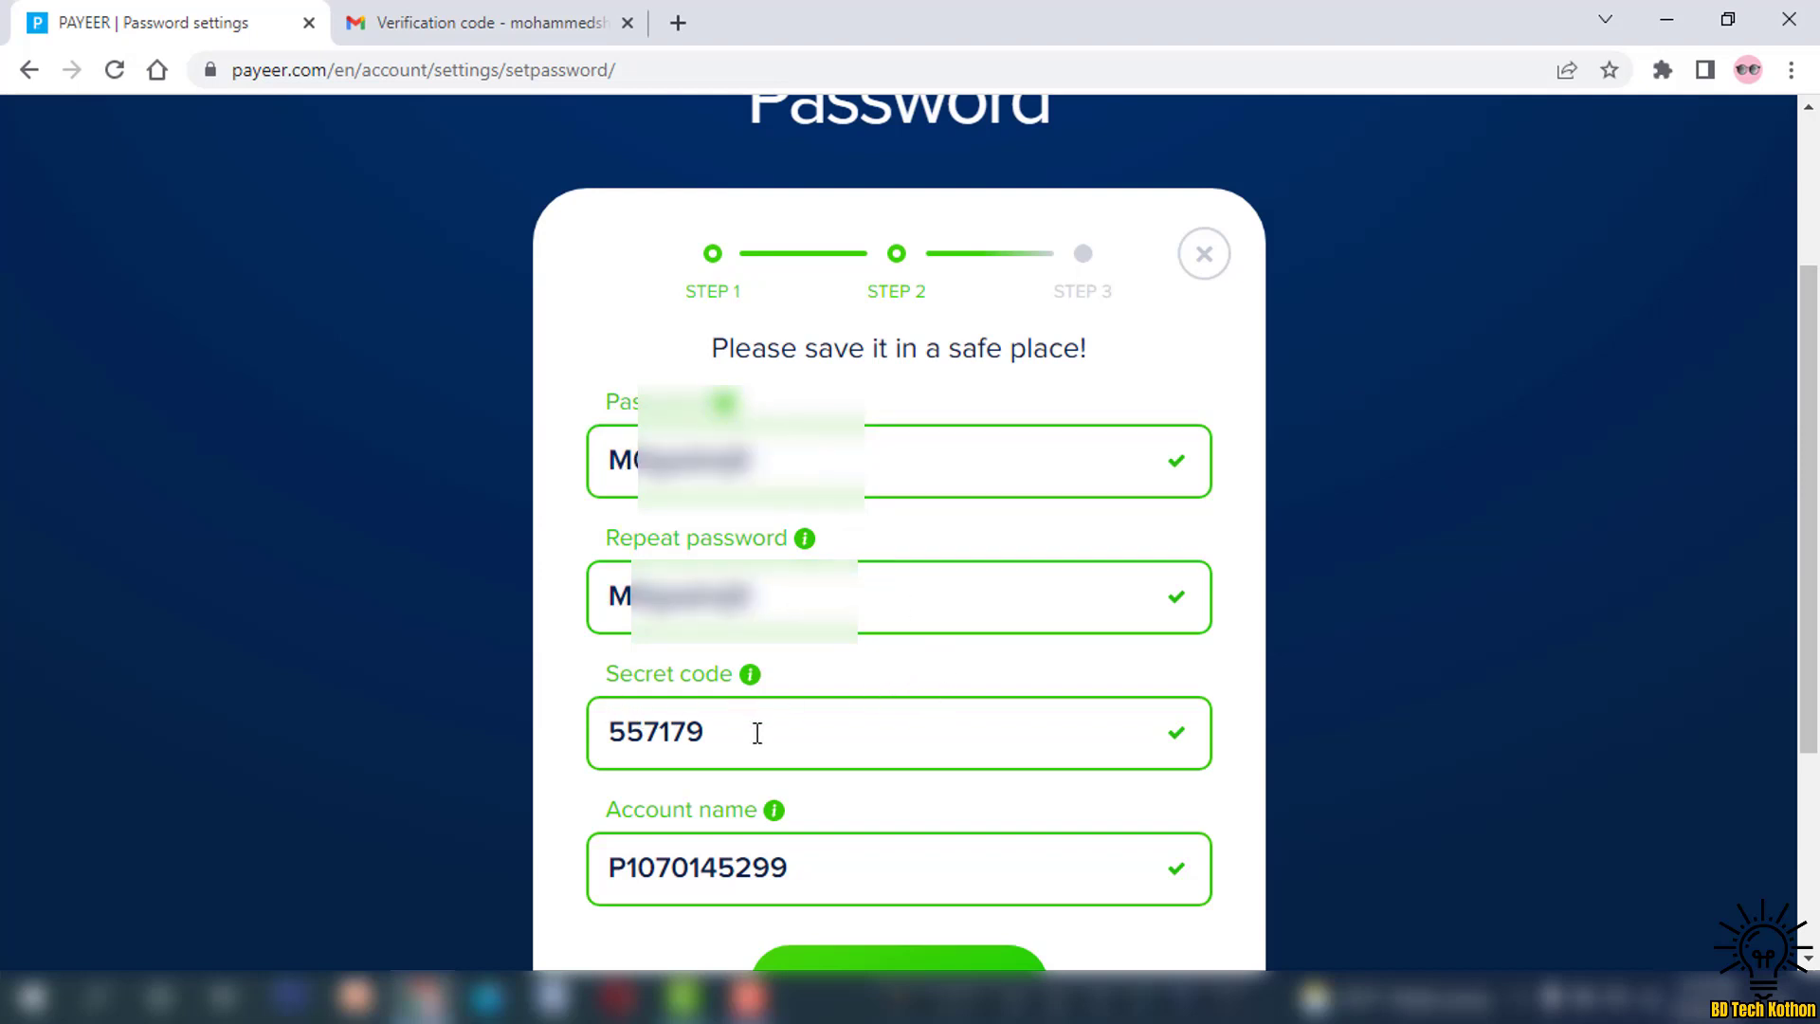
scroll(827, 653, "down", 2)
Check the Secret code and Account name fields, then submit the password setup step
left_click(787, 600)
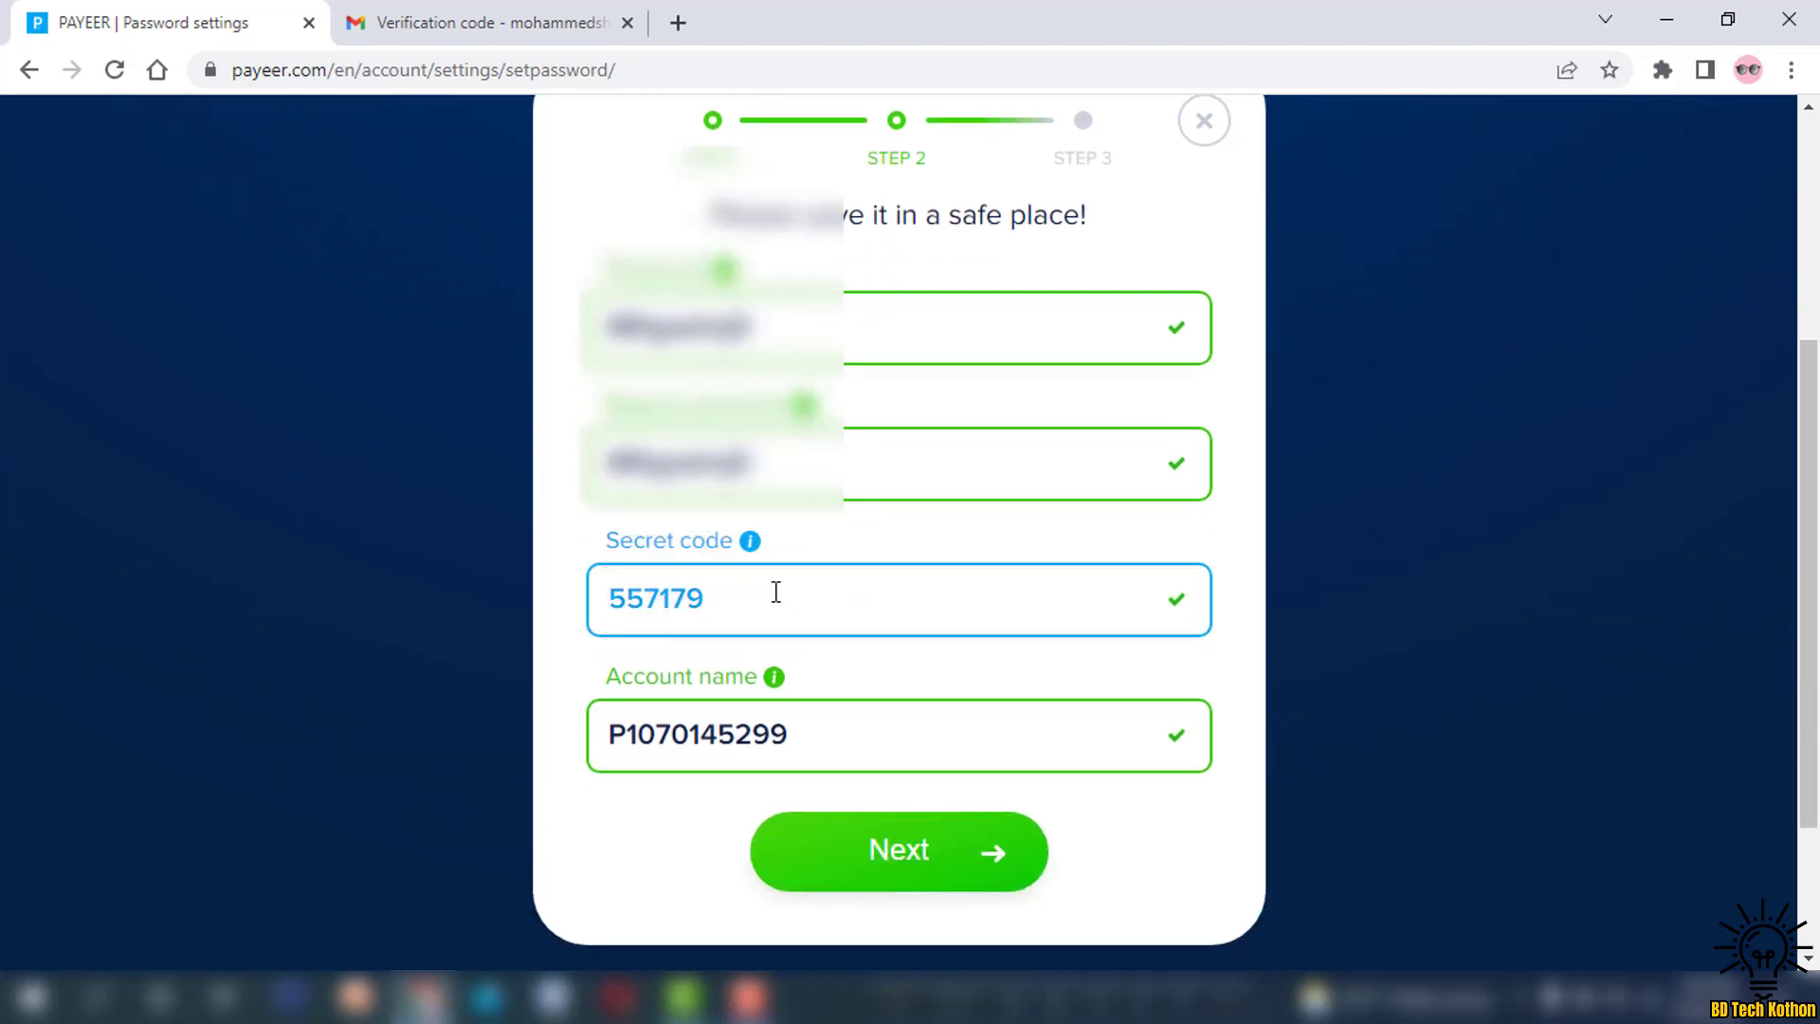
left_click(859, 533)
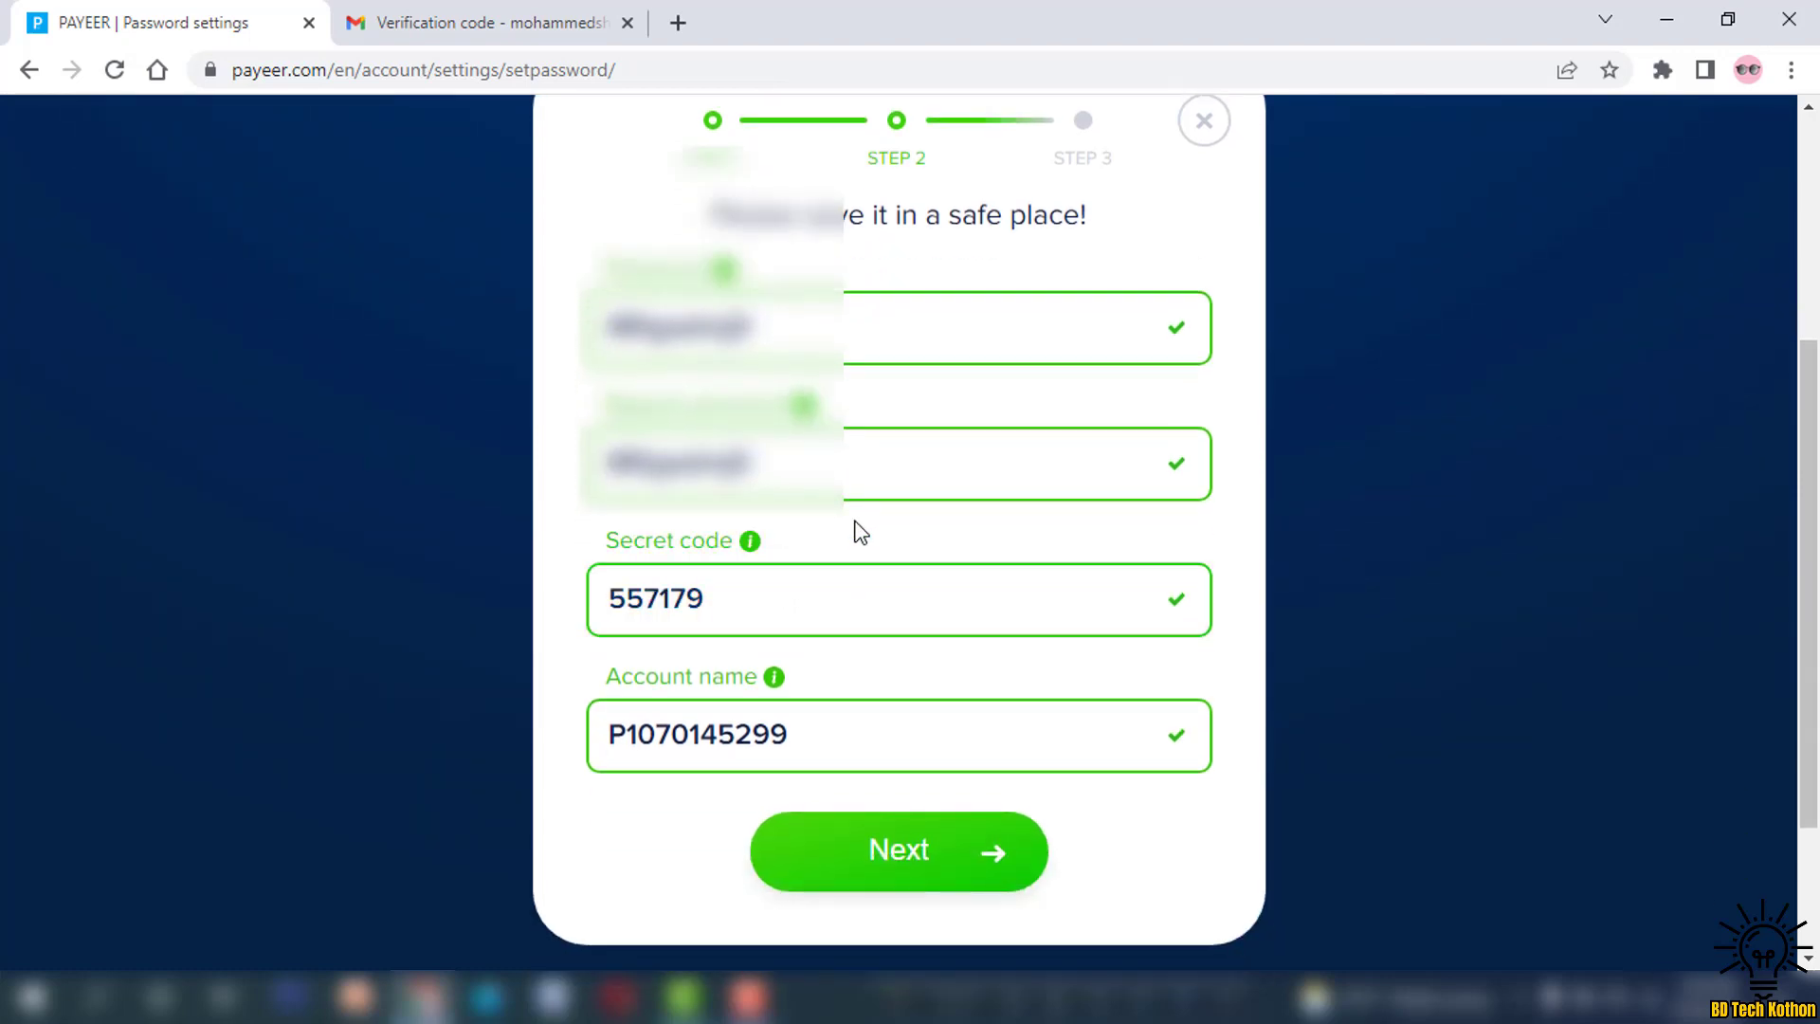
scroll(860, 596, "down", 2)
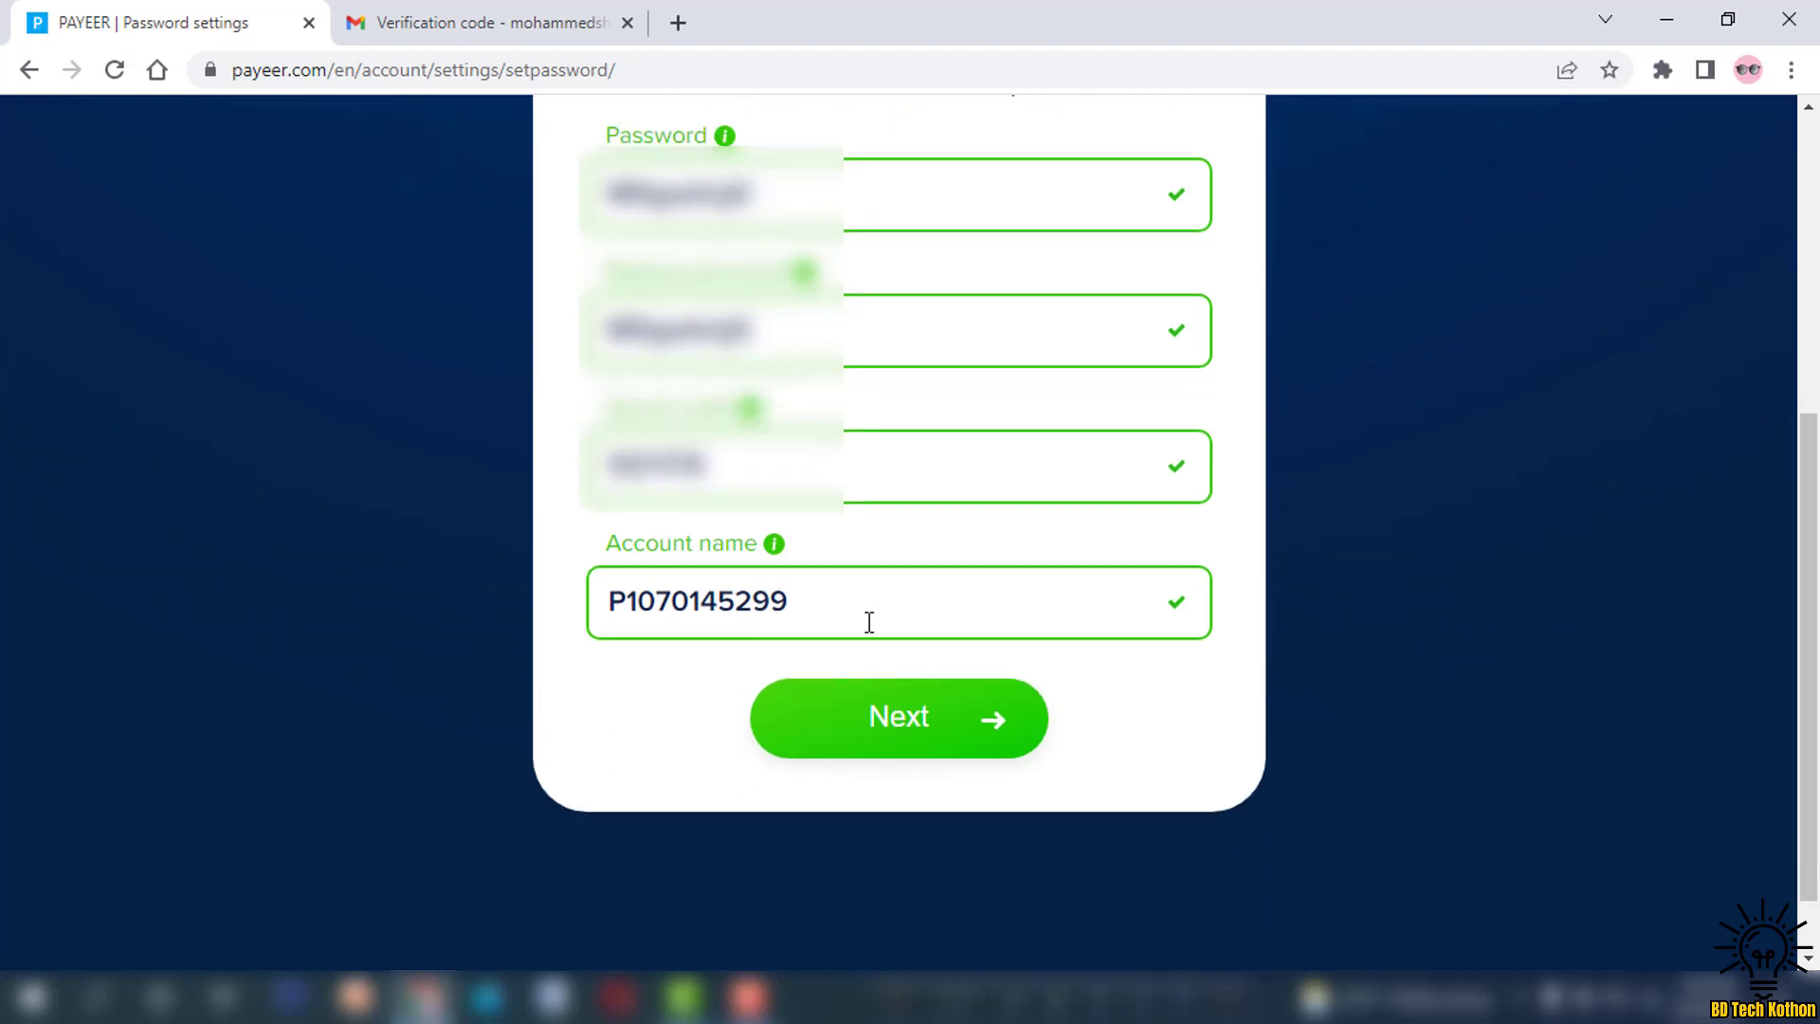
left_click(816, 598)
left_click(639, 686)
left_click(840, 601)
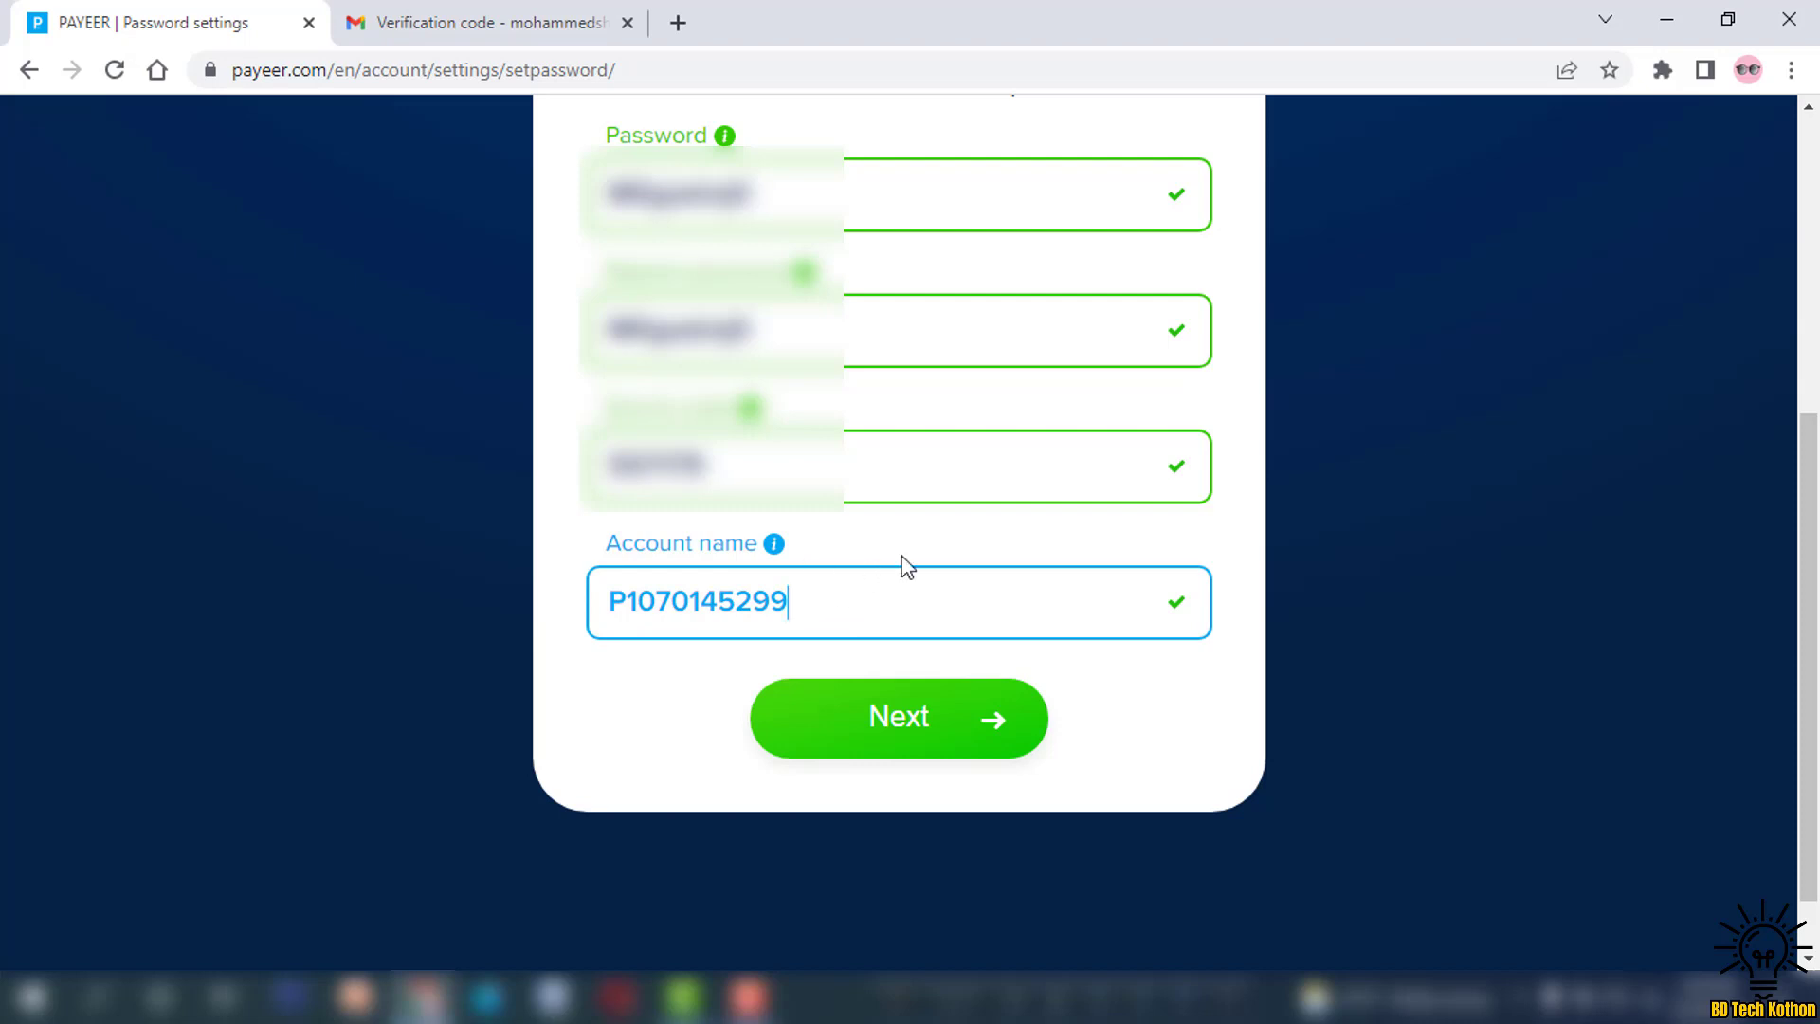
scroll(906, 566, "up", 1)
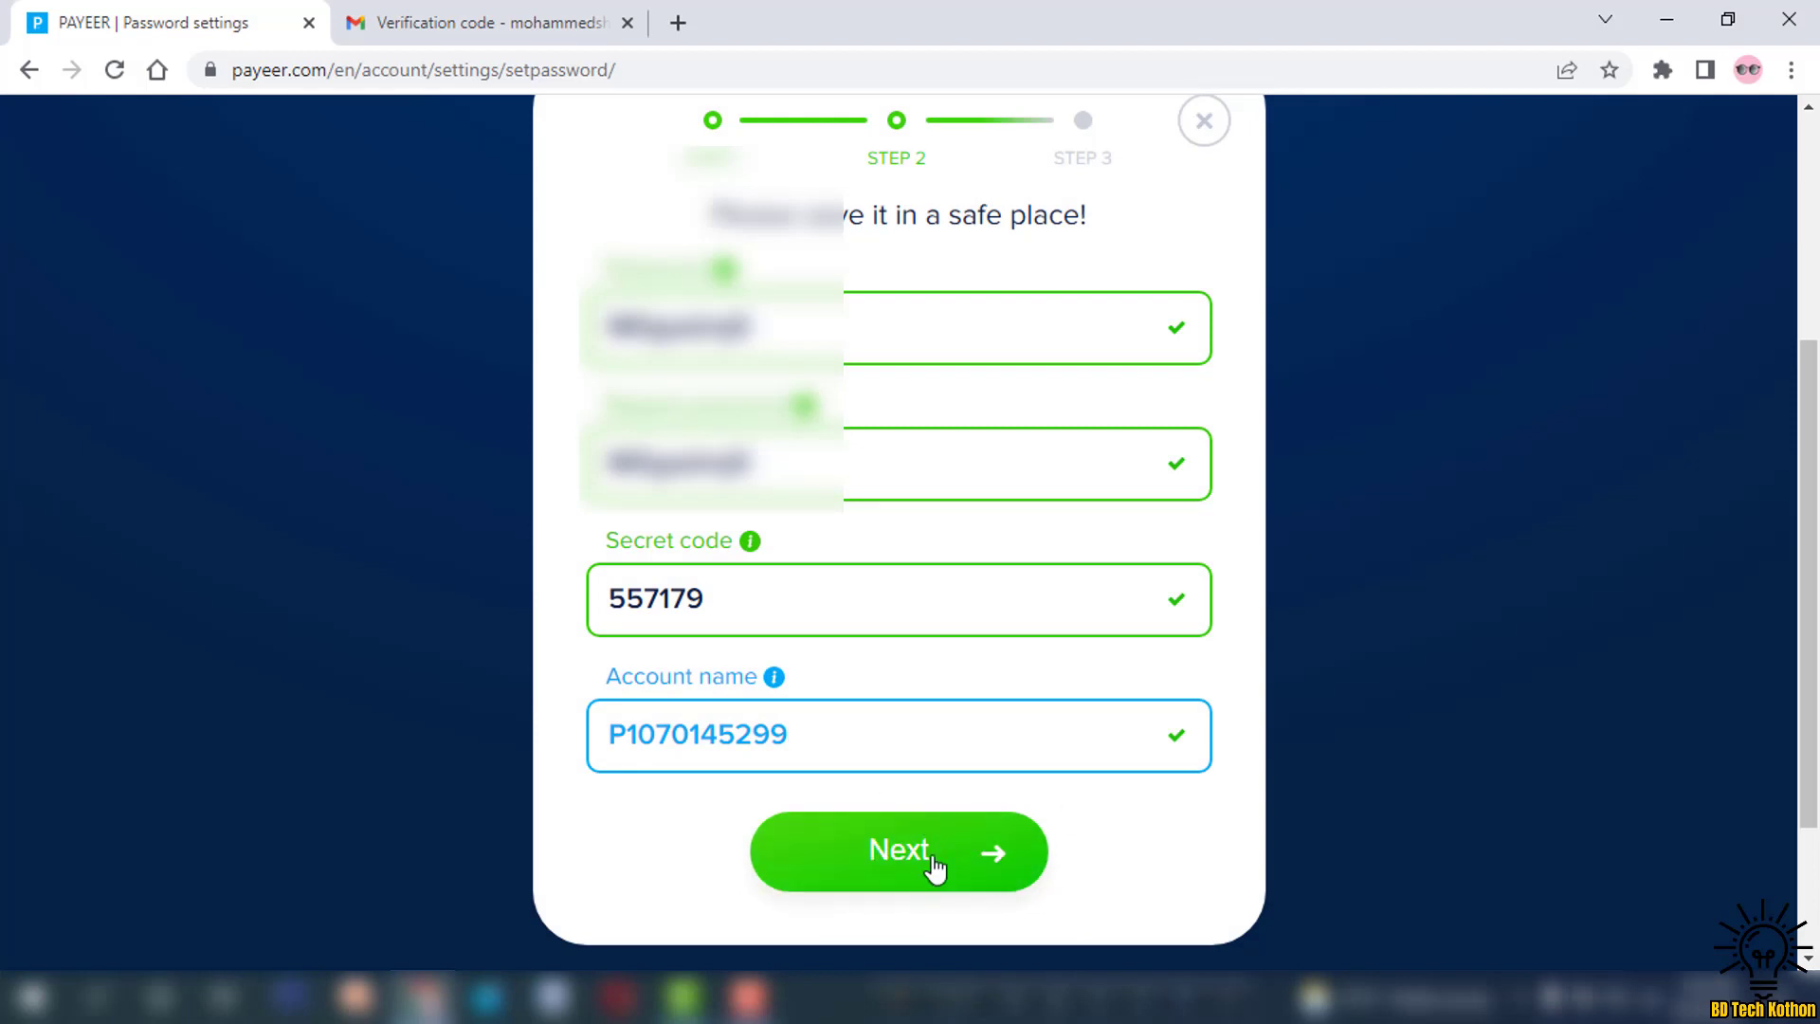
left_click(899, 851)
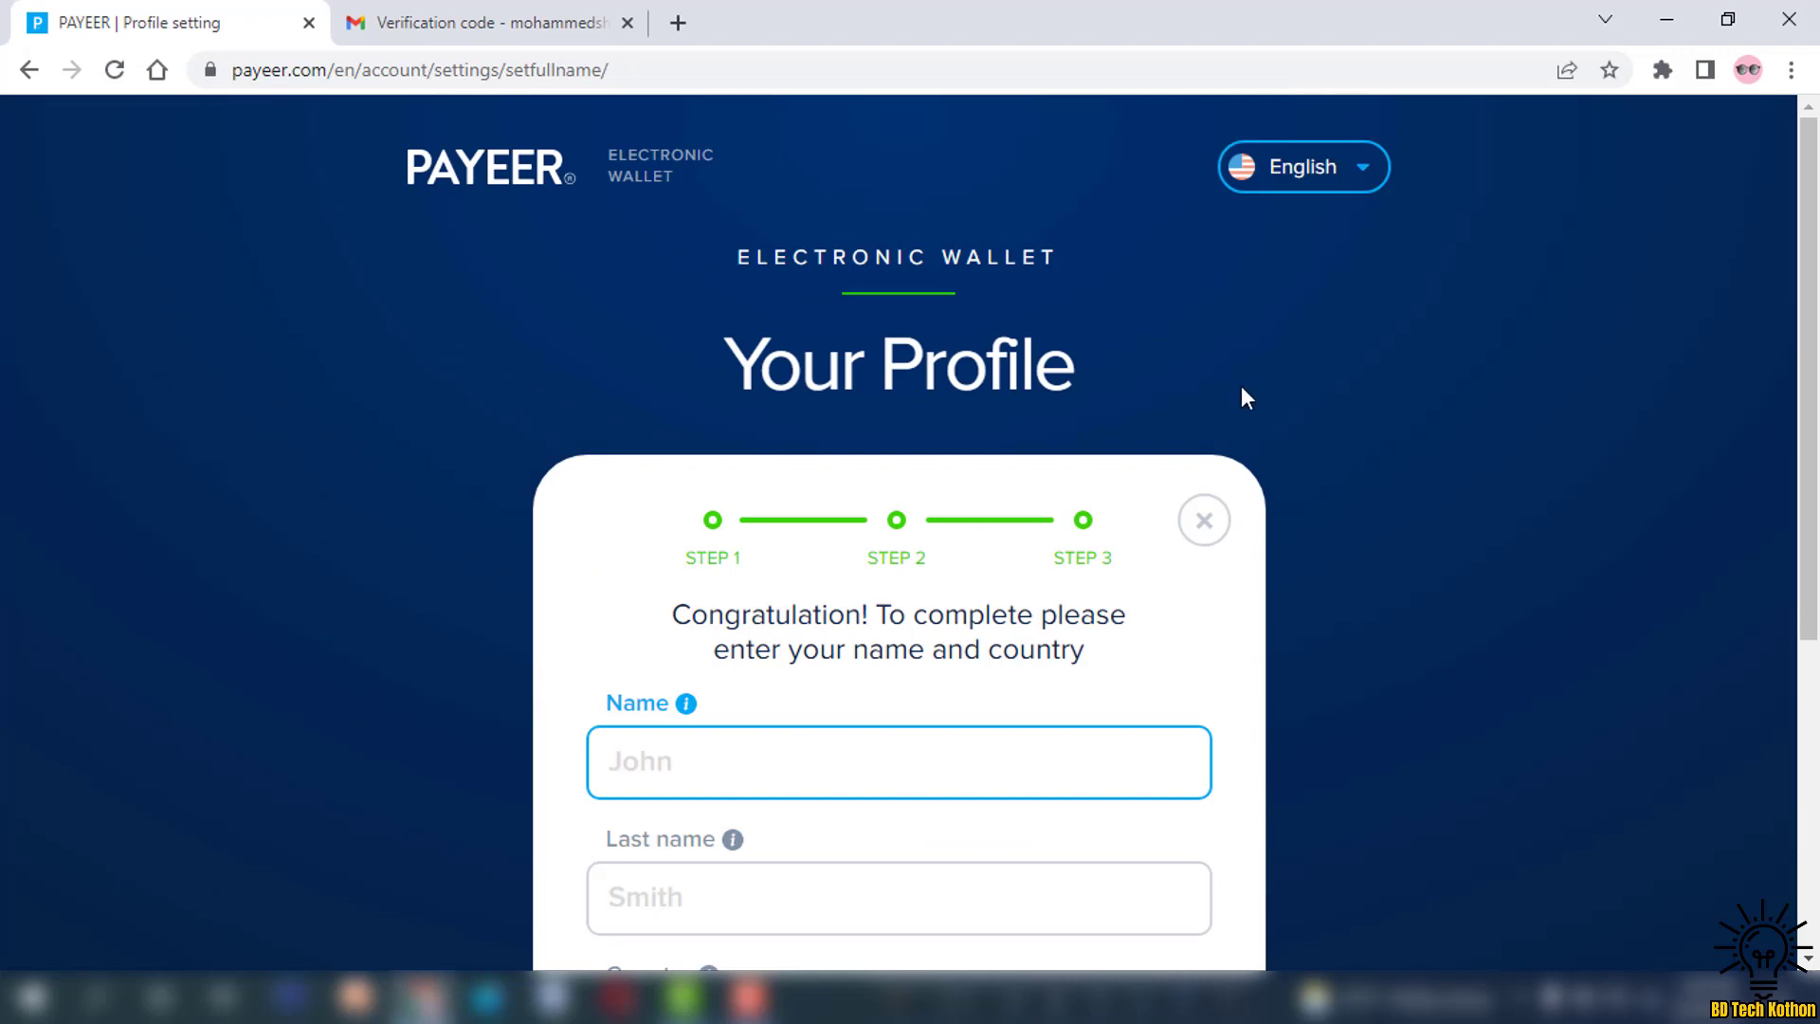
Enter the user's first and last name in the profile form
scroll(794, 373, "down", 3)
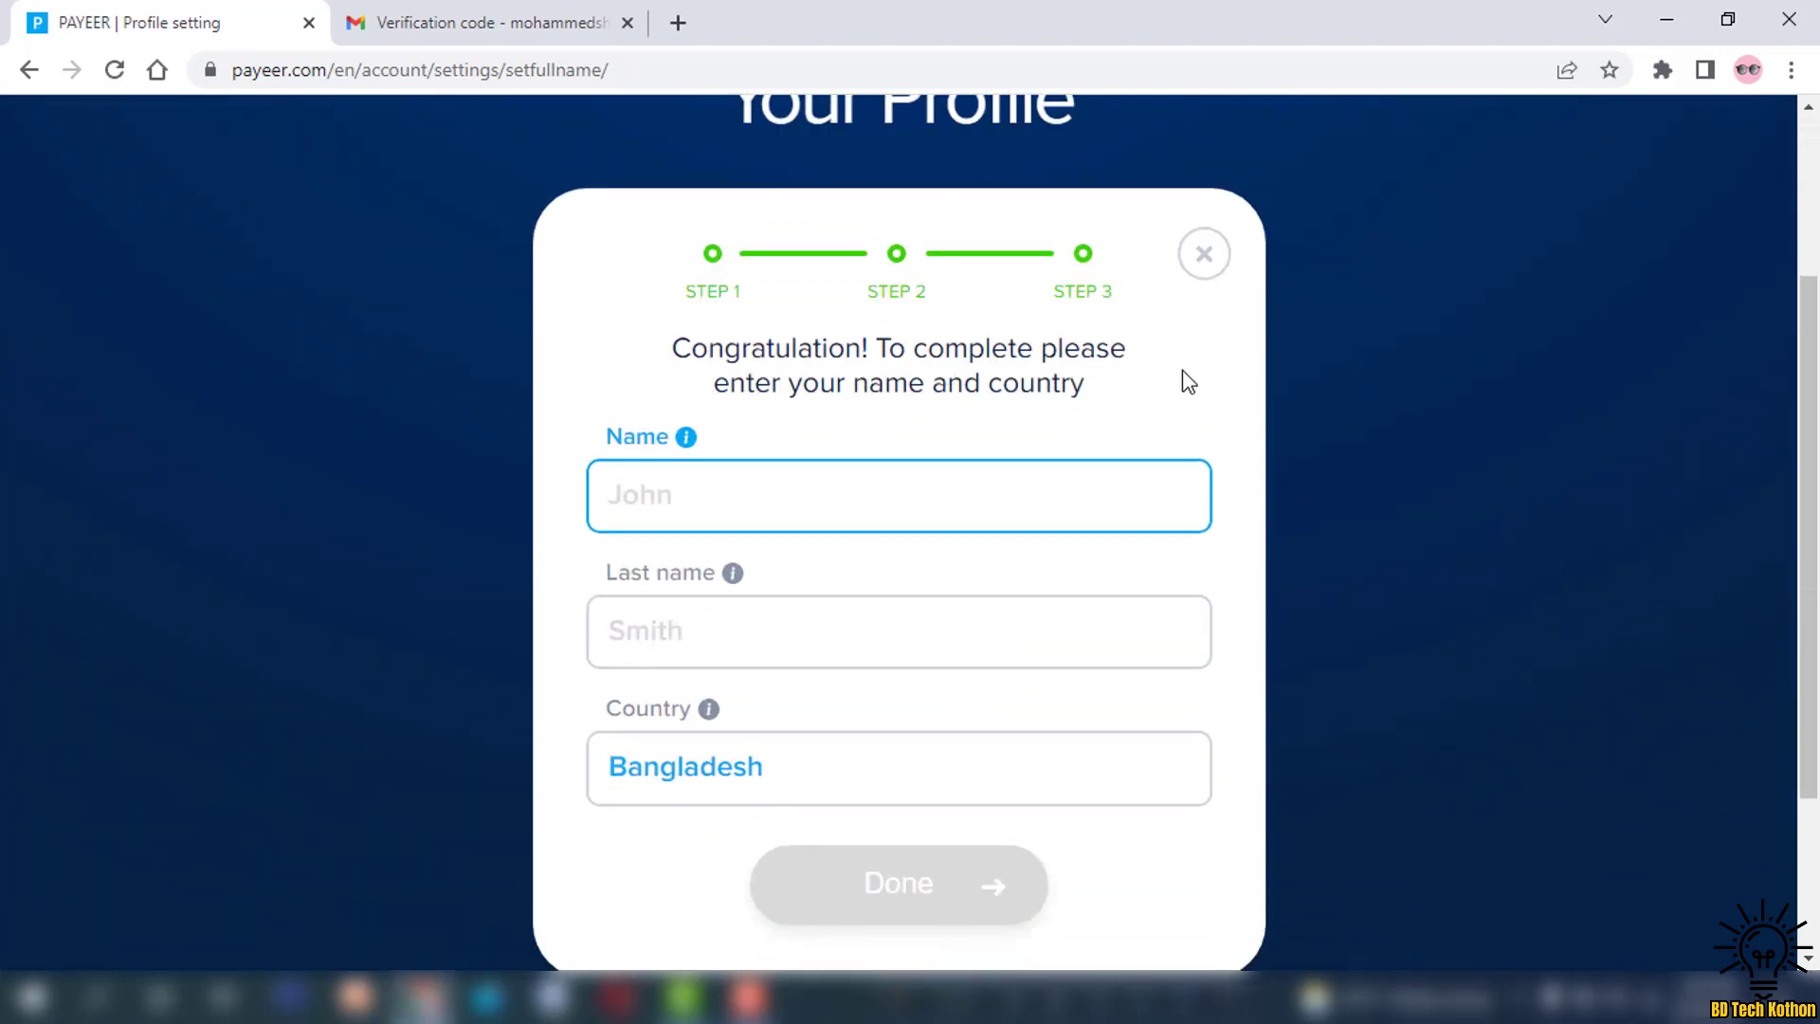
scroll(1076, 427, "down", 2)
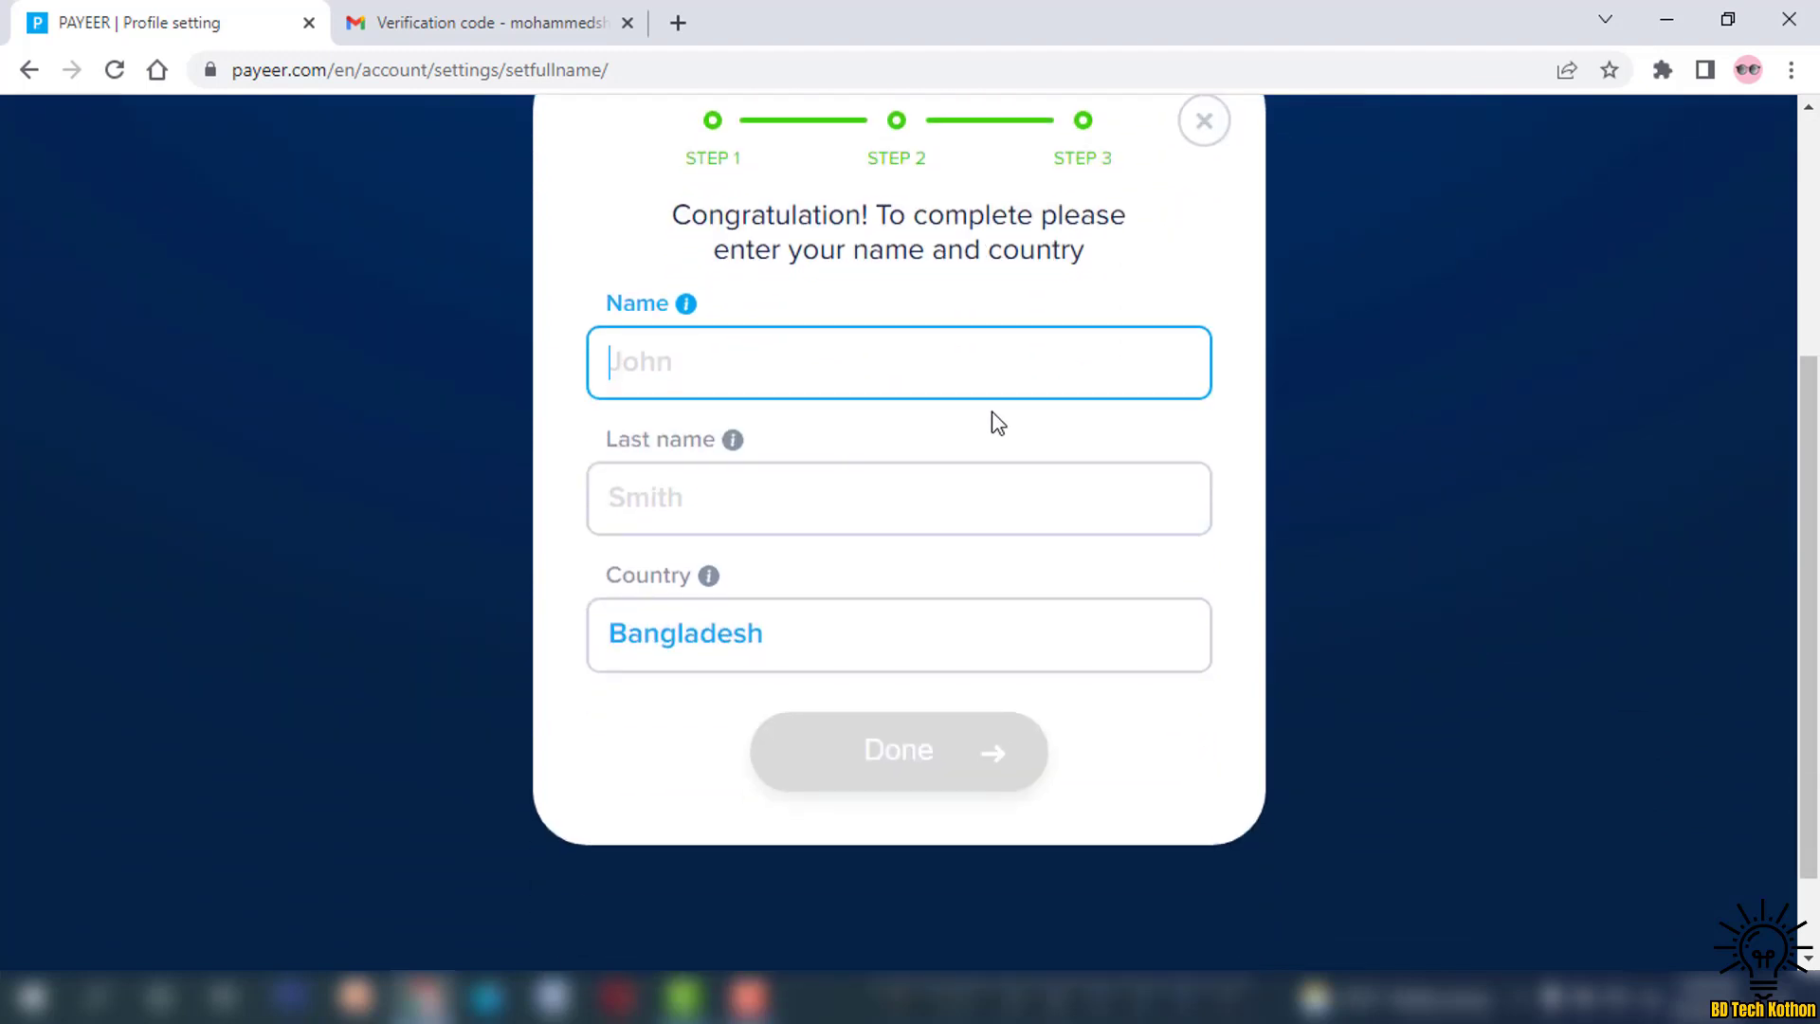
left_click(699, 495)
left_click(702, 373)
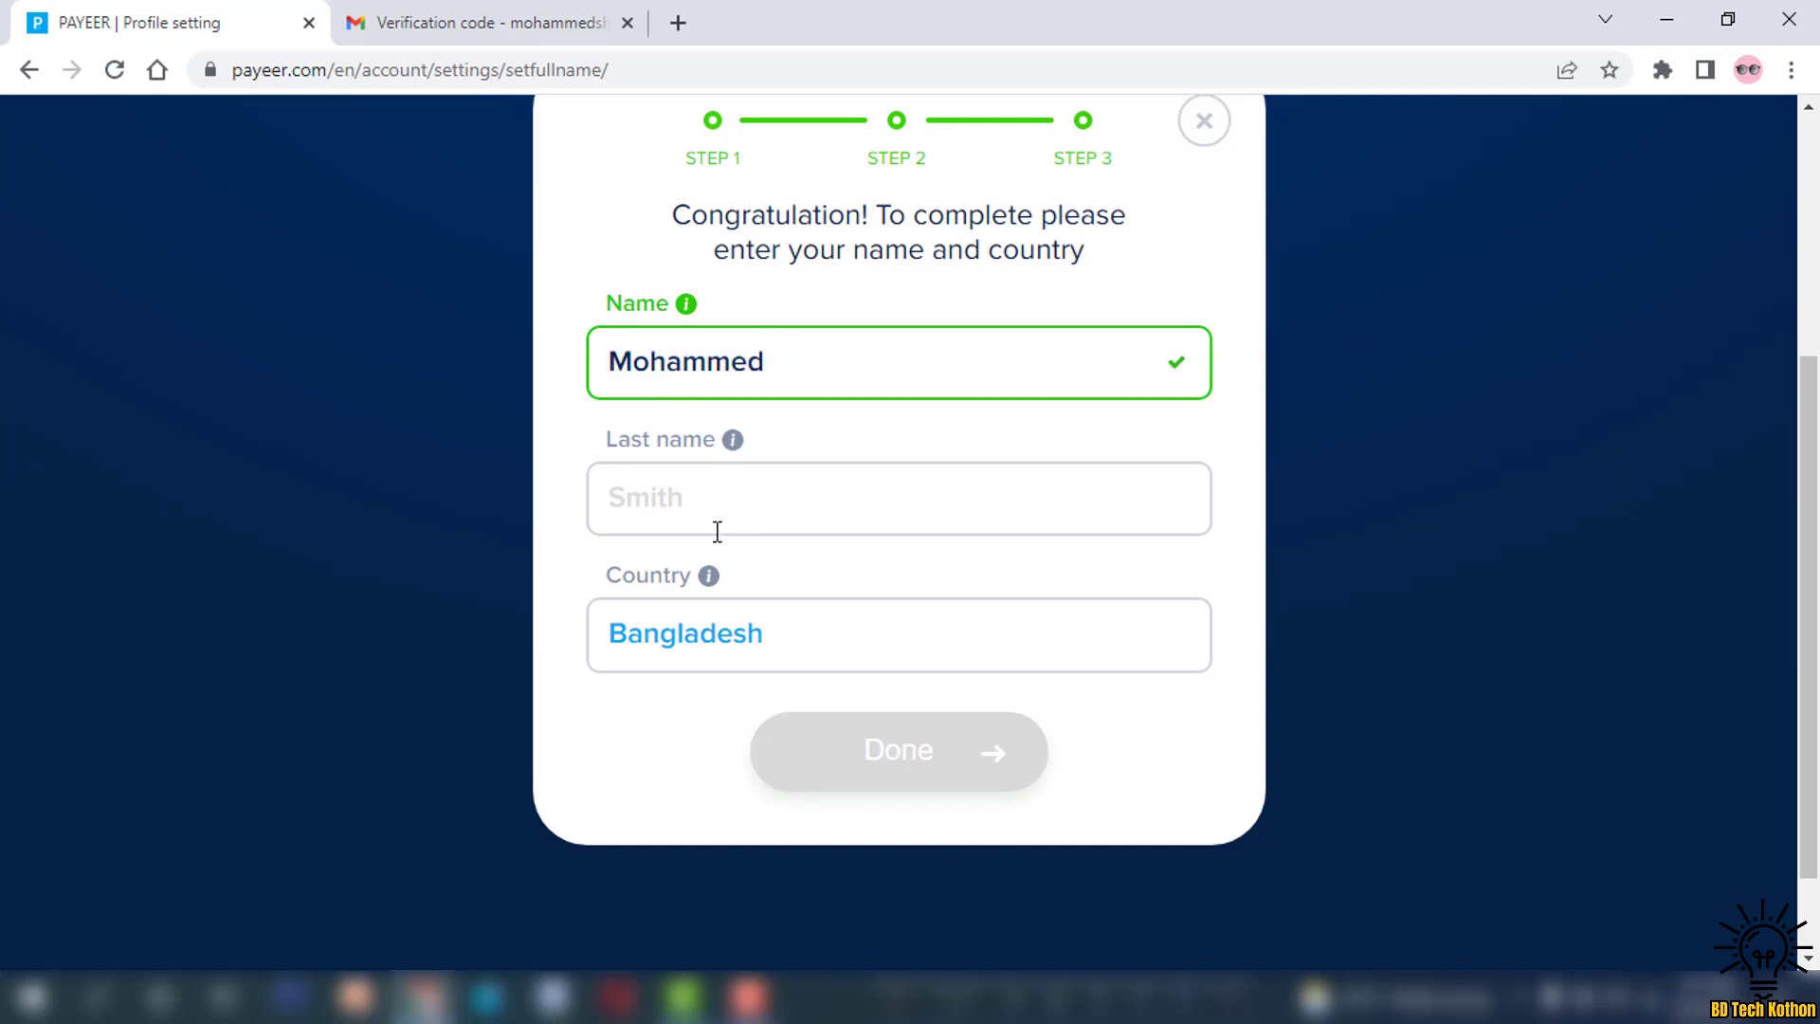
left_click(719, 516)
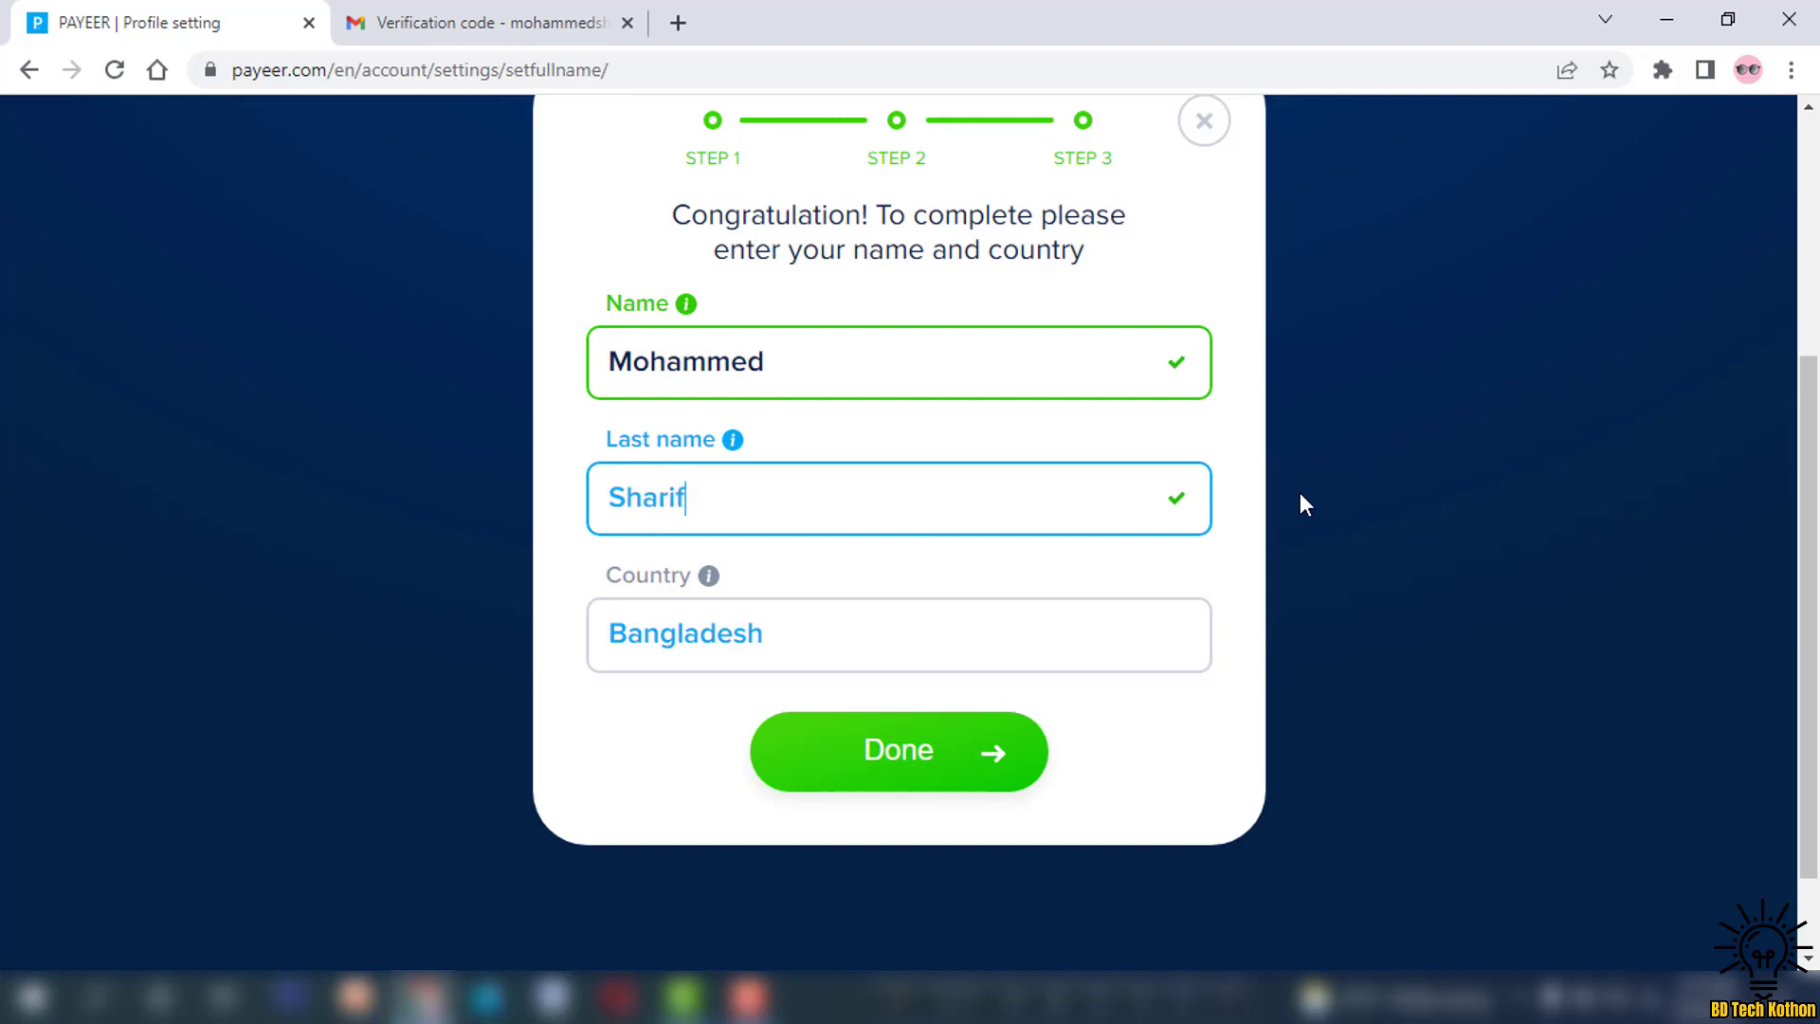
Double-check both name fields, keep Bangladesh as the country, and click Done
scroll(1300, 492, "up", 1)
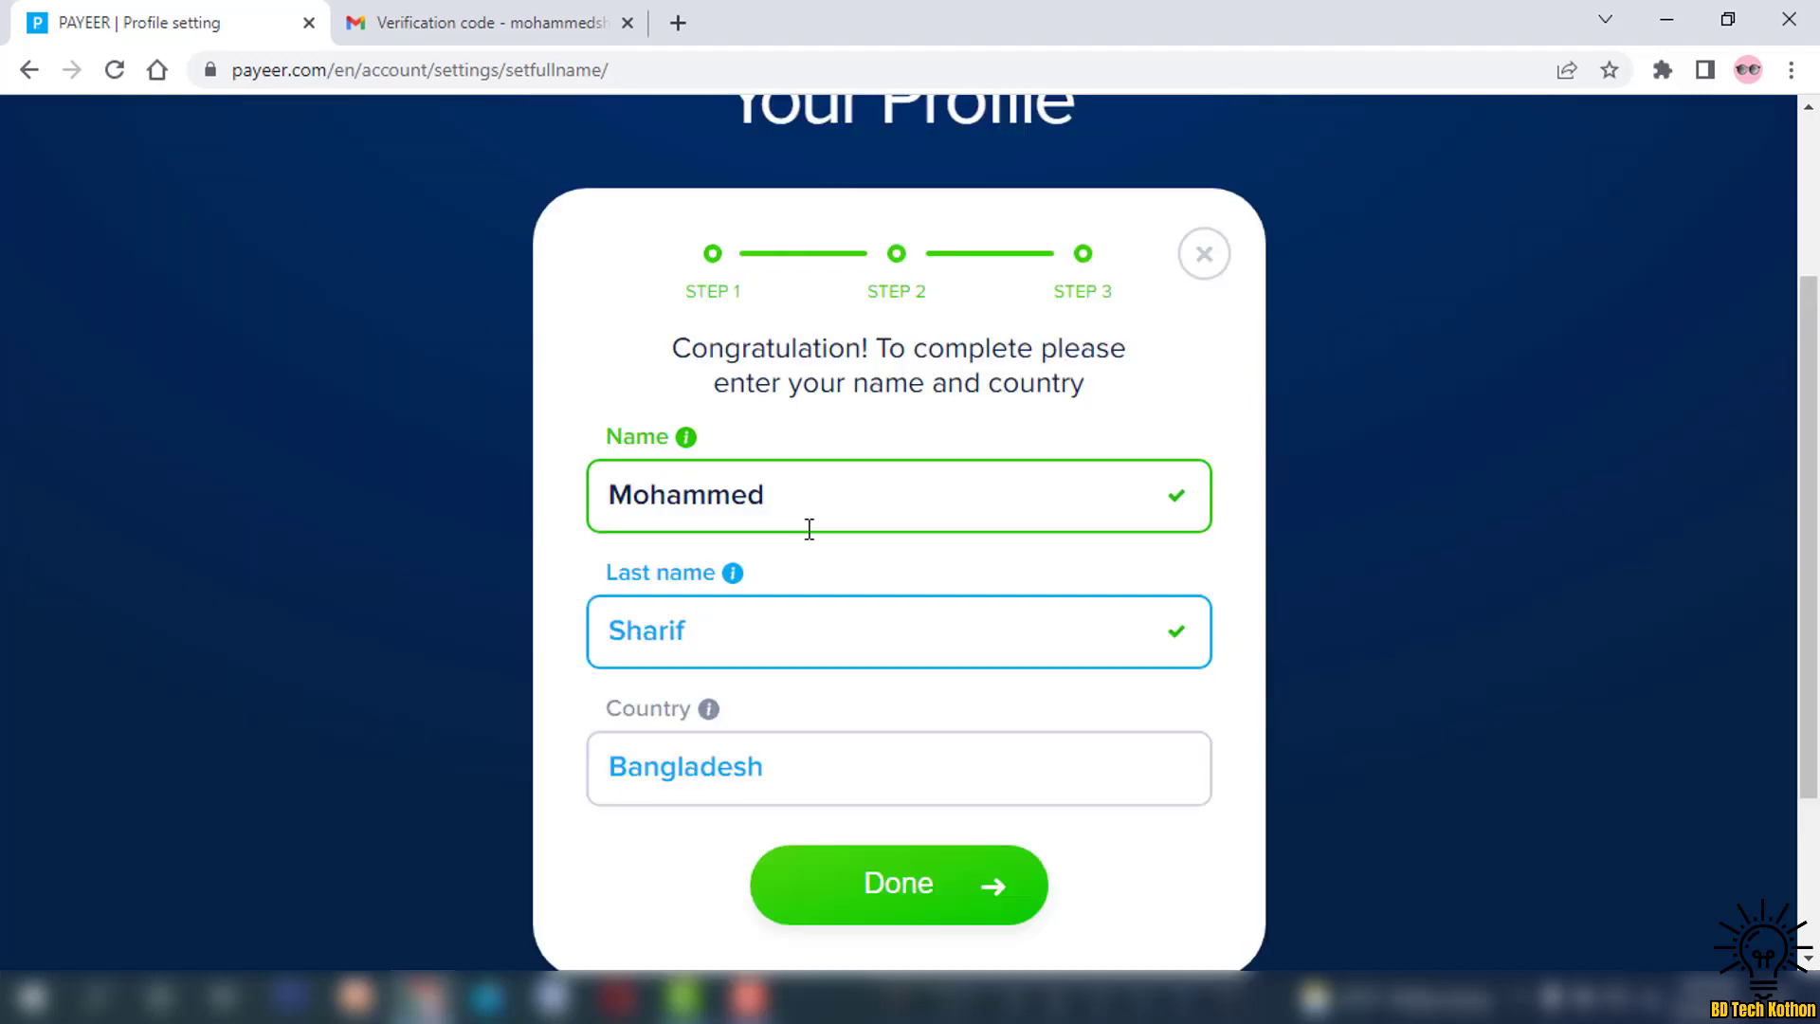
left_click(796, 496)
left_click(811, 573)
left_click(810, 583)
left_click(809, 489)
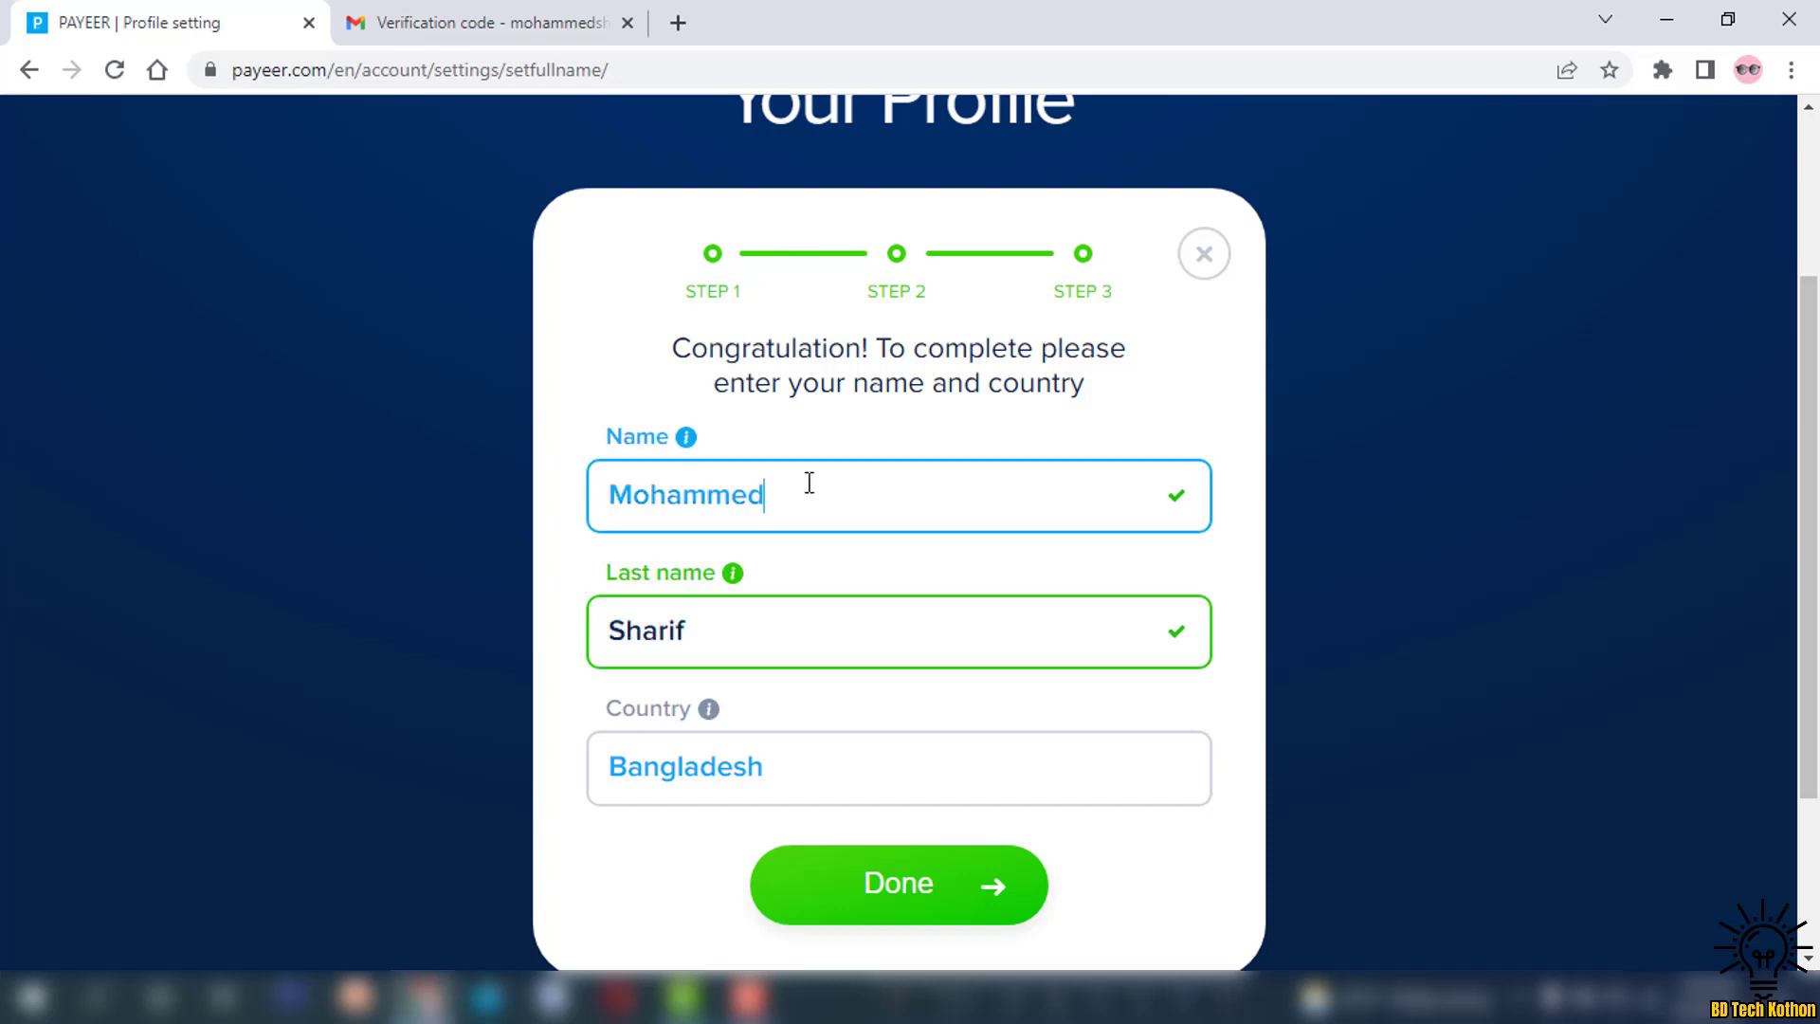
left_click(802, 644)
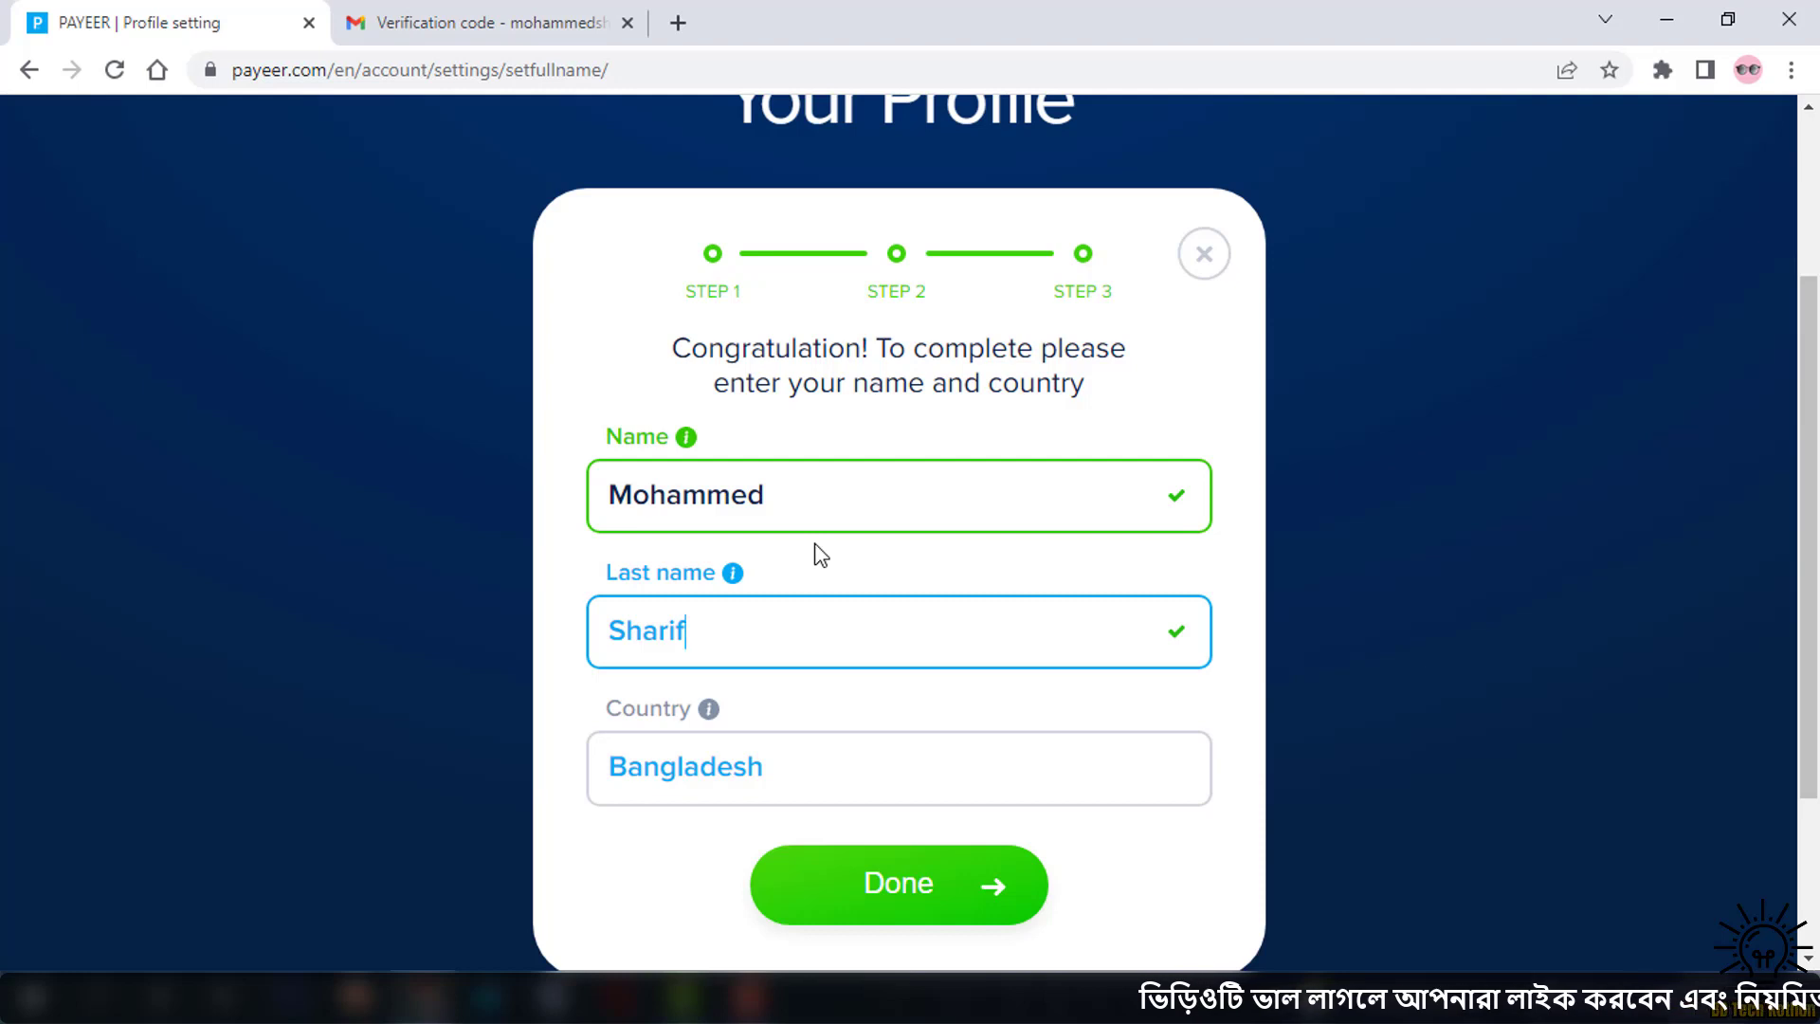
left_click(813, 510)
left_click(768, 639)
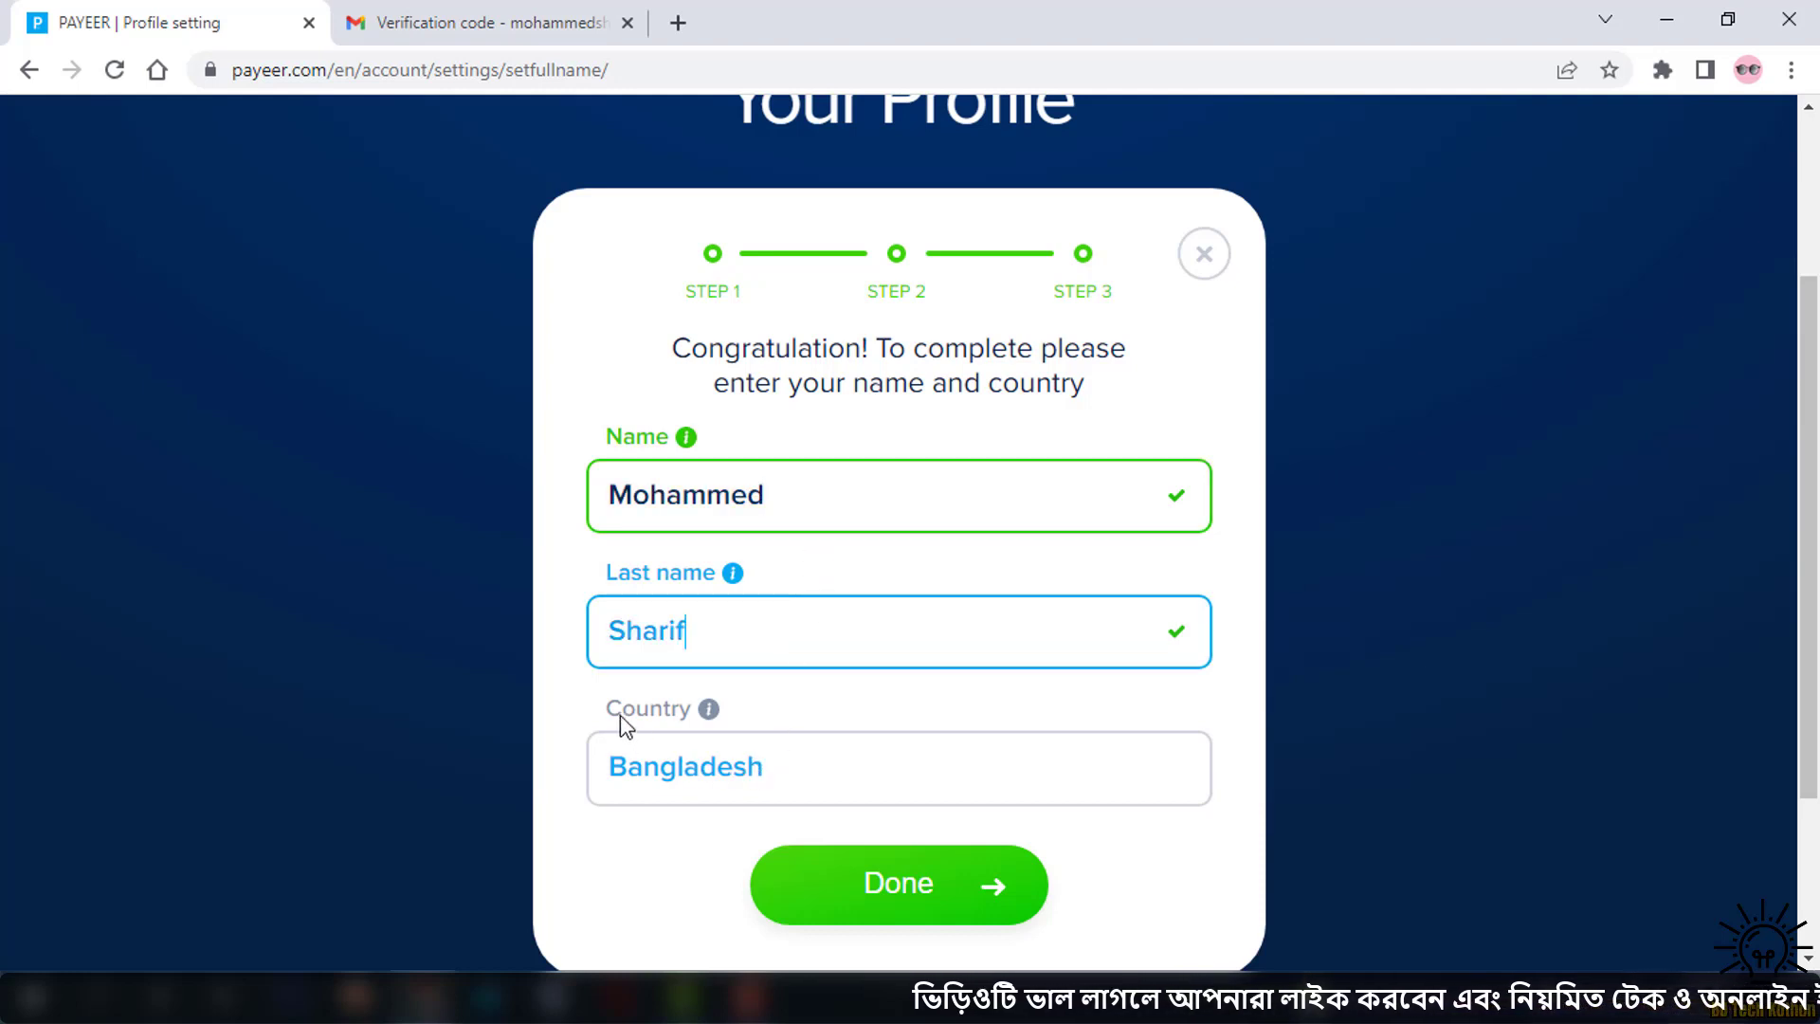
left_click(782, 763)
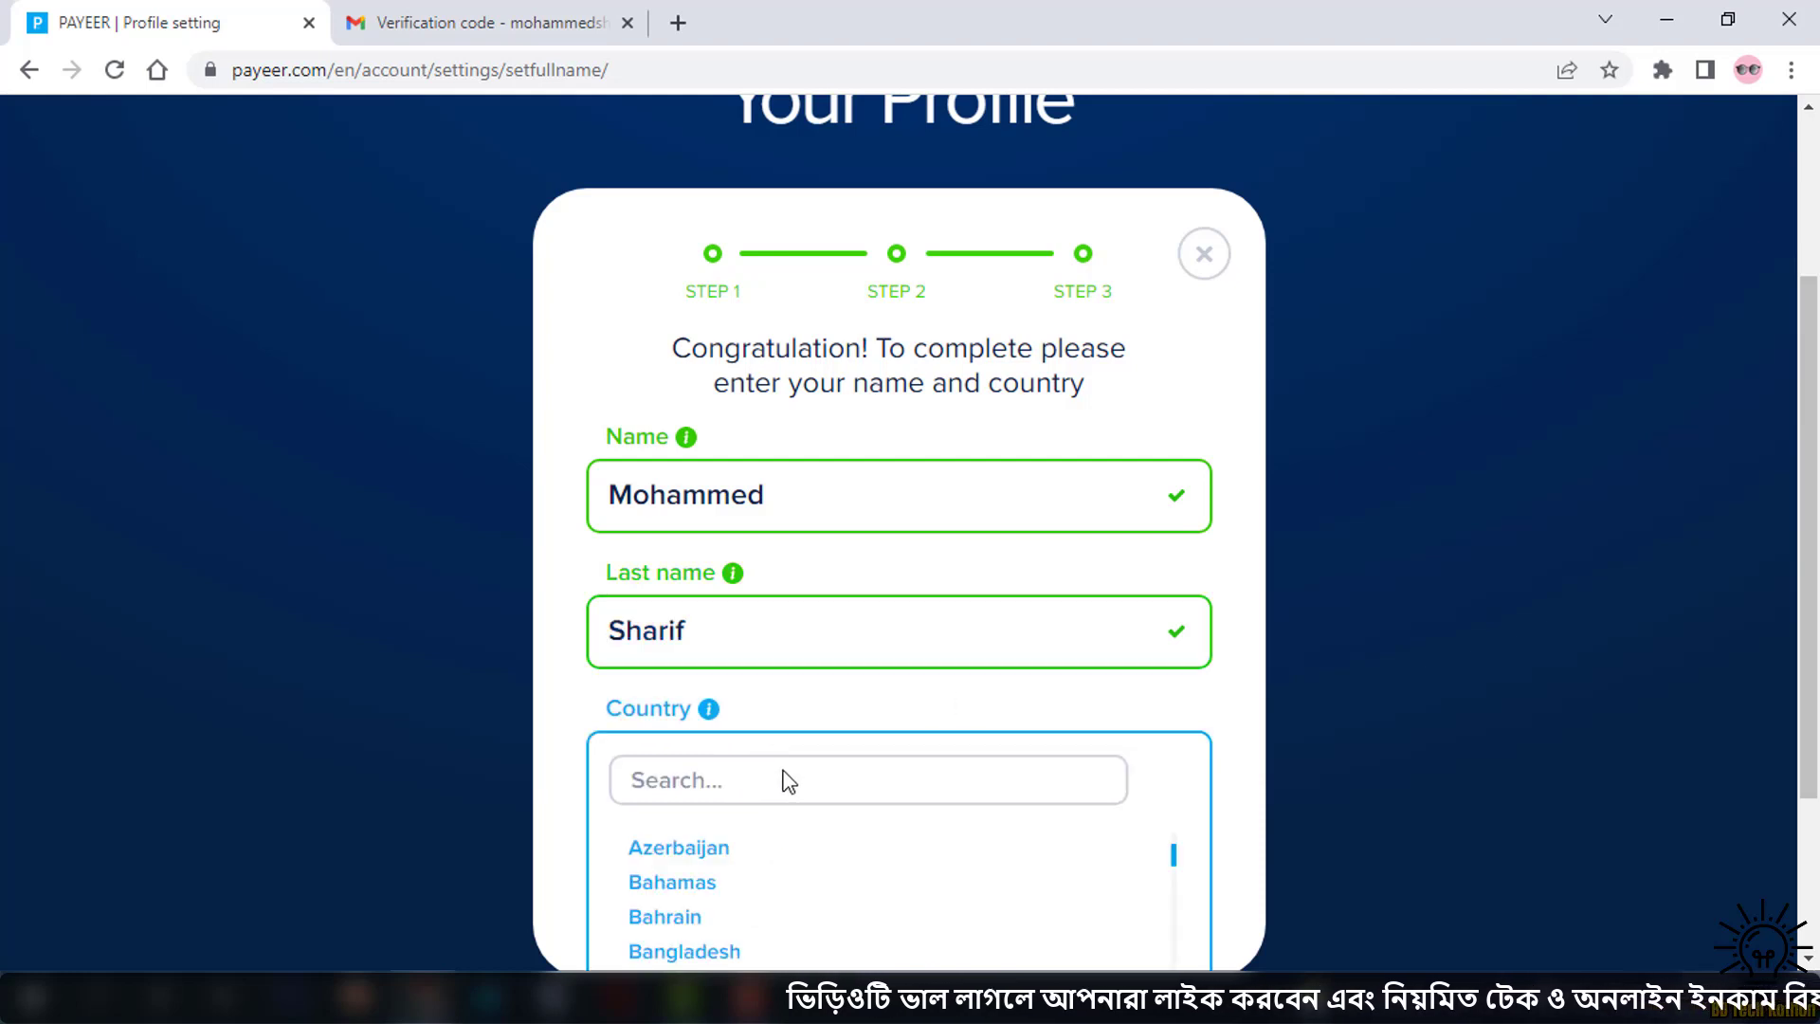
left_click(851, 694)
scroll(1207, 695, "down", 2)
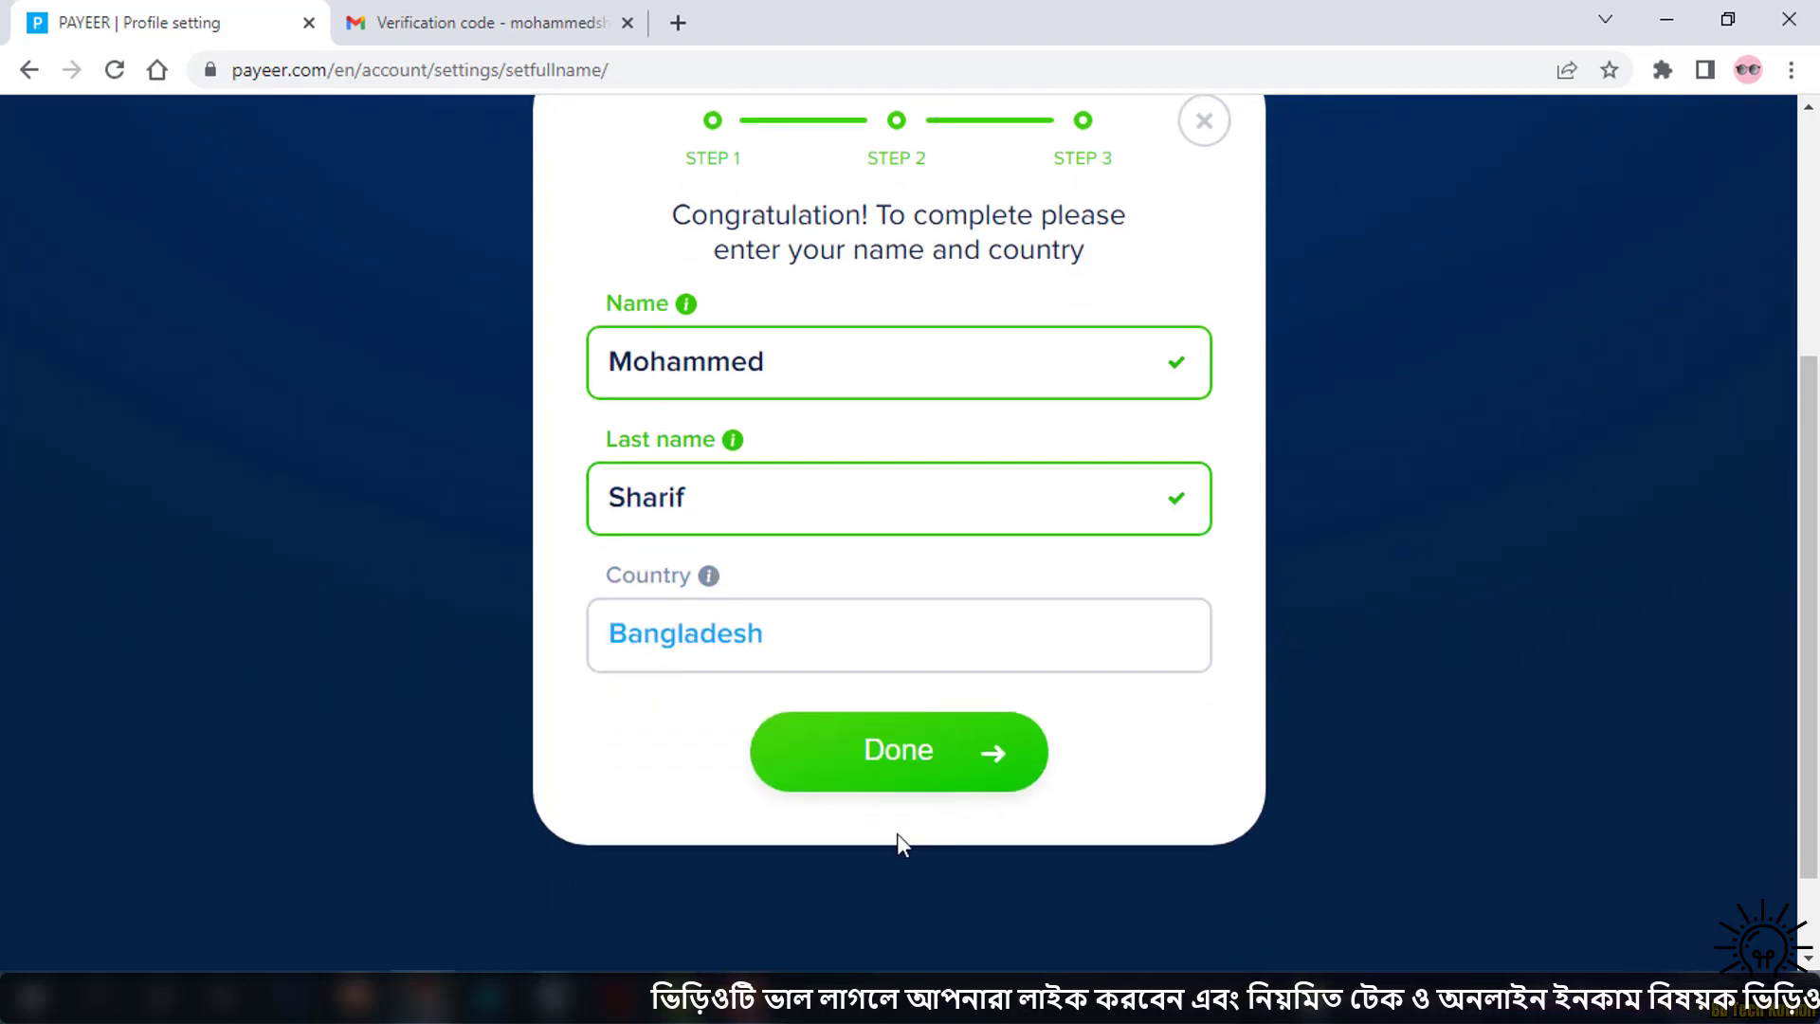
left_click(881, 770)
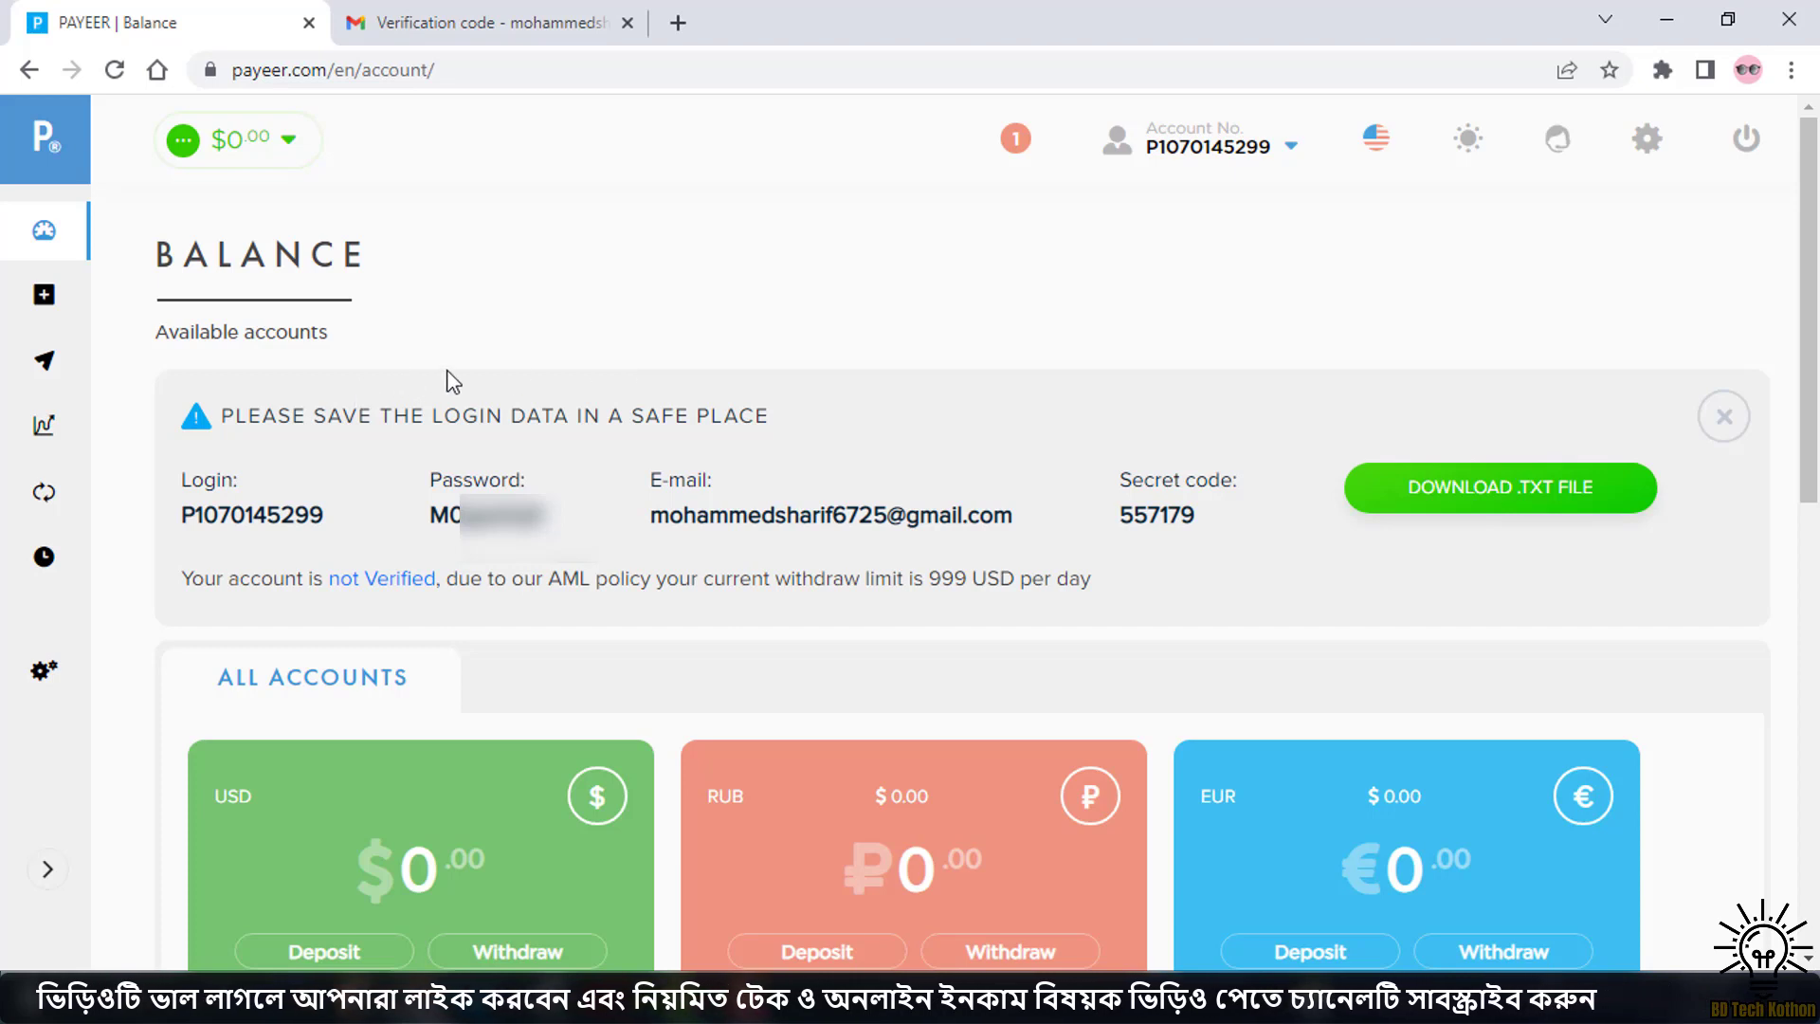
Highlight the saved login details, Login label and account e-mail in the login-data panel
scroll(453, 381, "down", 1)
scroll(439, 326, "up", 1)
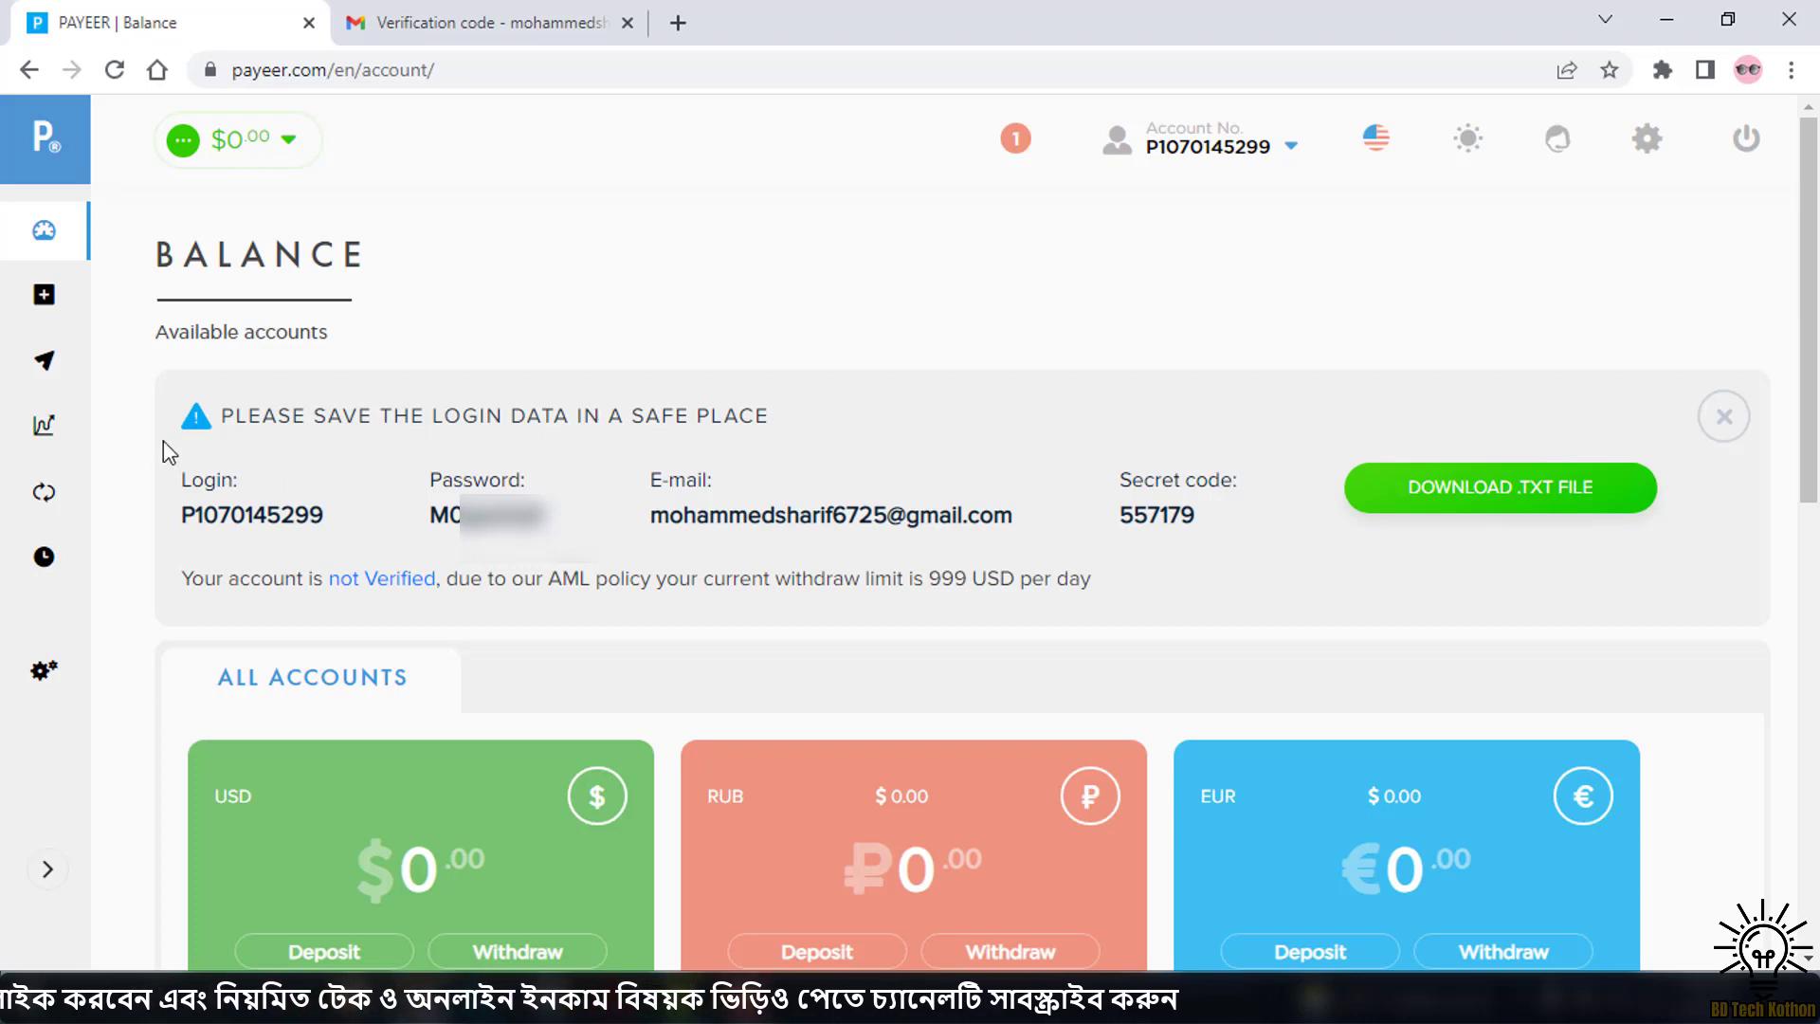
left_click_drag(163, 441, 1182, 462)
left_click(1182, 461)
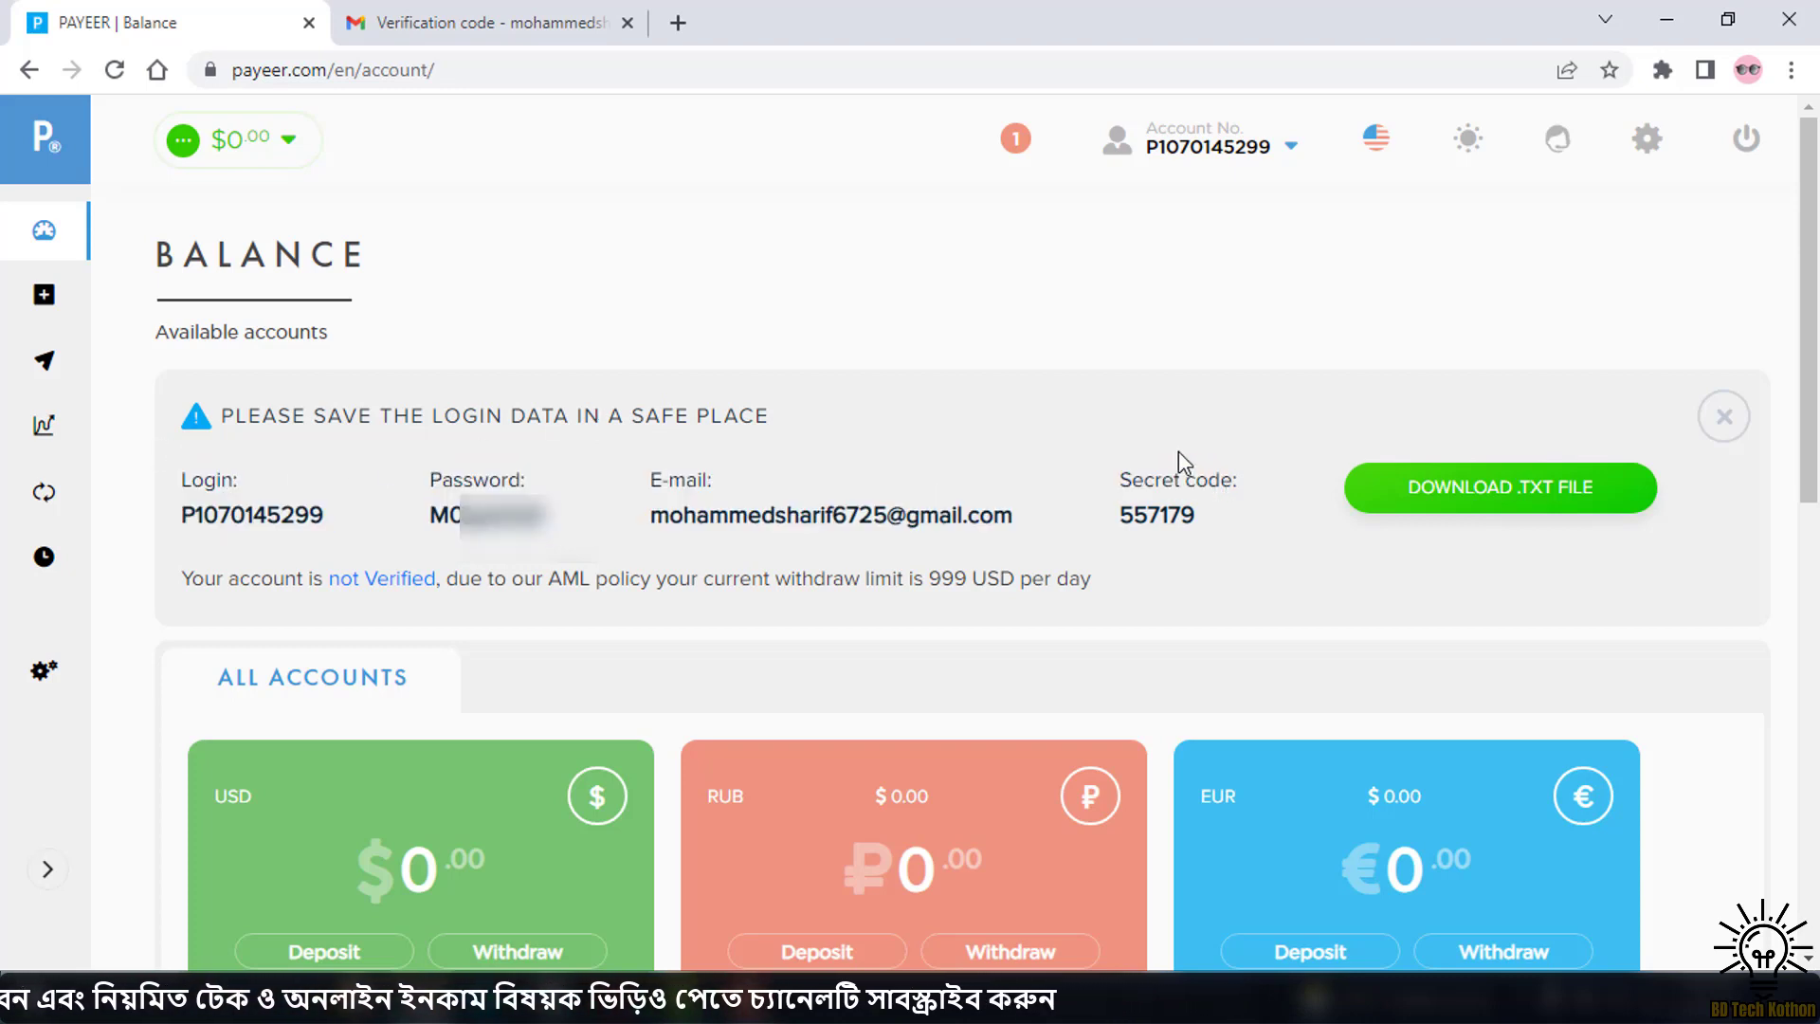
left_click_drag(179, 481, 169, 516)
left_click(332, 497)
left_click(374, 470)
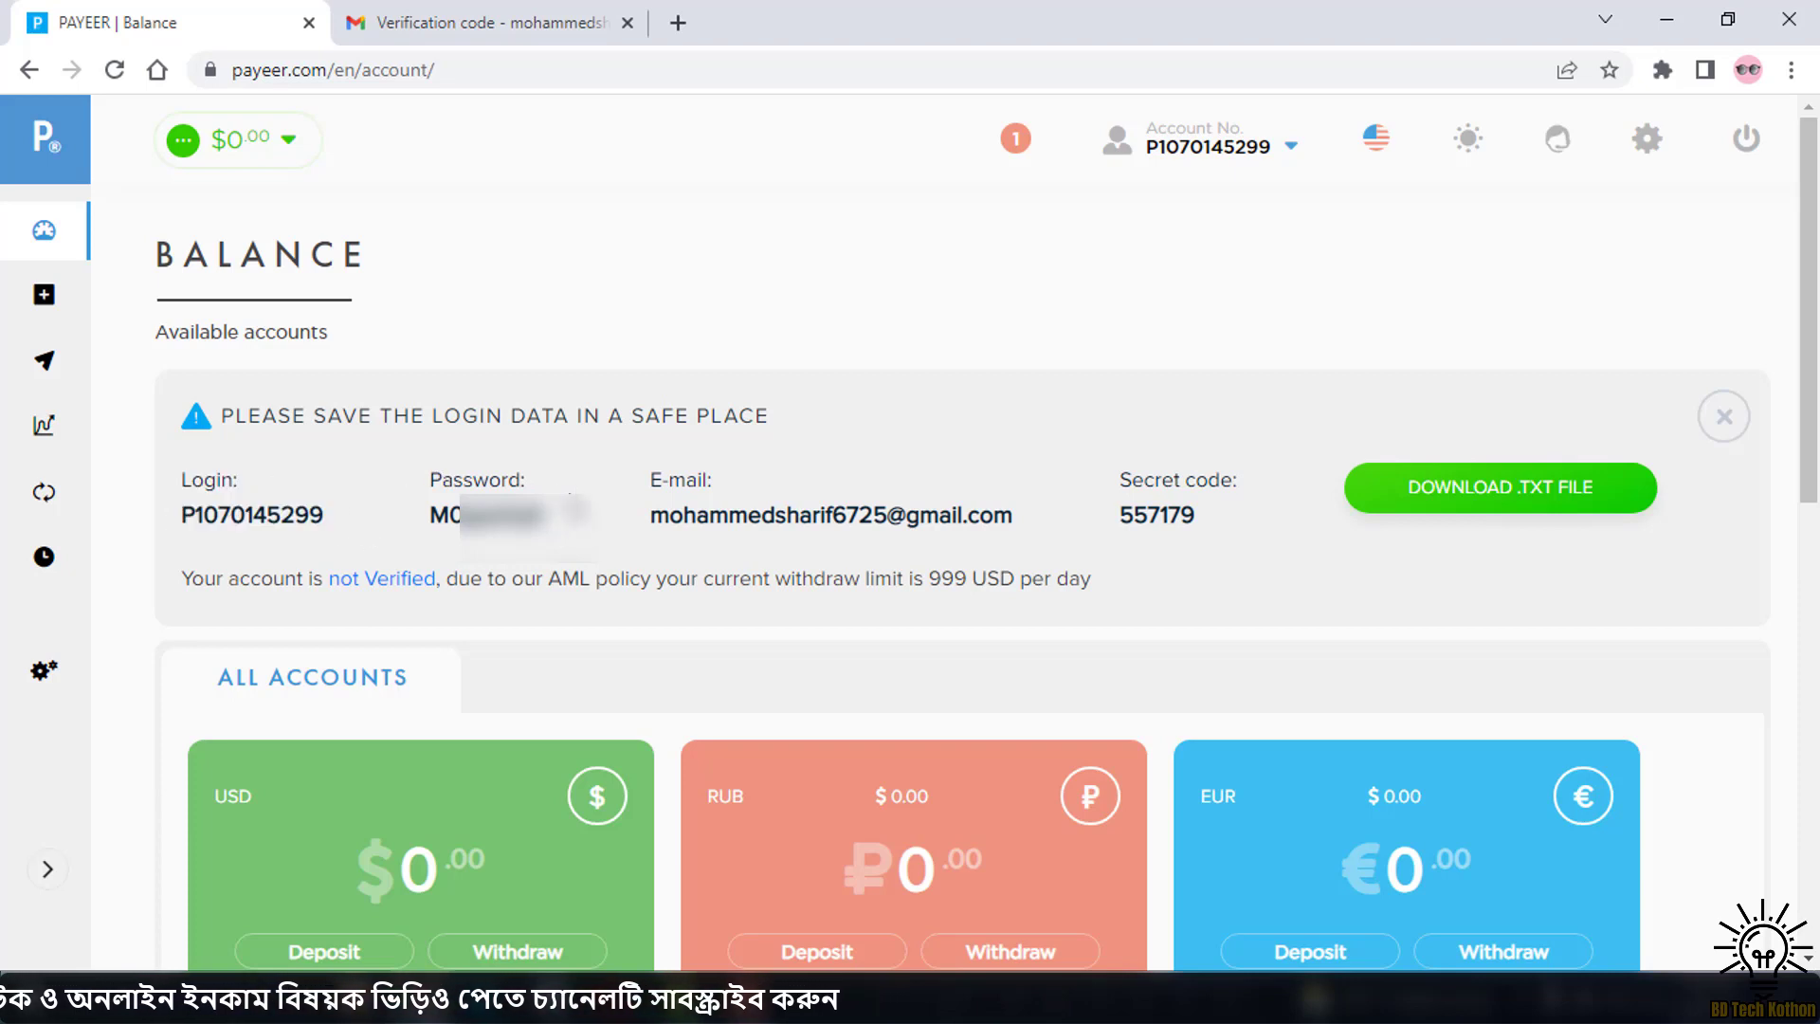
left_click_drag(641, 495, 1211, 521)
left_click(755, 487)
Download the login data as payeer.txt and dismiss the save-login-data notice
left_click(1031, 515)
left_click(1185, 519)
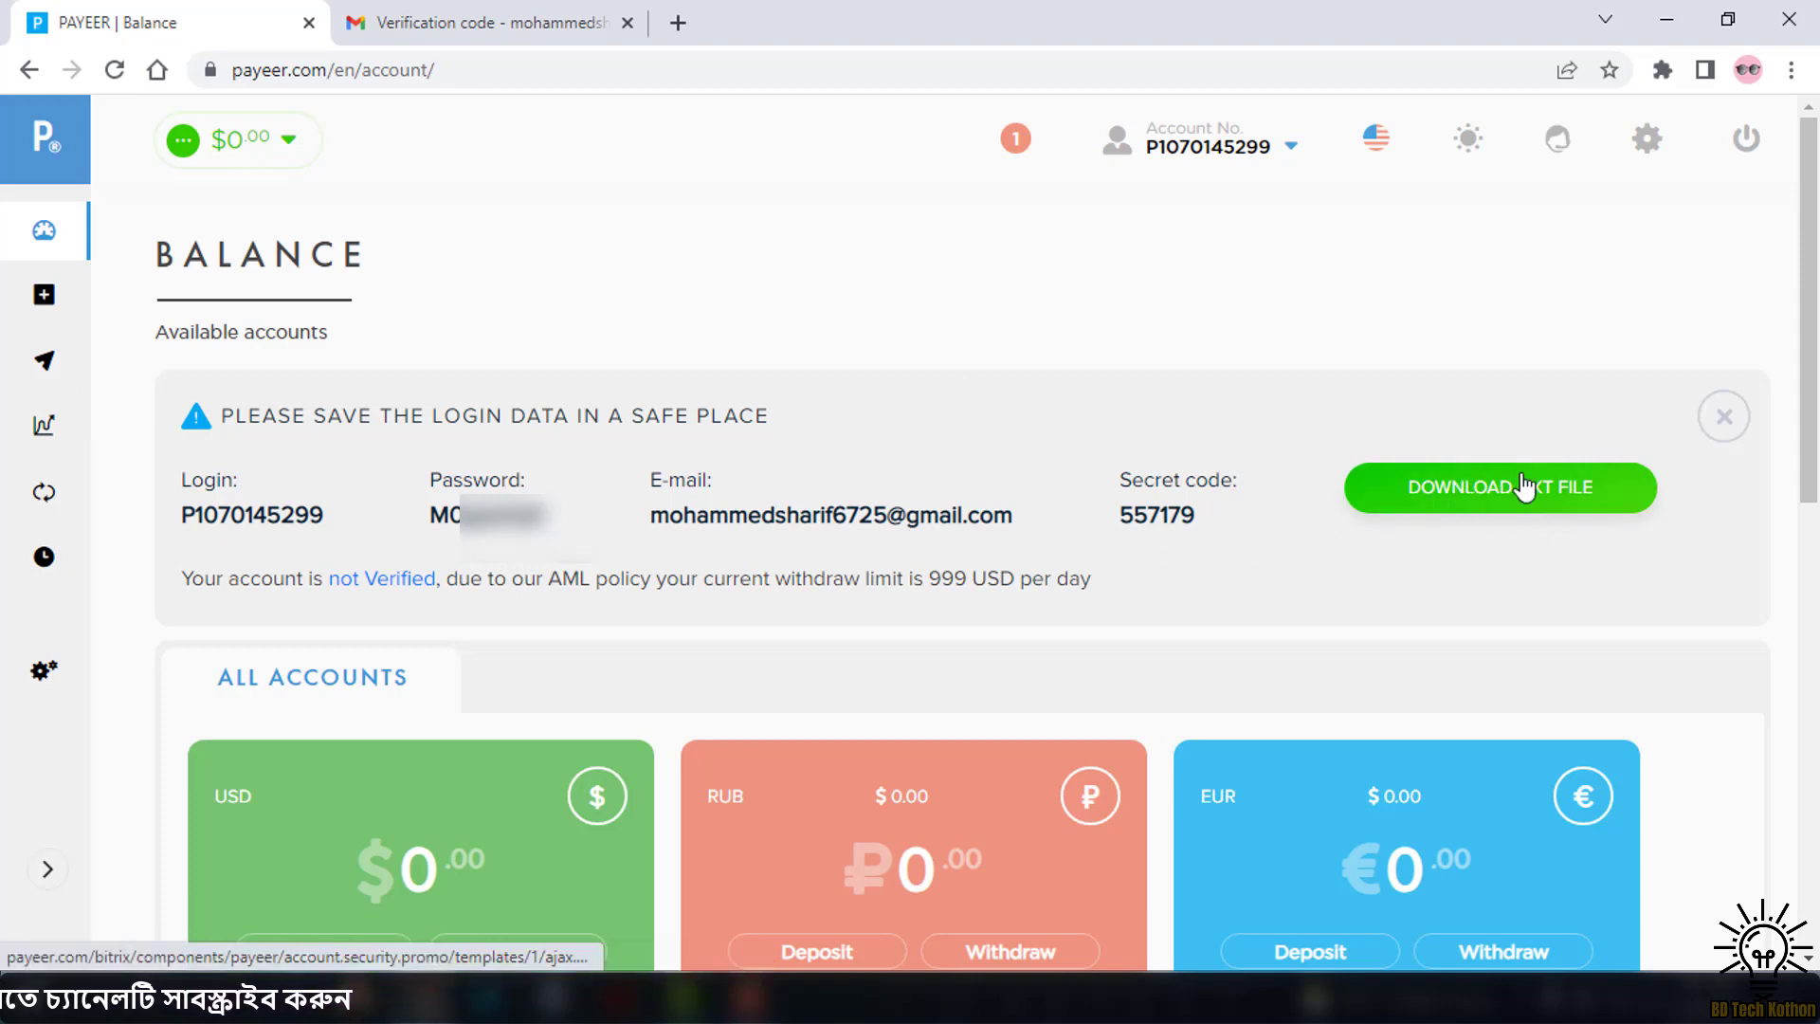
left_click(1456, 503)
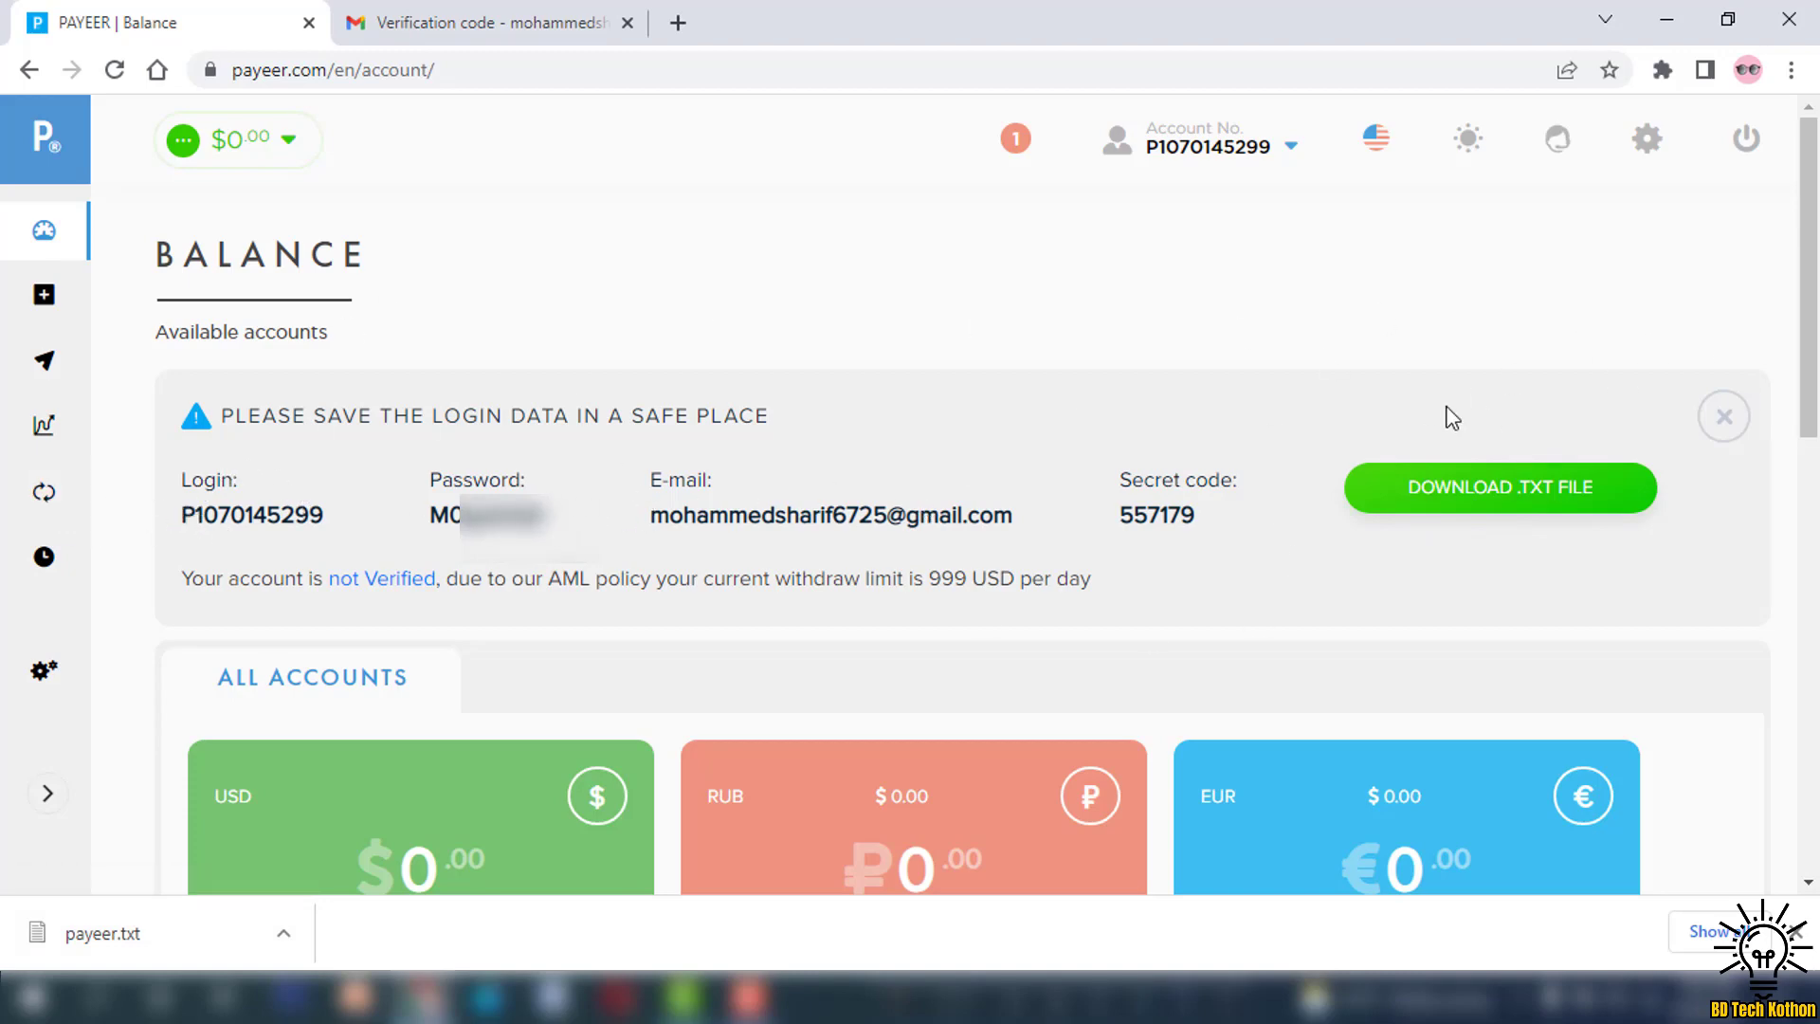
left_click(1727, 417)
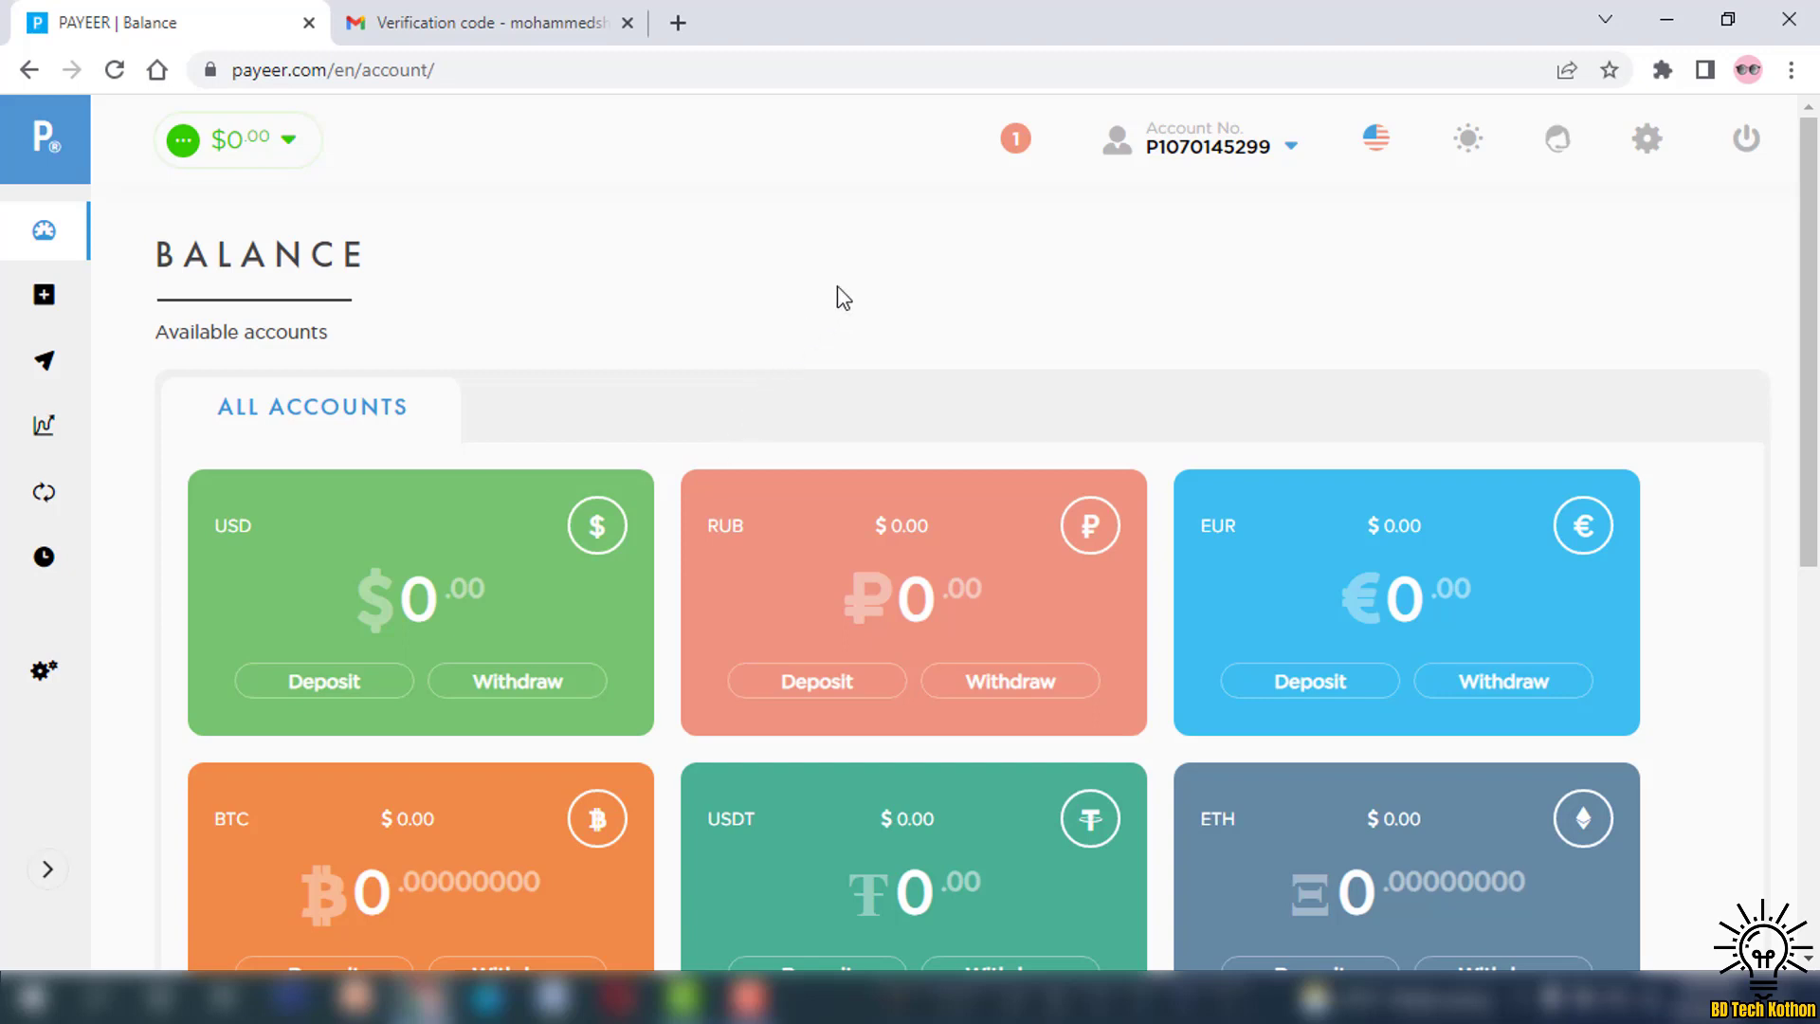
Confirm Verification status shows 'No' in the account dropdown, then open Profile settings
left_click(1166, 140)
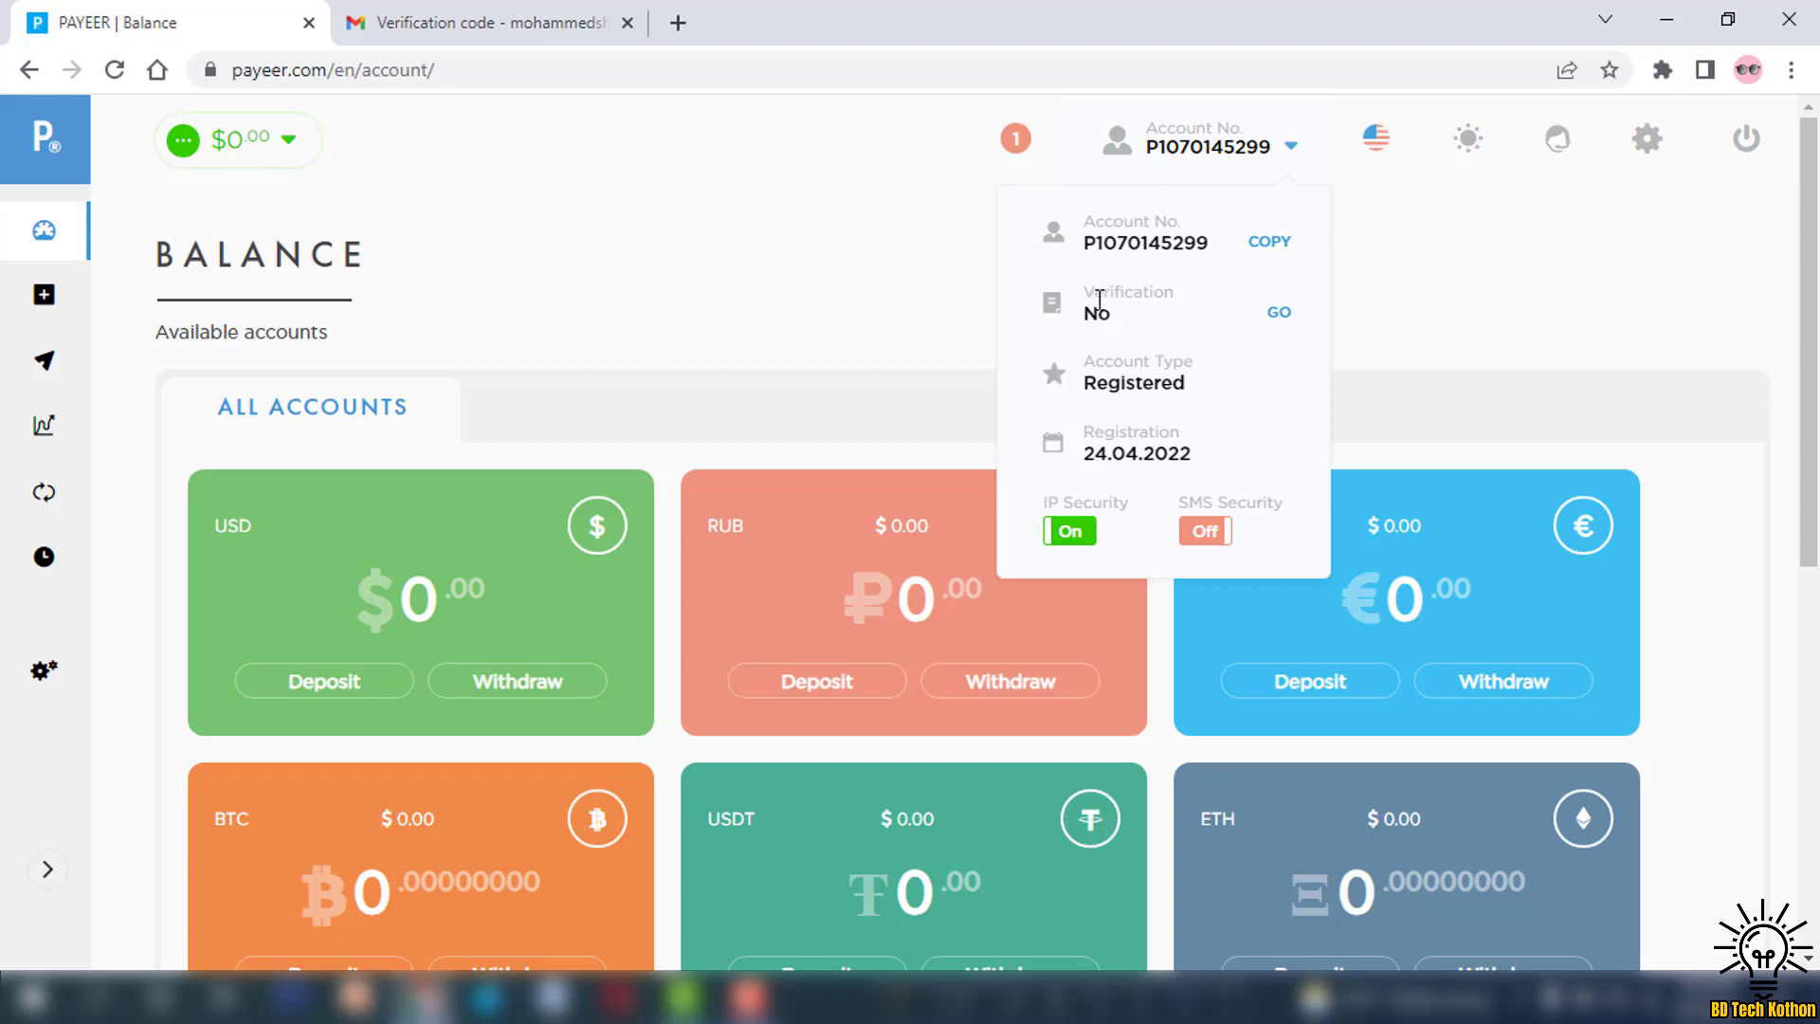
left_click_drag(1082, 294, 1196, 302)
left_click(1197, 303)
left_click_drag(1090, 321, 1166, 323)
left_click(1166, 322)
mouse_move(1657, 150)
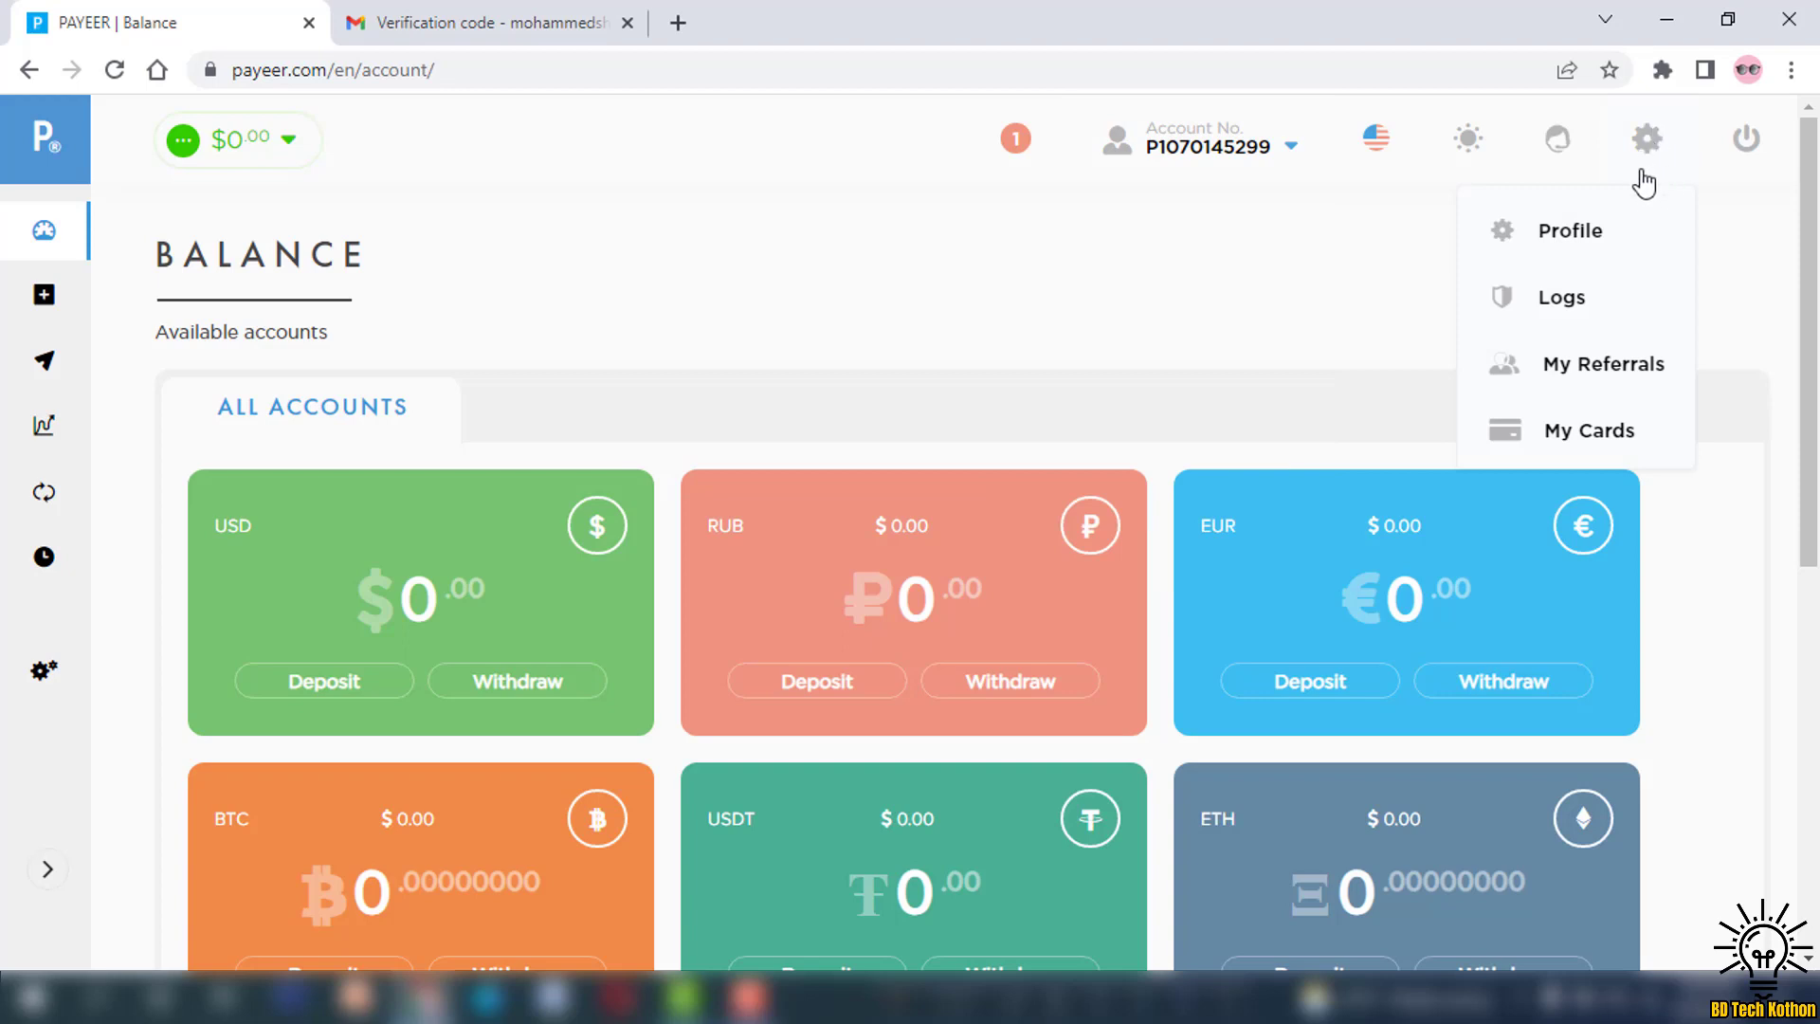
left_click(1574, 237)
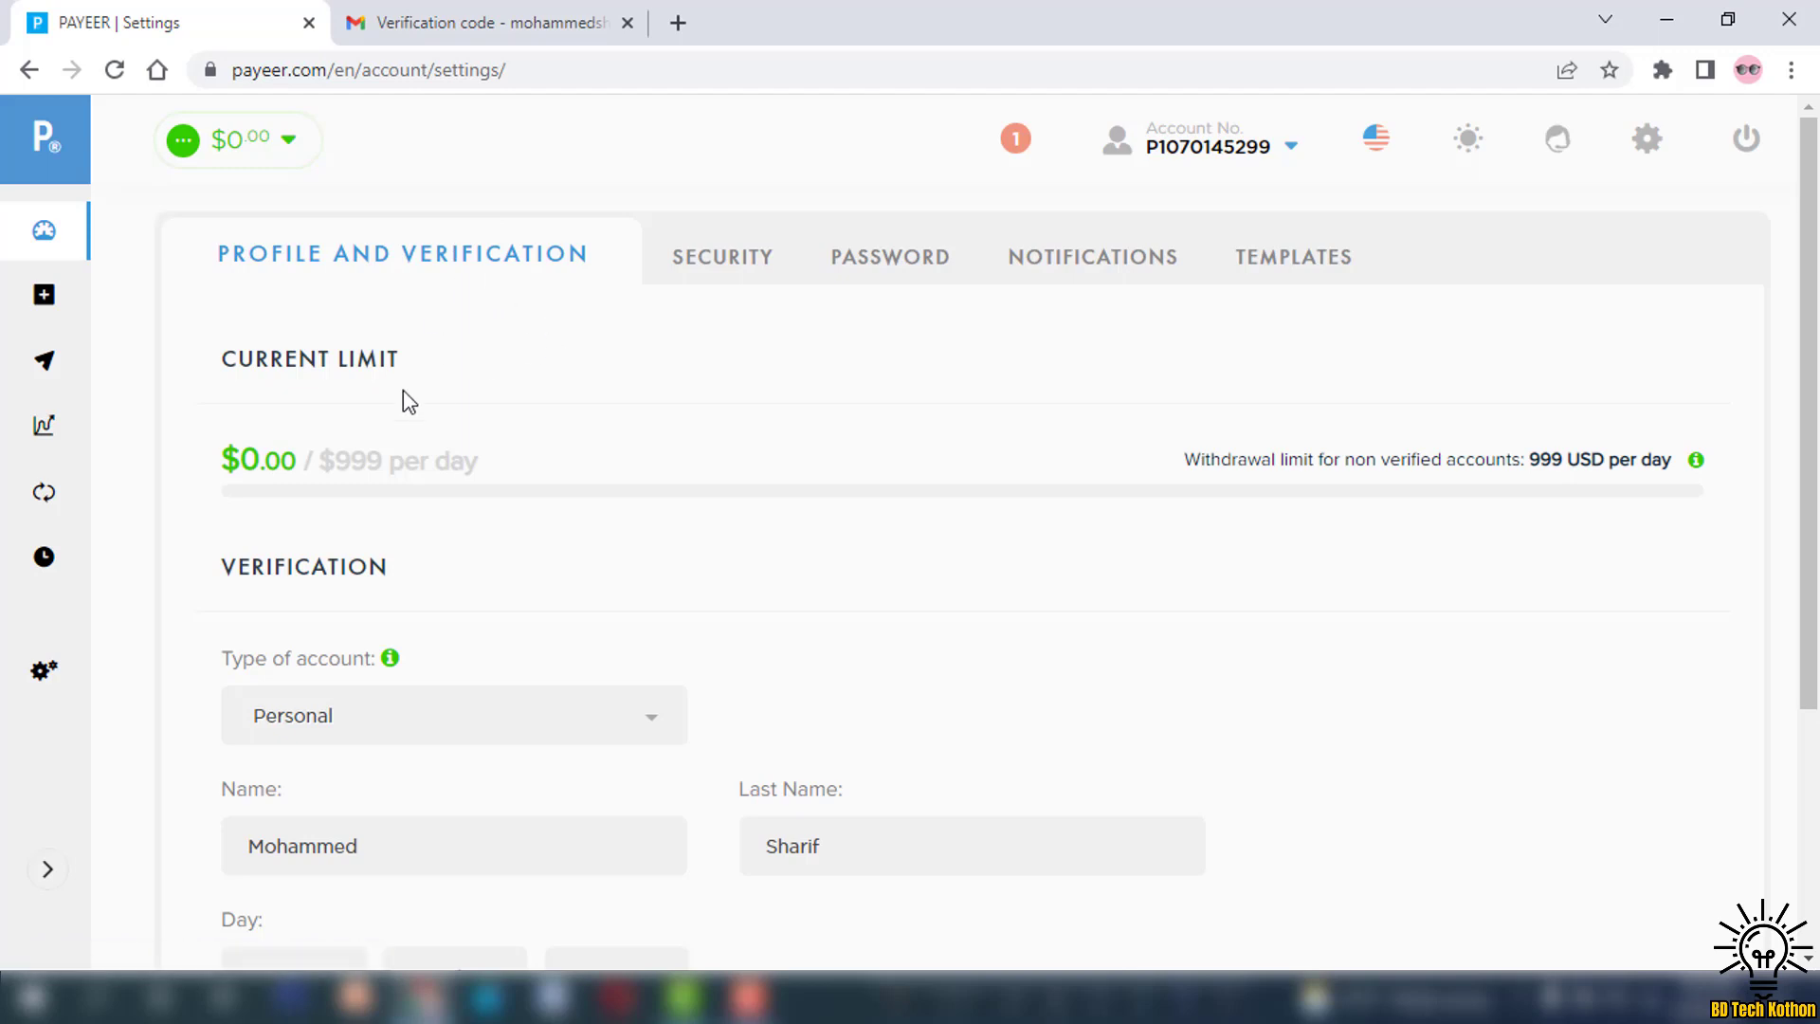
Review the CURRENT LIMIT section showing the 999 USD per day non-verified limit
left_click_drag(481, 368, 167, 358)
left_click(554, 363)
triple_click(435, 372)
left_click(1220, 451)
left_click_drag(1674, 461, 1516, 455)
left_click(1410, 469)
left_click(1536, 446)
left_click_drag(1546, 462, 1630, 464)
left_click(1555, 418)
left_click(1548, 459)
left_click(1632, 438)
left_click_drag(1517, 461, 1702, 463)
left_click(1544, 409)
left_click_drag(1528, 463, 1615, 445)
left_click(1612, 443)
Scroll down to the VERIFICATION form
scroll(862, 437, "down", 2)
scroll(870, 447, "up", 2)
scroll(432, 459, "down", 1)
double_click(408, 436)
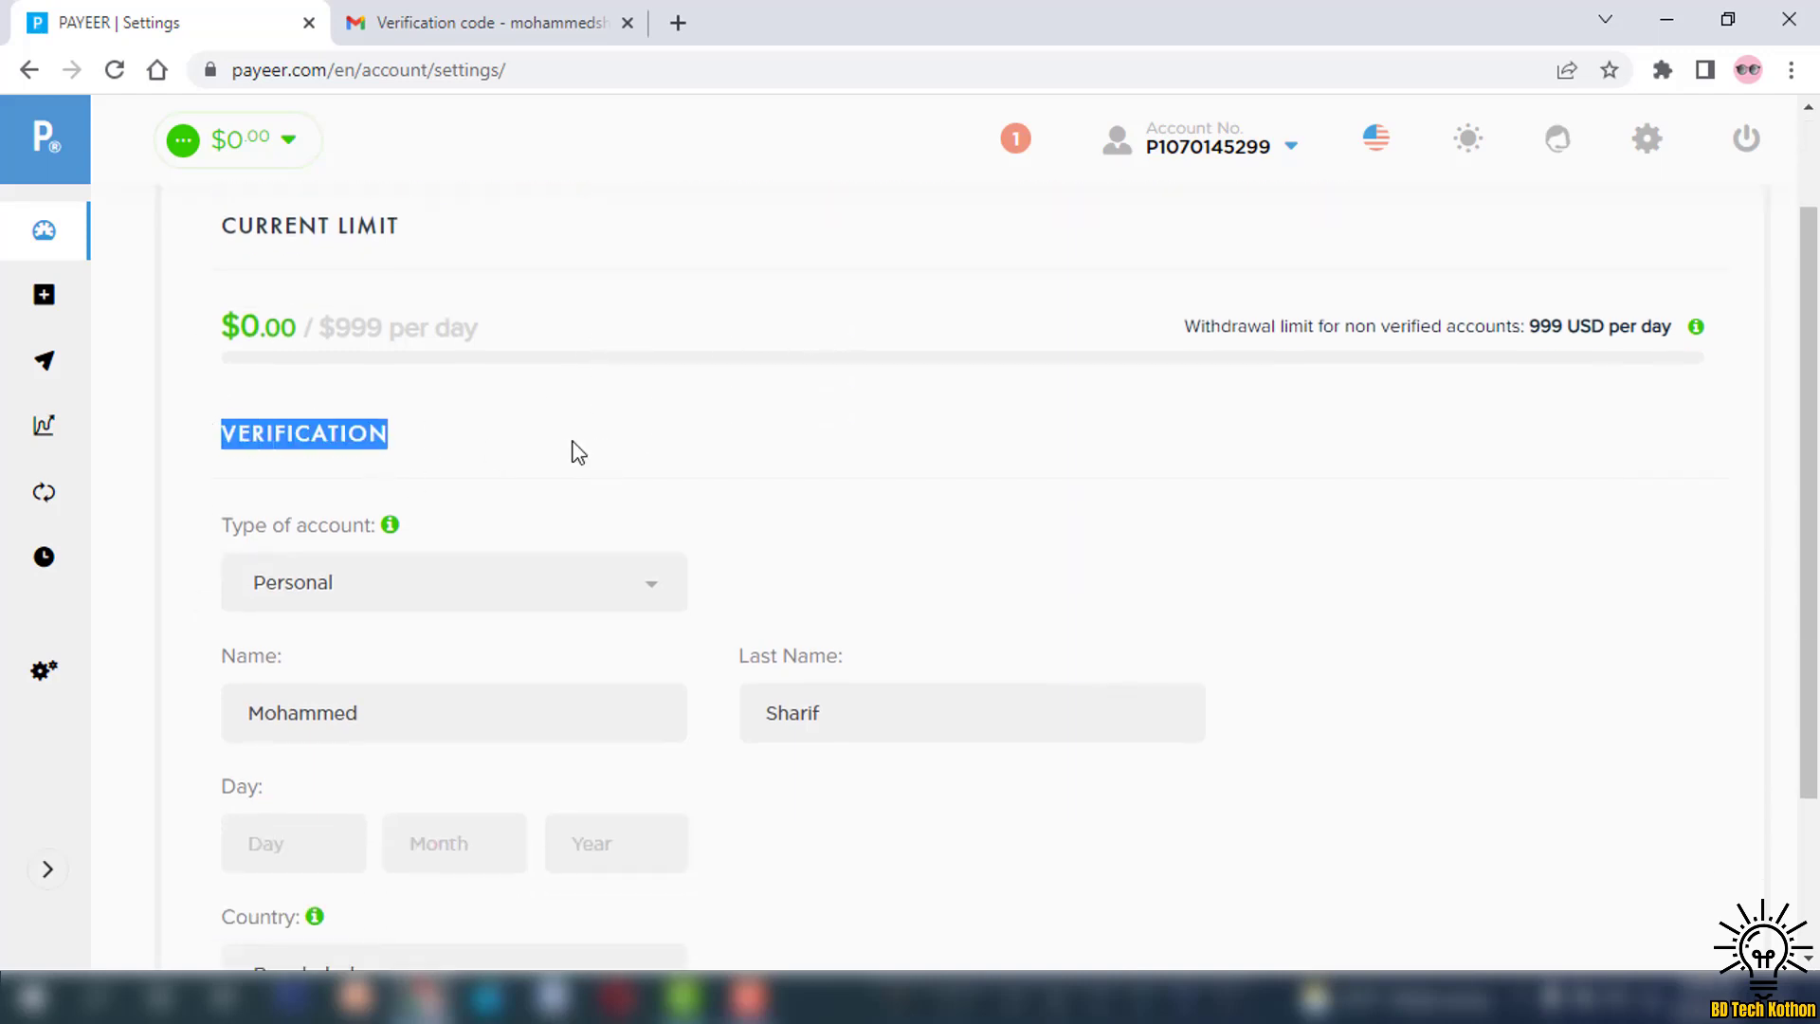
left_click(622, 452)
scroll(622, 451, "down", 1)
scroll(884, 495, "down", 1)
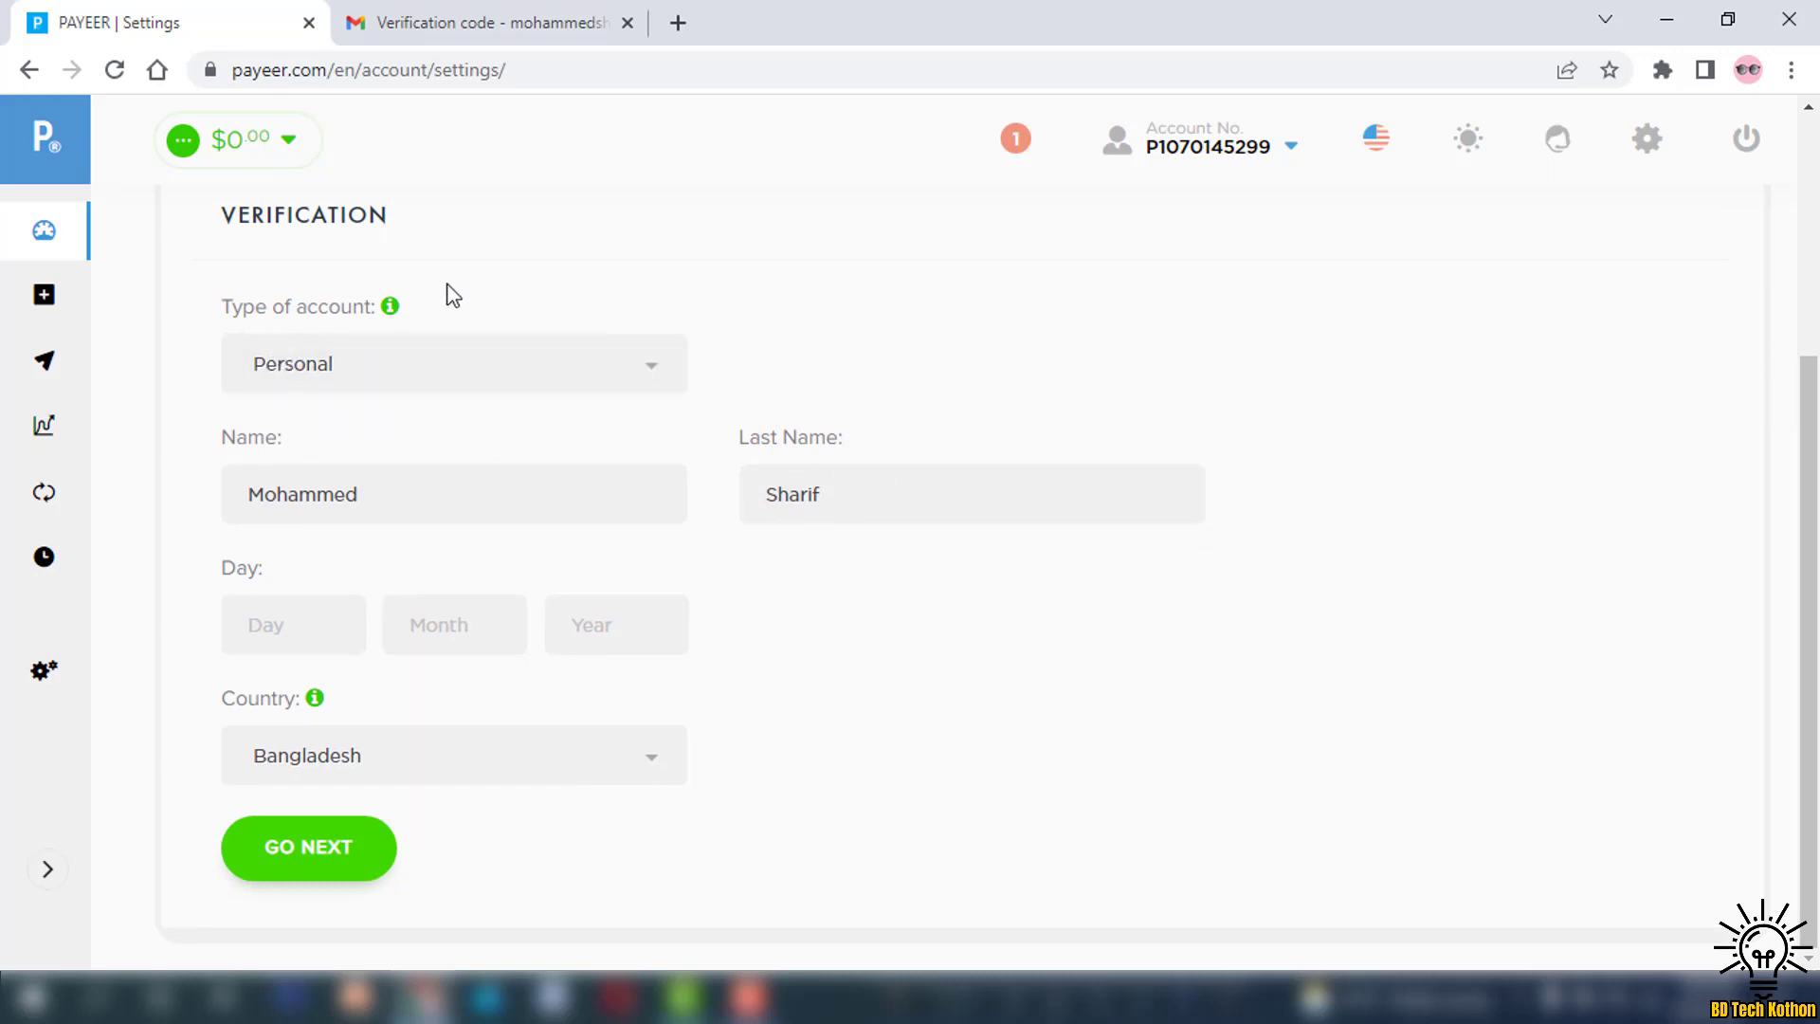
Keep the account type as Personal and check the prefilled first and last name
left_click(417, 381)
left_click(596, 360)
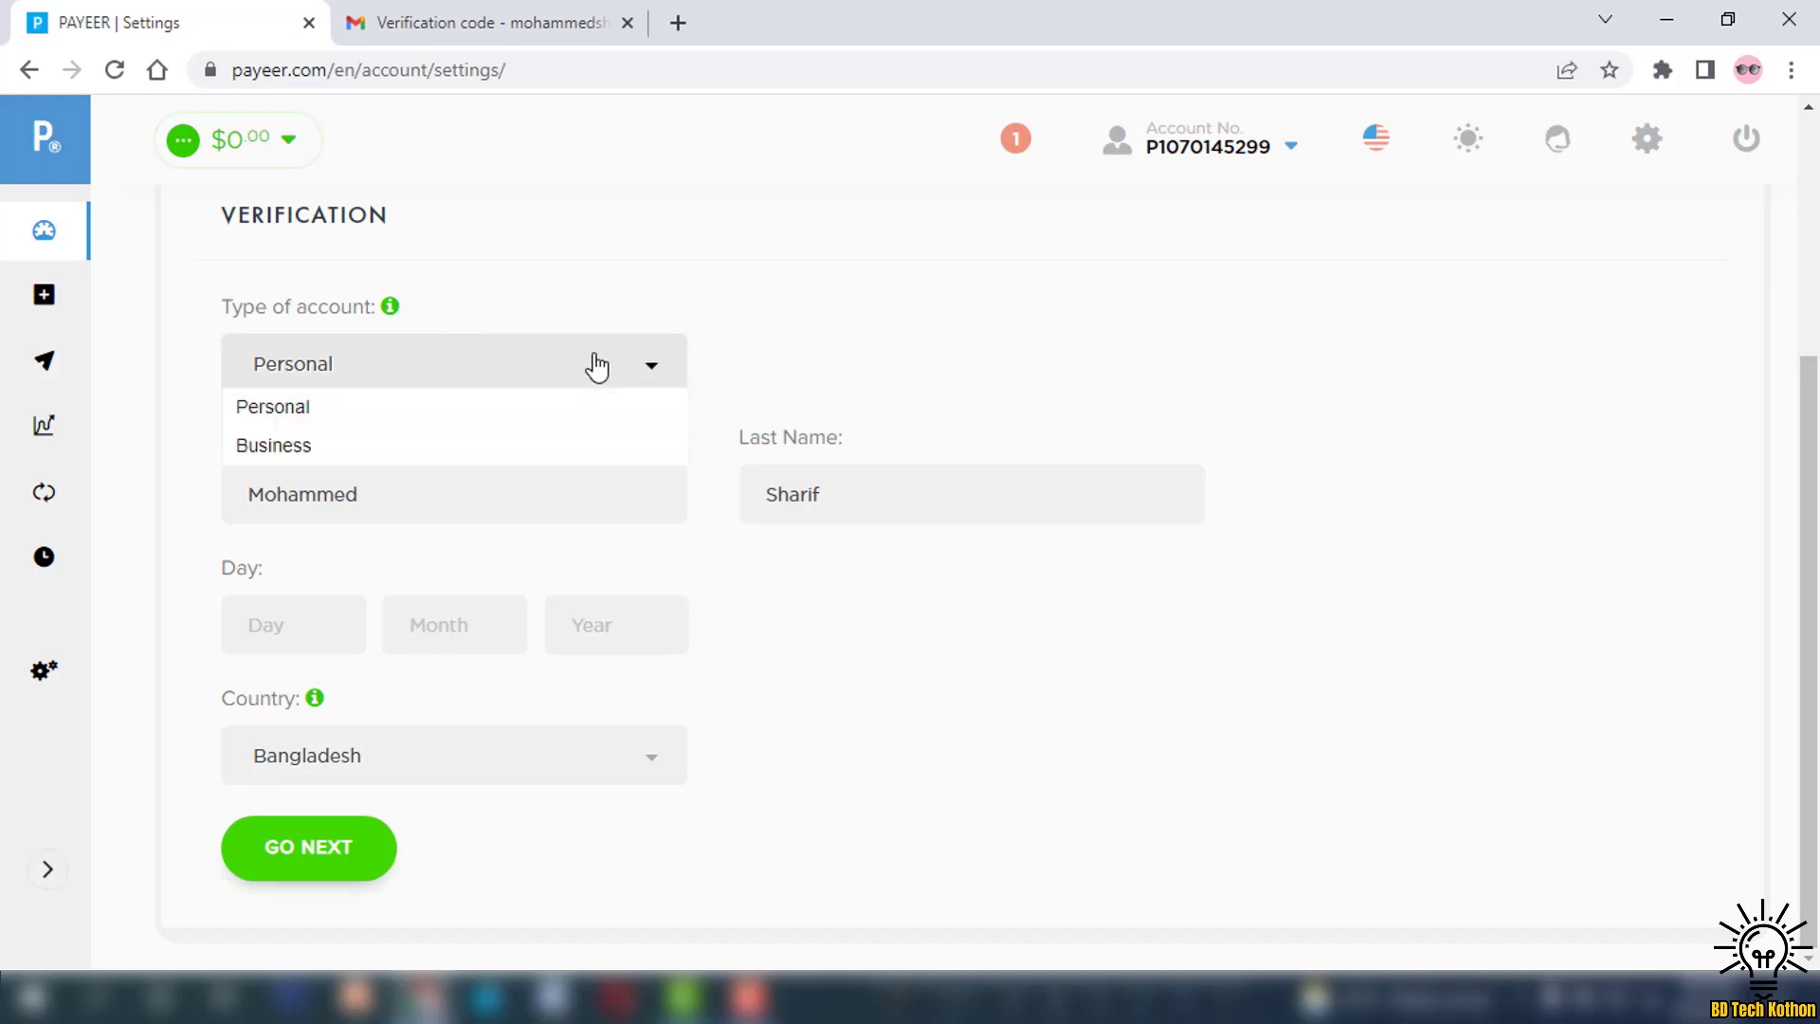
left_click(439, 410)
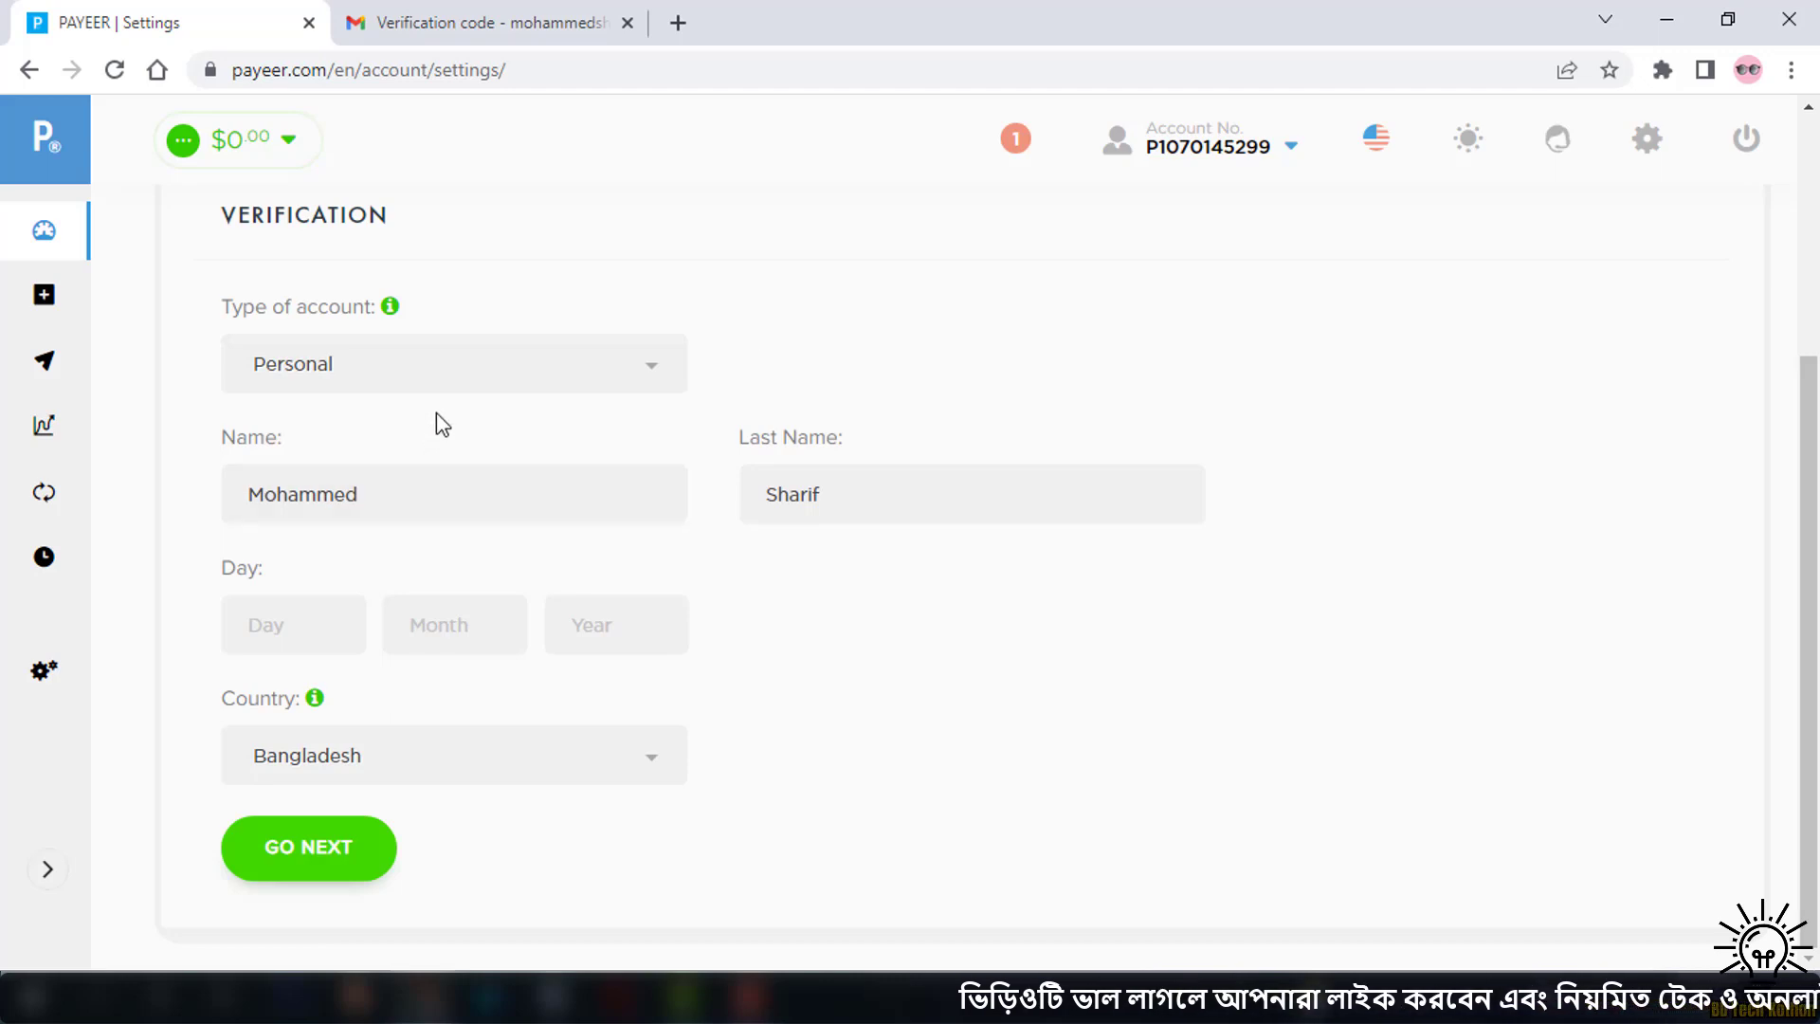
left_click(376, 493)
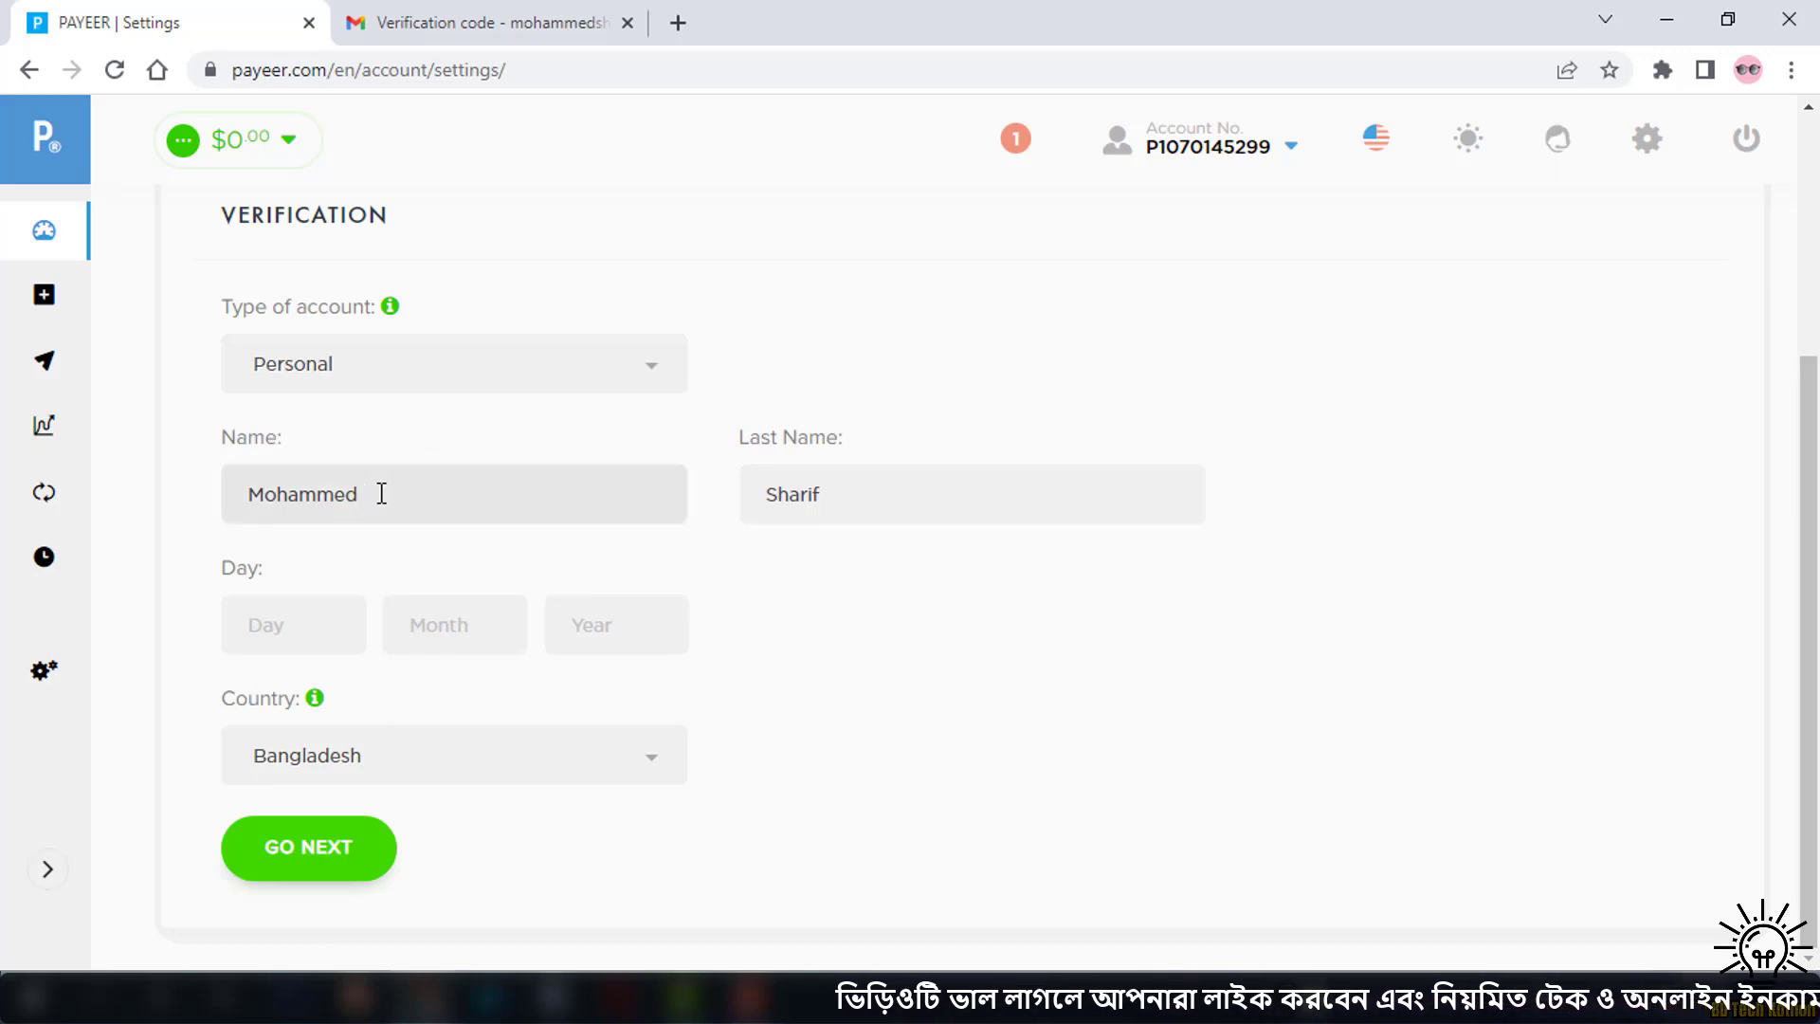
double_click(376, 493)
left_click(866, 494)
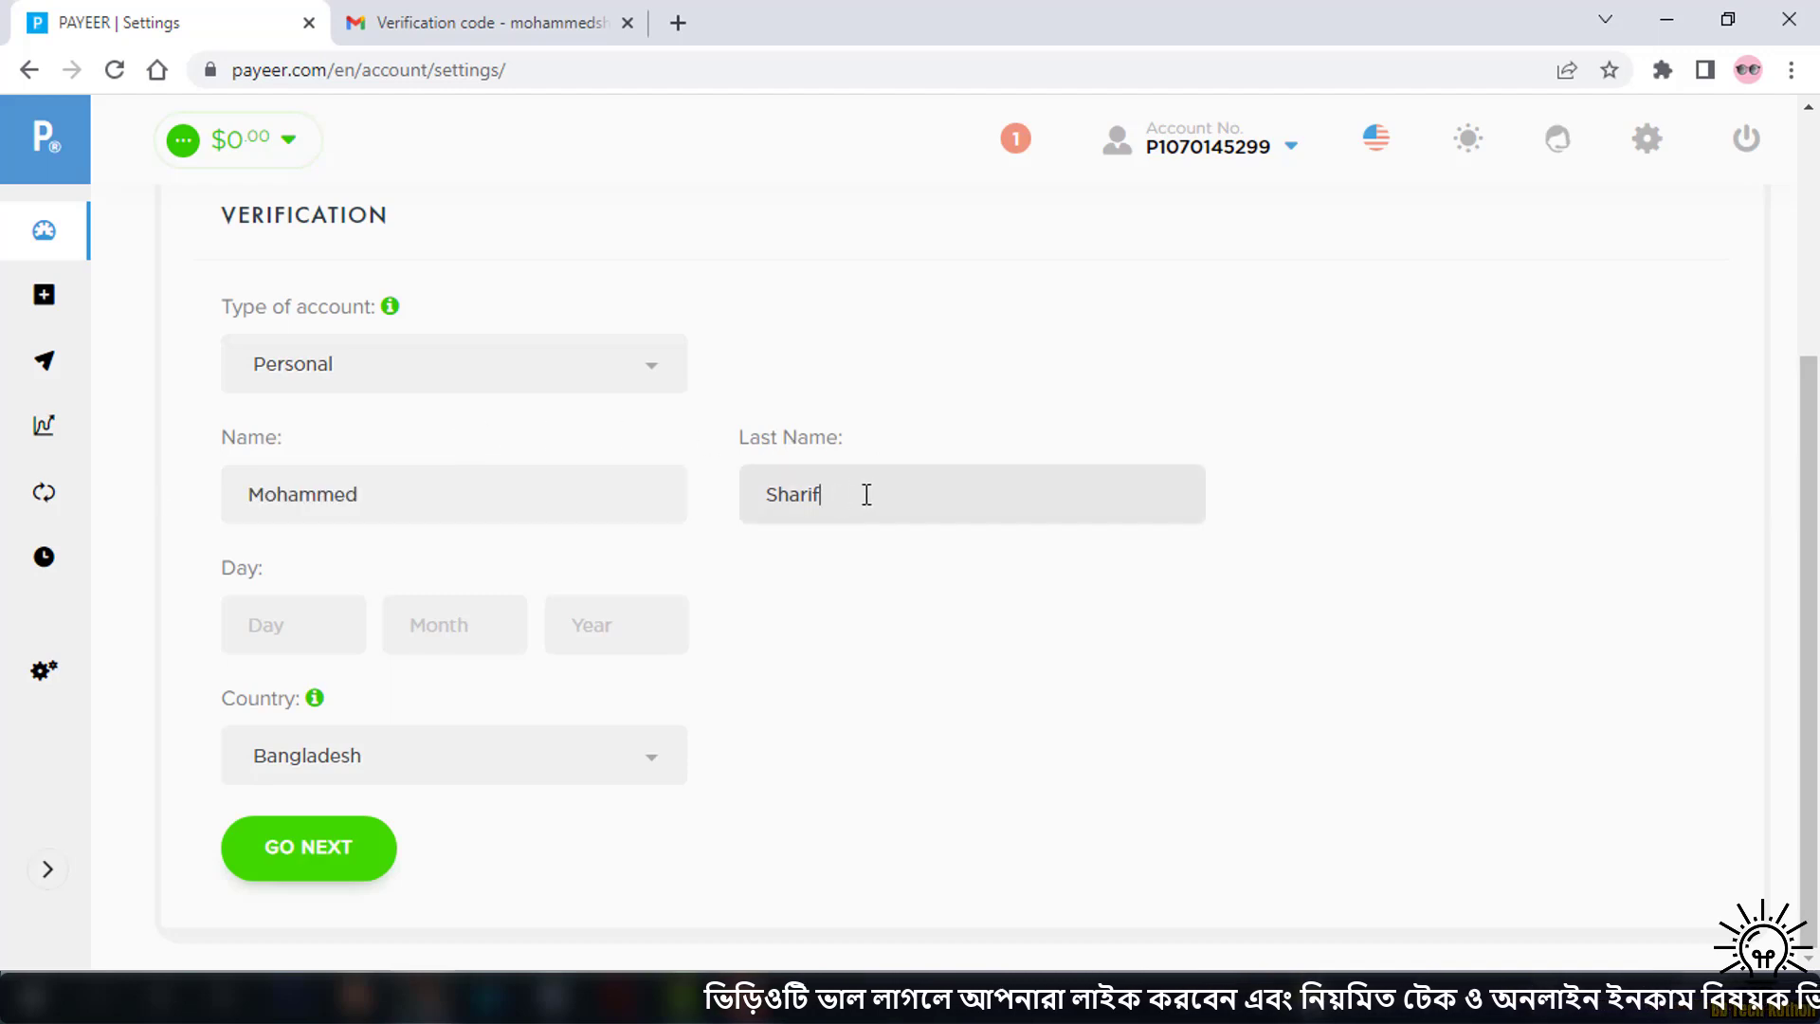
double_click(865, 494)
left_click(891, 377)
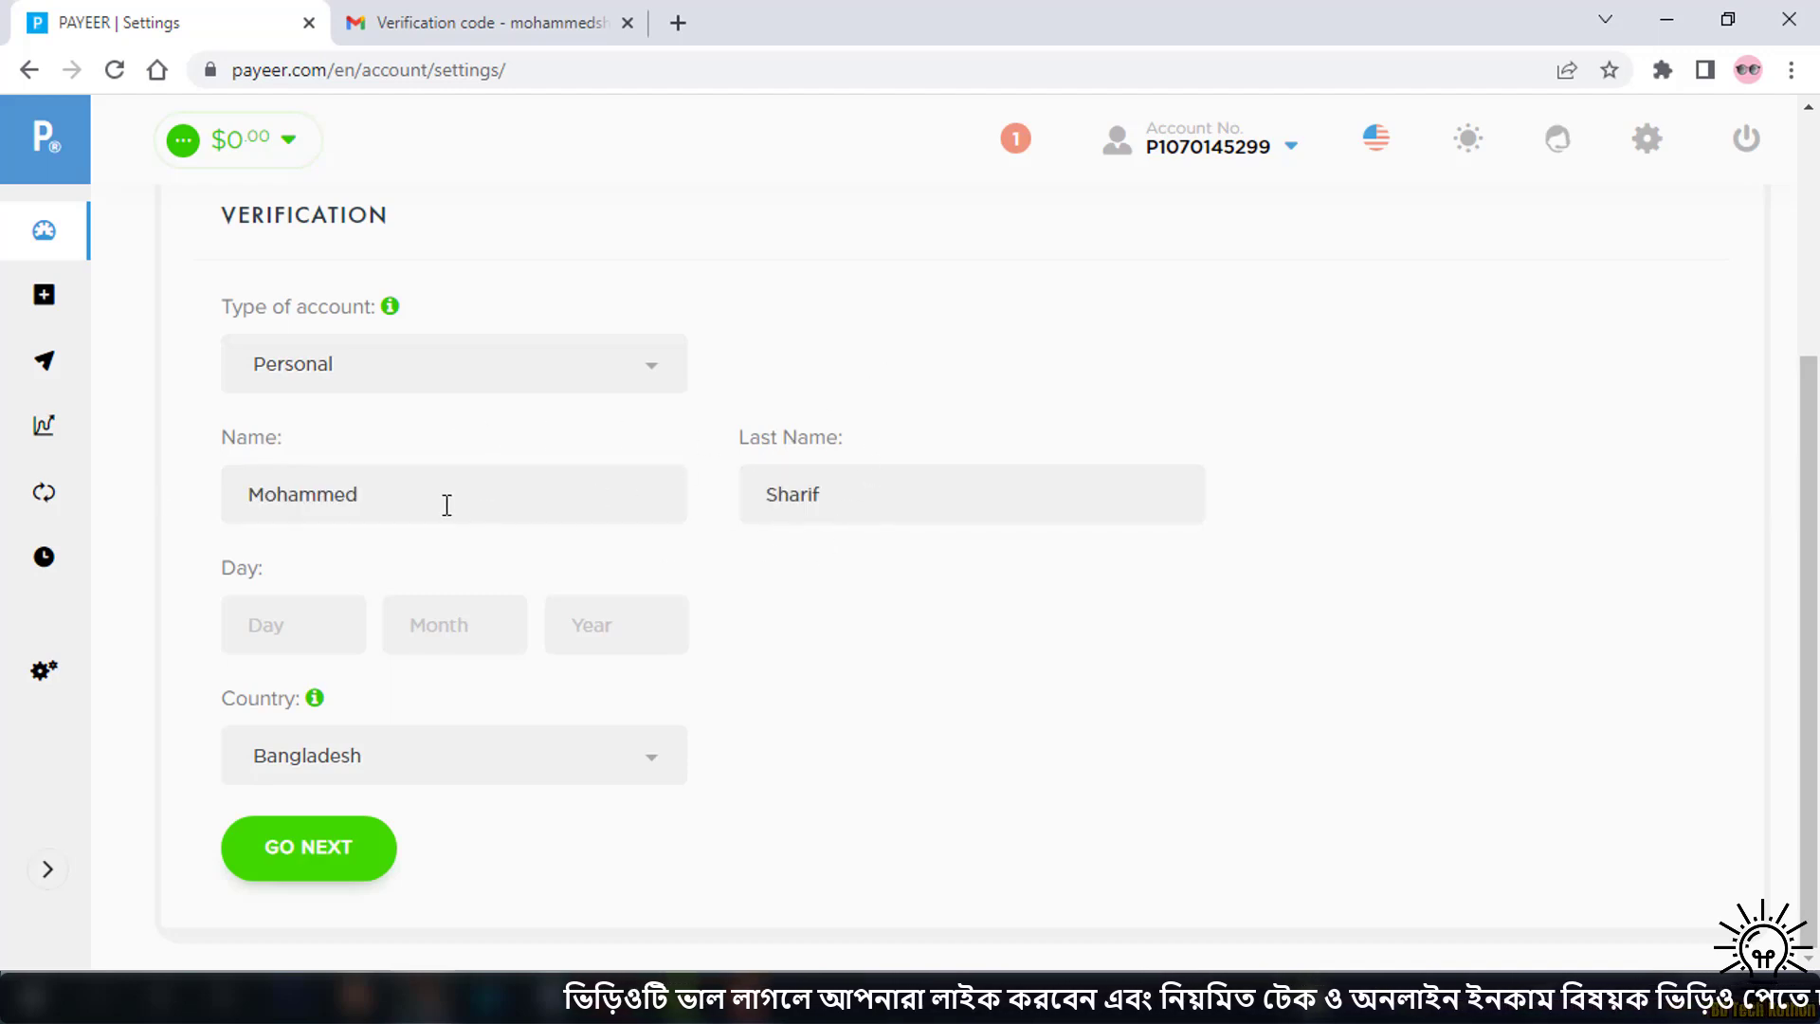
left_click(442, 503)
left_click(569, 379)
left_click(919, 388)
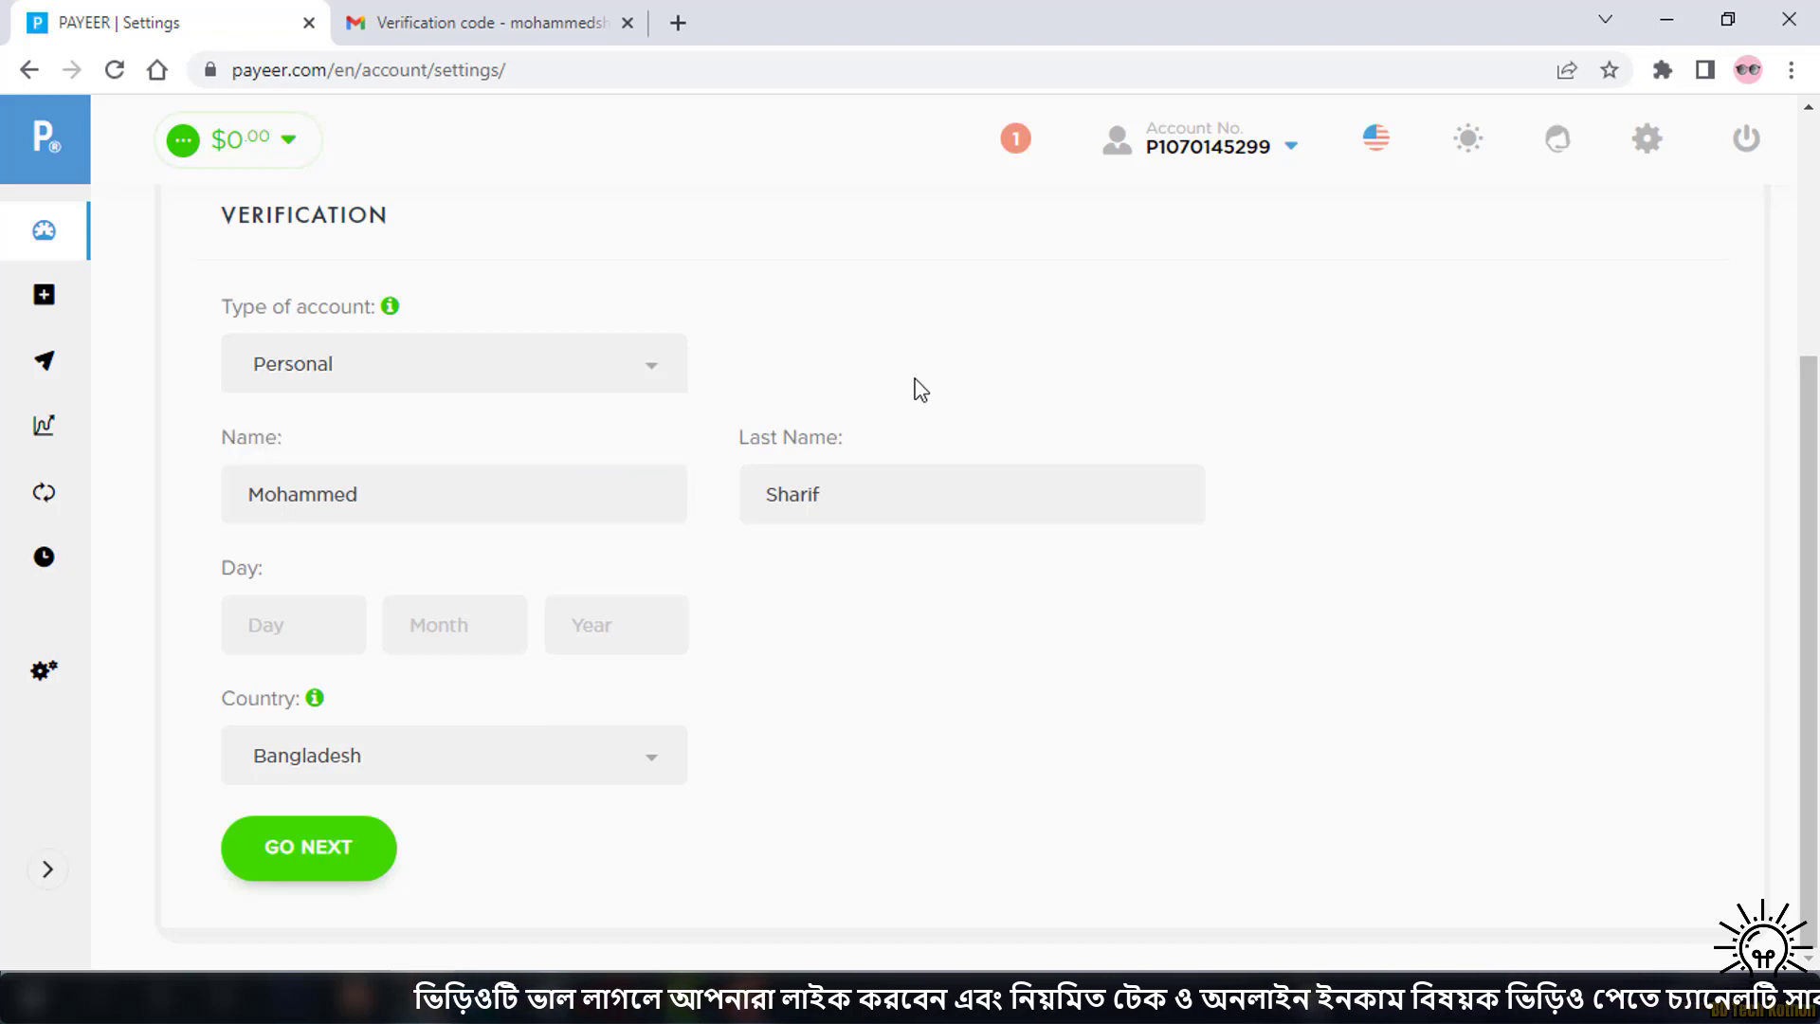
left_click(268, 601)
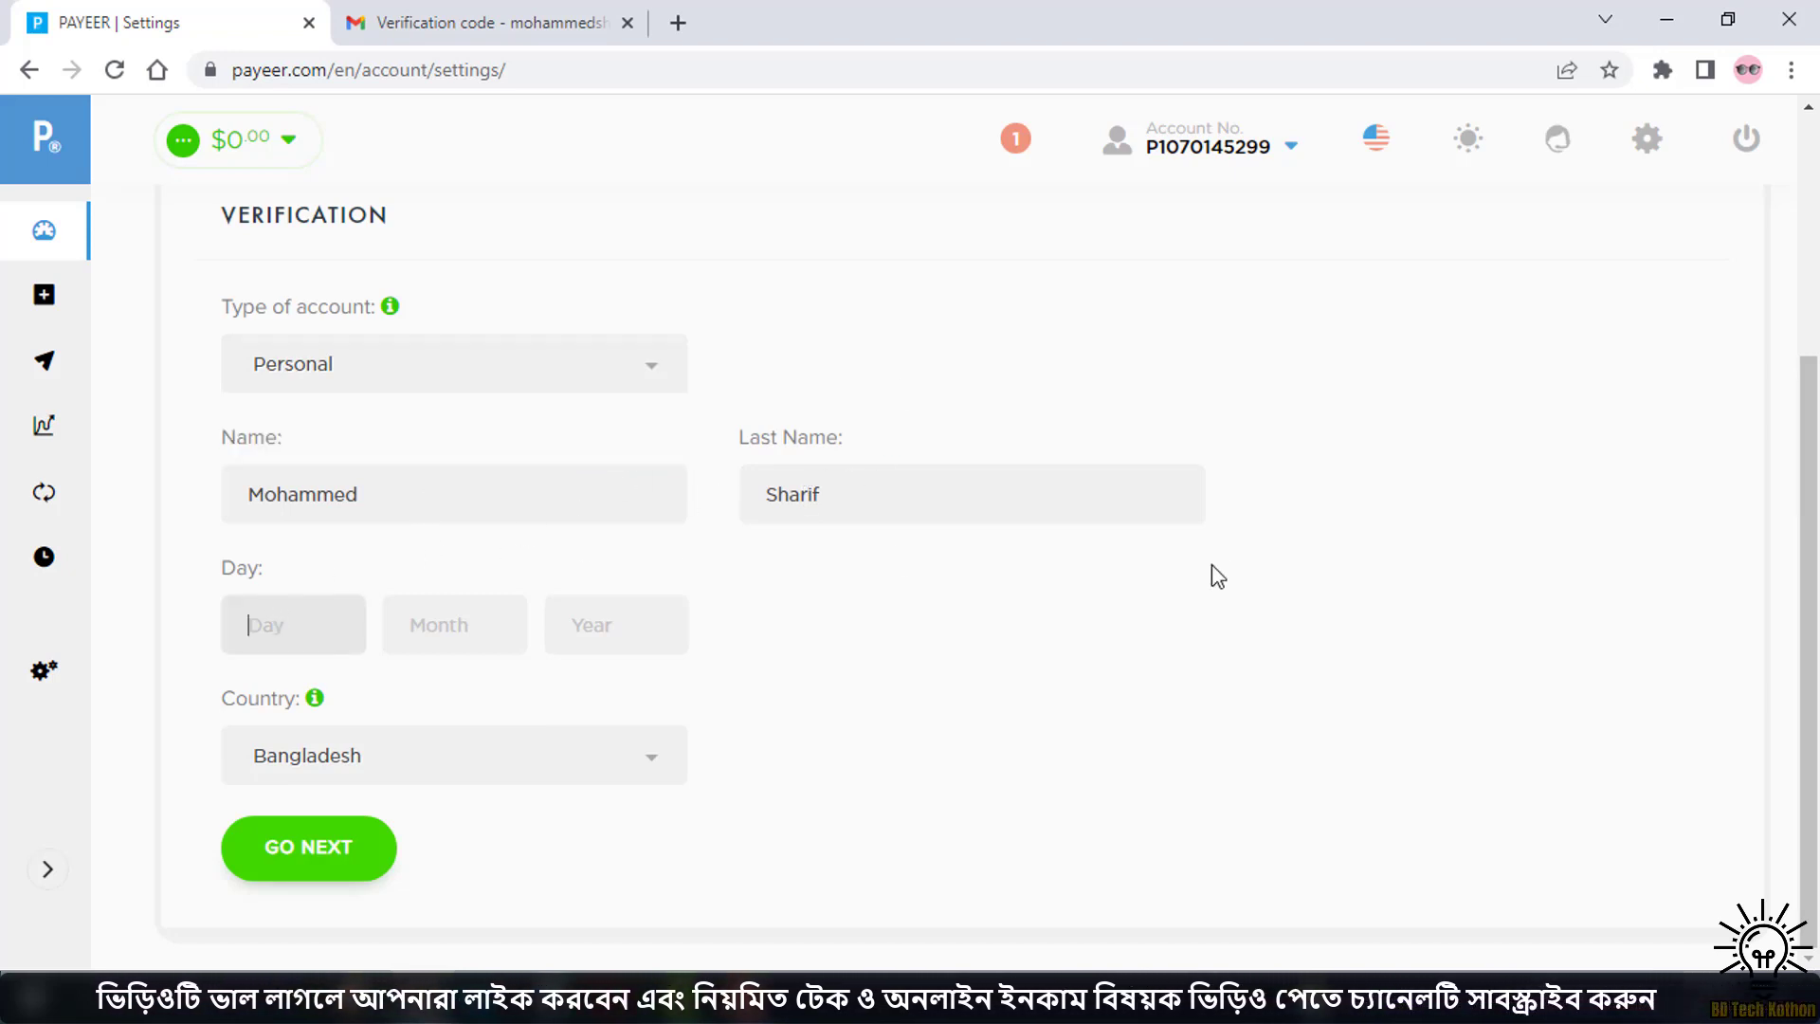
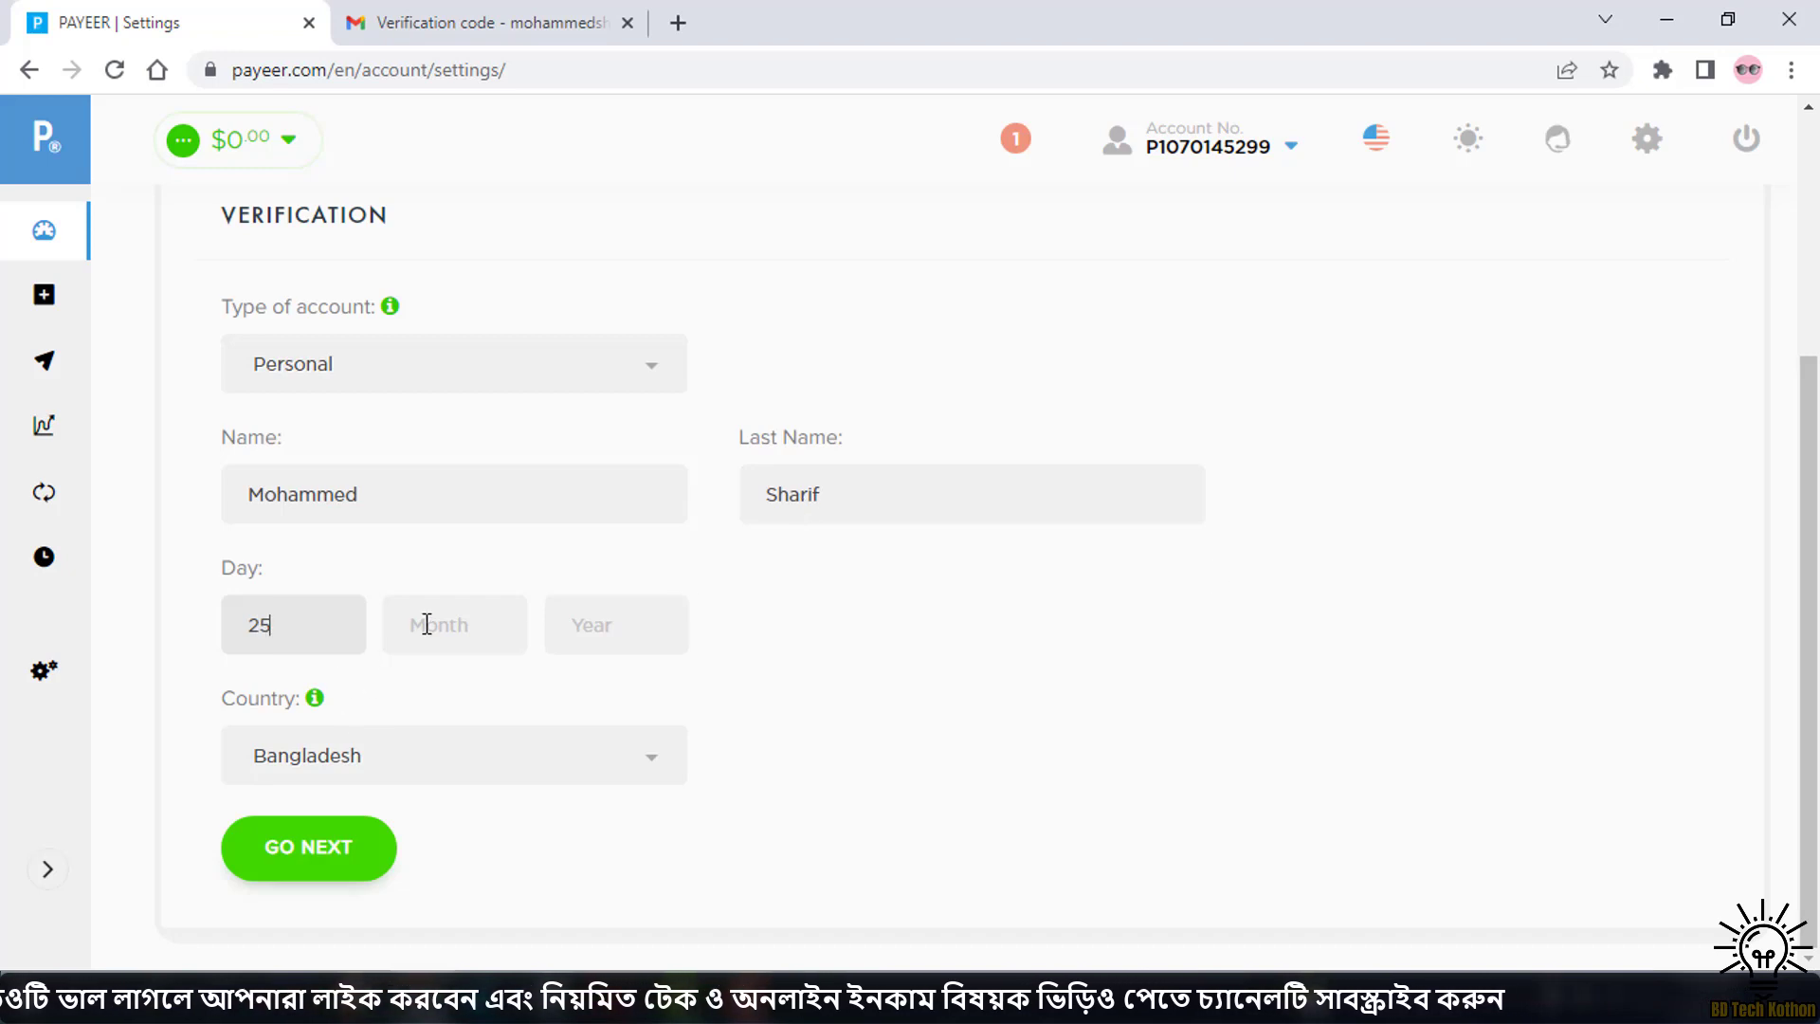
left_click(427, 624)
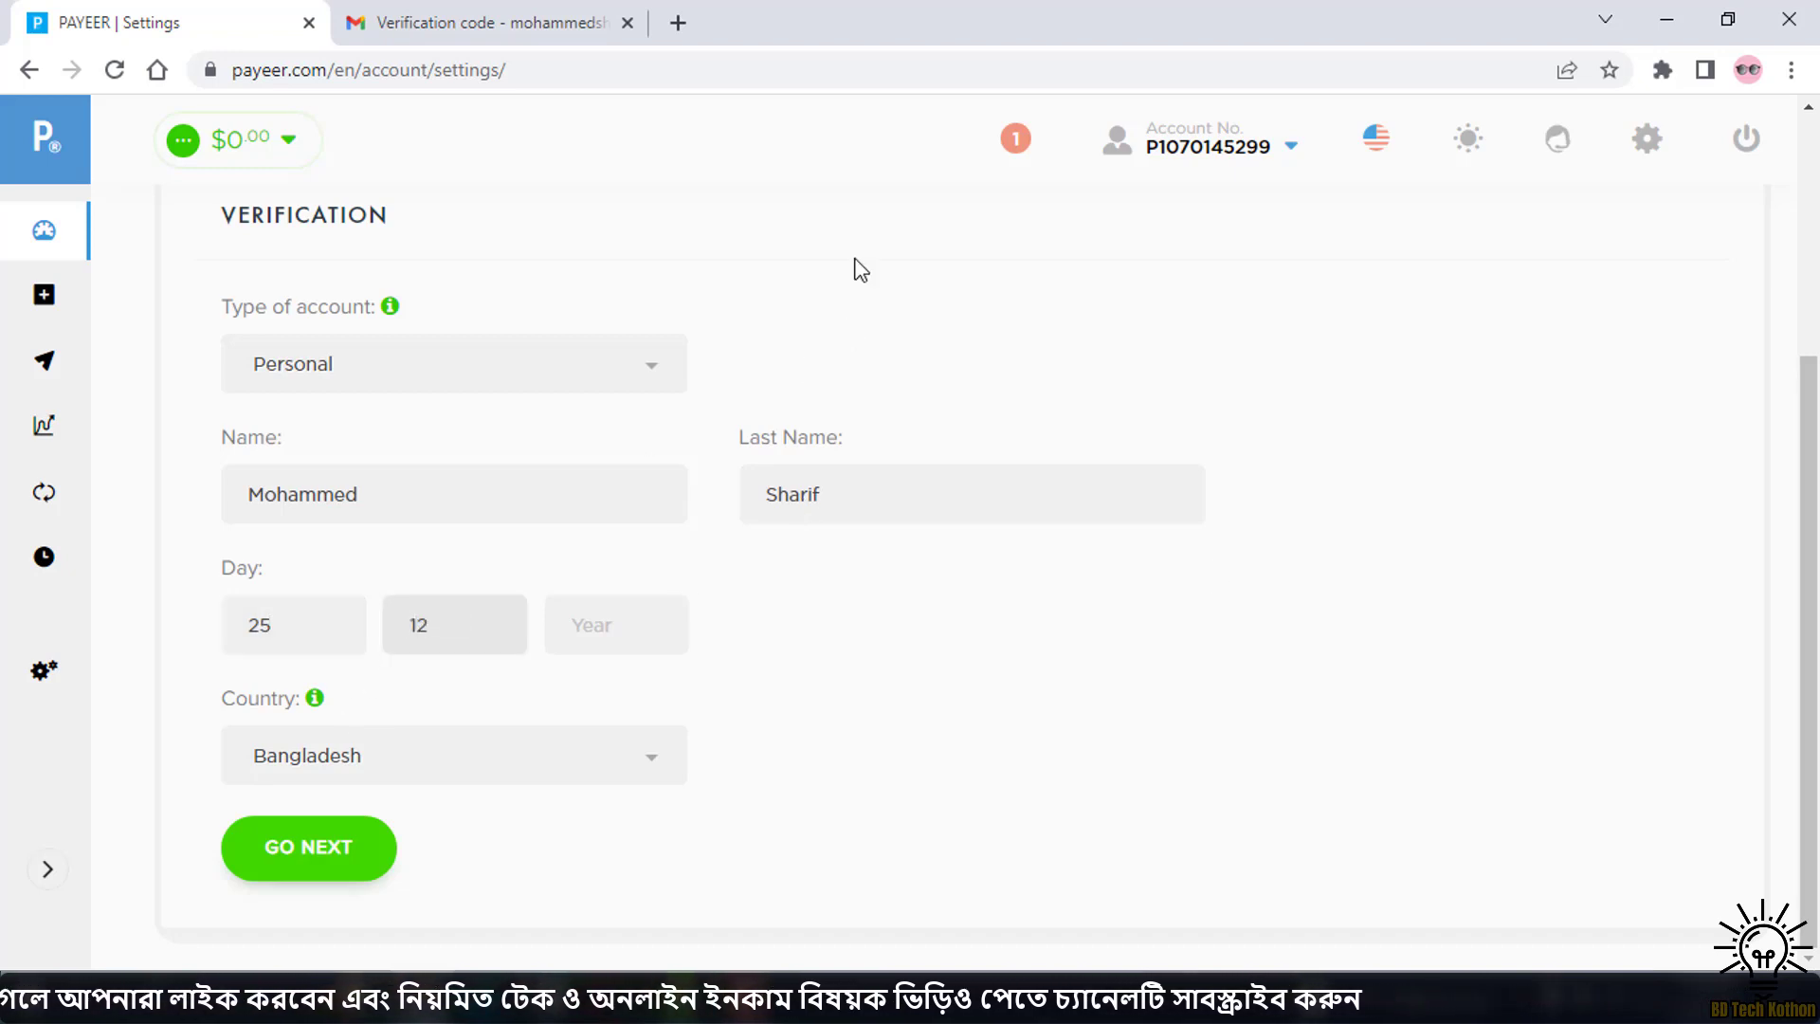
left_click(639, 635)
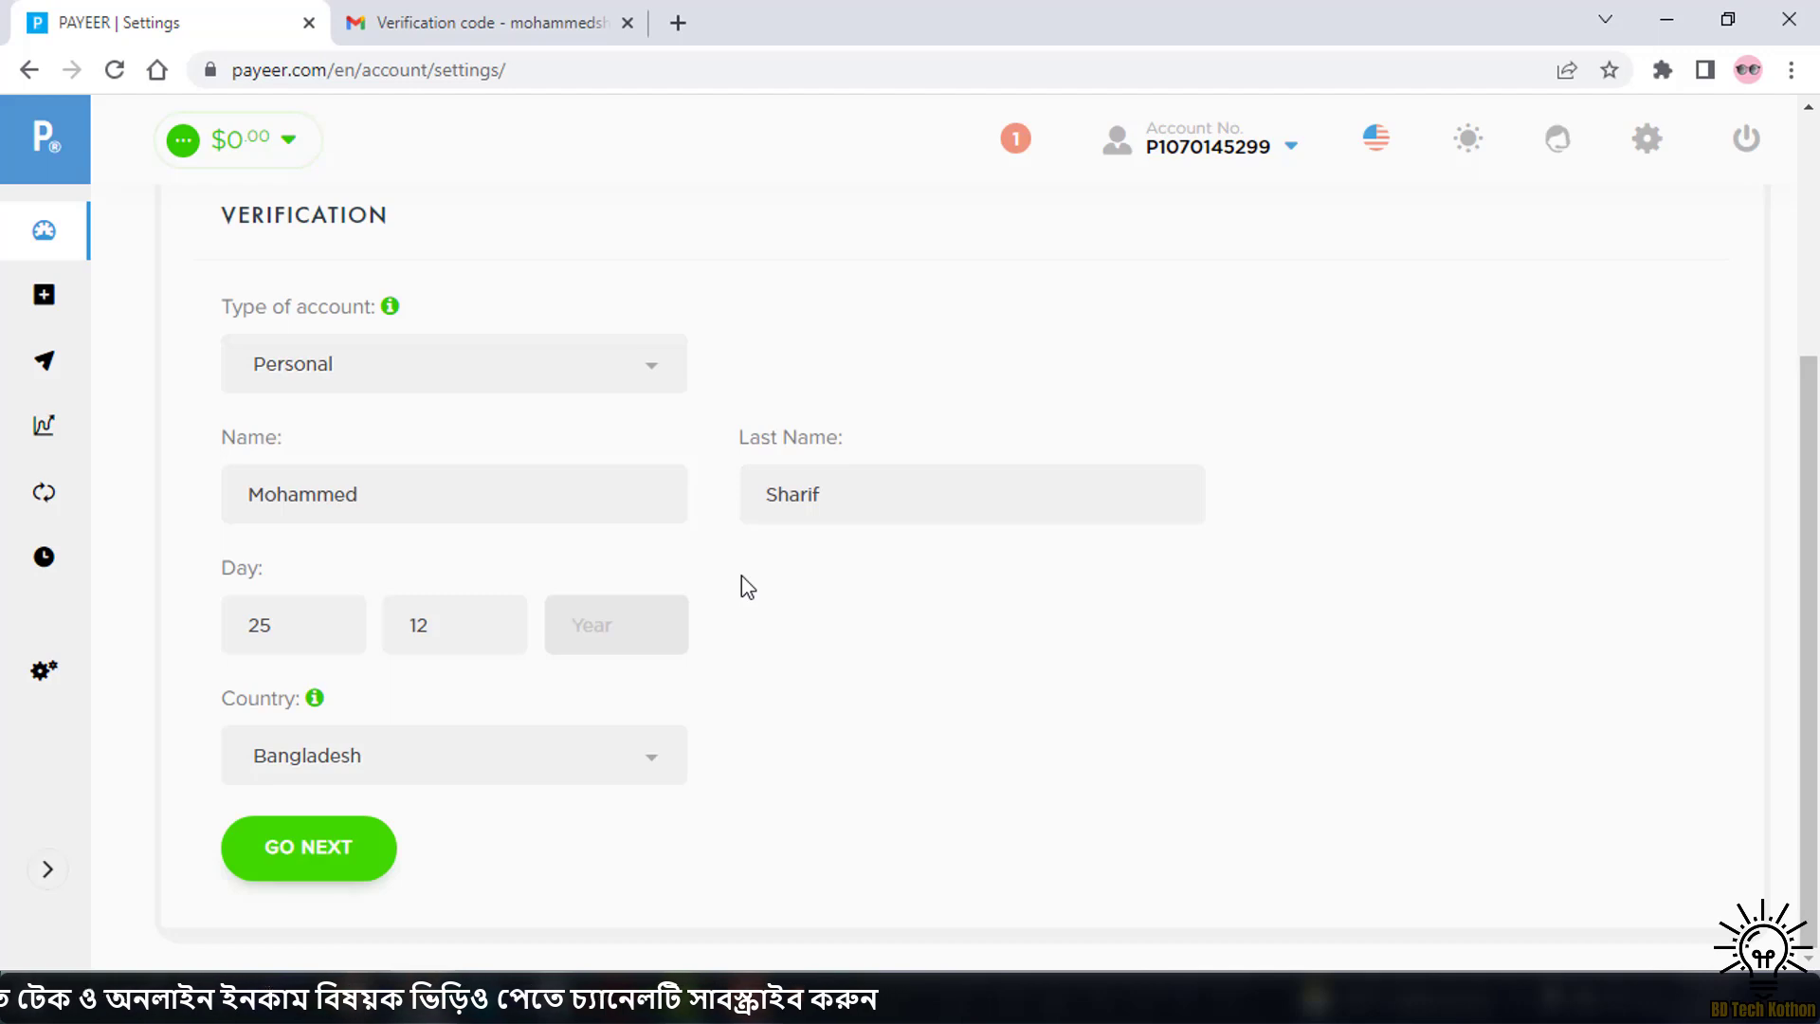
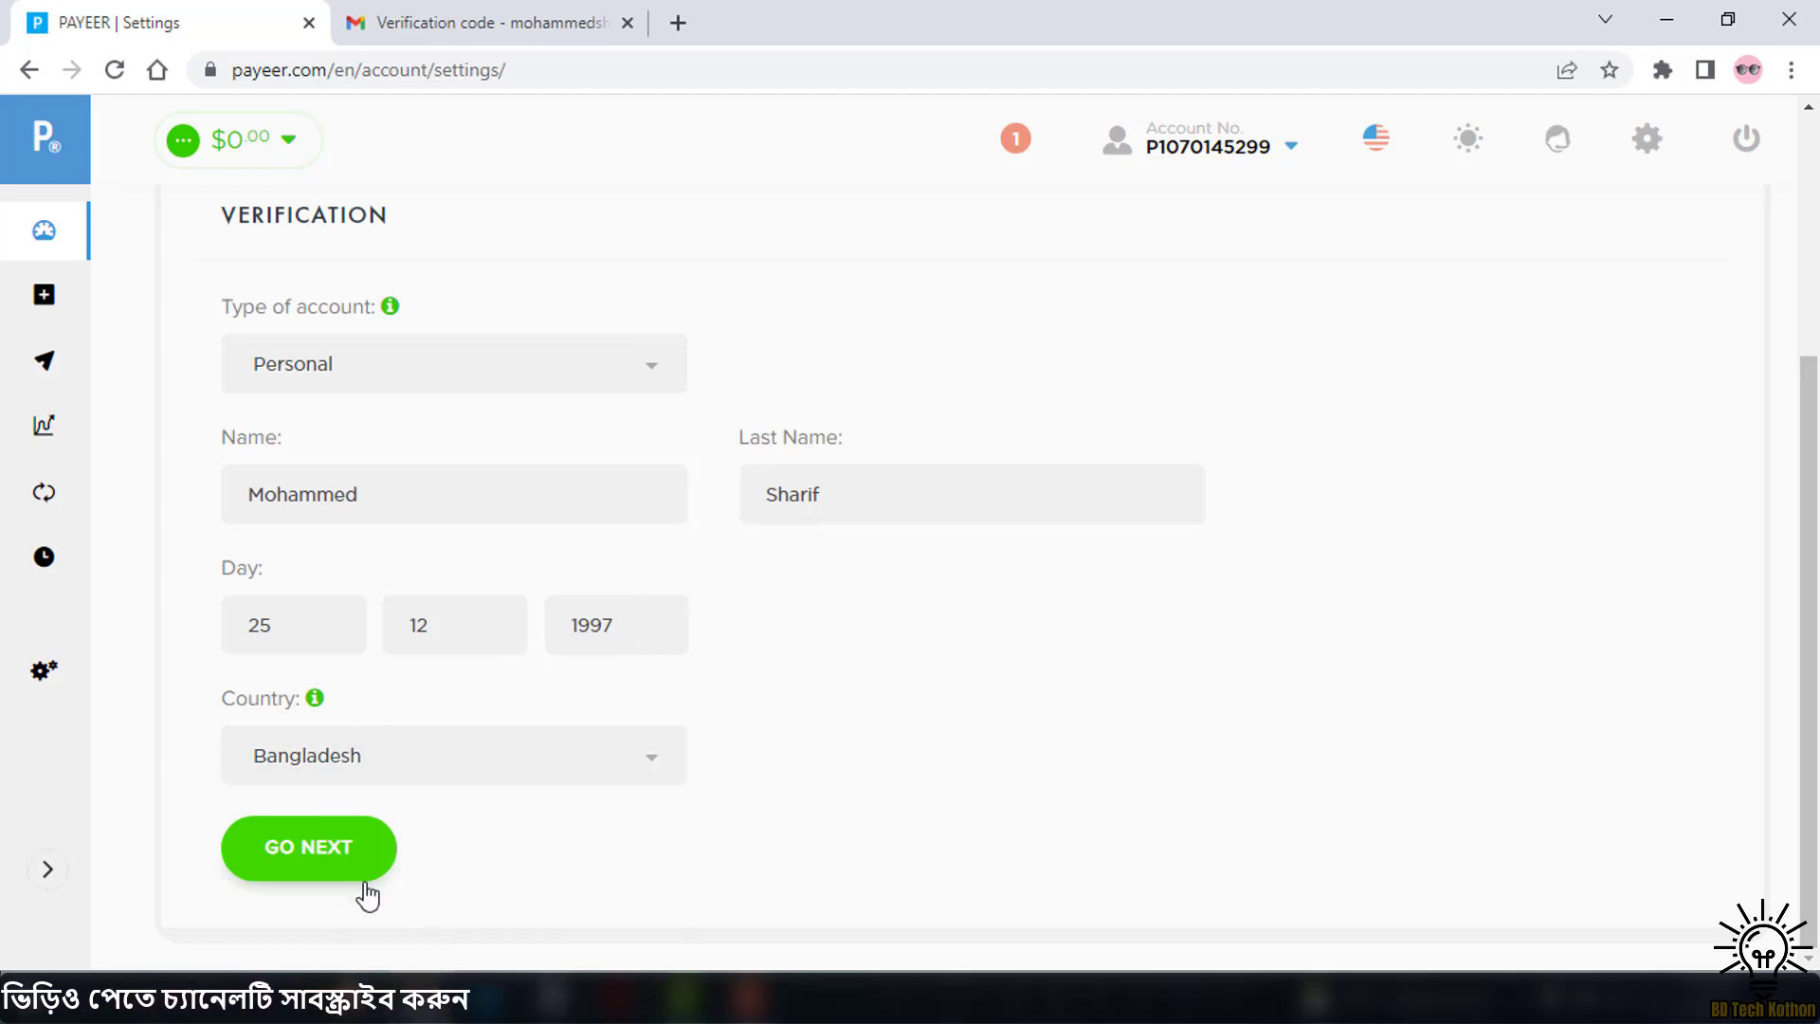
left_click(320, 863)
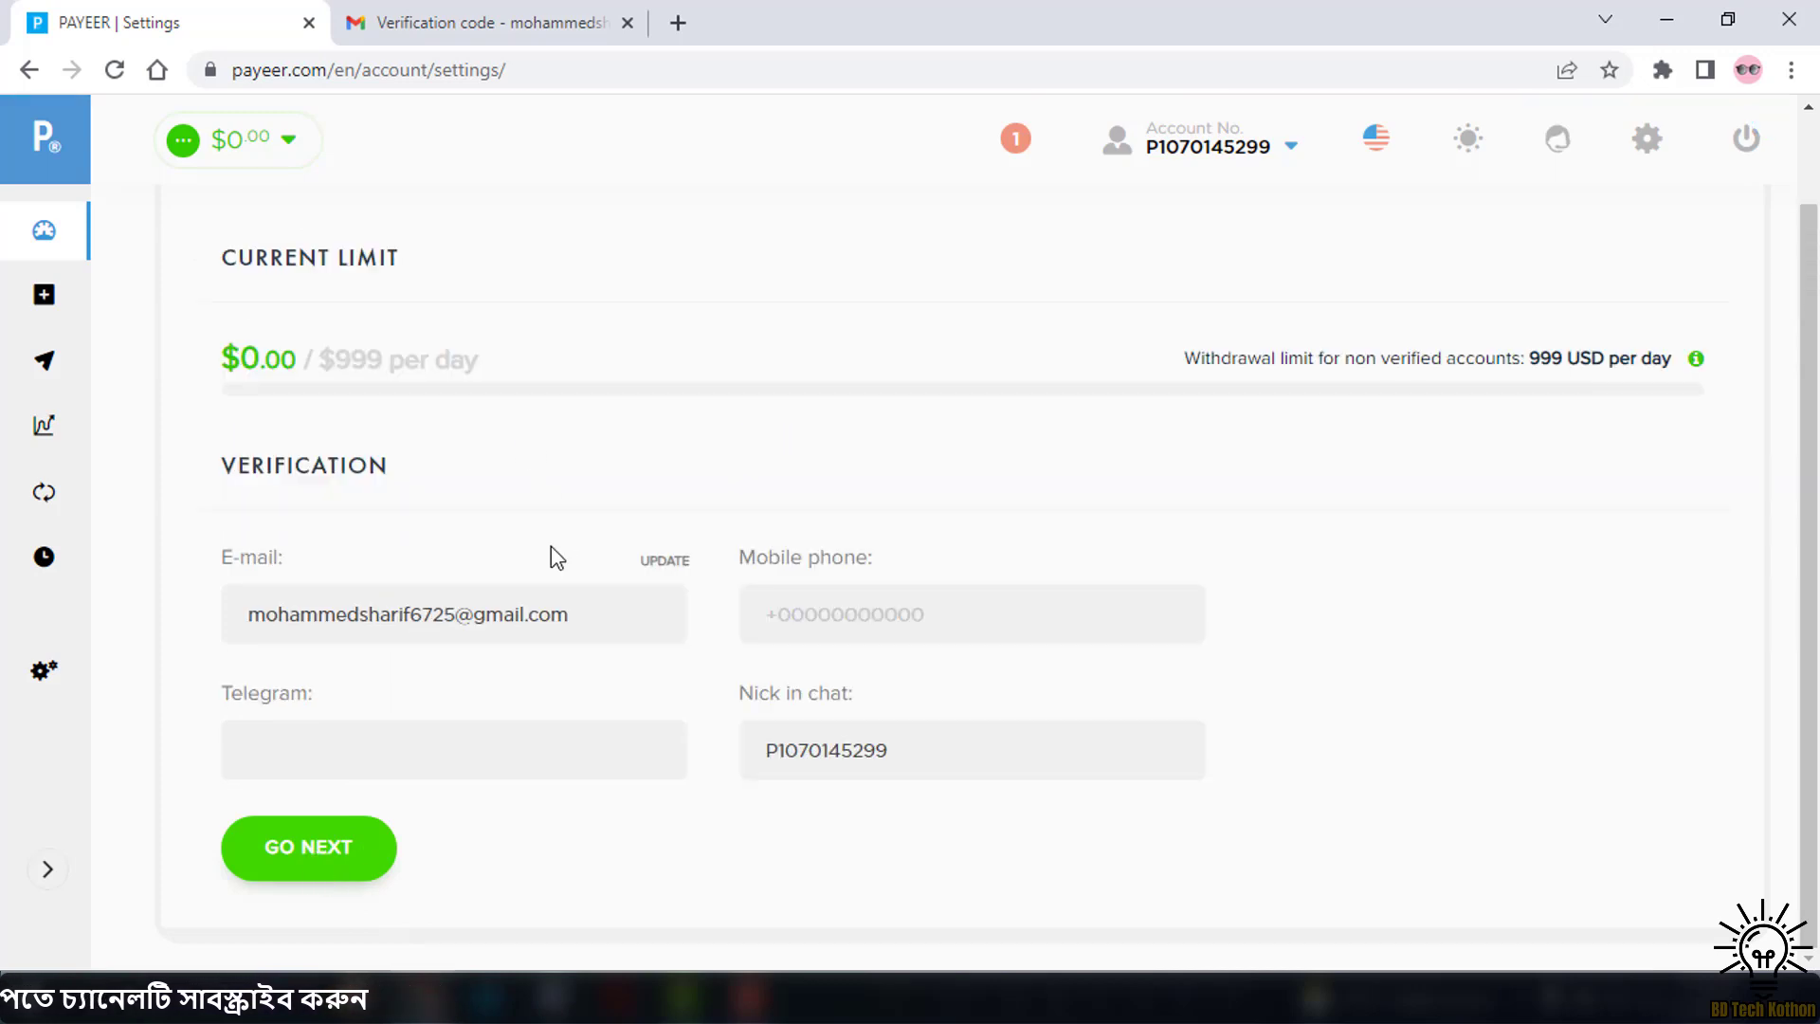
Enter the account owner's mobile number with the +880 country code in the Mobile phone field
left_click(786, 611)
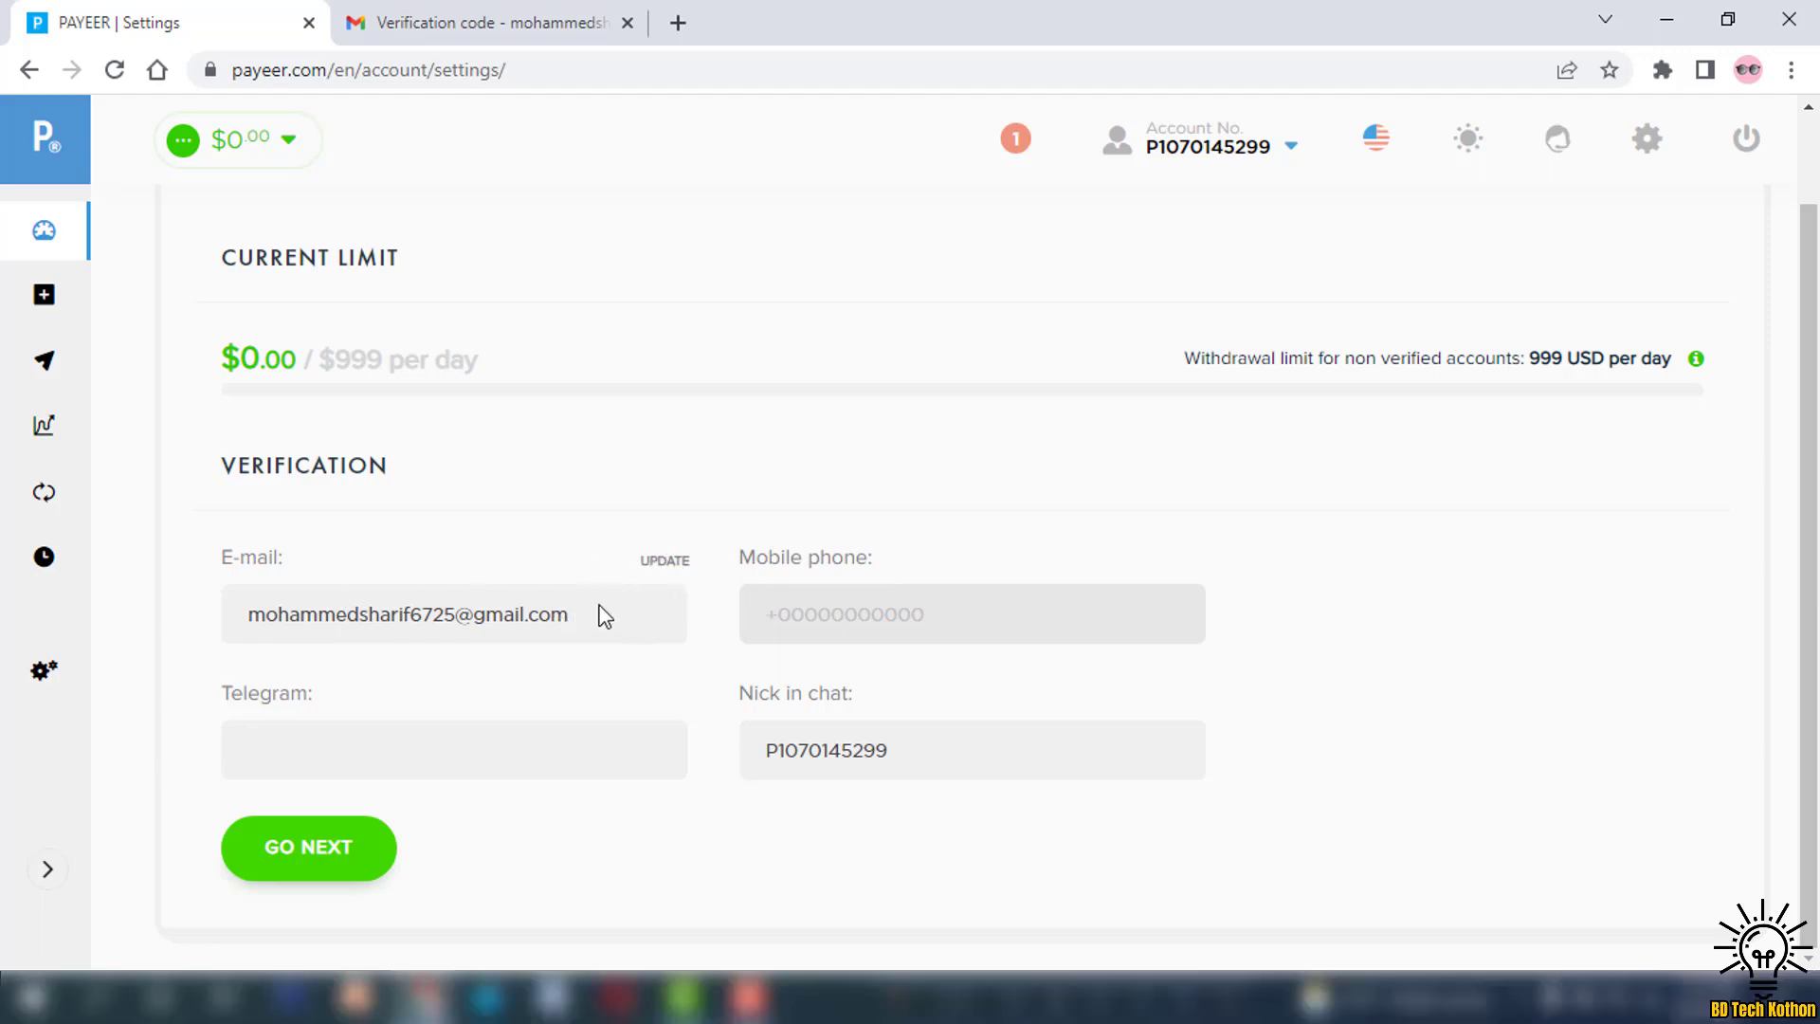
left_click(665, 563)
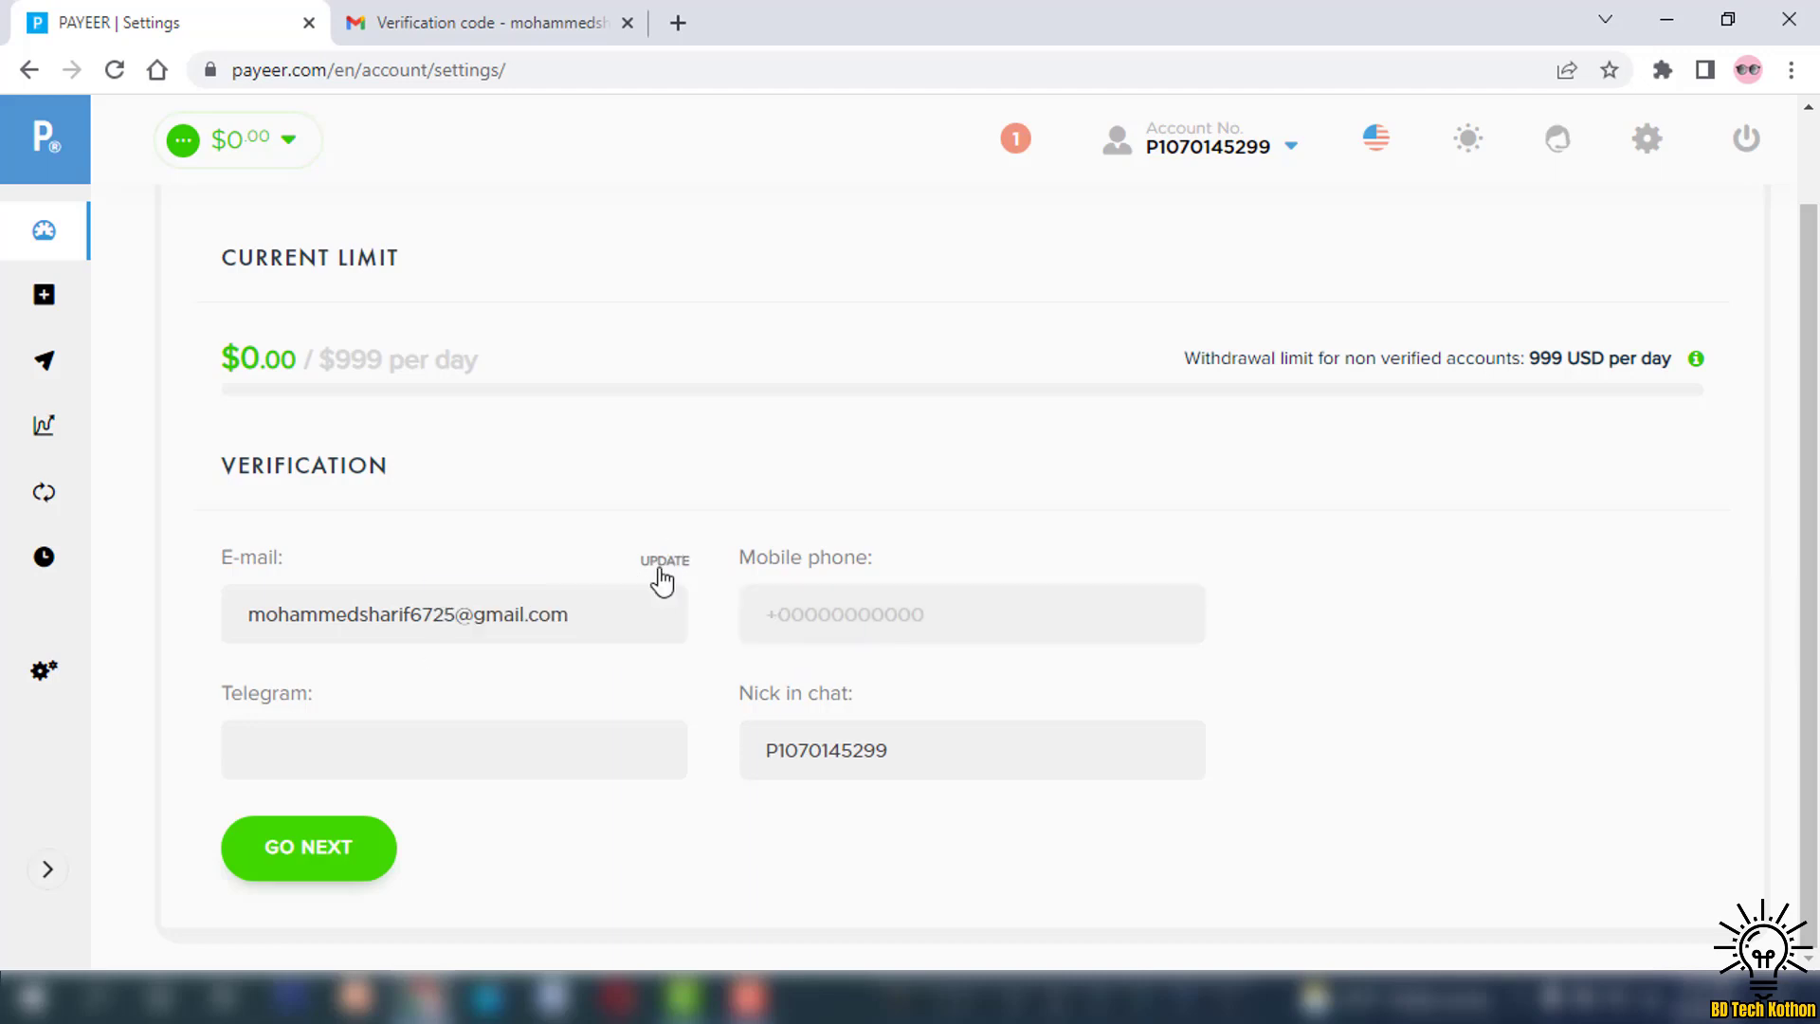
left_click(663, 569)
left_click(828, 613)
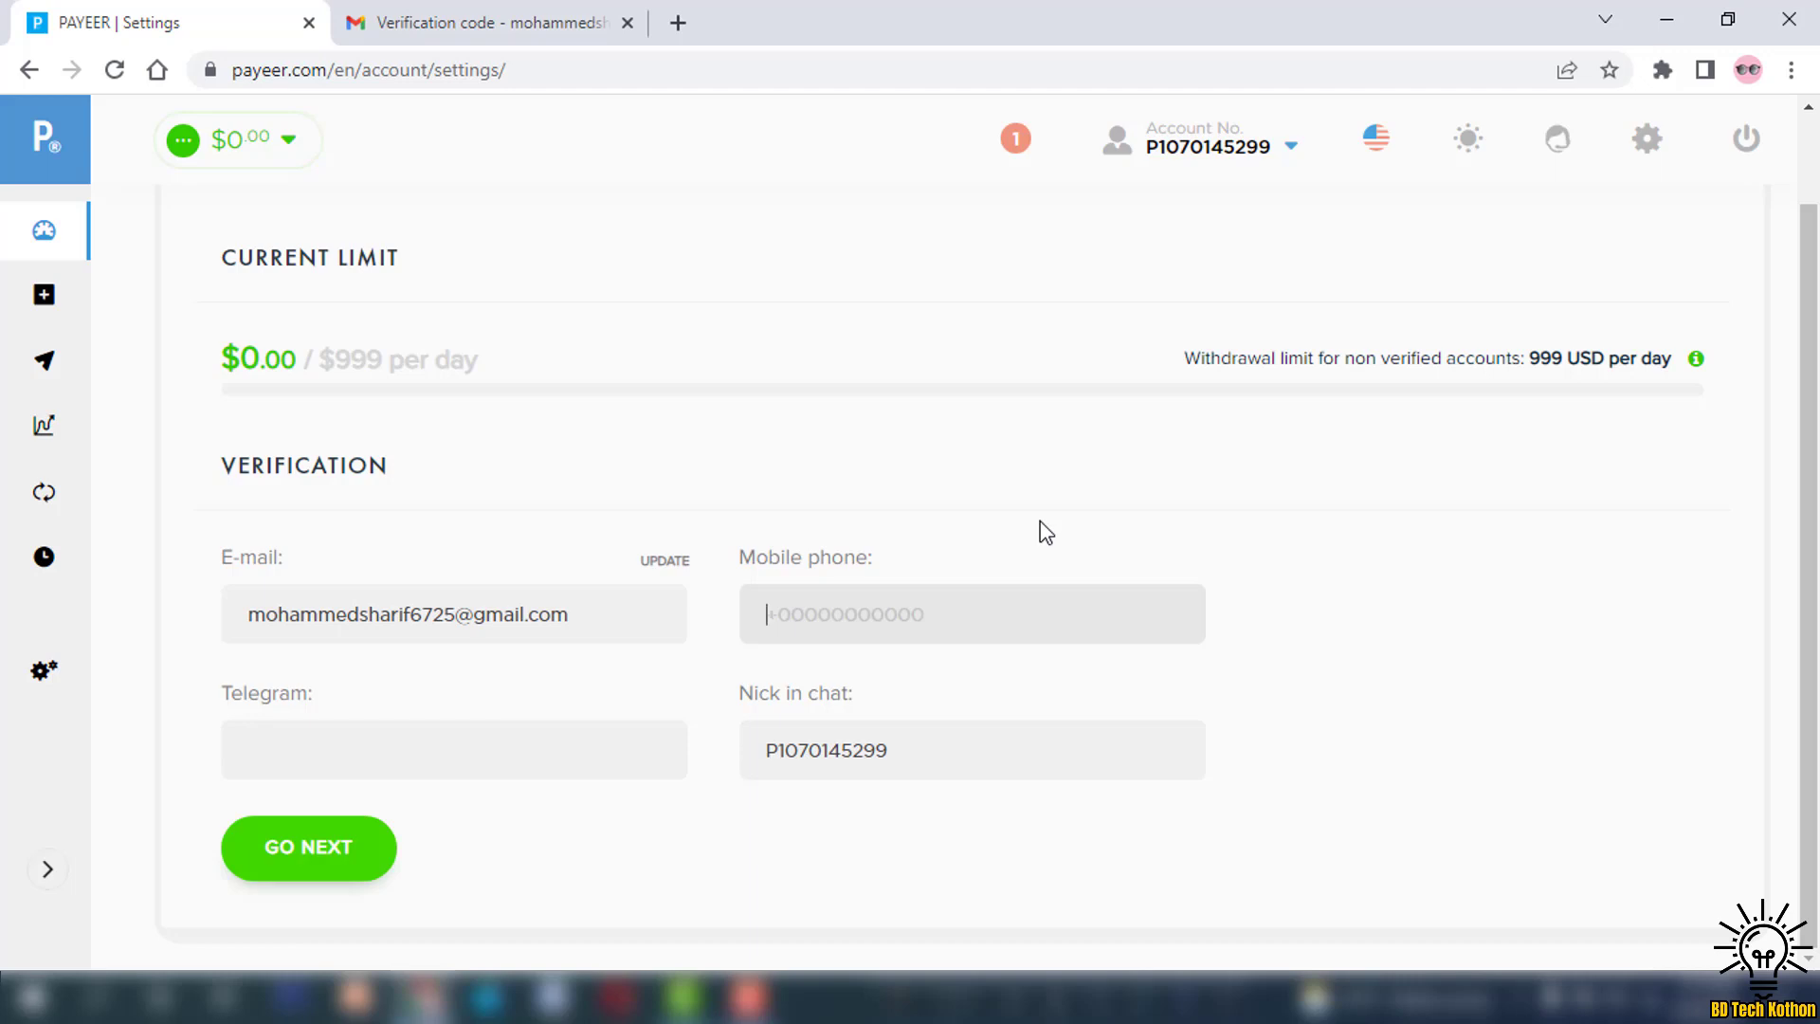
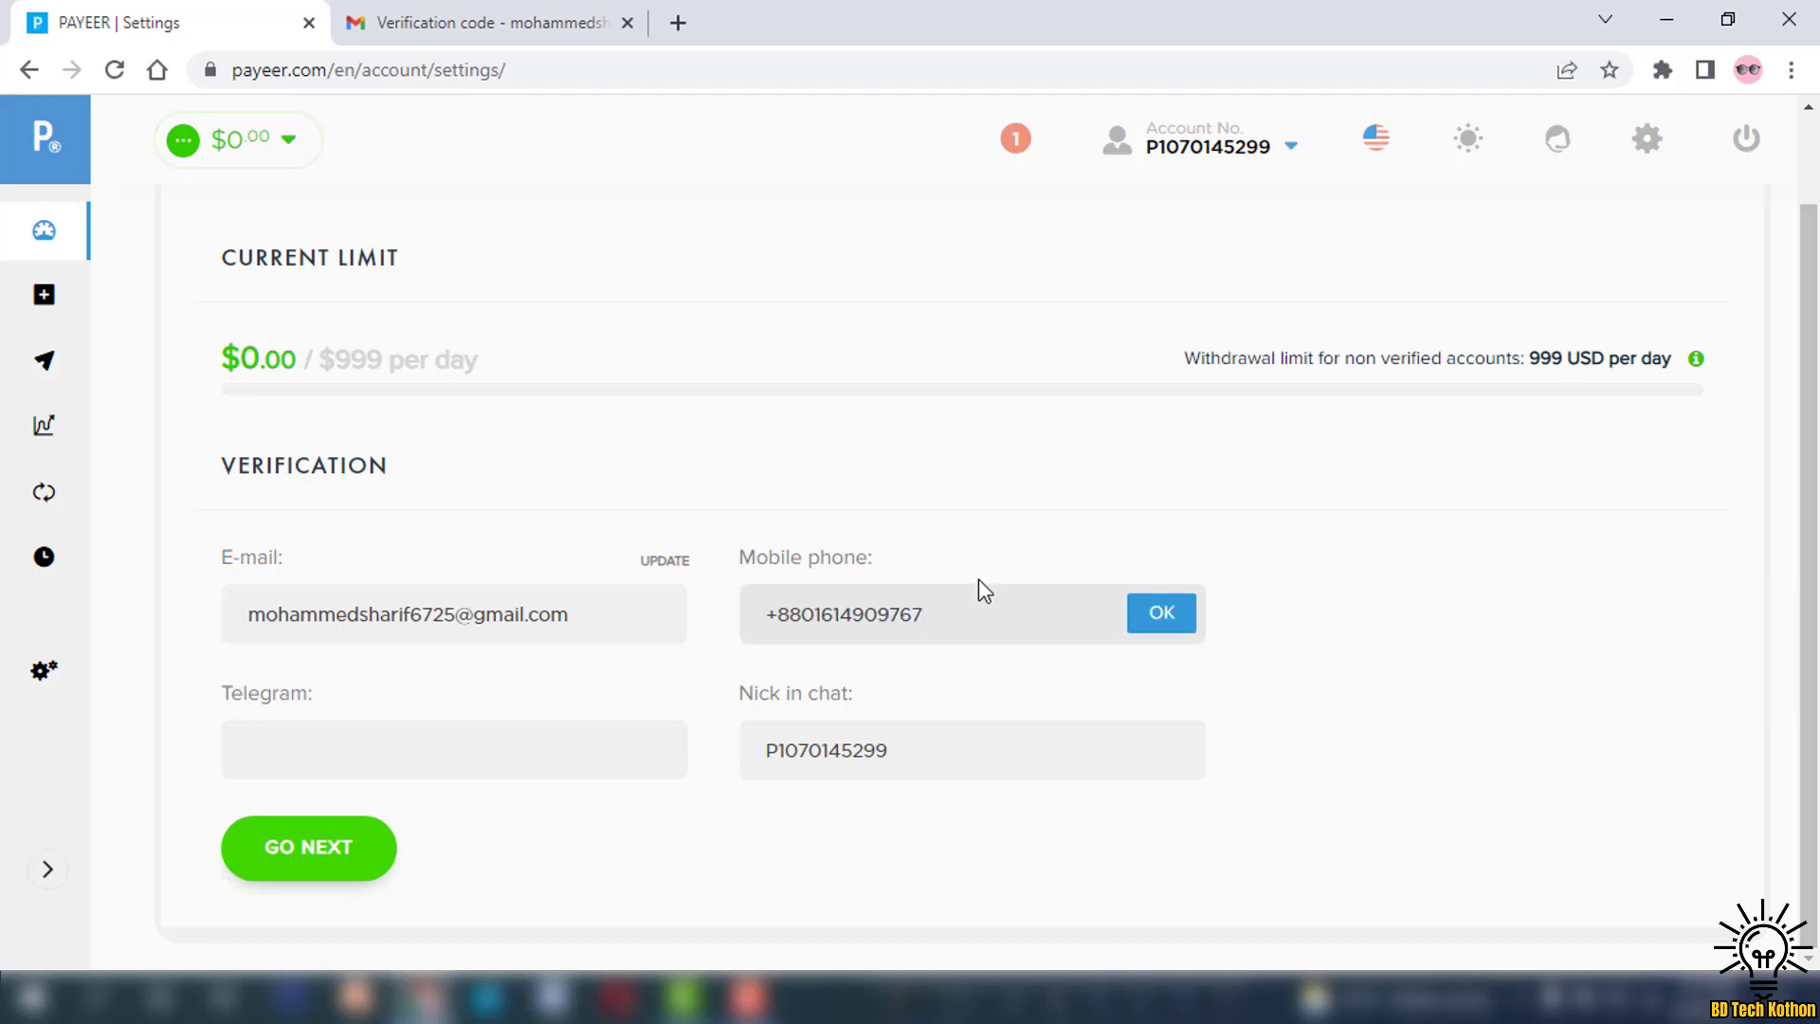
left_click(816, 615)
Submit the phone number to trigger the verification call and reach the digit boxes
left_click(1167, 622)
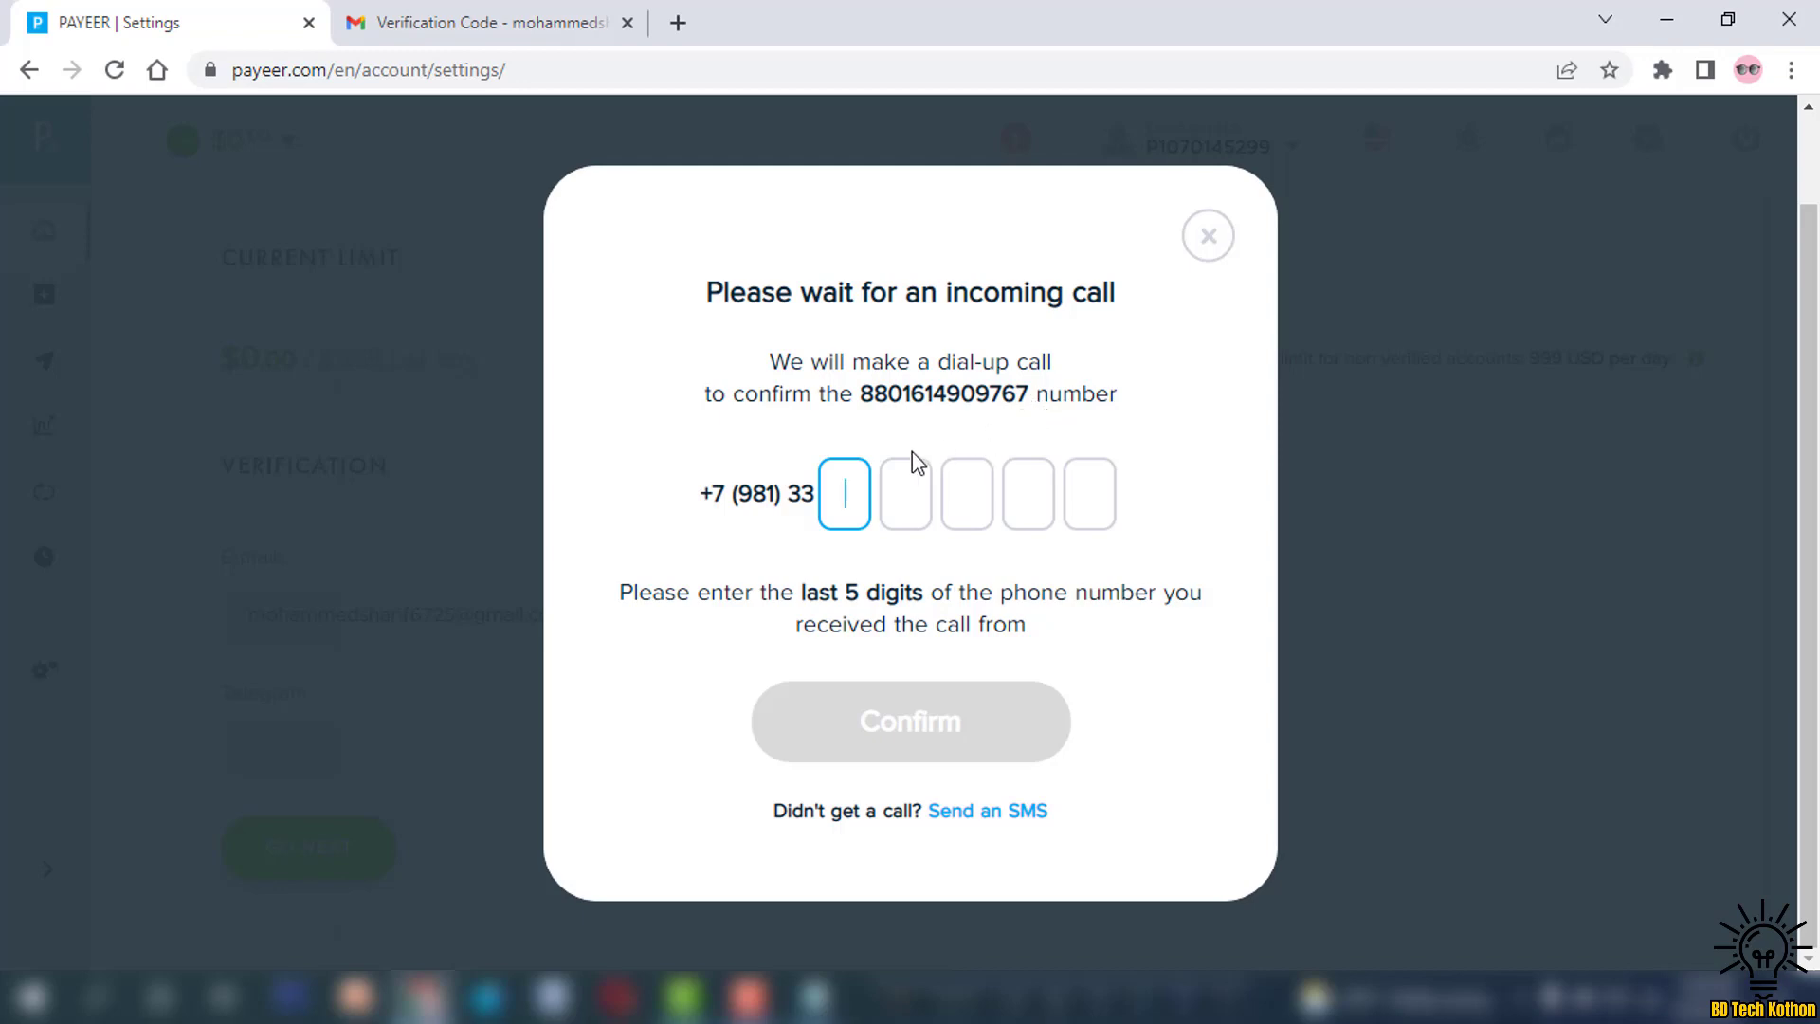
left_click(999, 435)
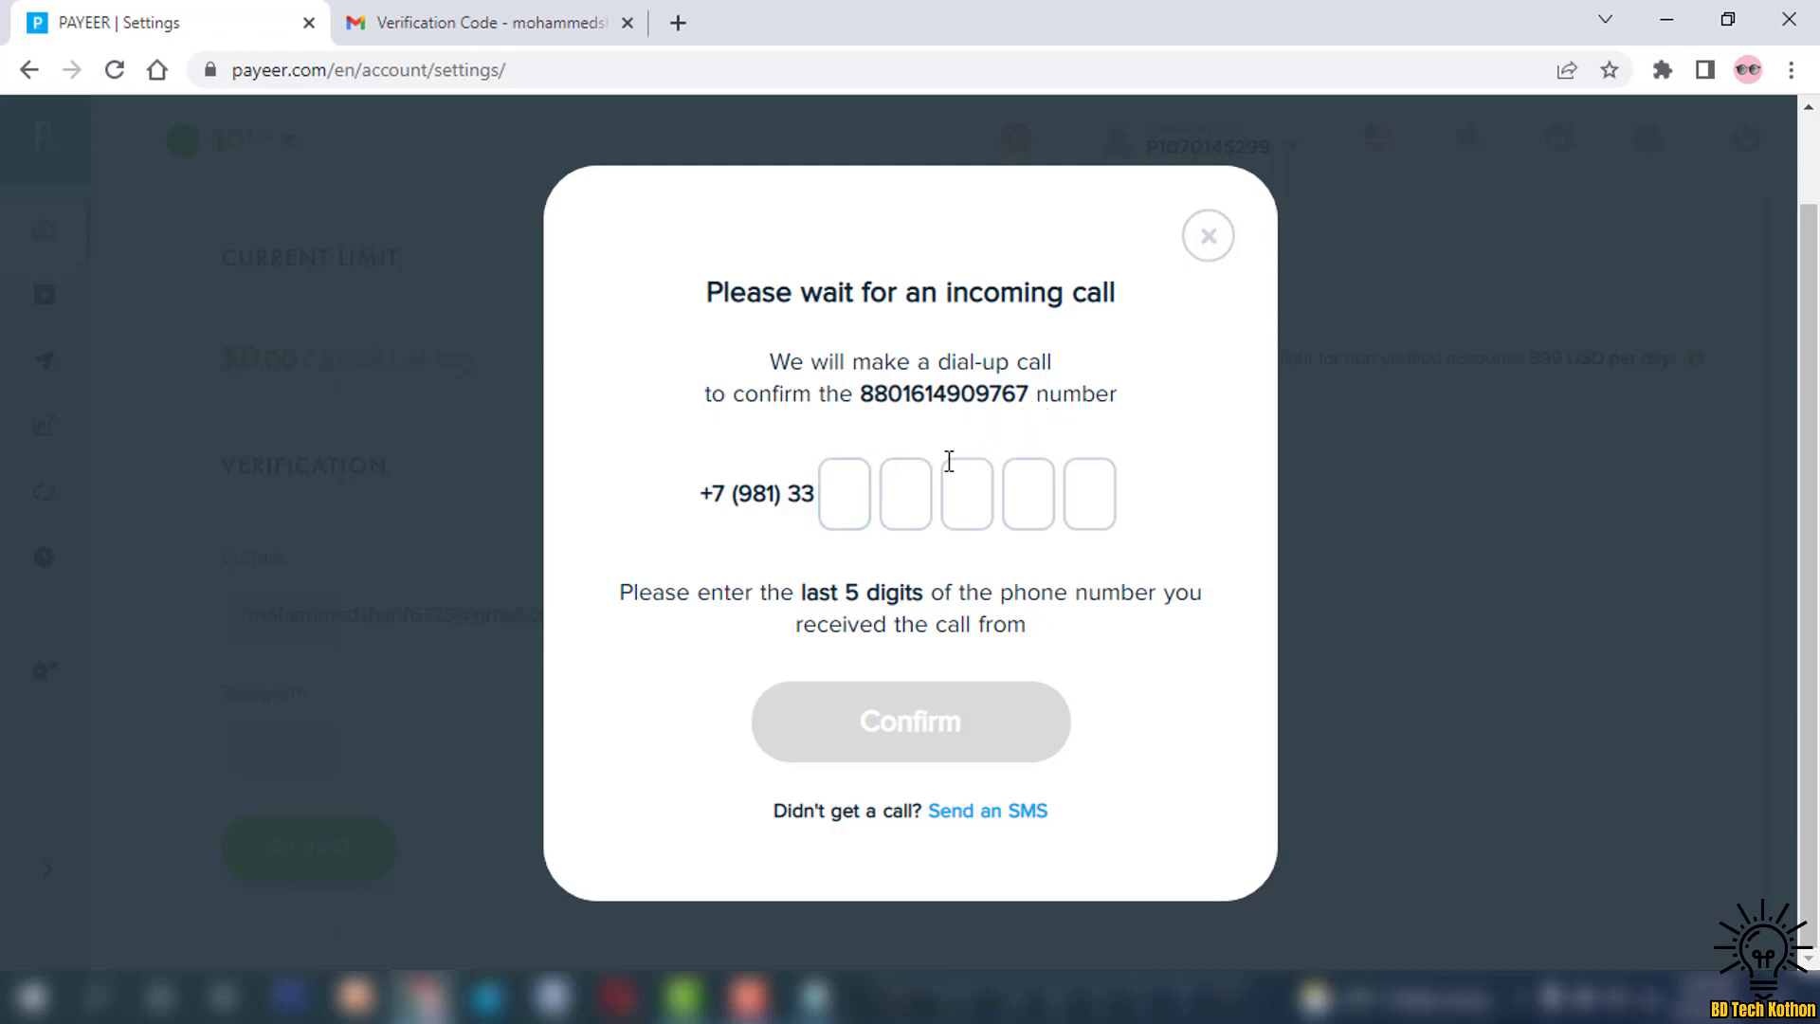
left_click(844, 493)
left_click(1022, 493)
left_click(854, 496)
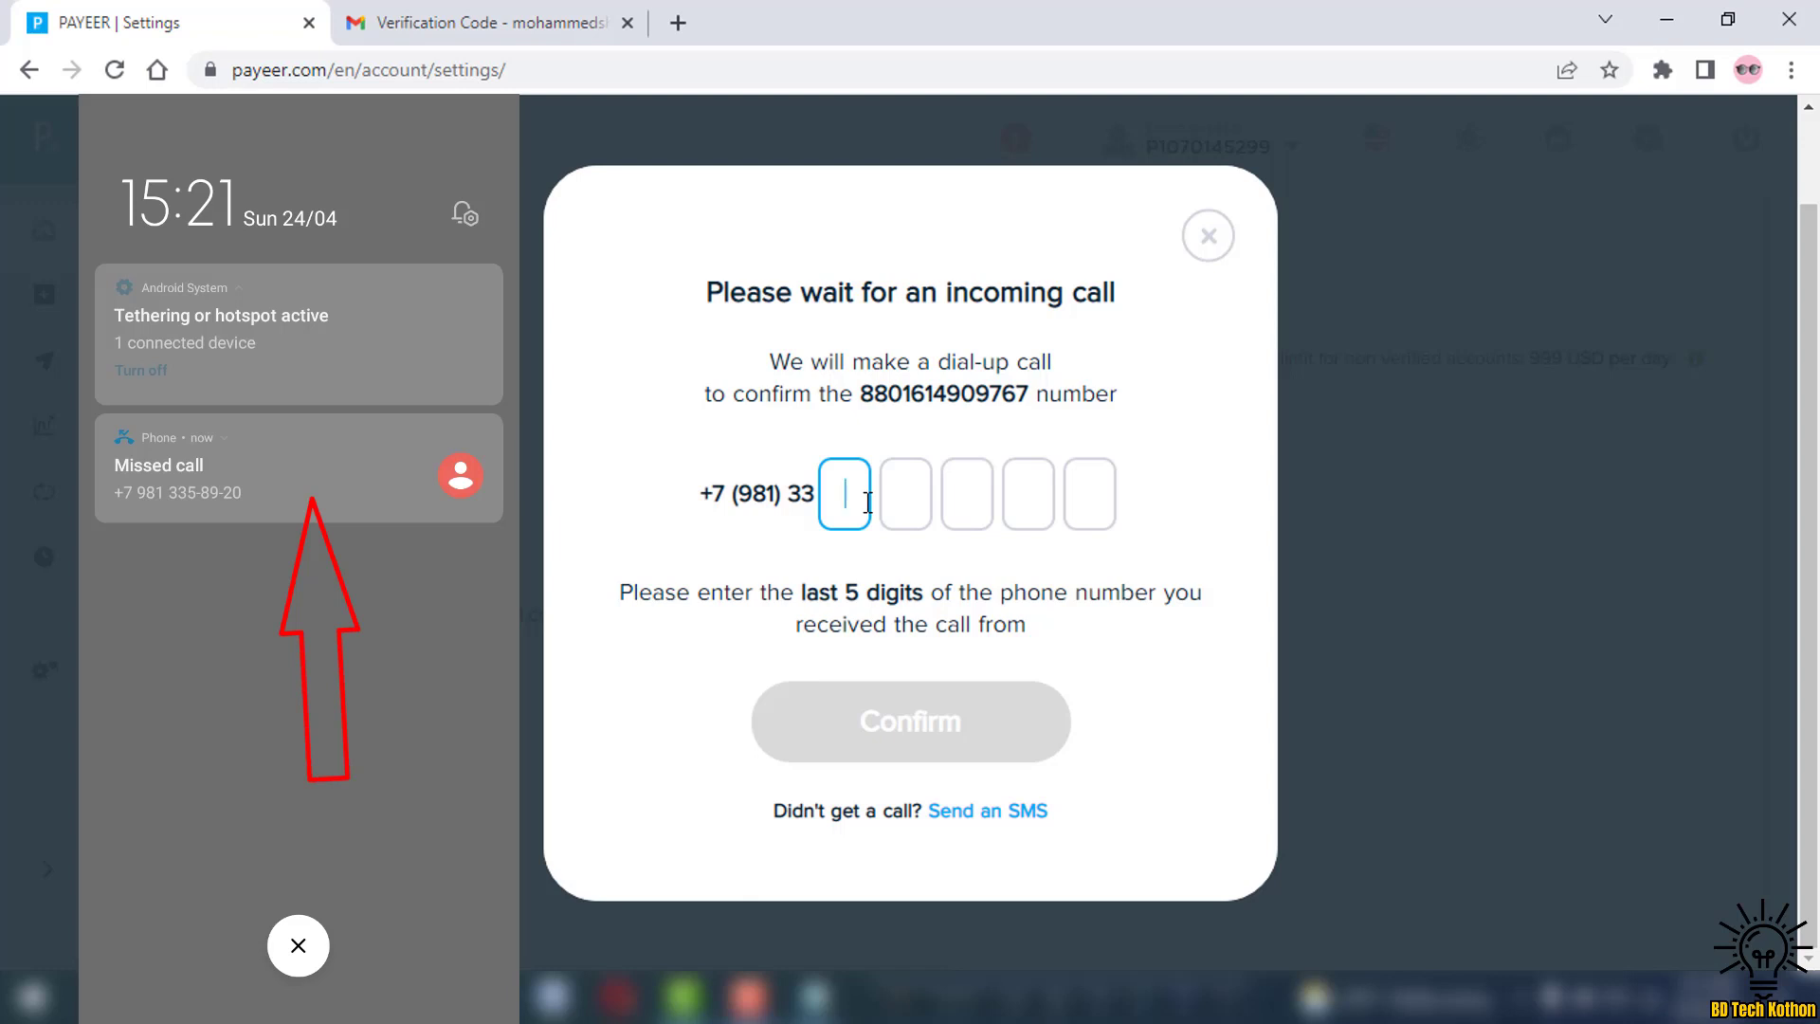
Enter the last five digits of the calling number and confirm the phone
left_click(744, 444)
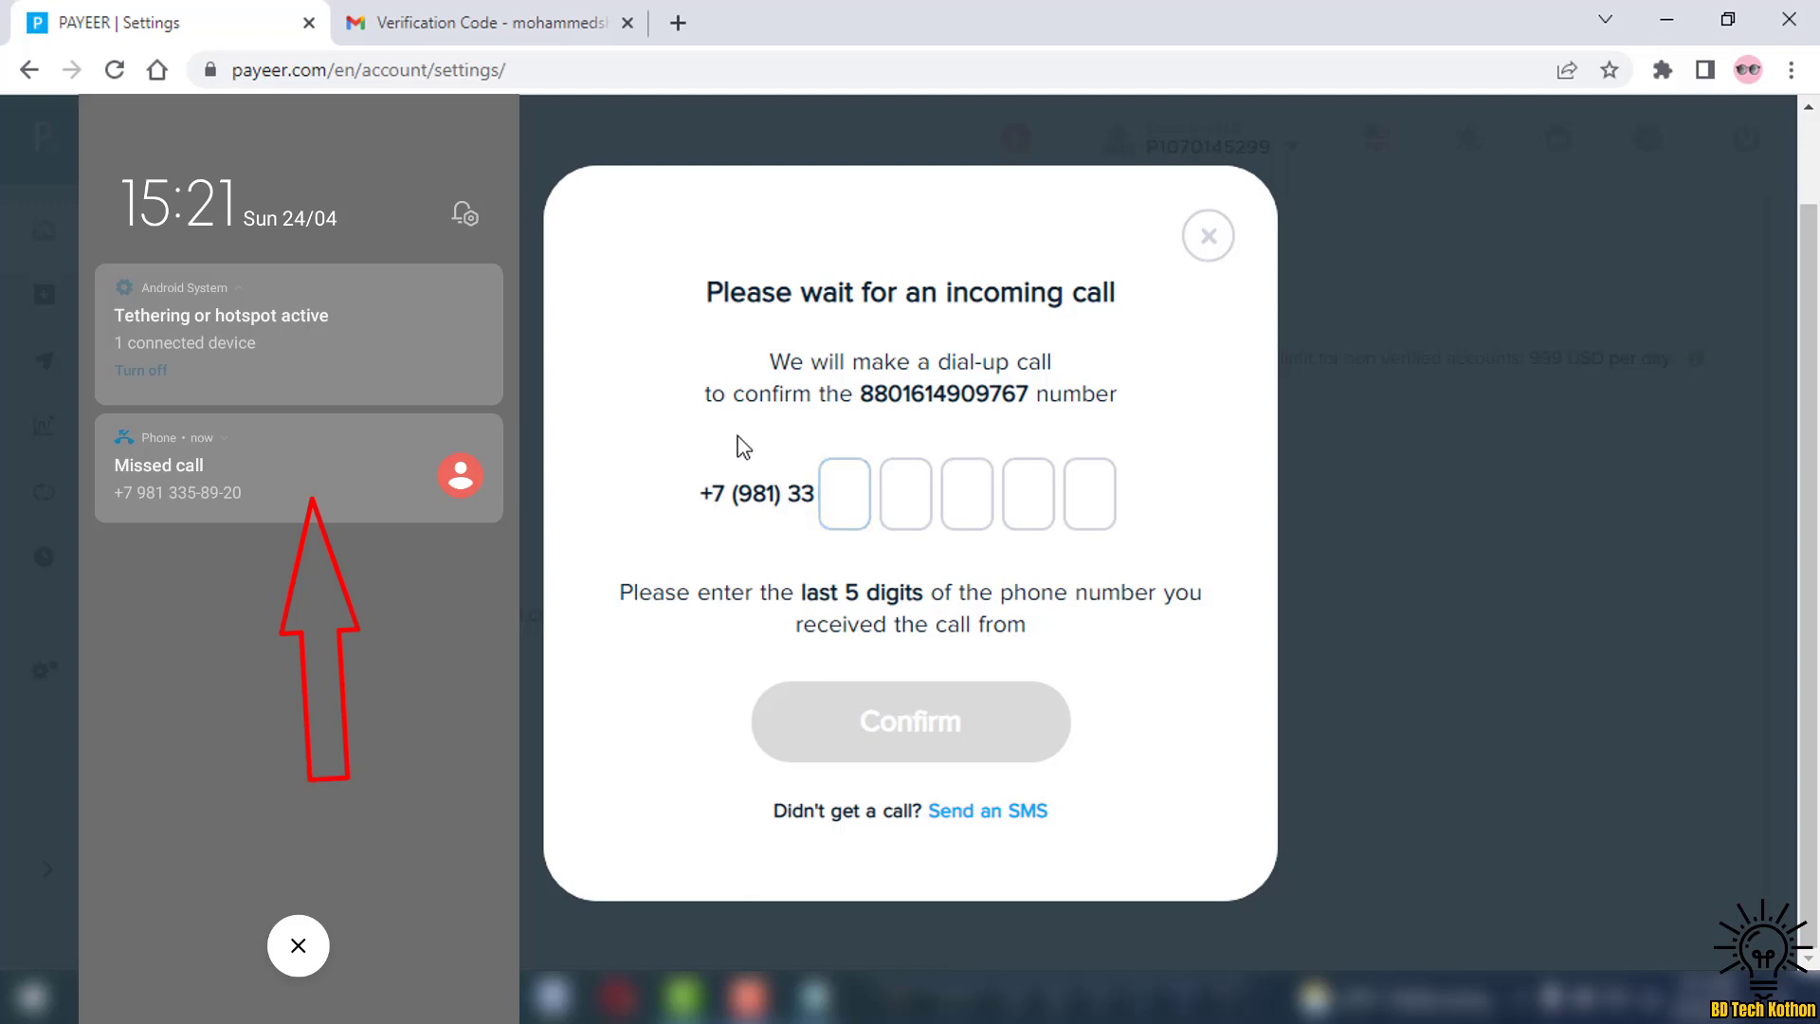
left_click(843, 498)
left_click_drag(815, 495, 753, 502)
left_click(843, 508)
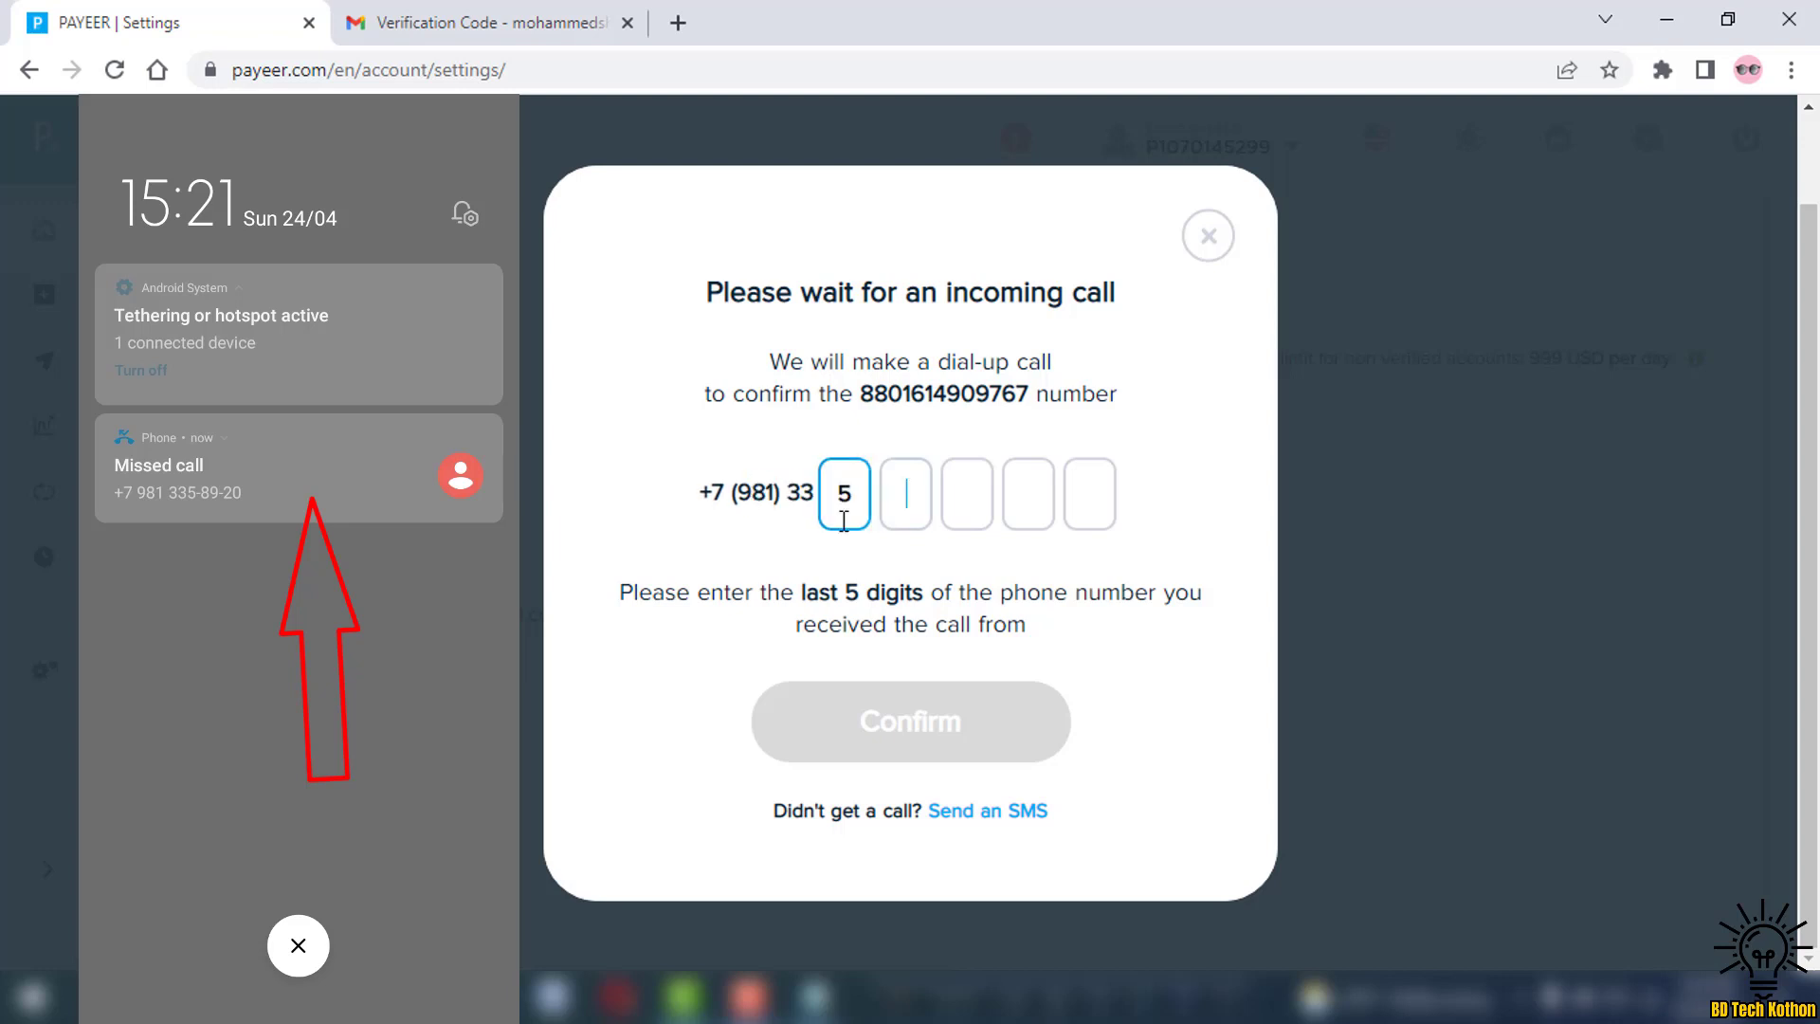
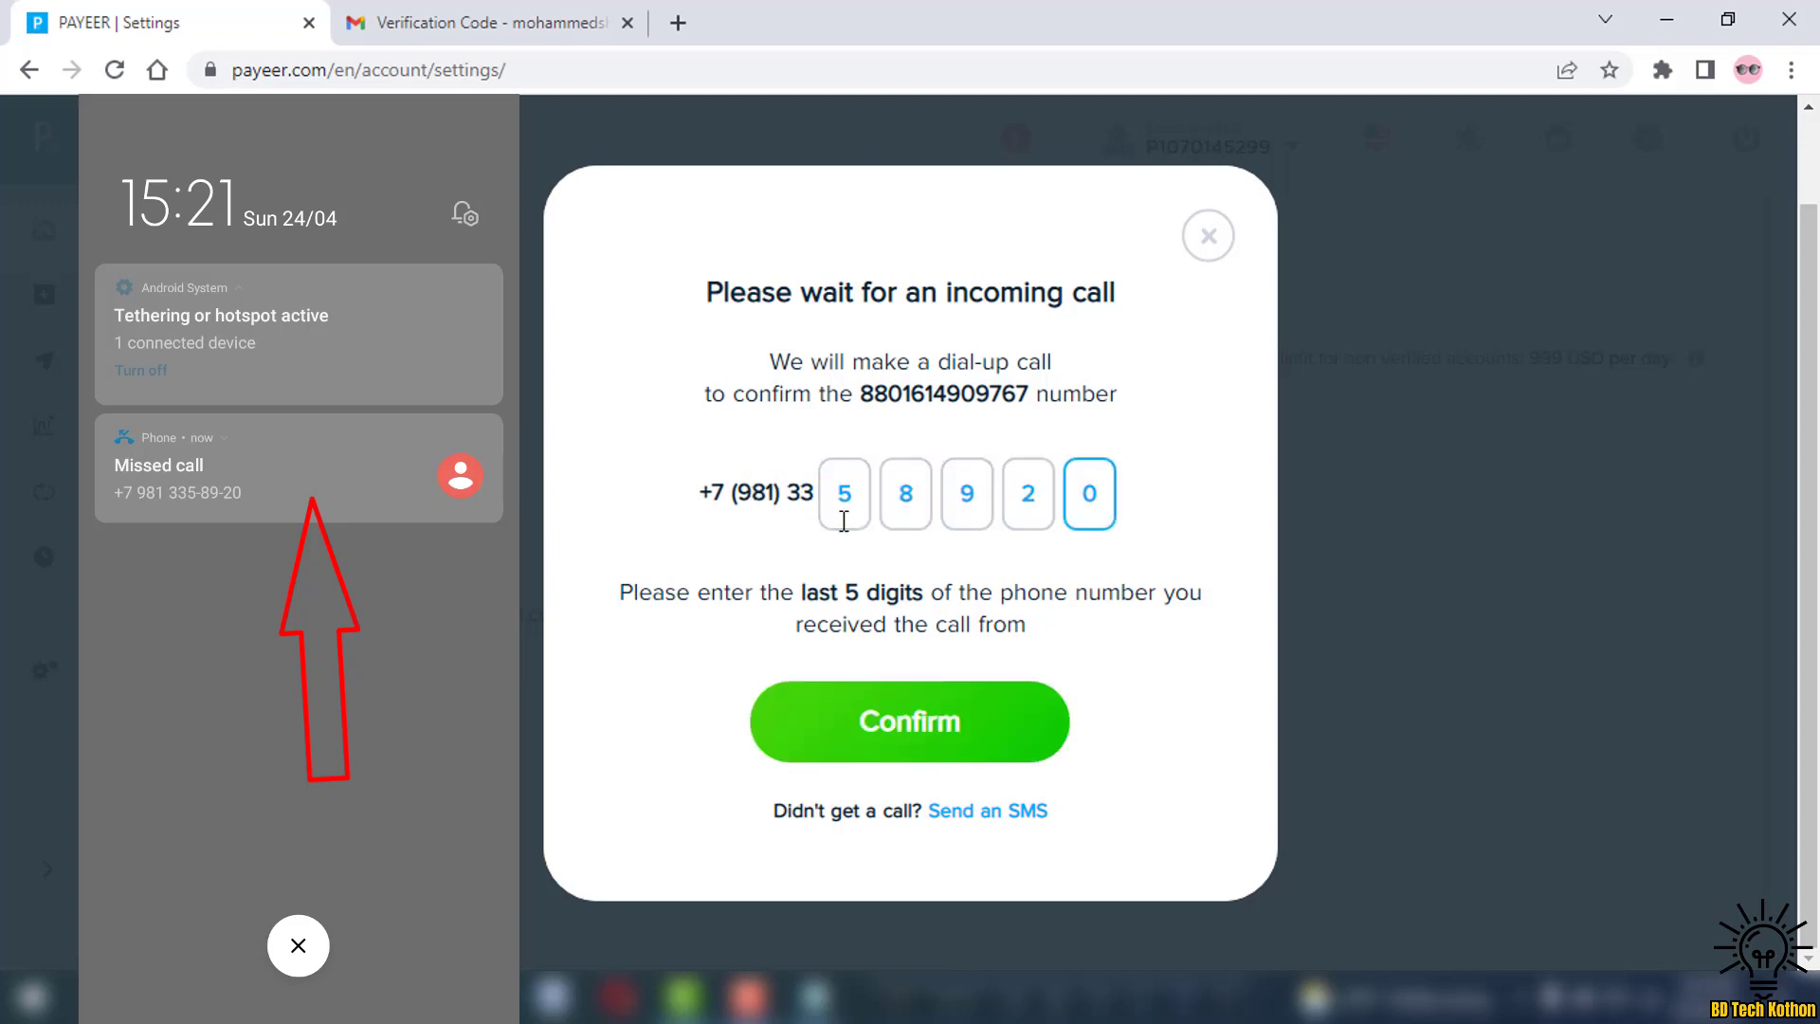
left_click(1168, 512)
left_click(905, 732)
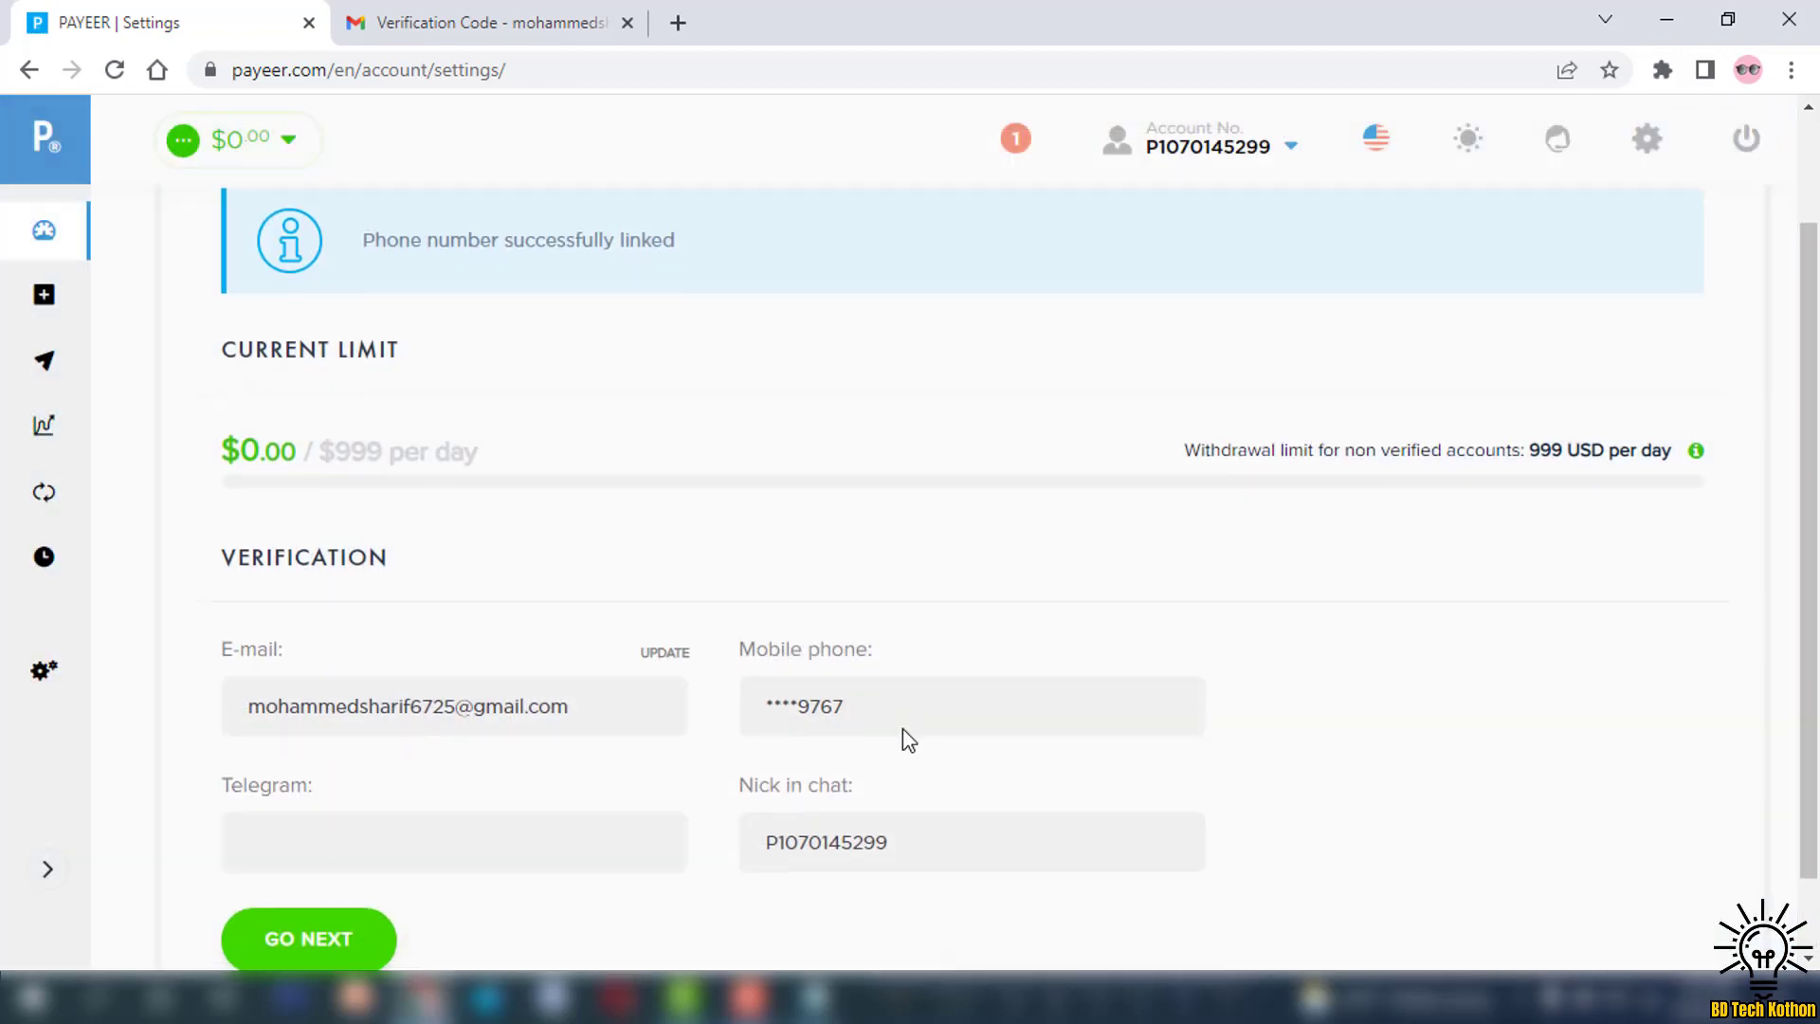
Leave Telegram blank under the linked phone number and go on to document upload
scroll(903, 728, "up", 2)
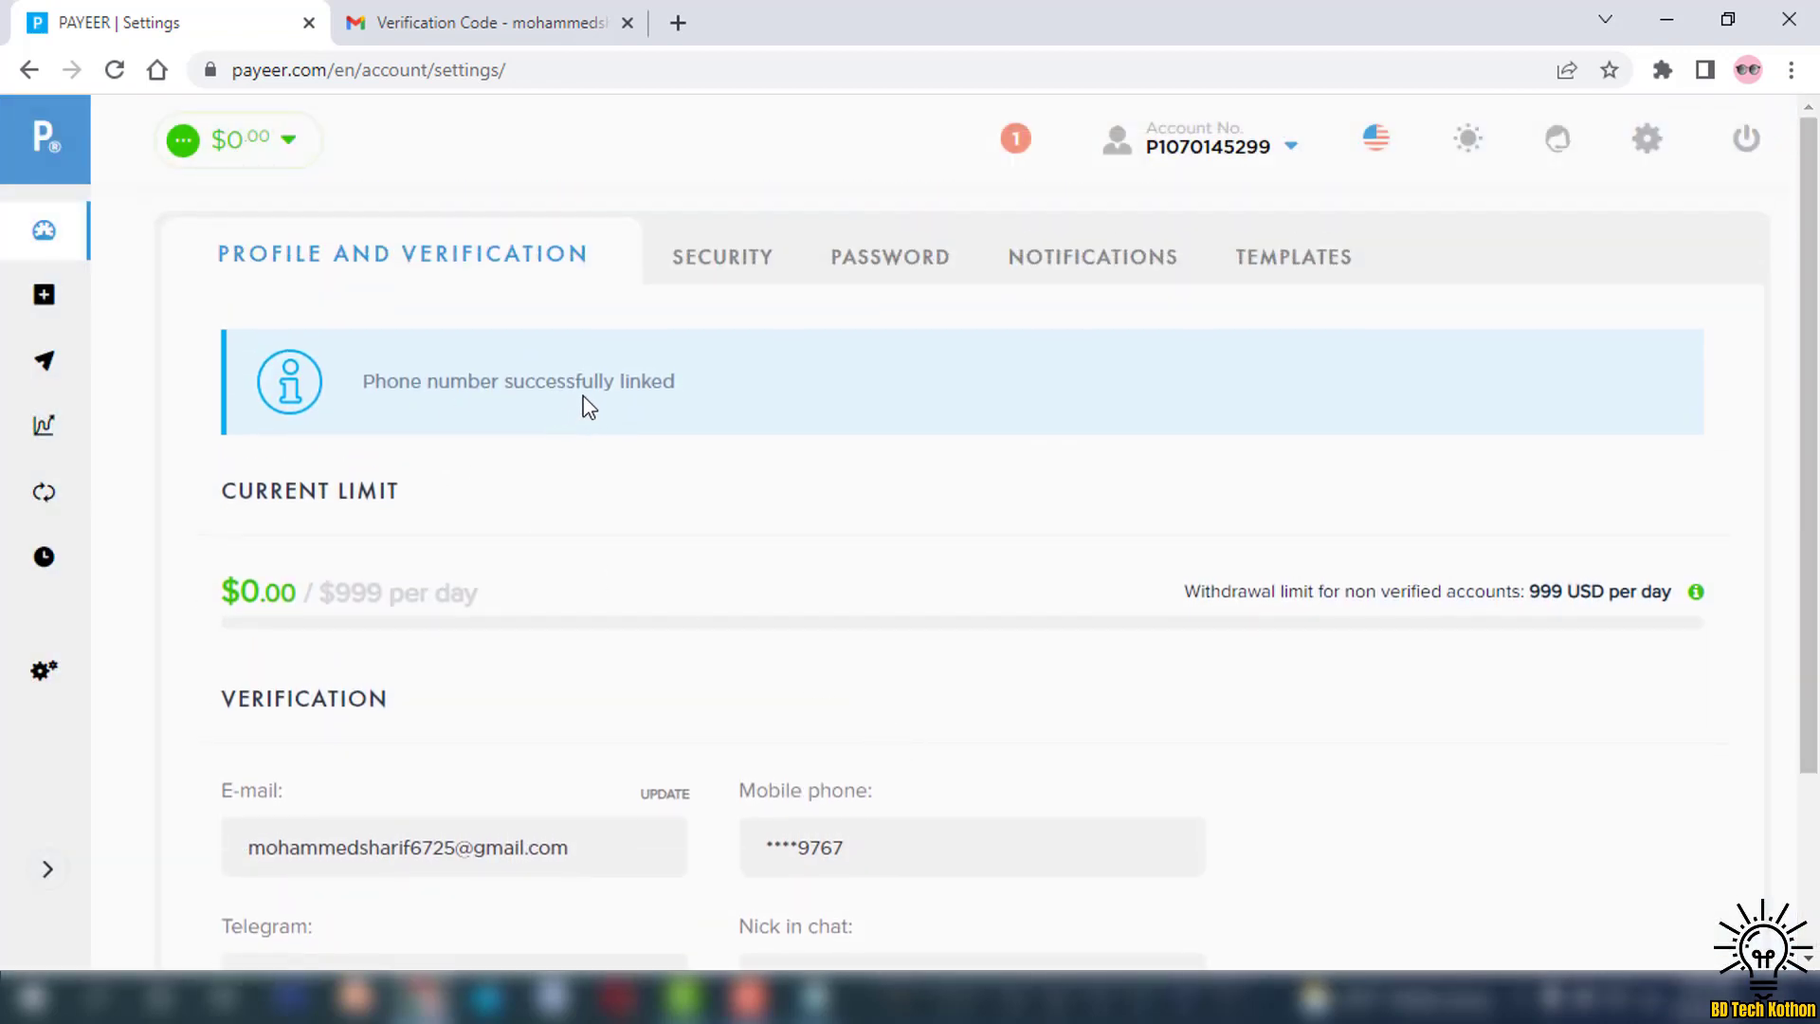
scroll(796, 480, "down", 1)
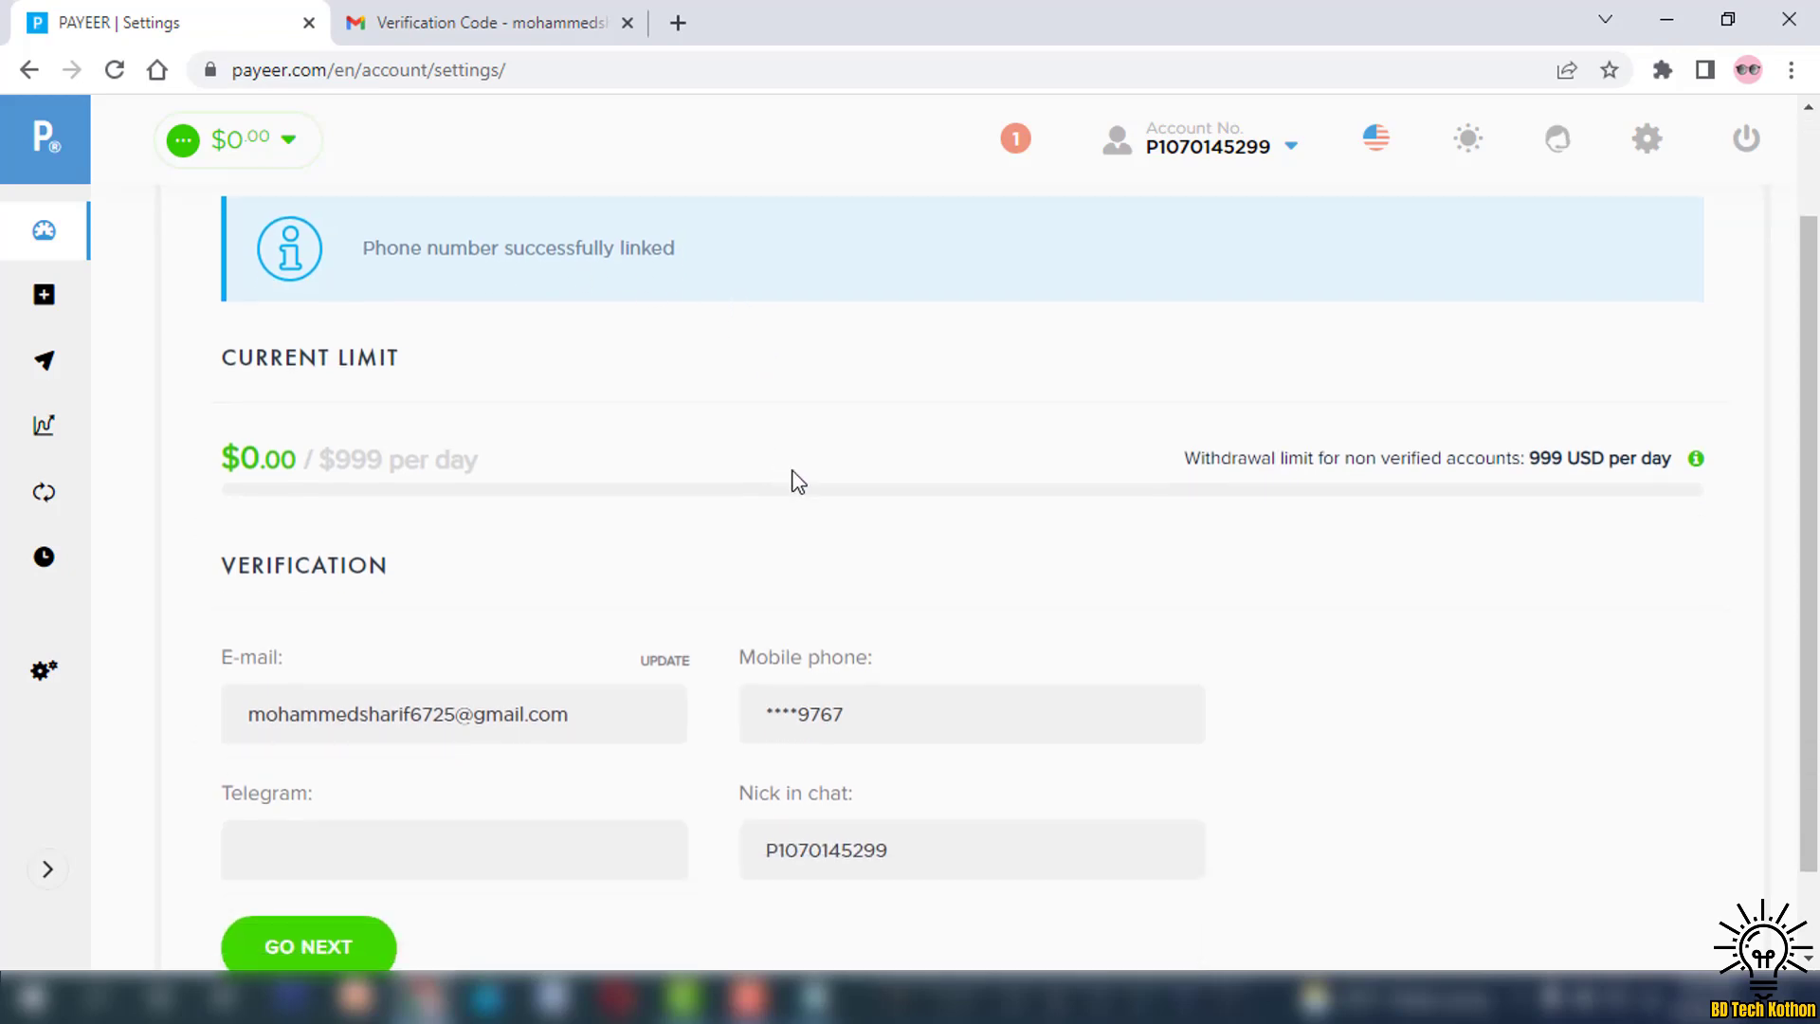
scroll(919, 569, "down", 1)
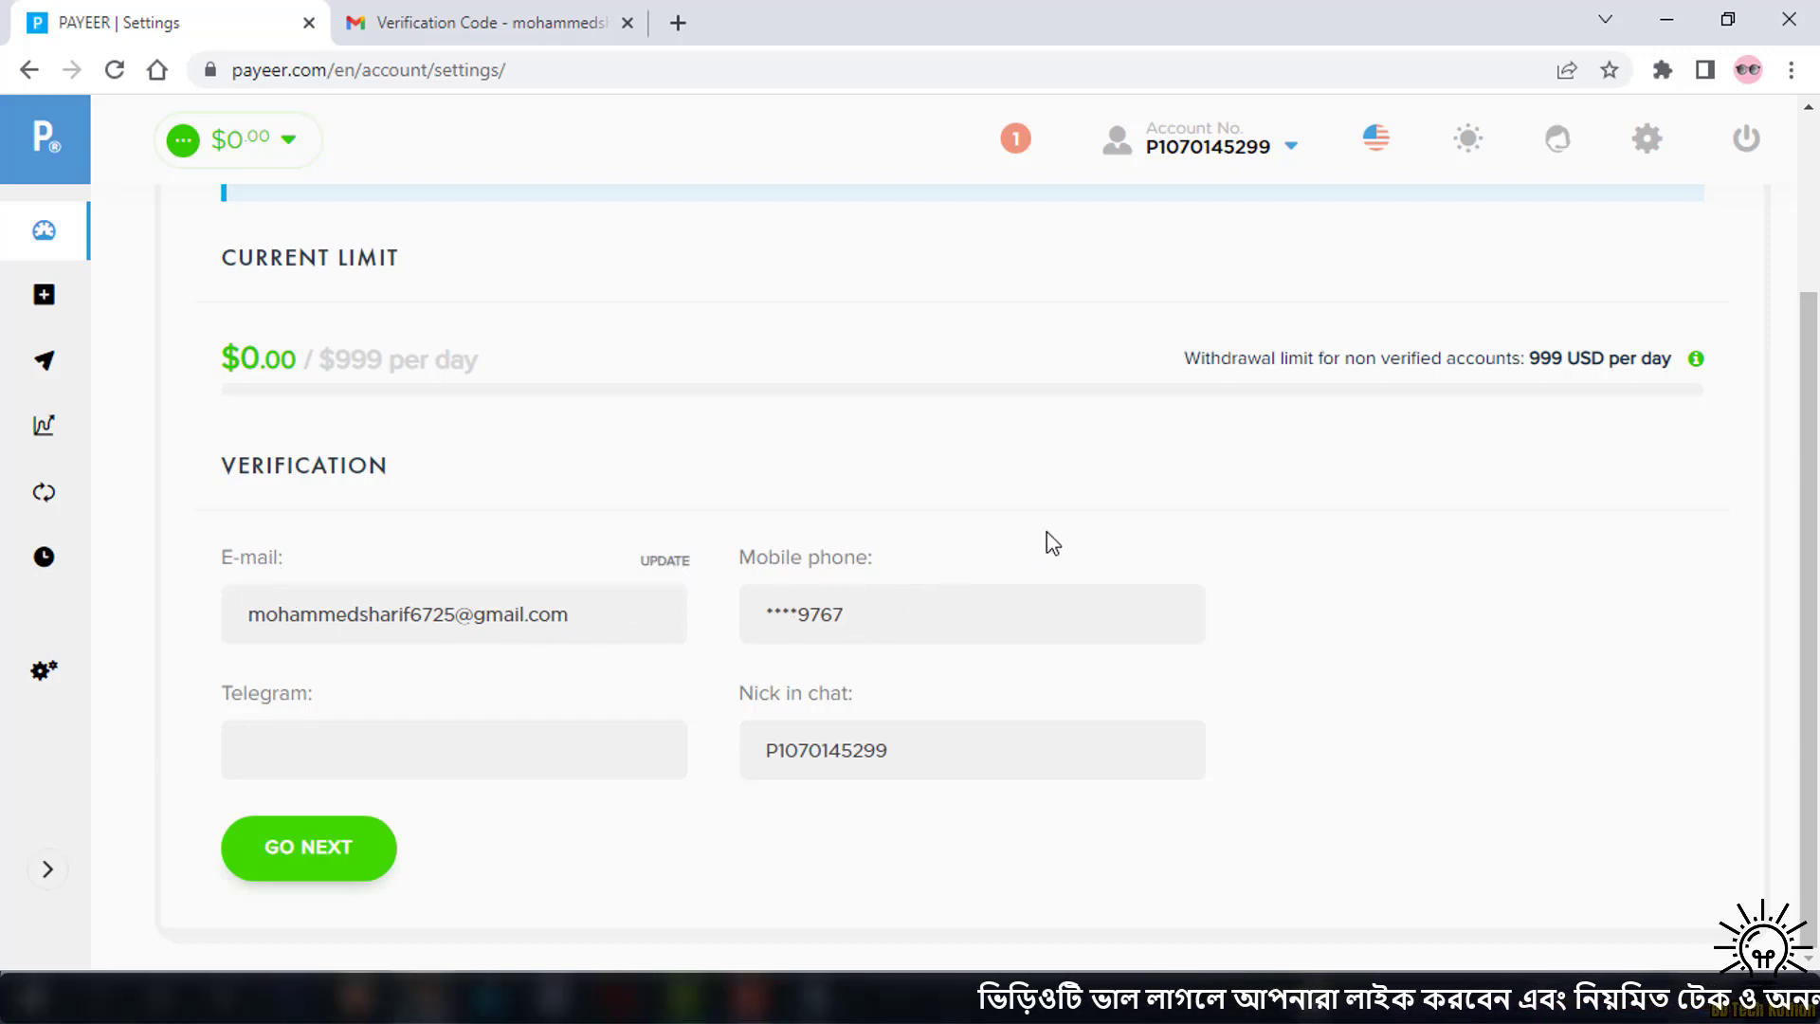
scroll(821, 545, "up", 3)
scroll(821, 531, "down", 2)
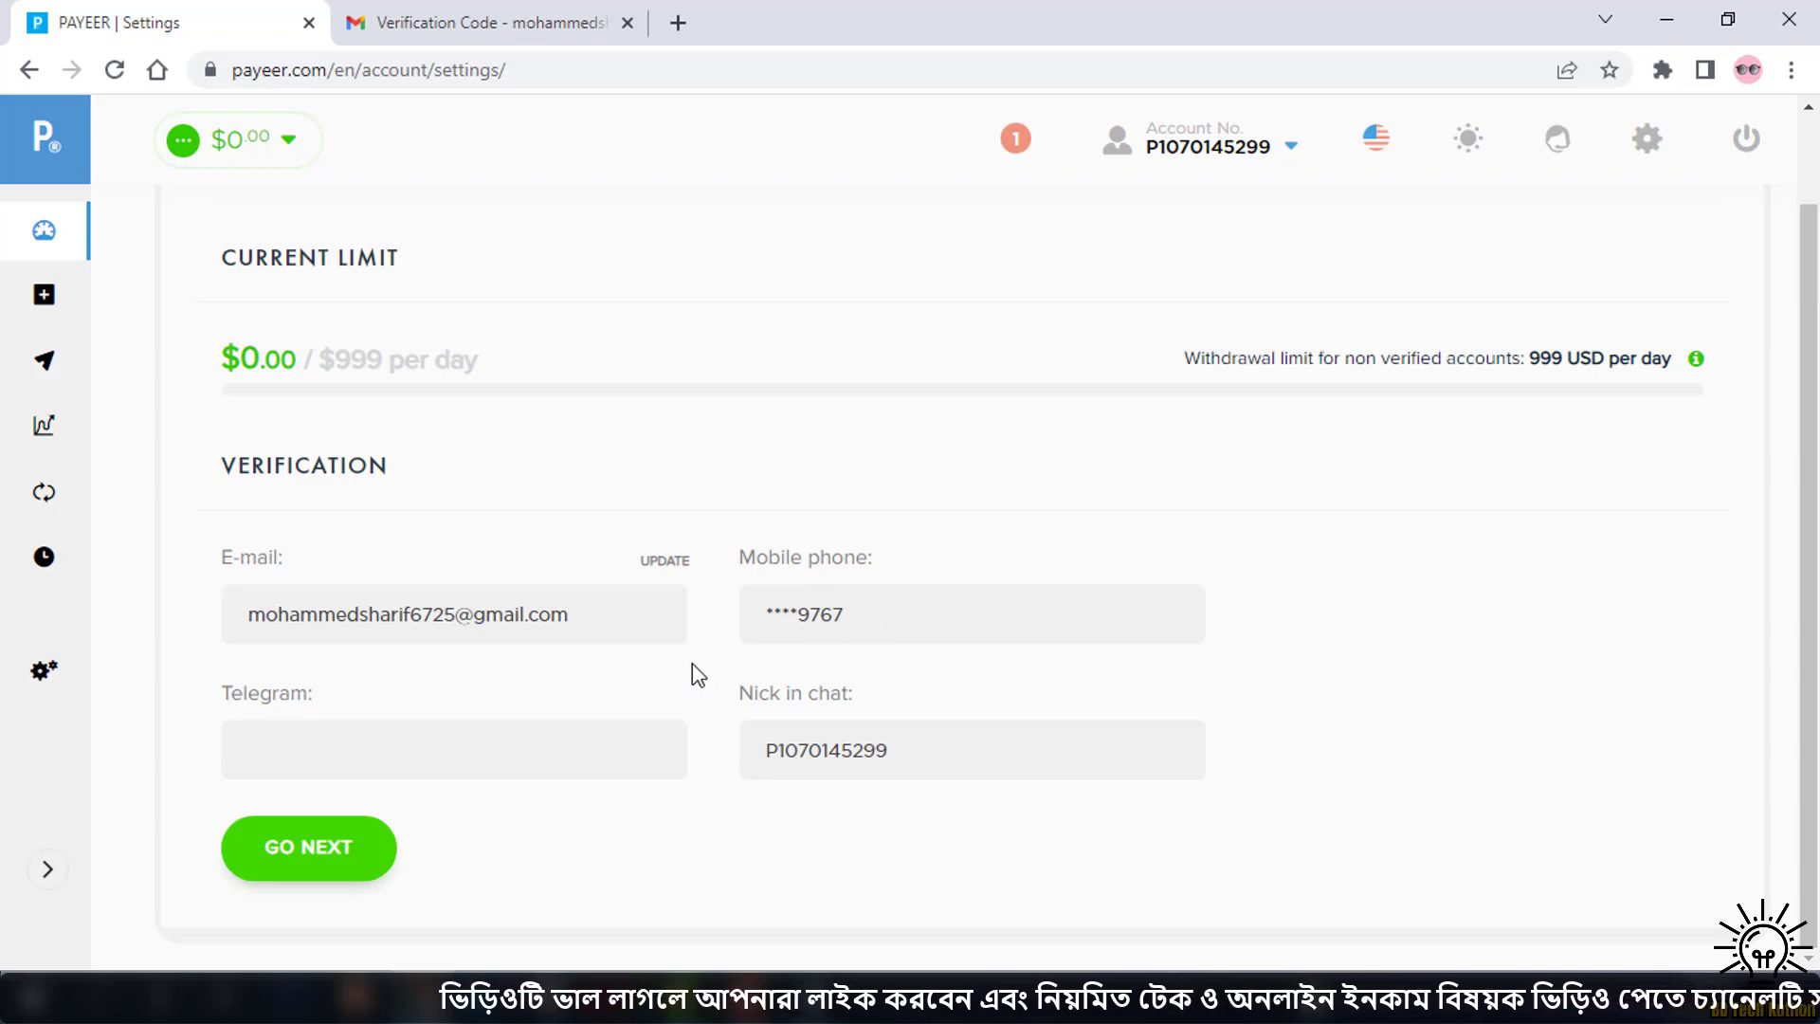
left_click(323, 756)
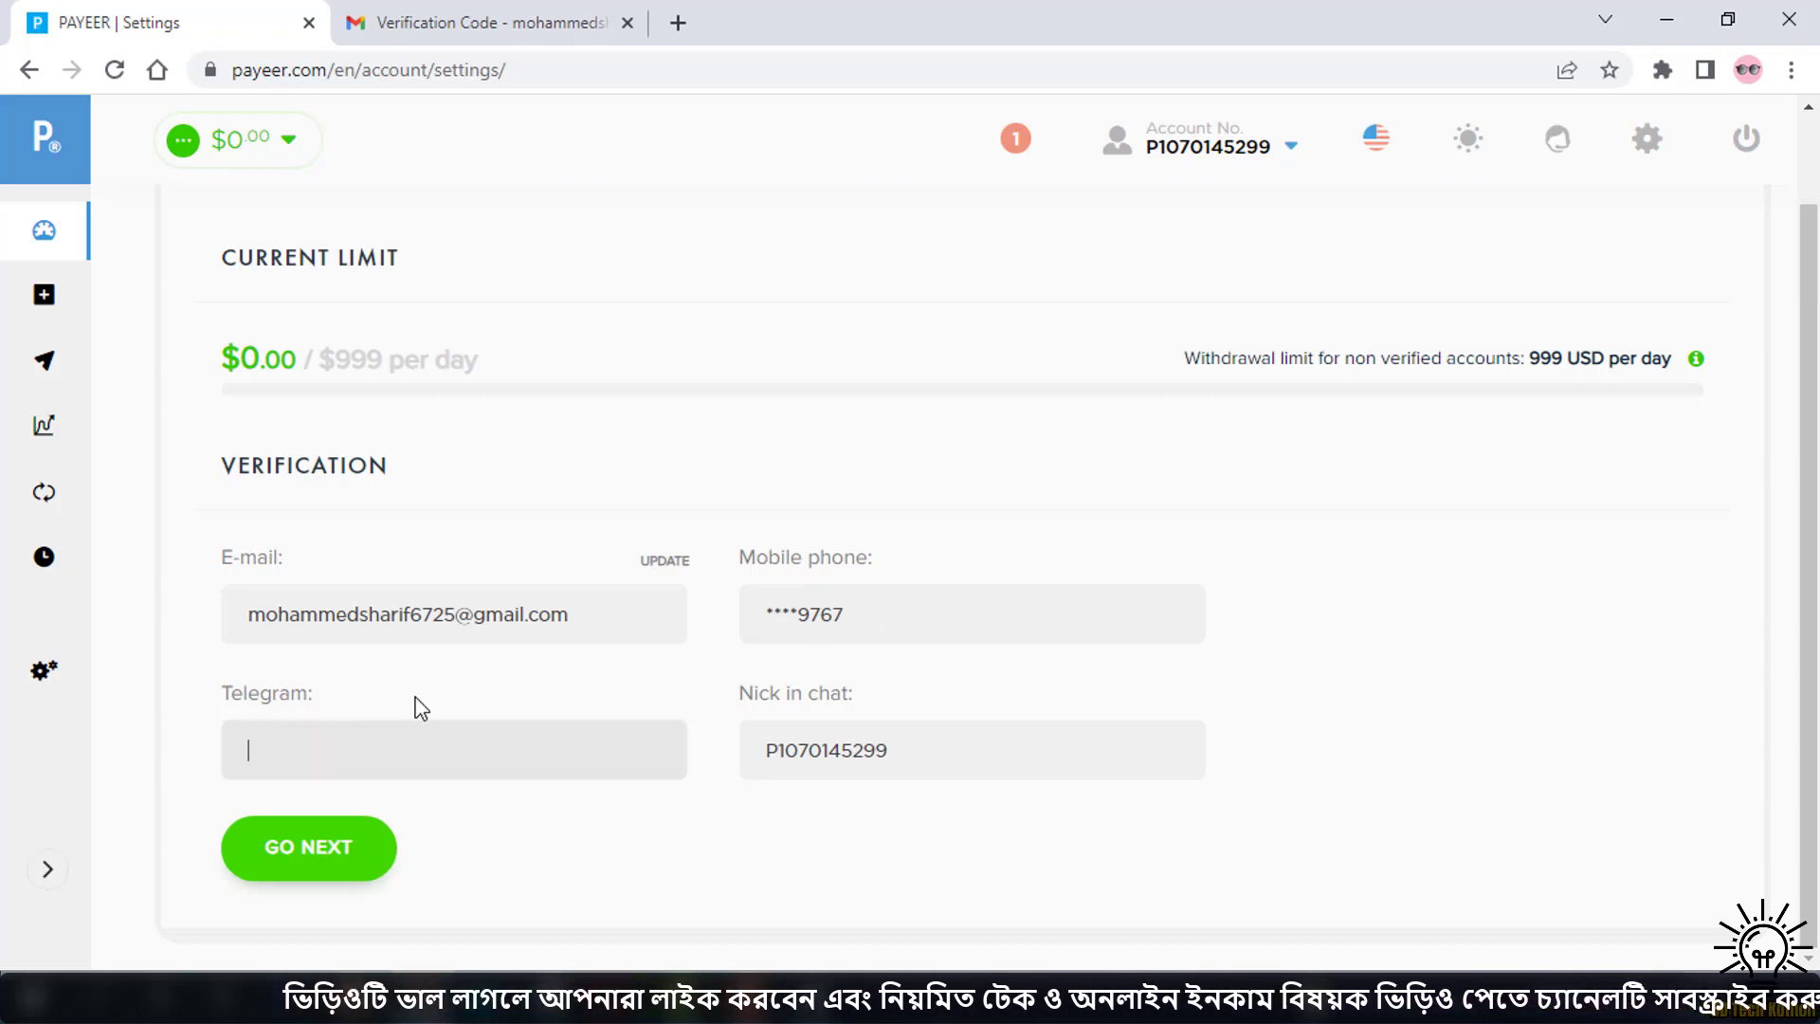
left_click(423, 675)
left_click(364, 744)
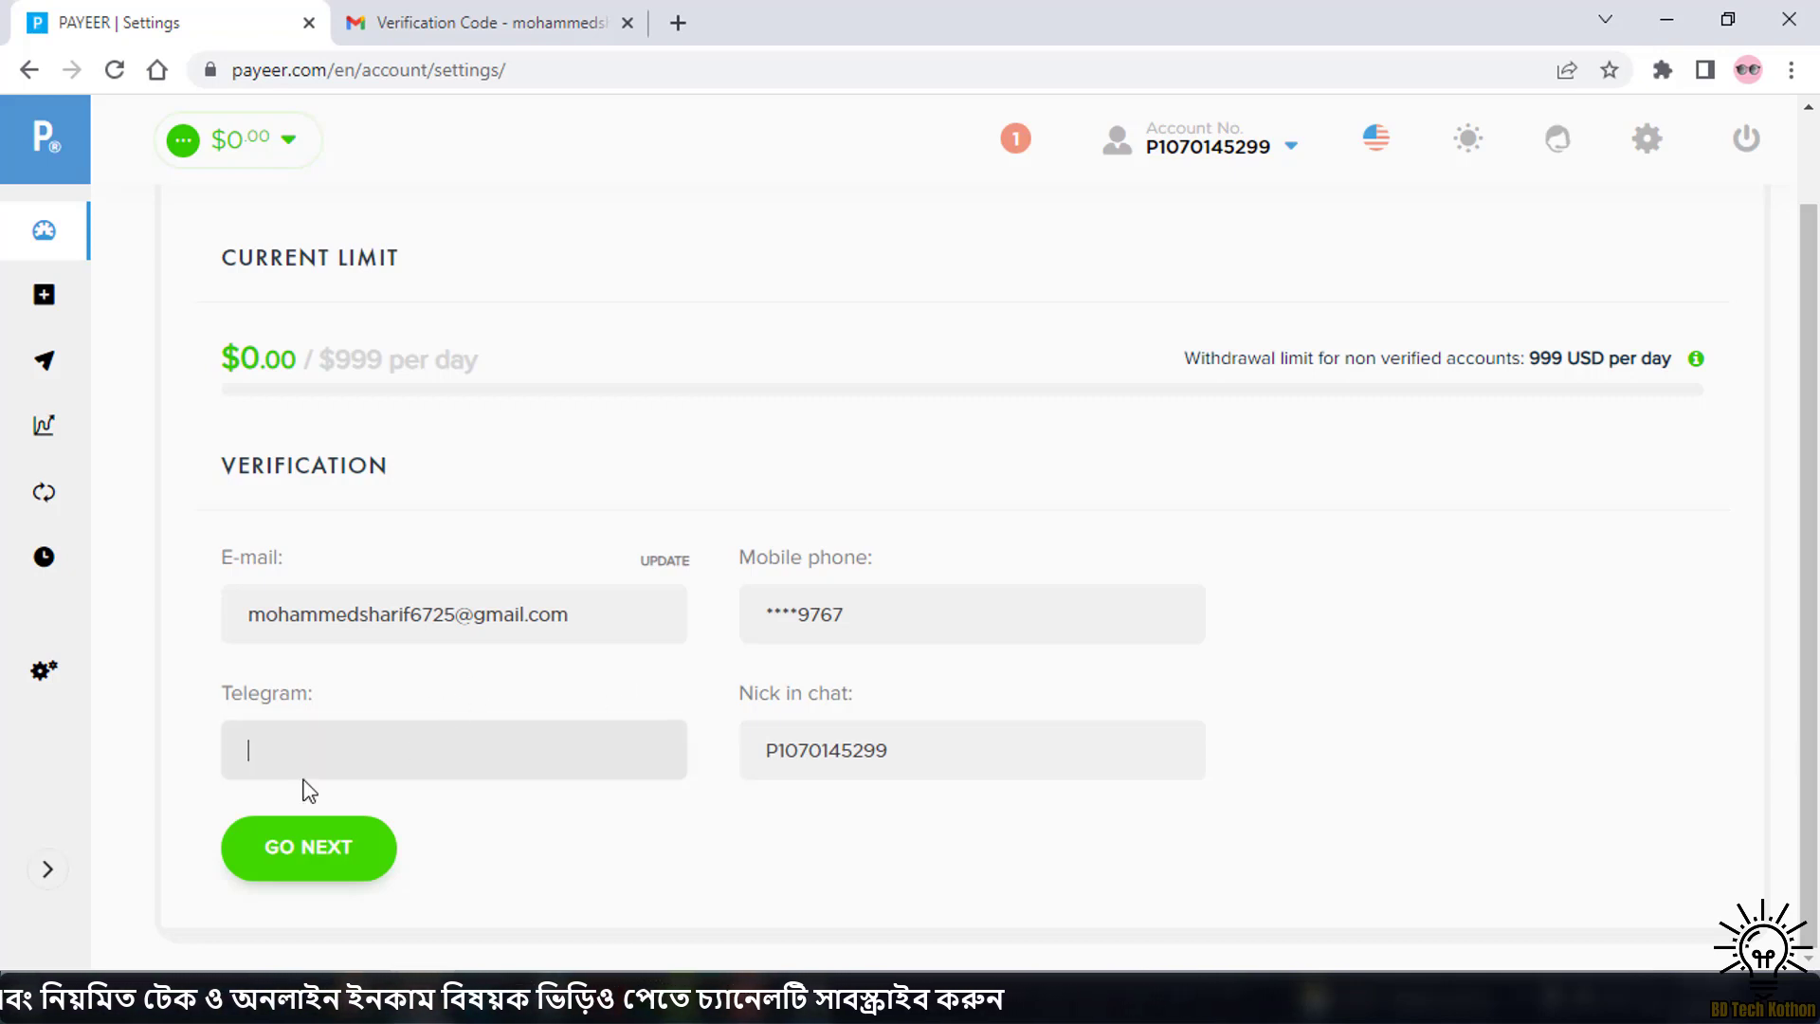
left_click(569, 867)
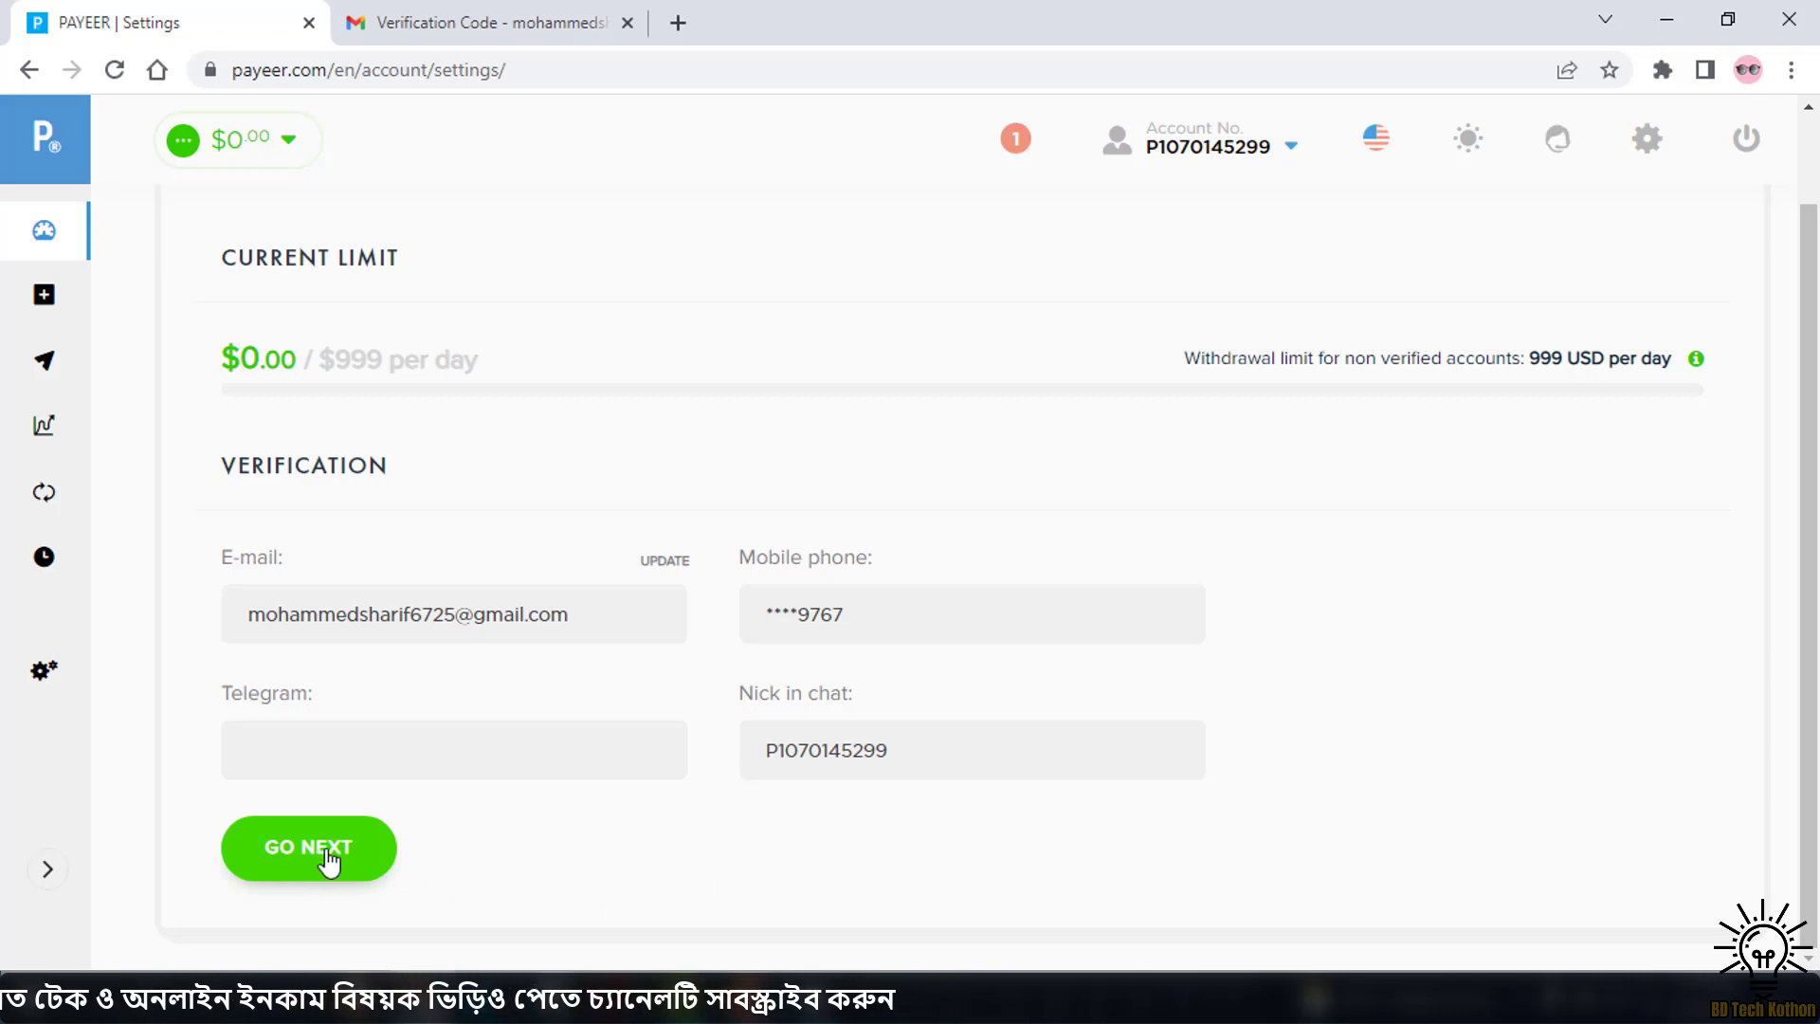
left_click(320, 857)
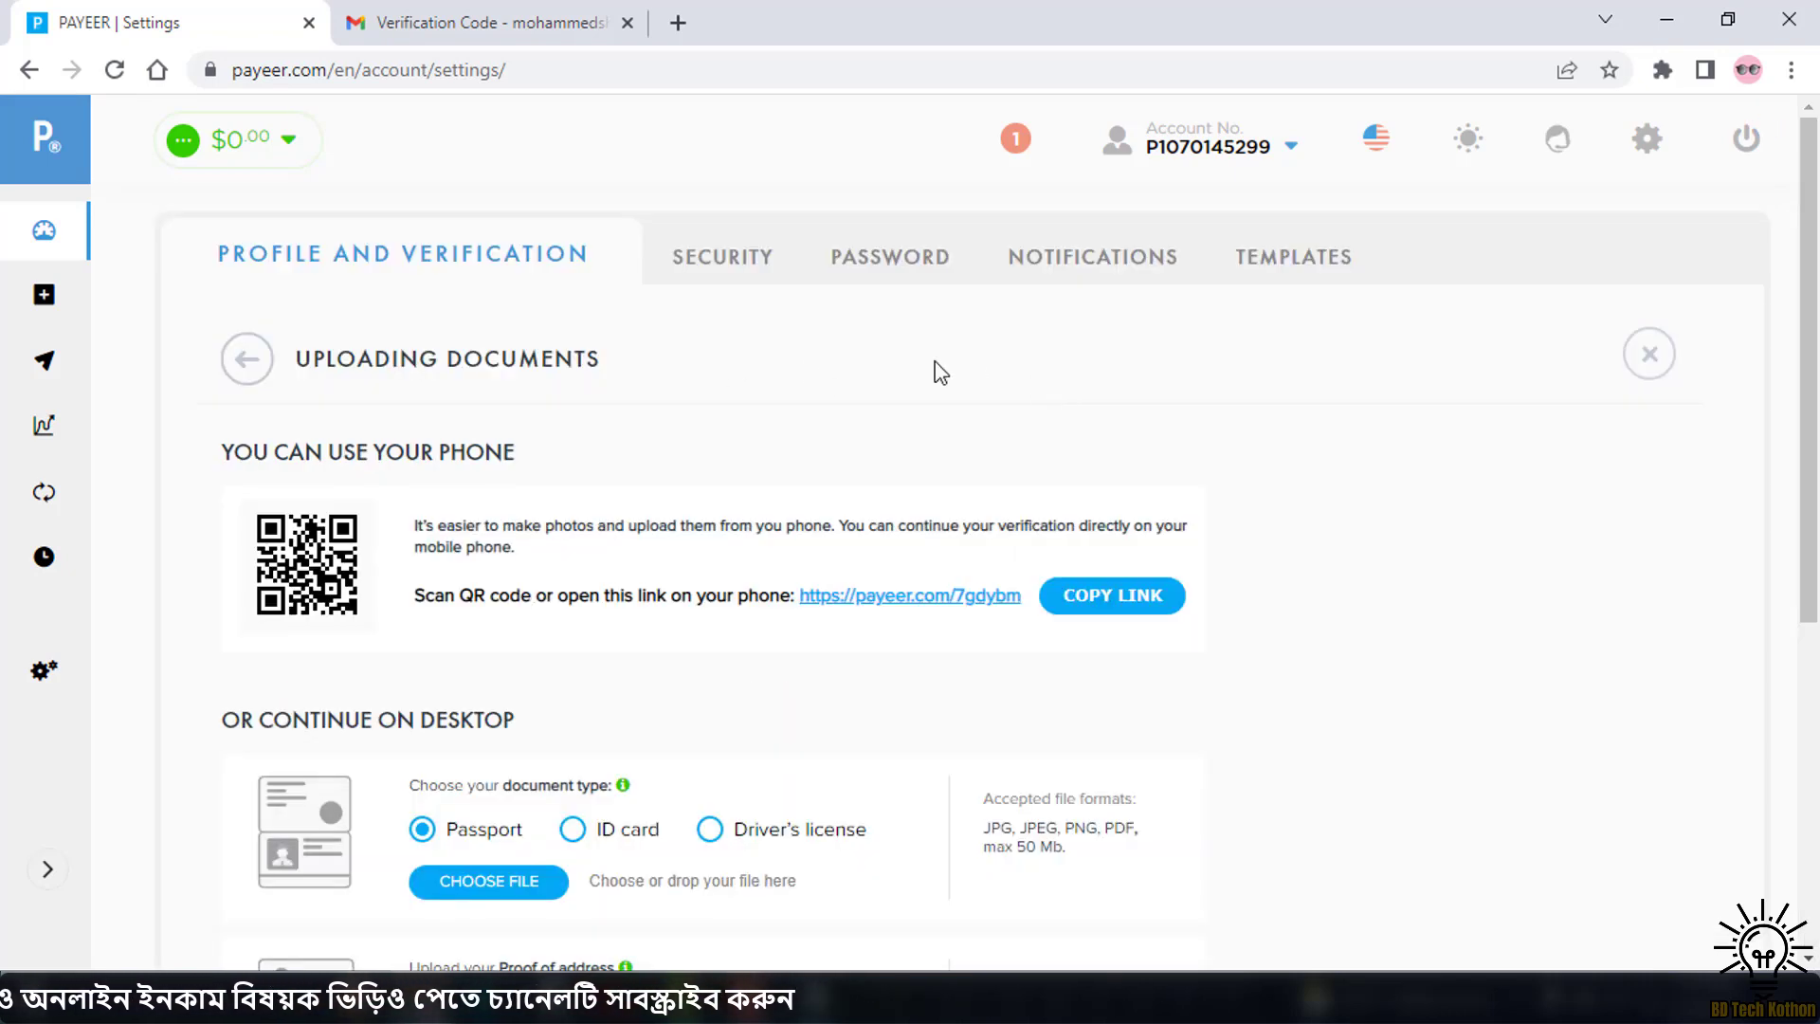
Review the Uploading Documents instructions, the QR code note and the desktop upload section
left_click_drag(629, 375, 284, 361)
left_click(1378, 386)
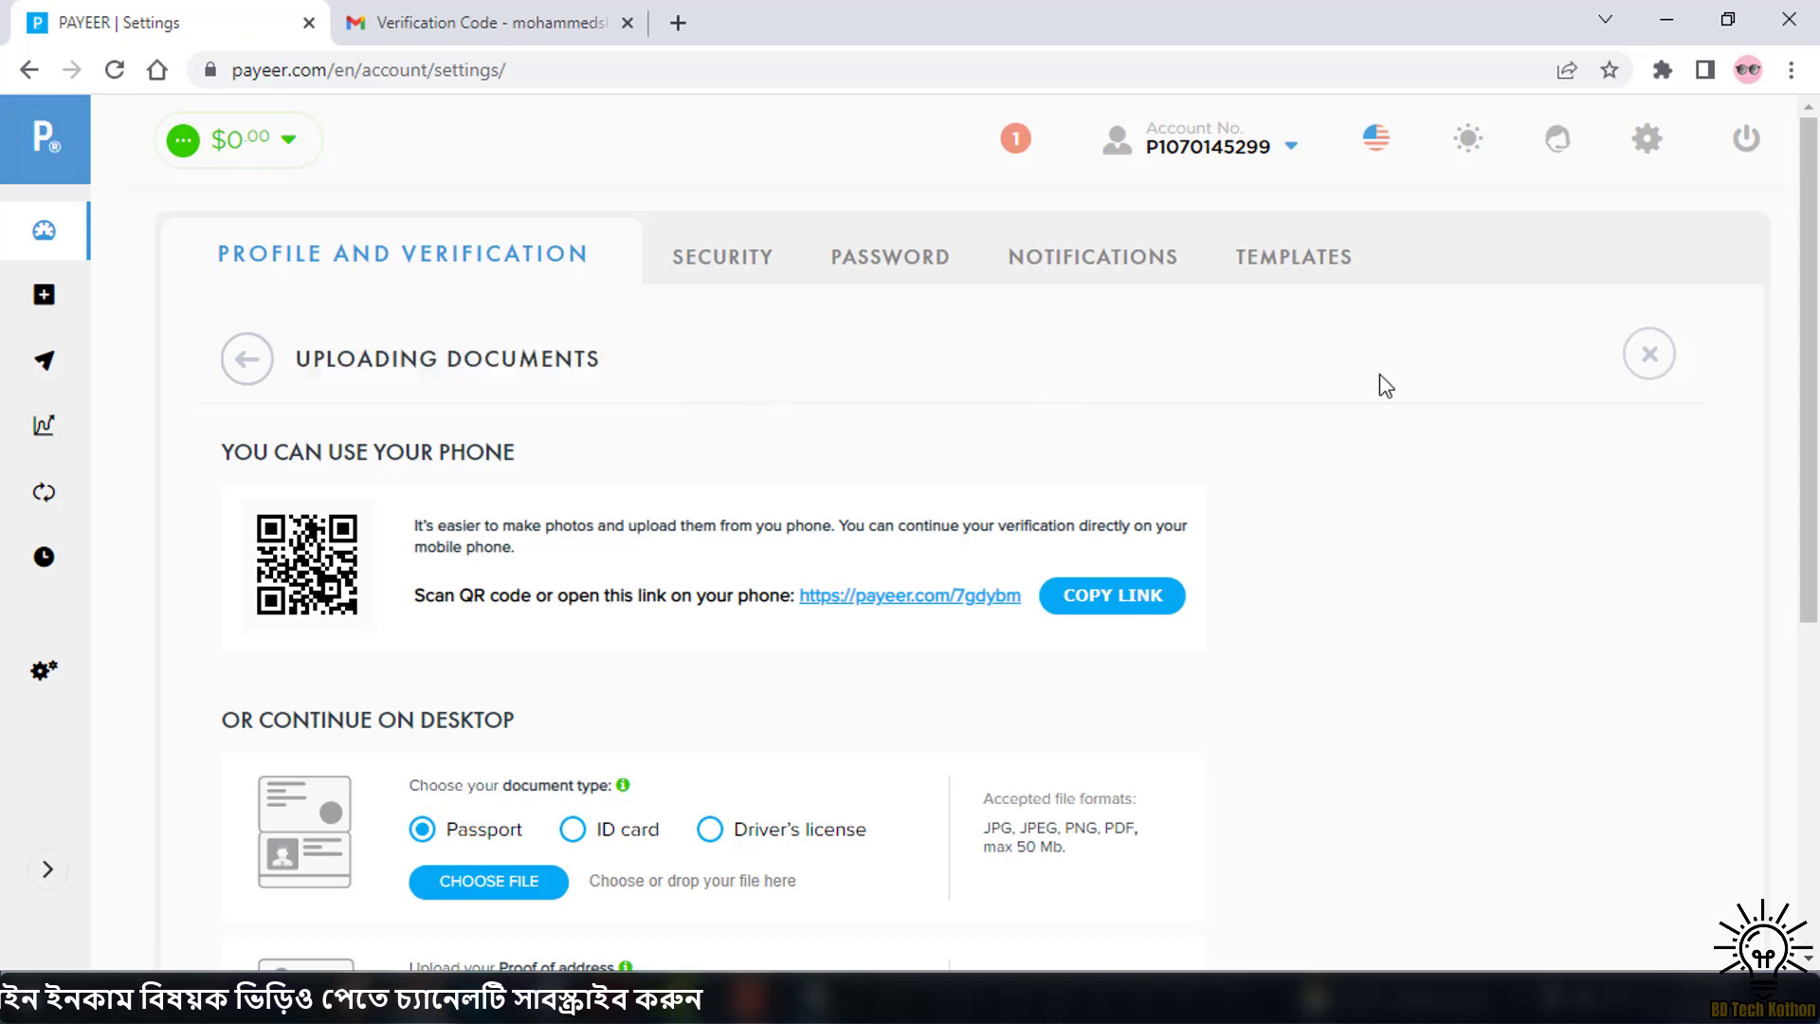
scroll(1378, 385, "down", 2)
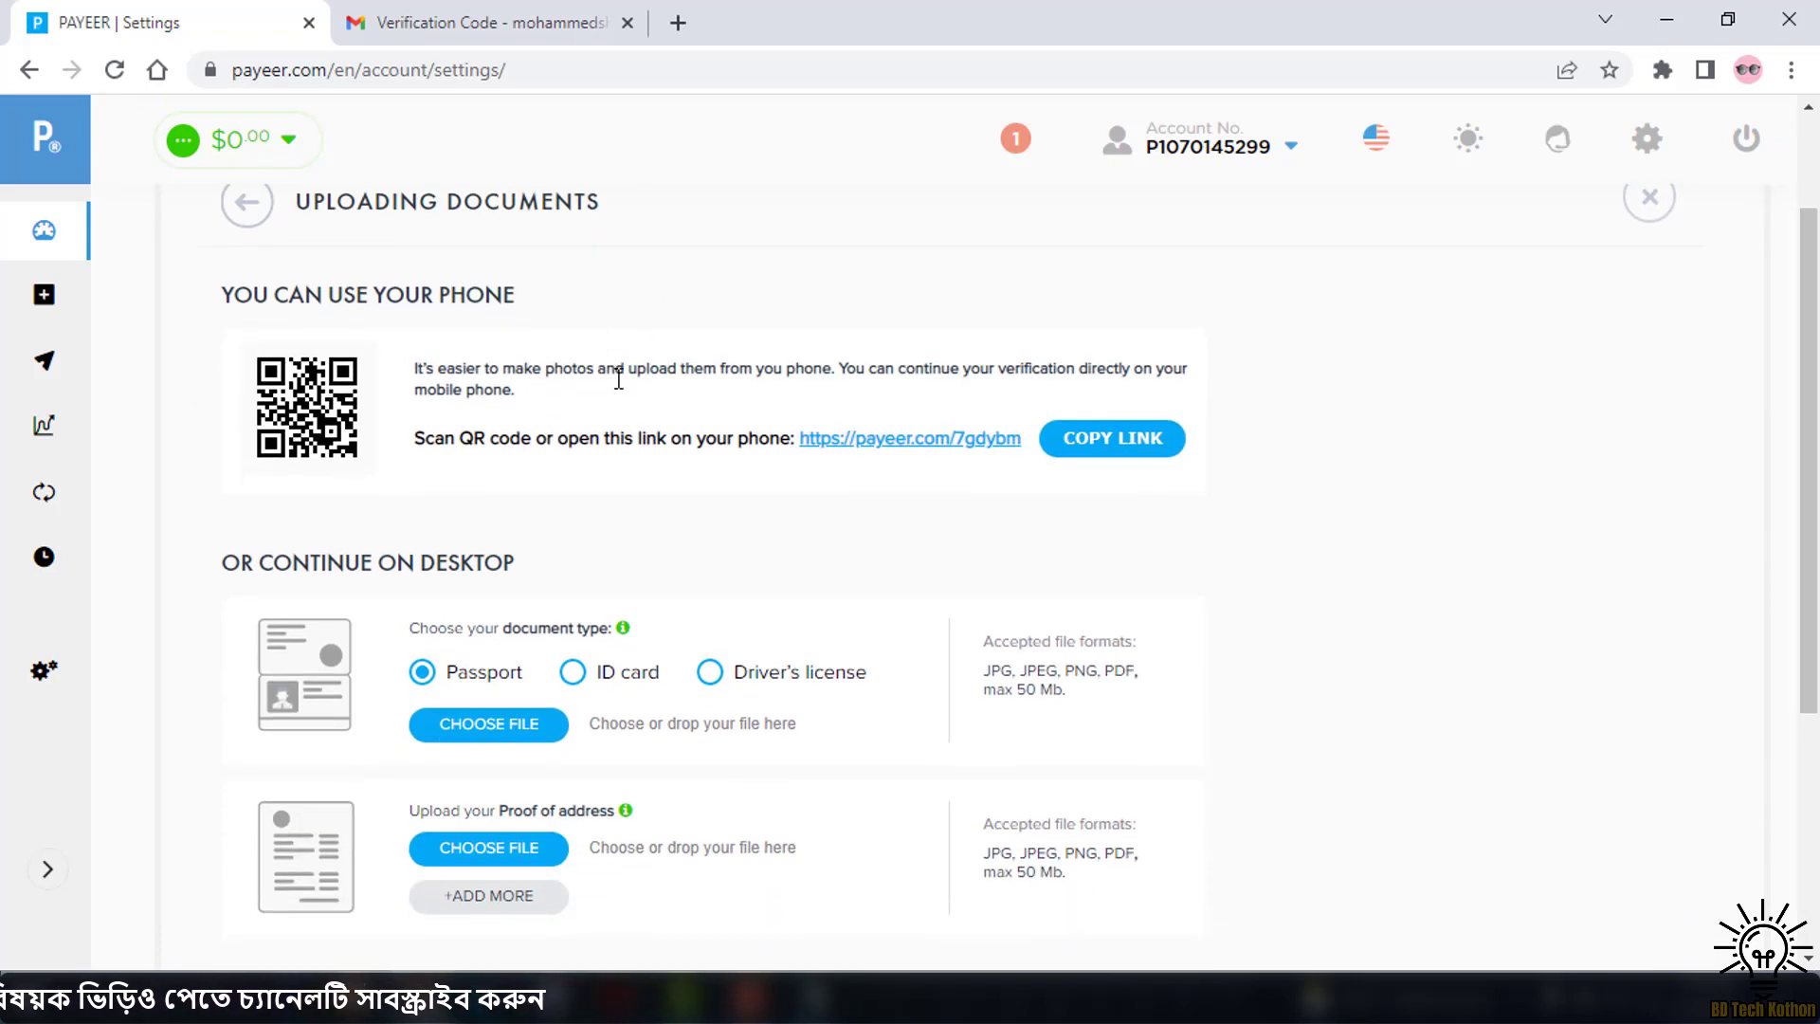
left_click_drag(209, 337, 415, 418)
left_click(676, 277)
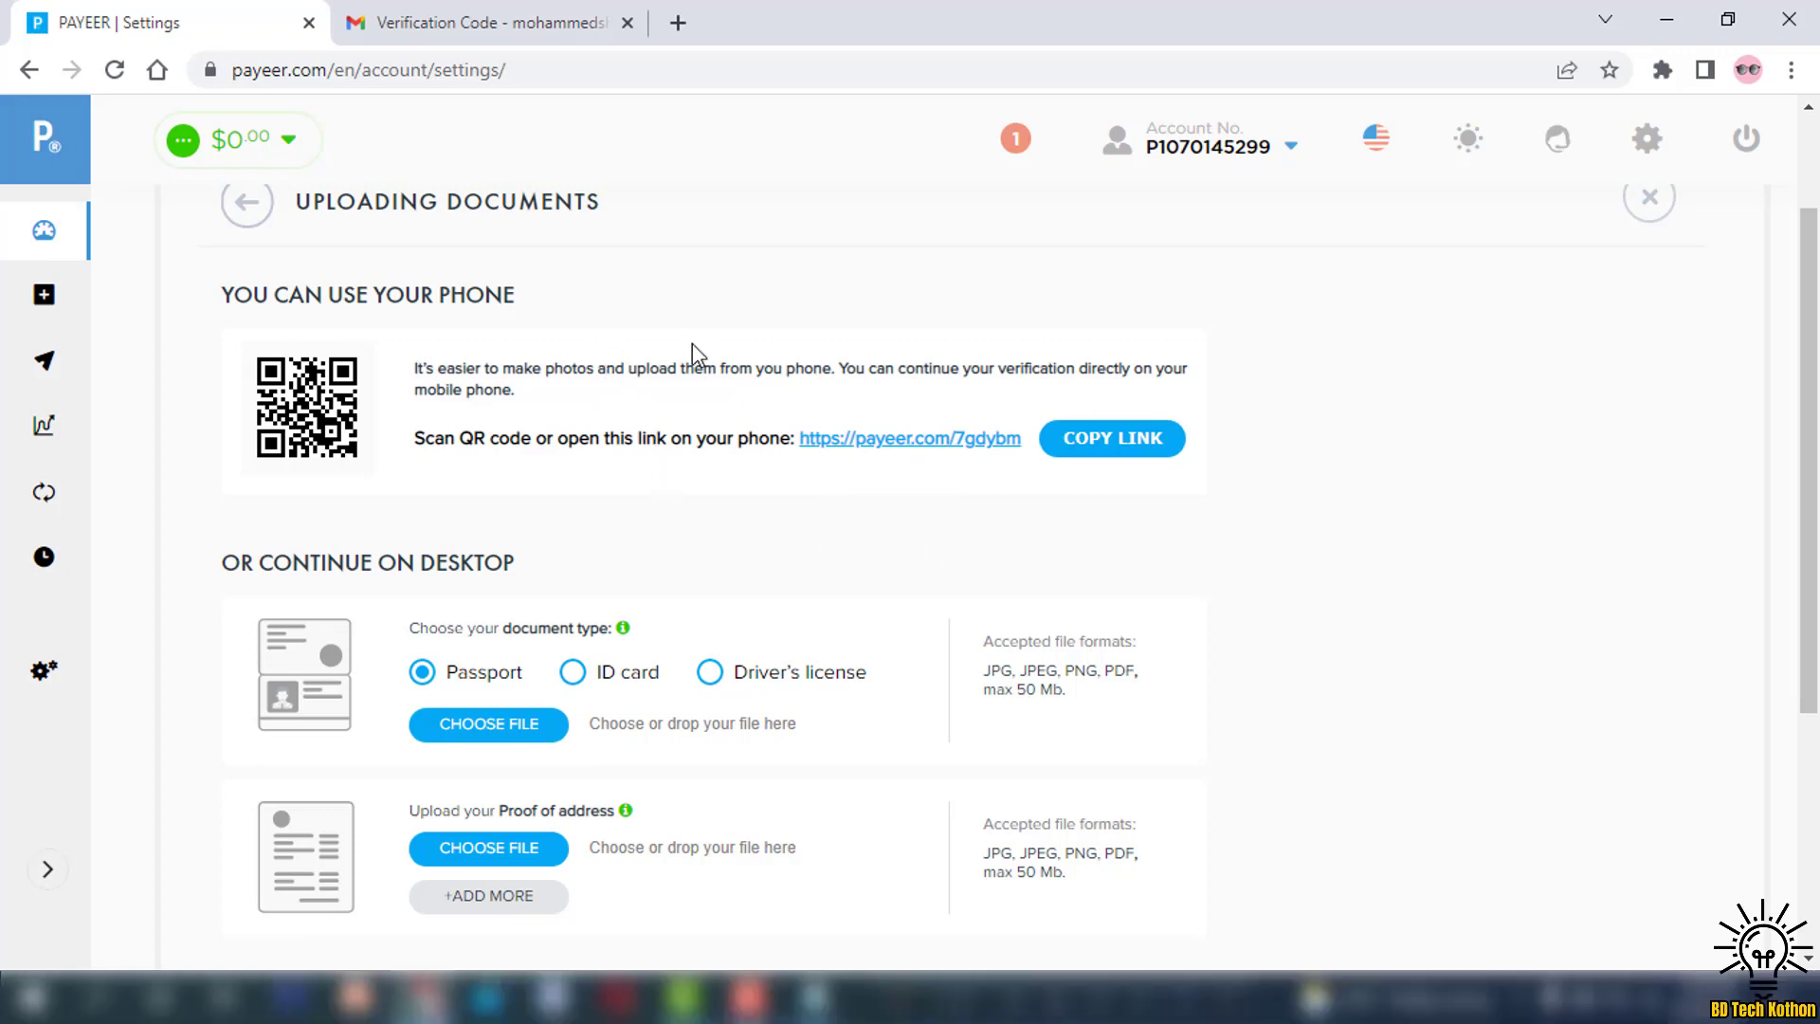
scroll(721, 398, "down", 2)
scroll(745, 442, "down", 1)
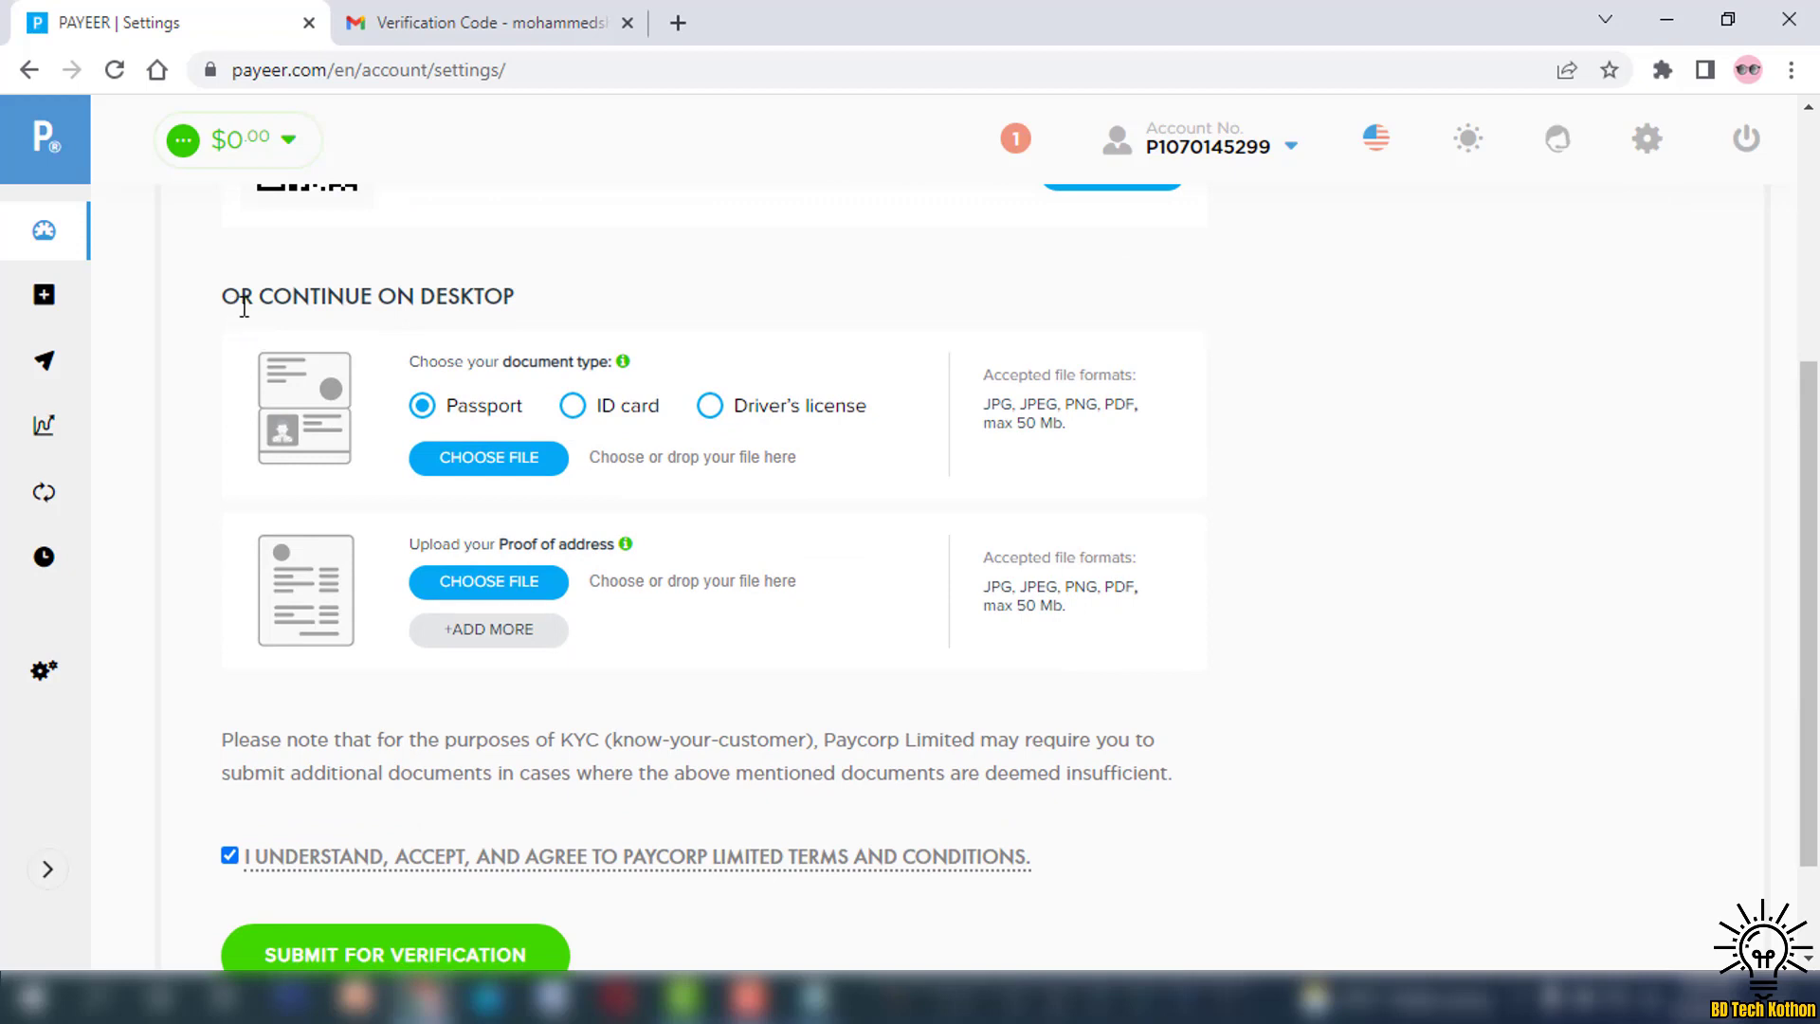
left_click_drag(296, 306, 483, 304)
left_click(548, 321)
Select ID card as the document type, bringing up two image slots
left_click(586, 409)
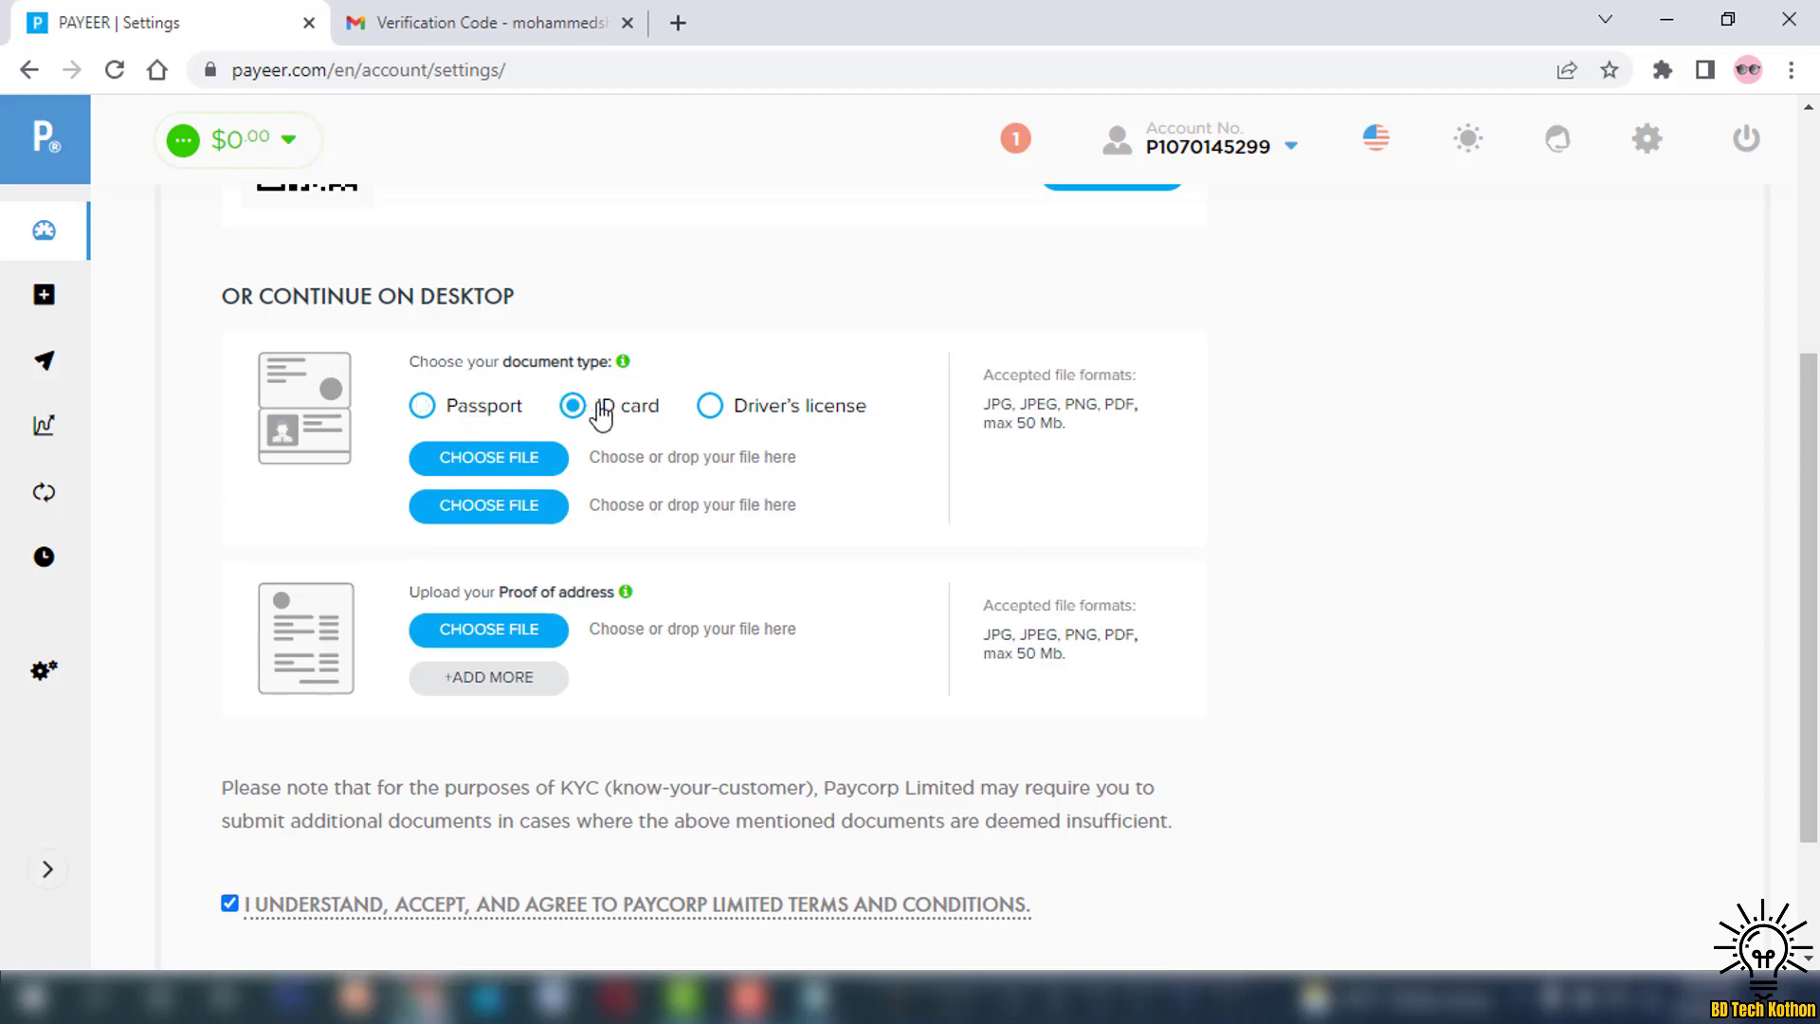
left_click(465, 410)
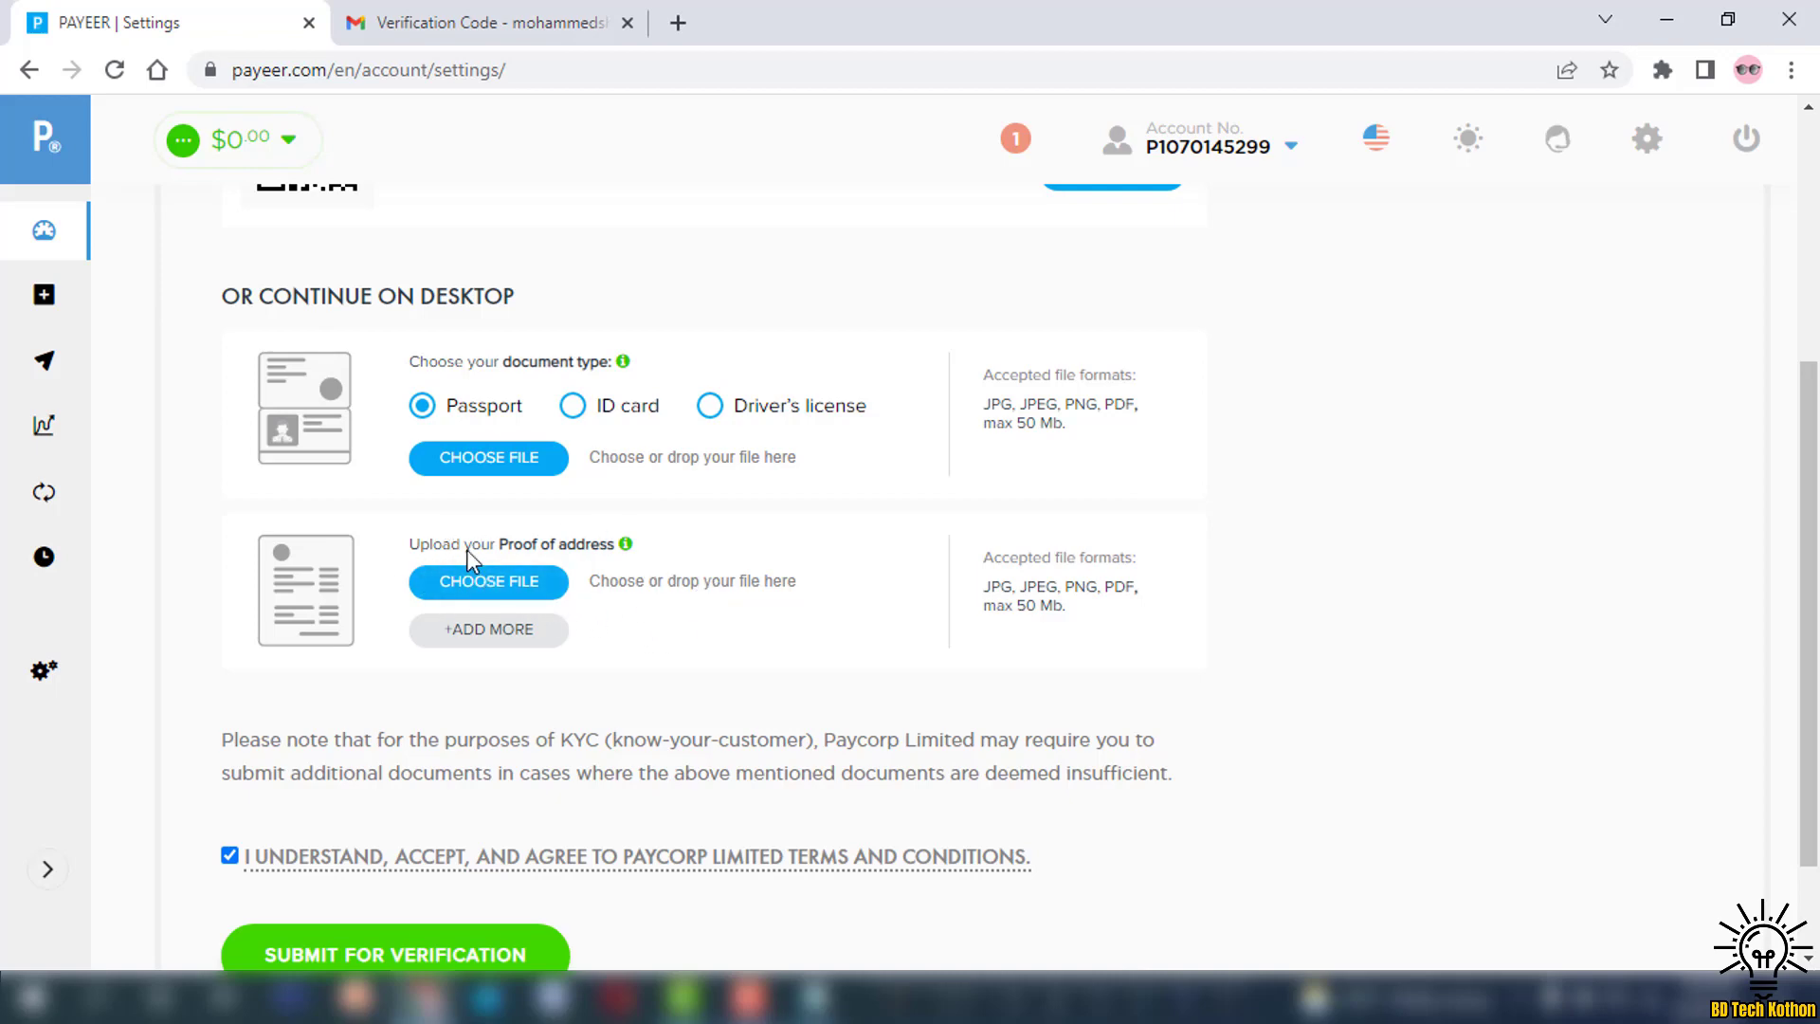
left_click_drag(513, 545, 684, 540)
left_click(699, 527)
scroll(624, 332, "up", 1)
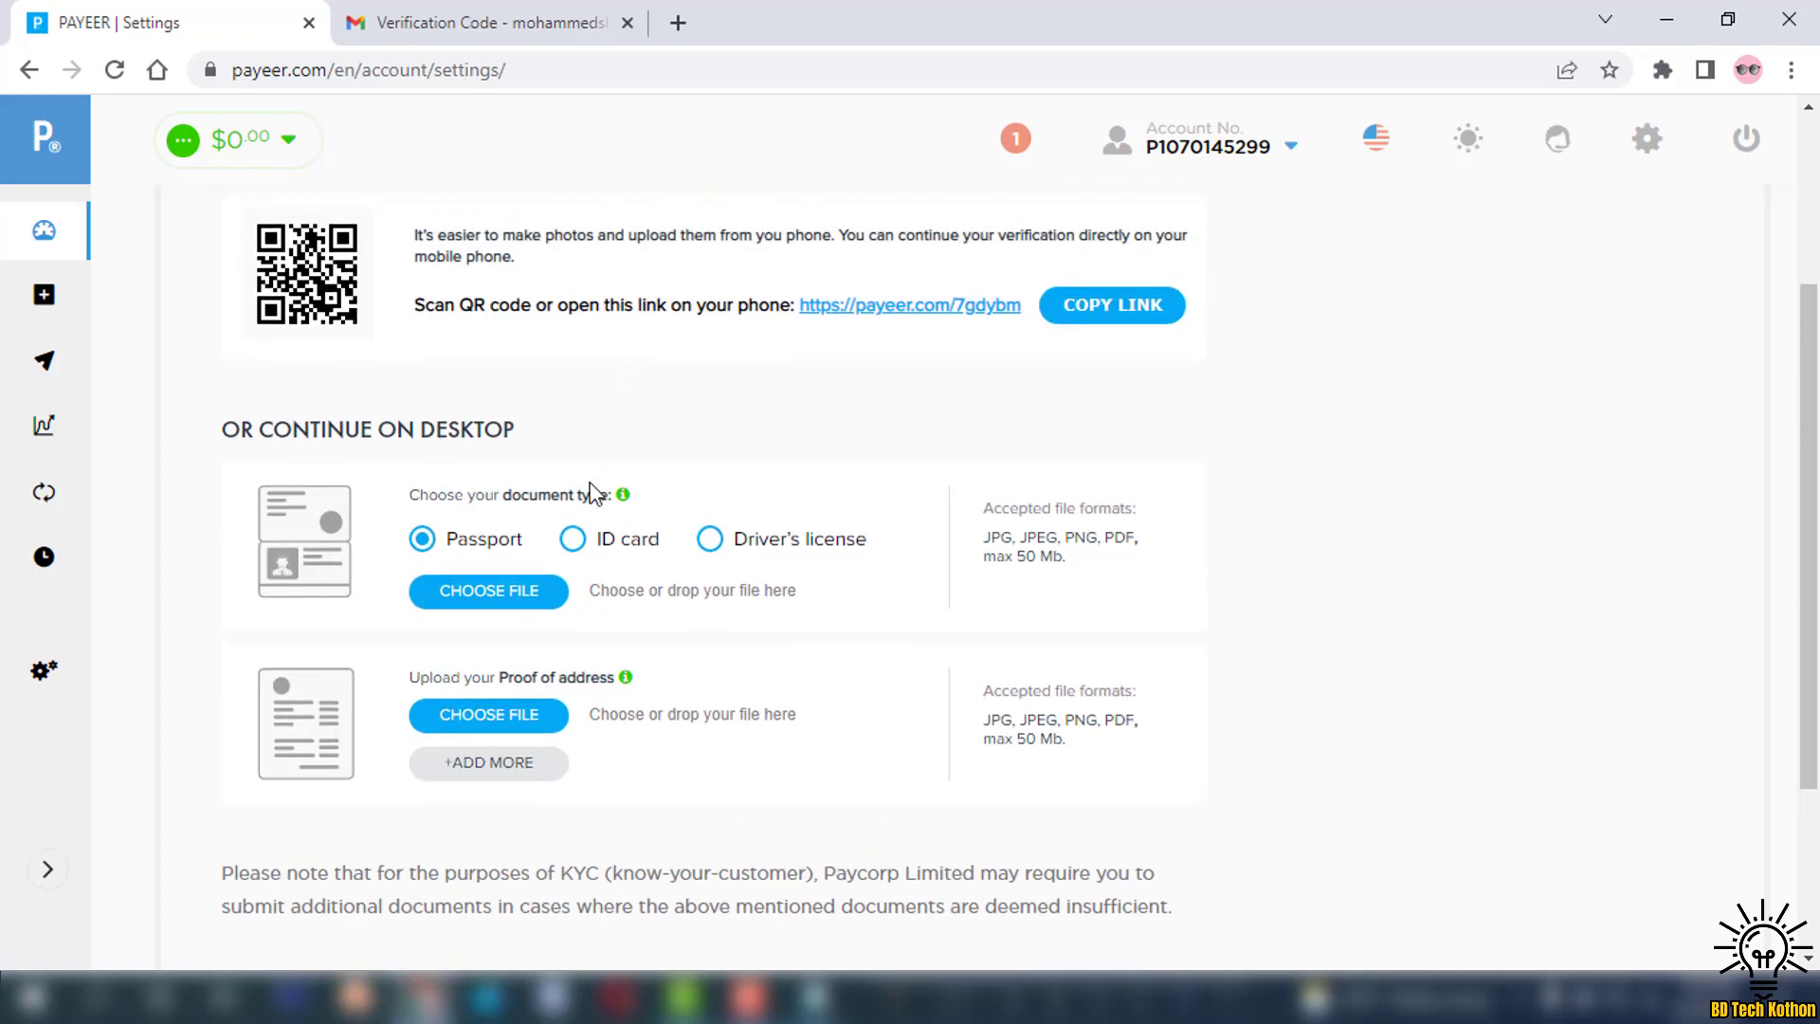
left_click(573, 539)
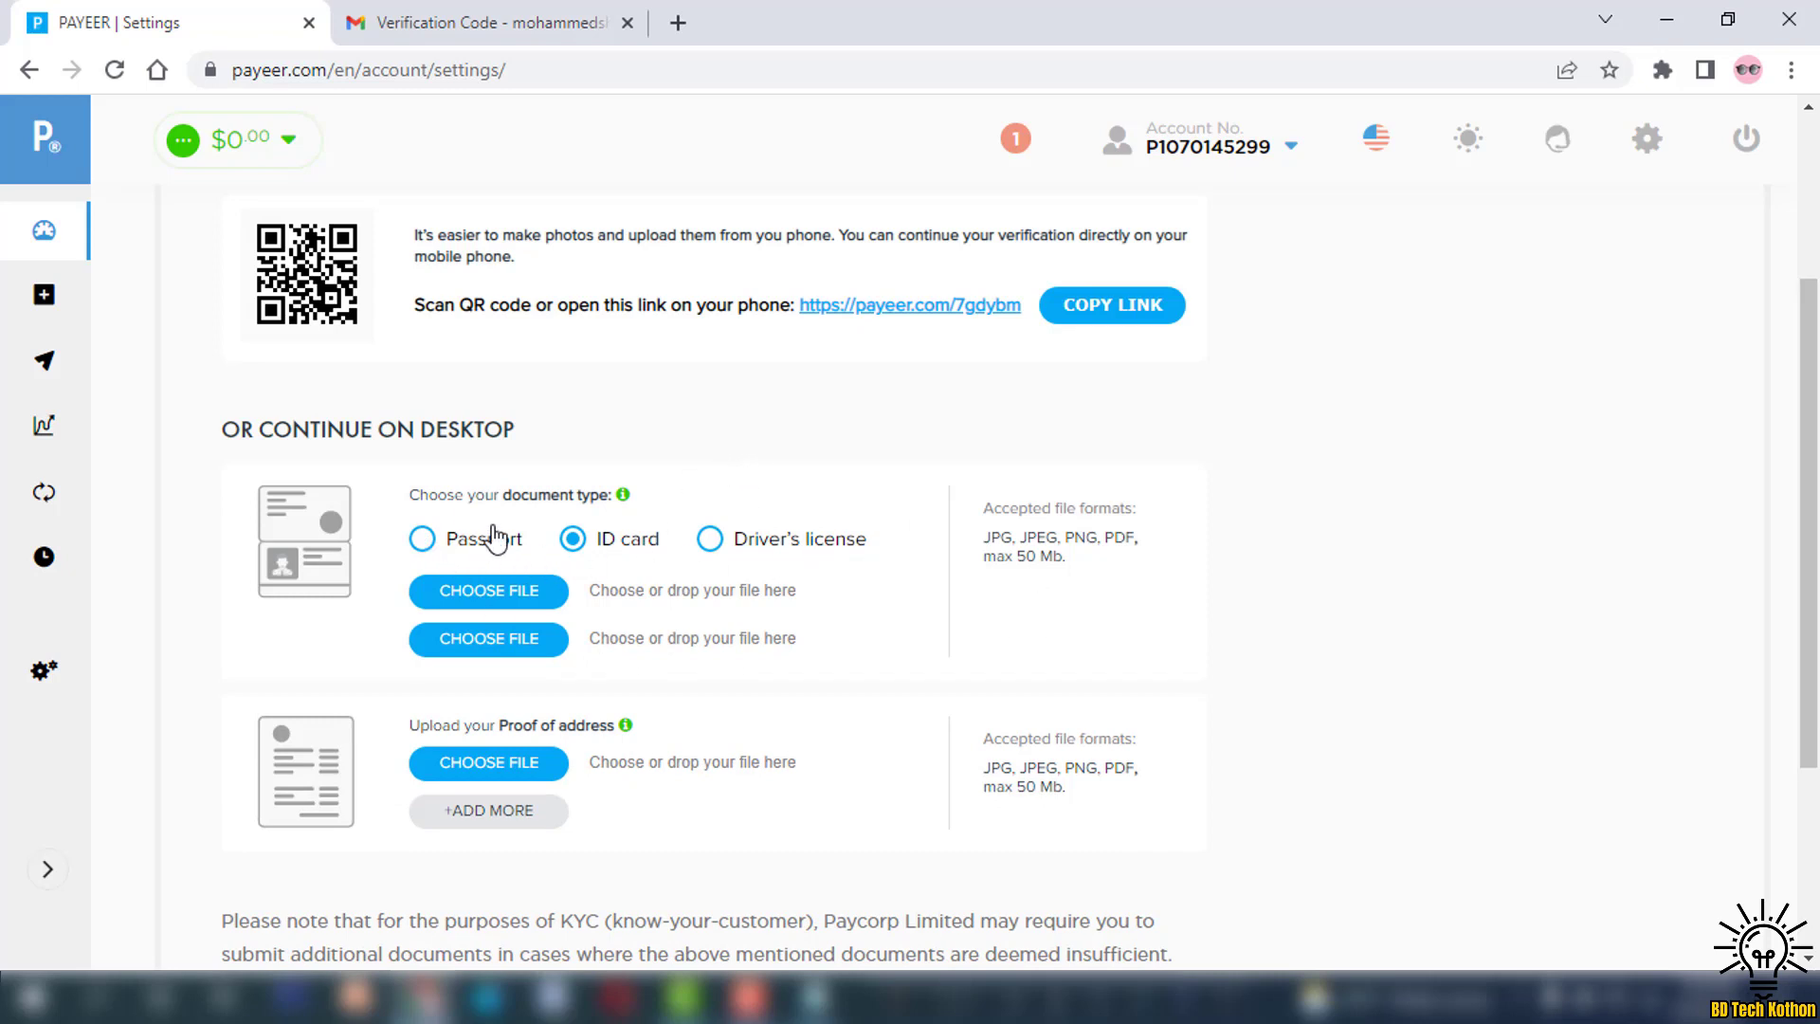
scroll(607, 565, "down", 1)
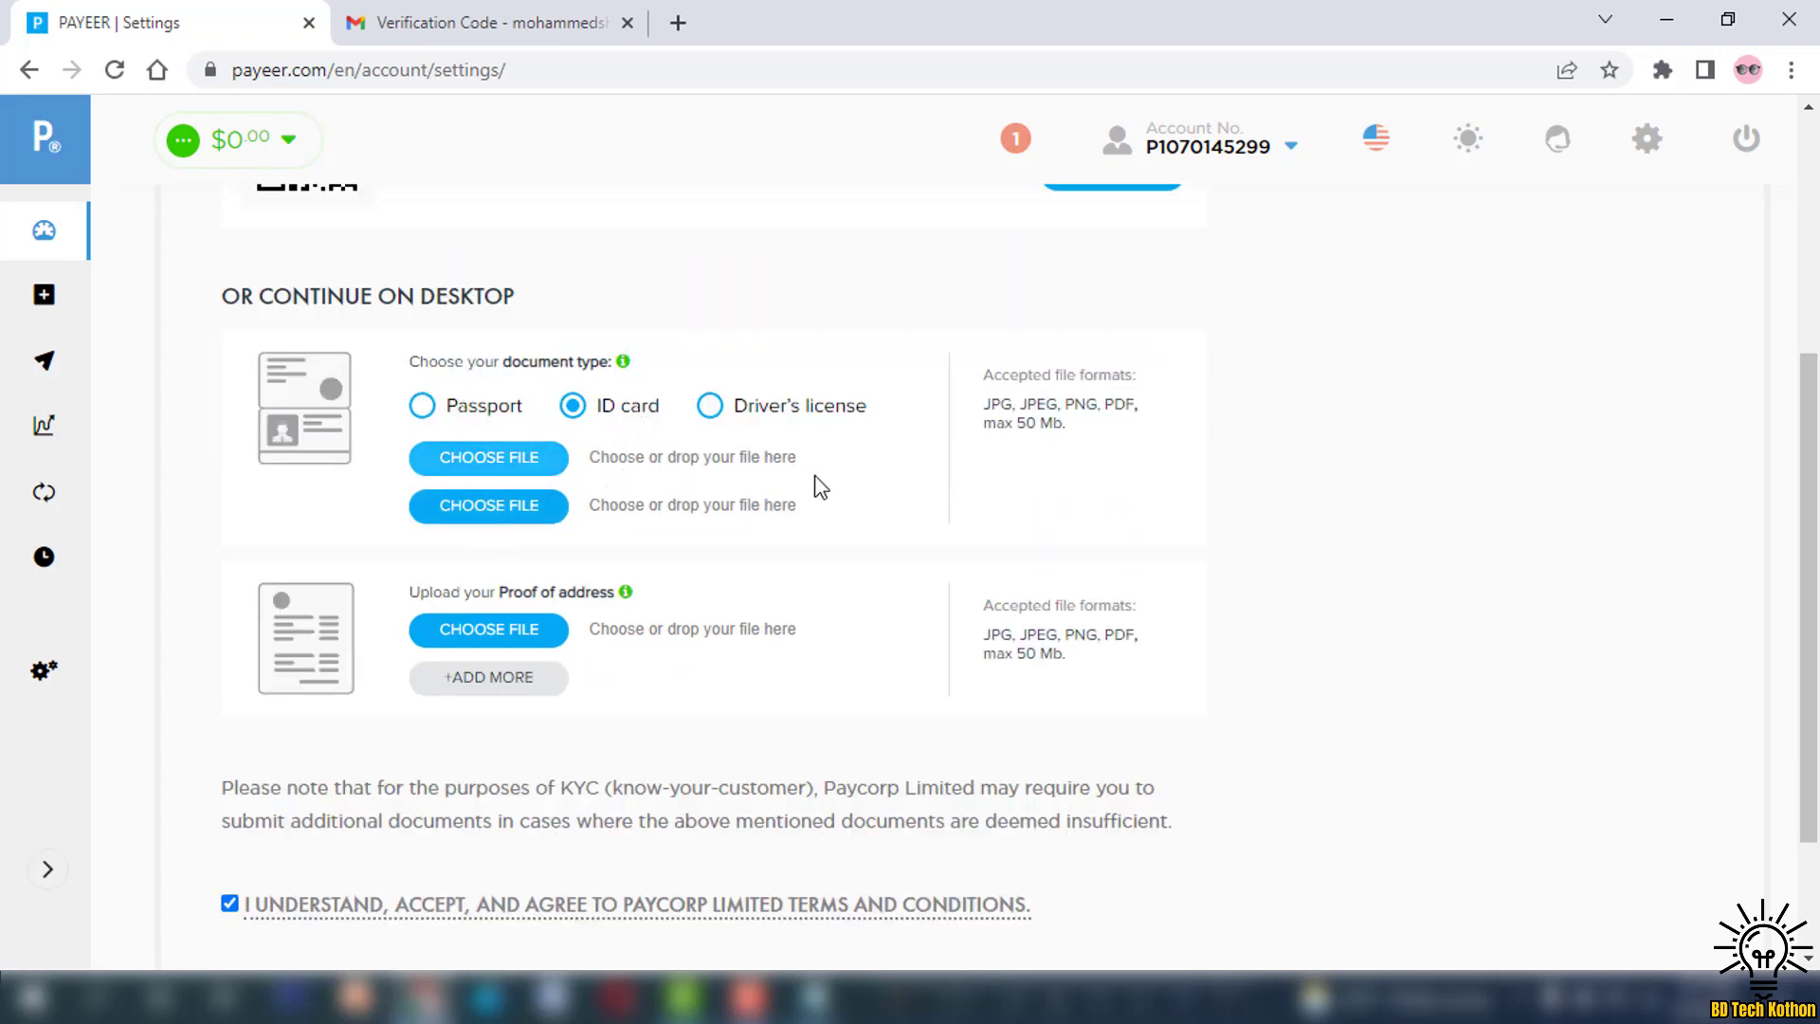
Attach front-2.png from the 'my id card' folder as the first ID card image
left_click(520, 463)
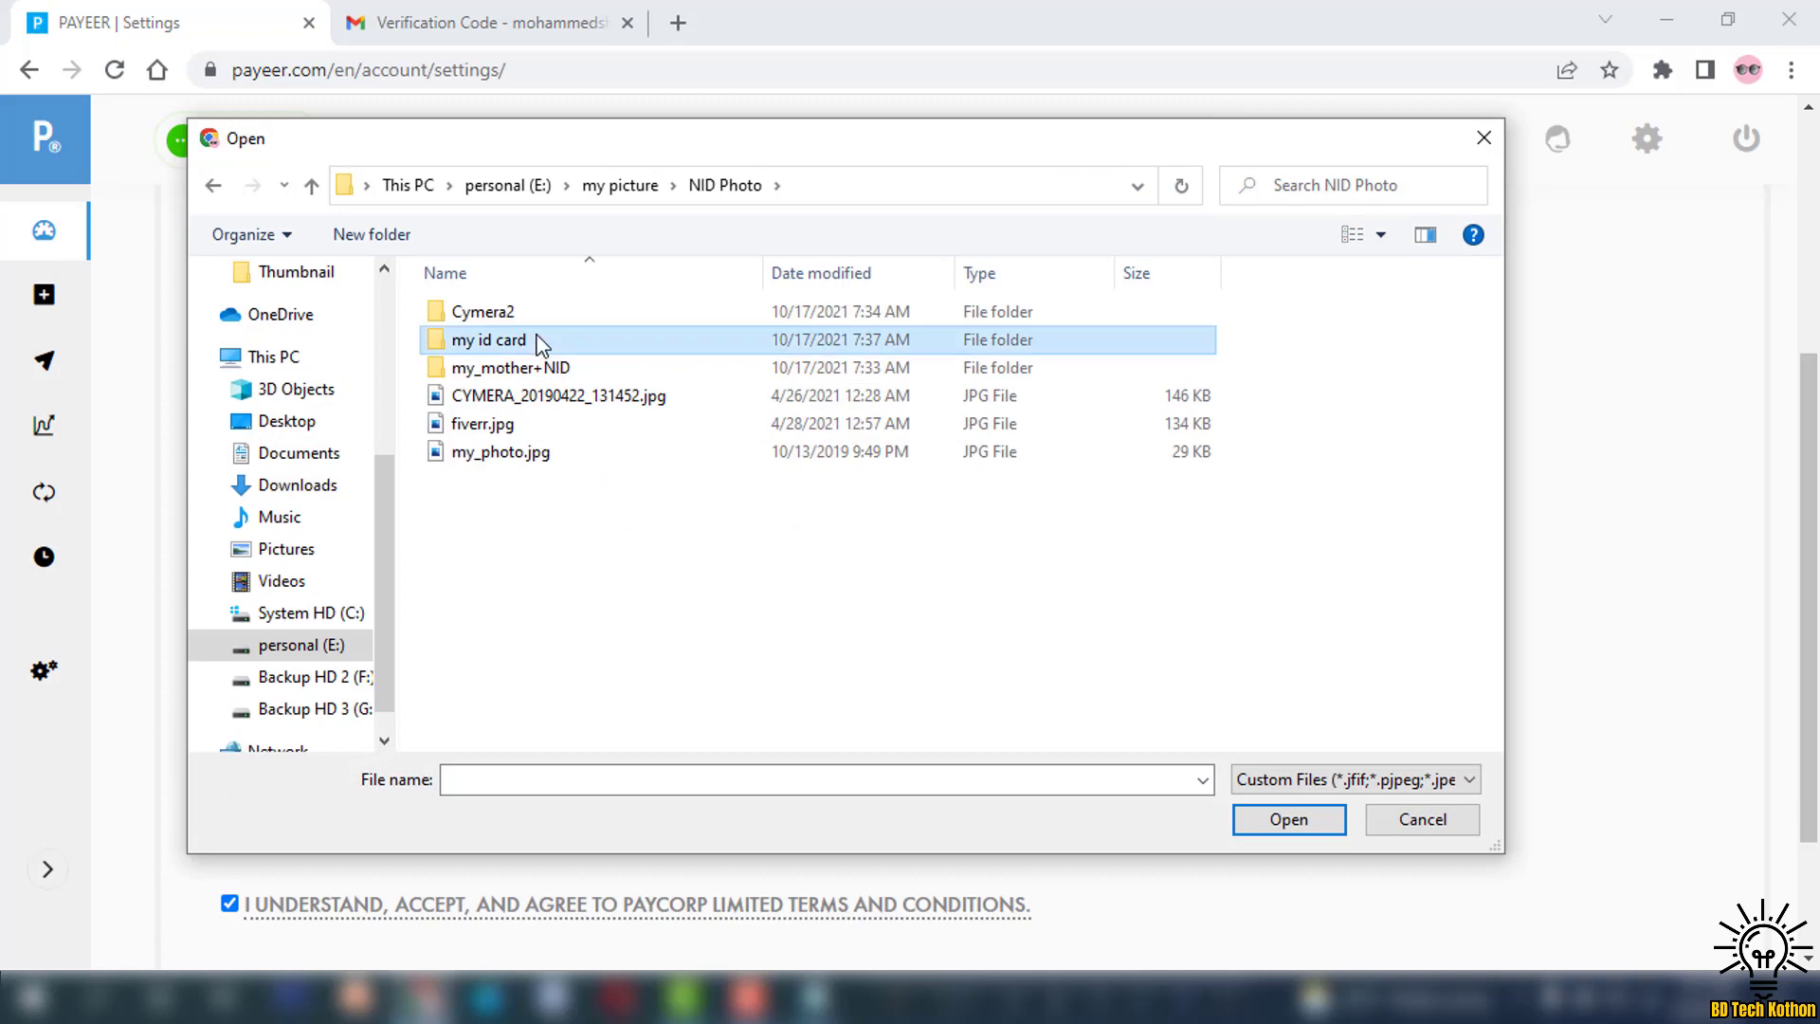
double_click(532, 343)
mouse_move(760, 140)
left_mouse_down()
mouse_move(768, 169)
mouse_move(739, 149)
left_mouse_up()
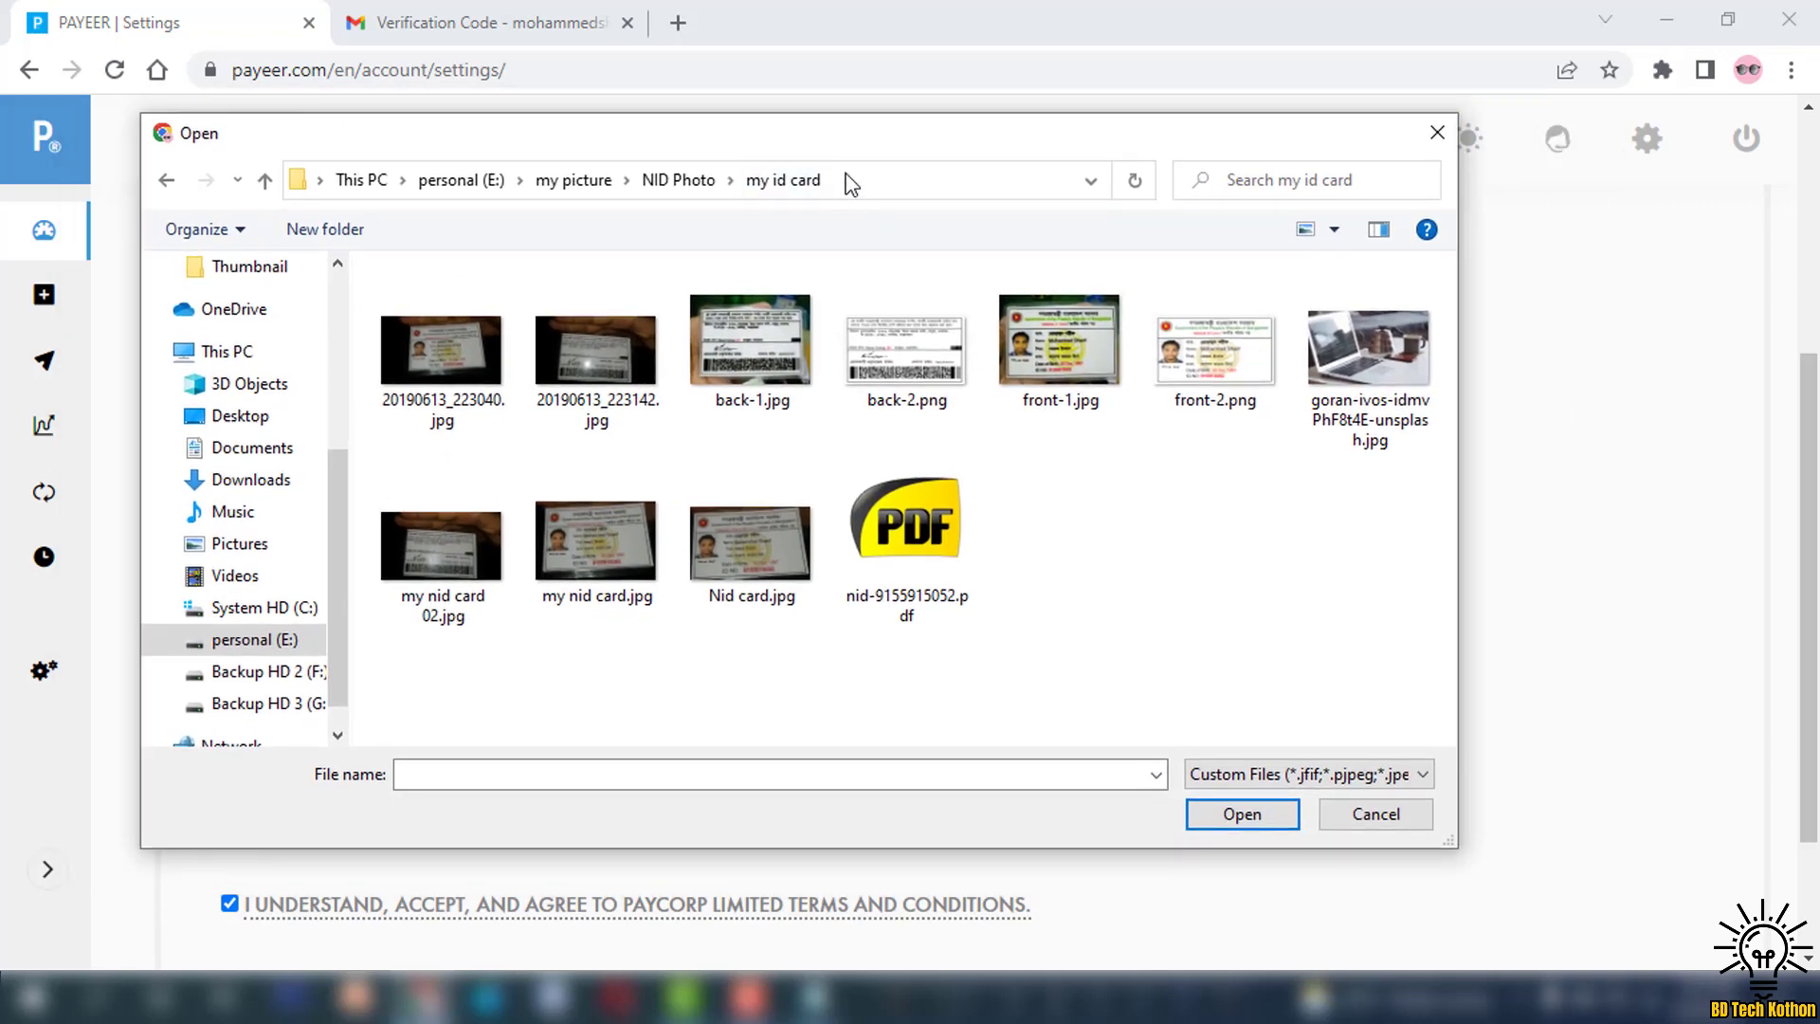
left_click_drag(808, 133, 849, 119)
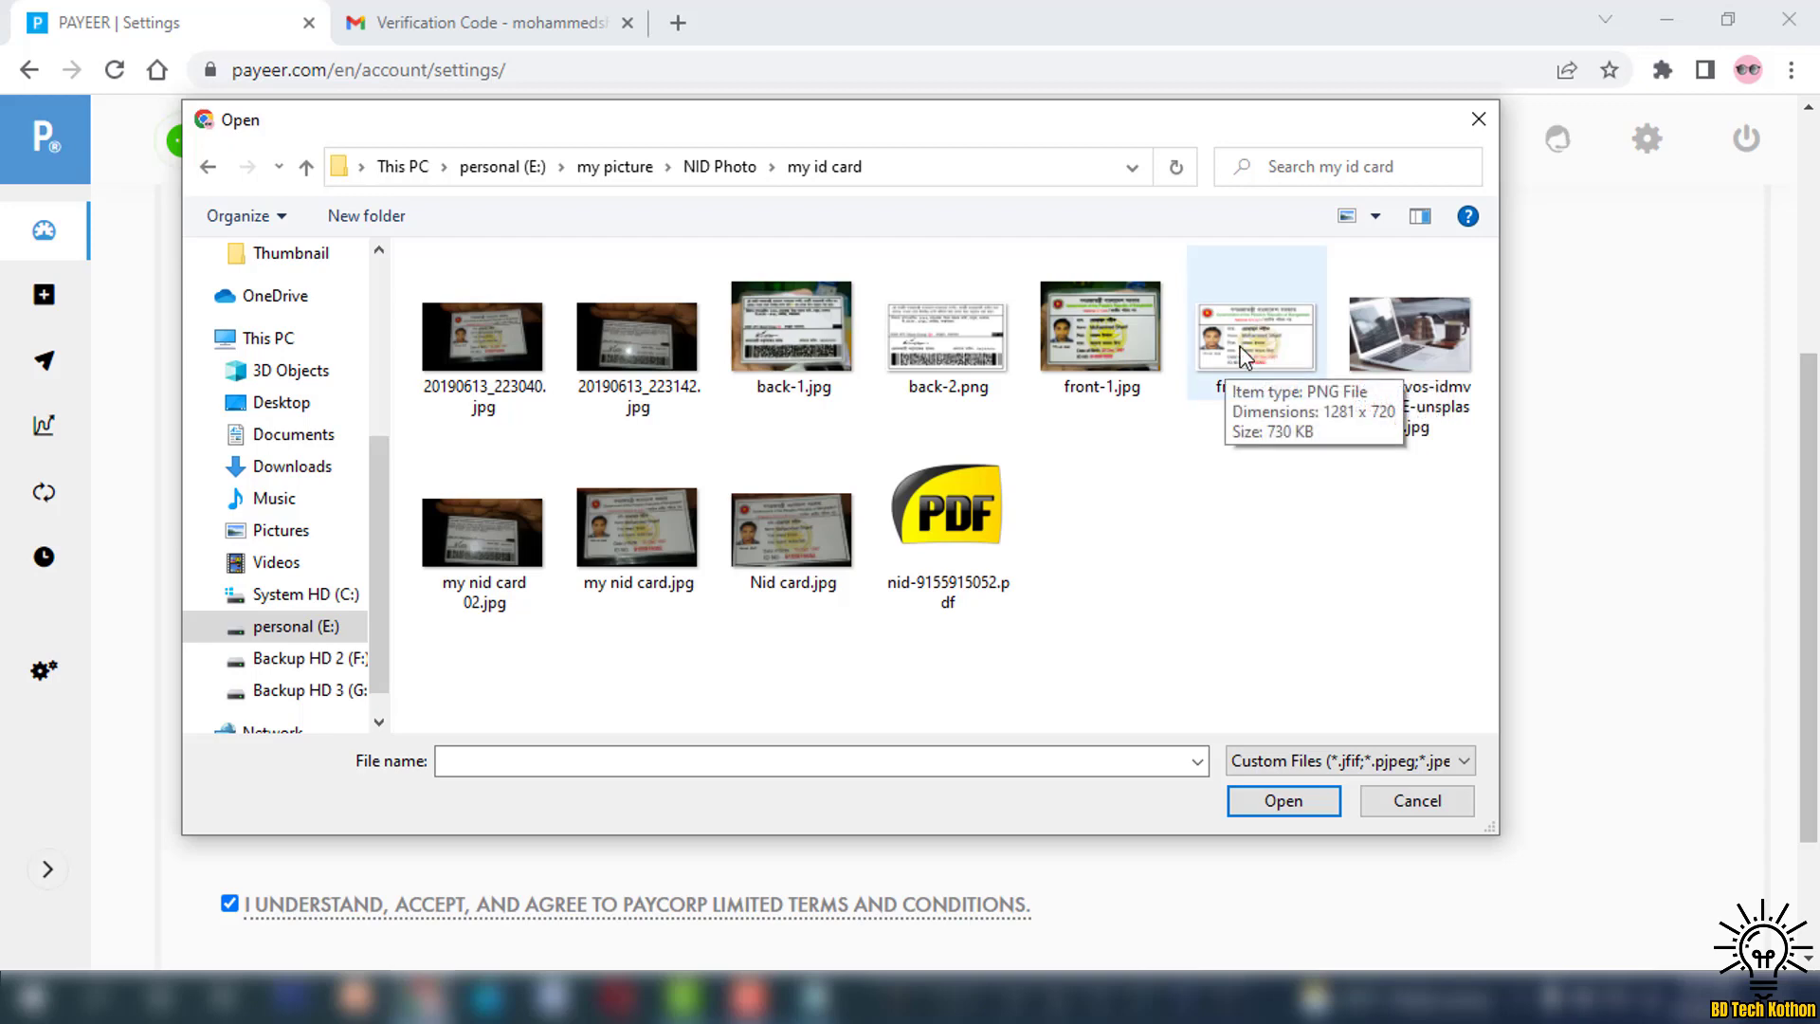
double_click(1245, 358)
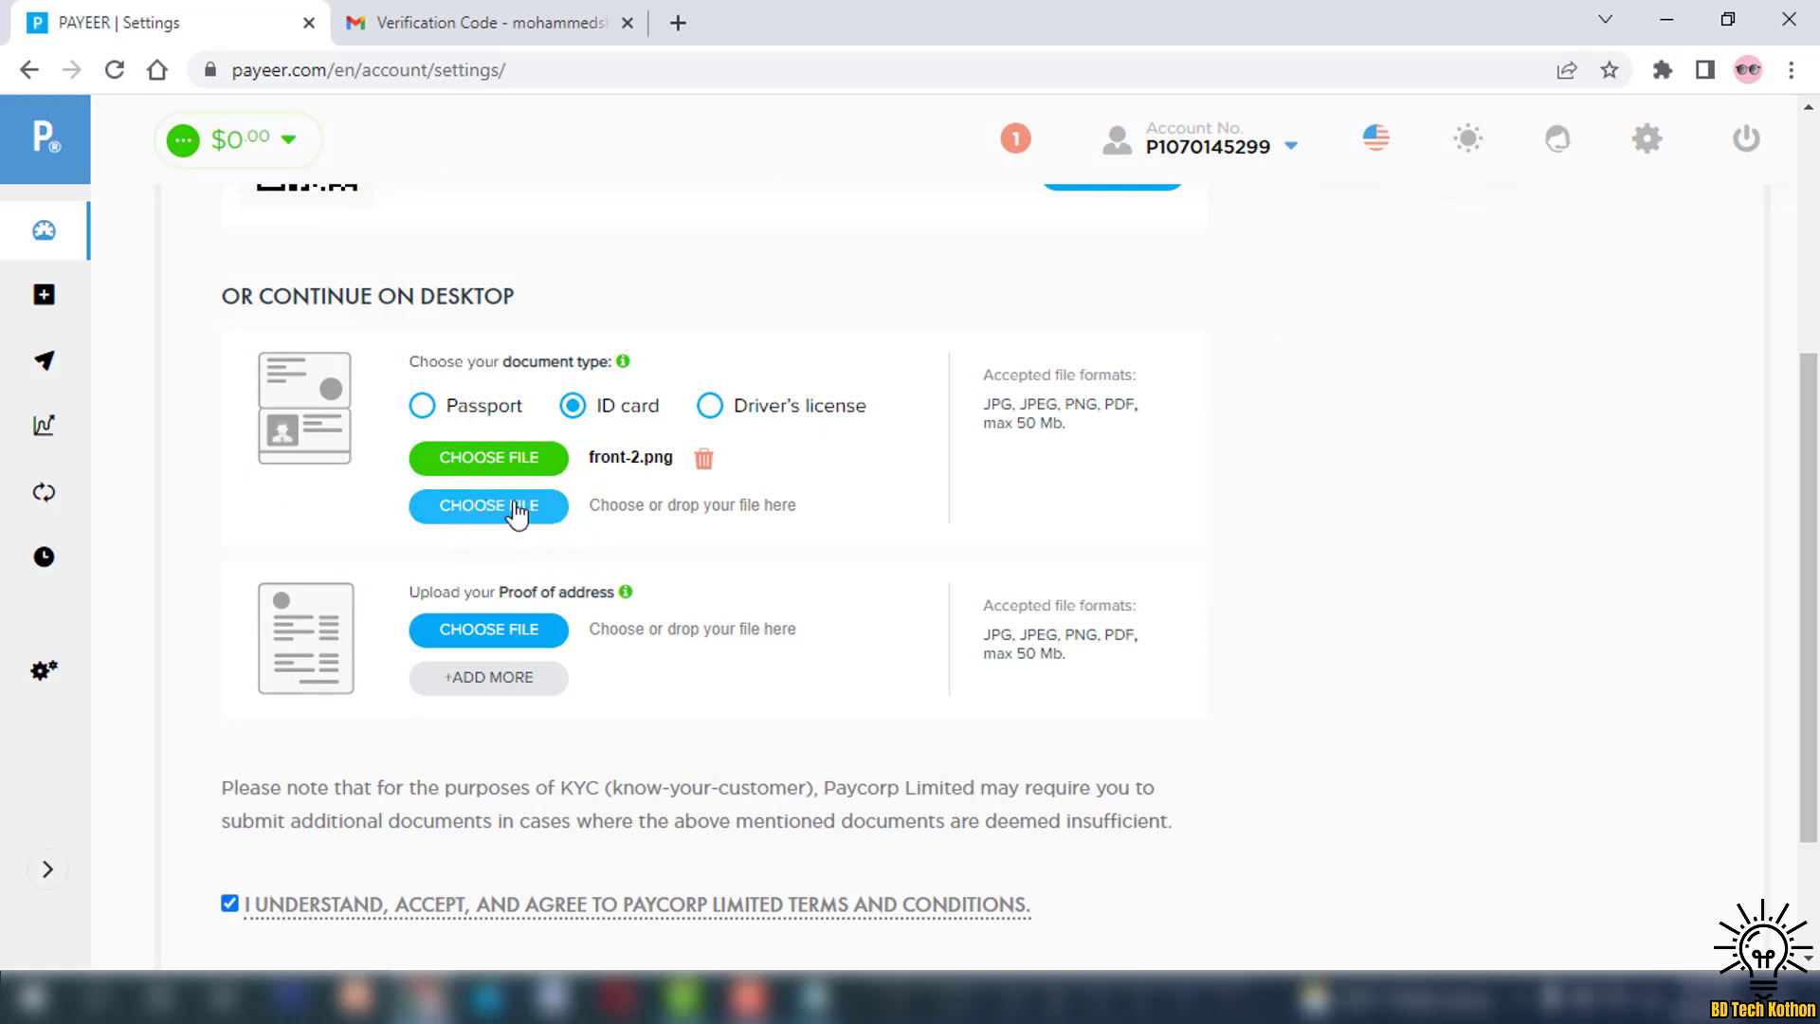
Attach back-2.png as the second ID card image
left_click(481, 514)
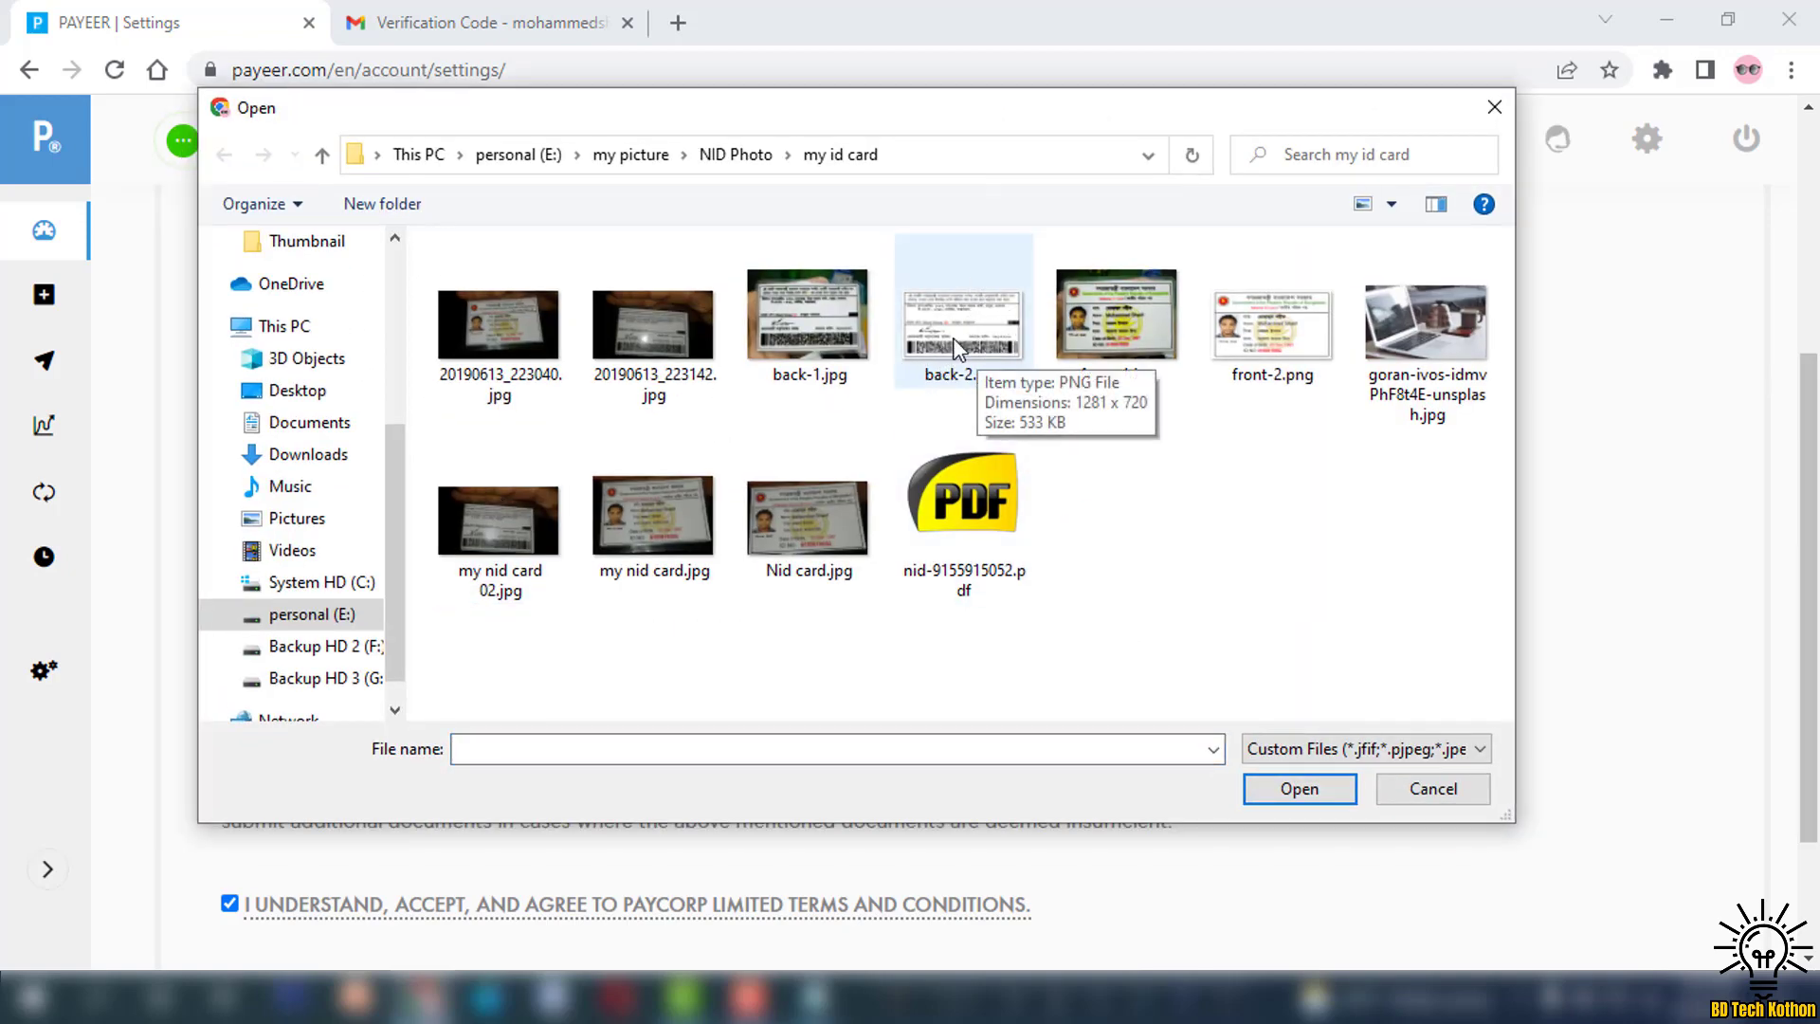
double_click(977, 297)
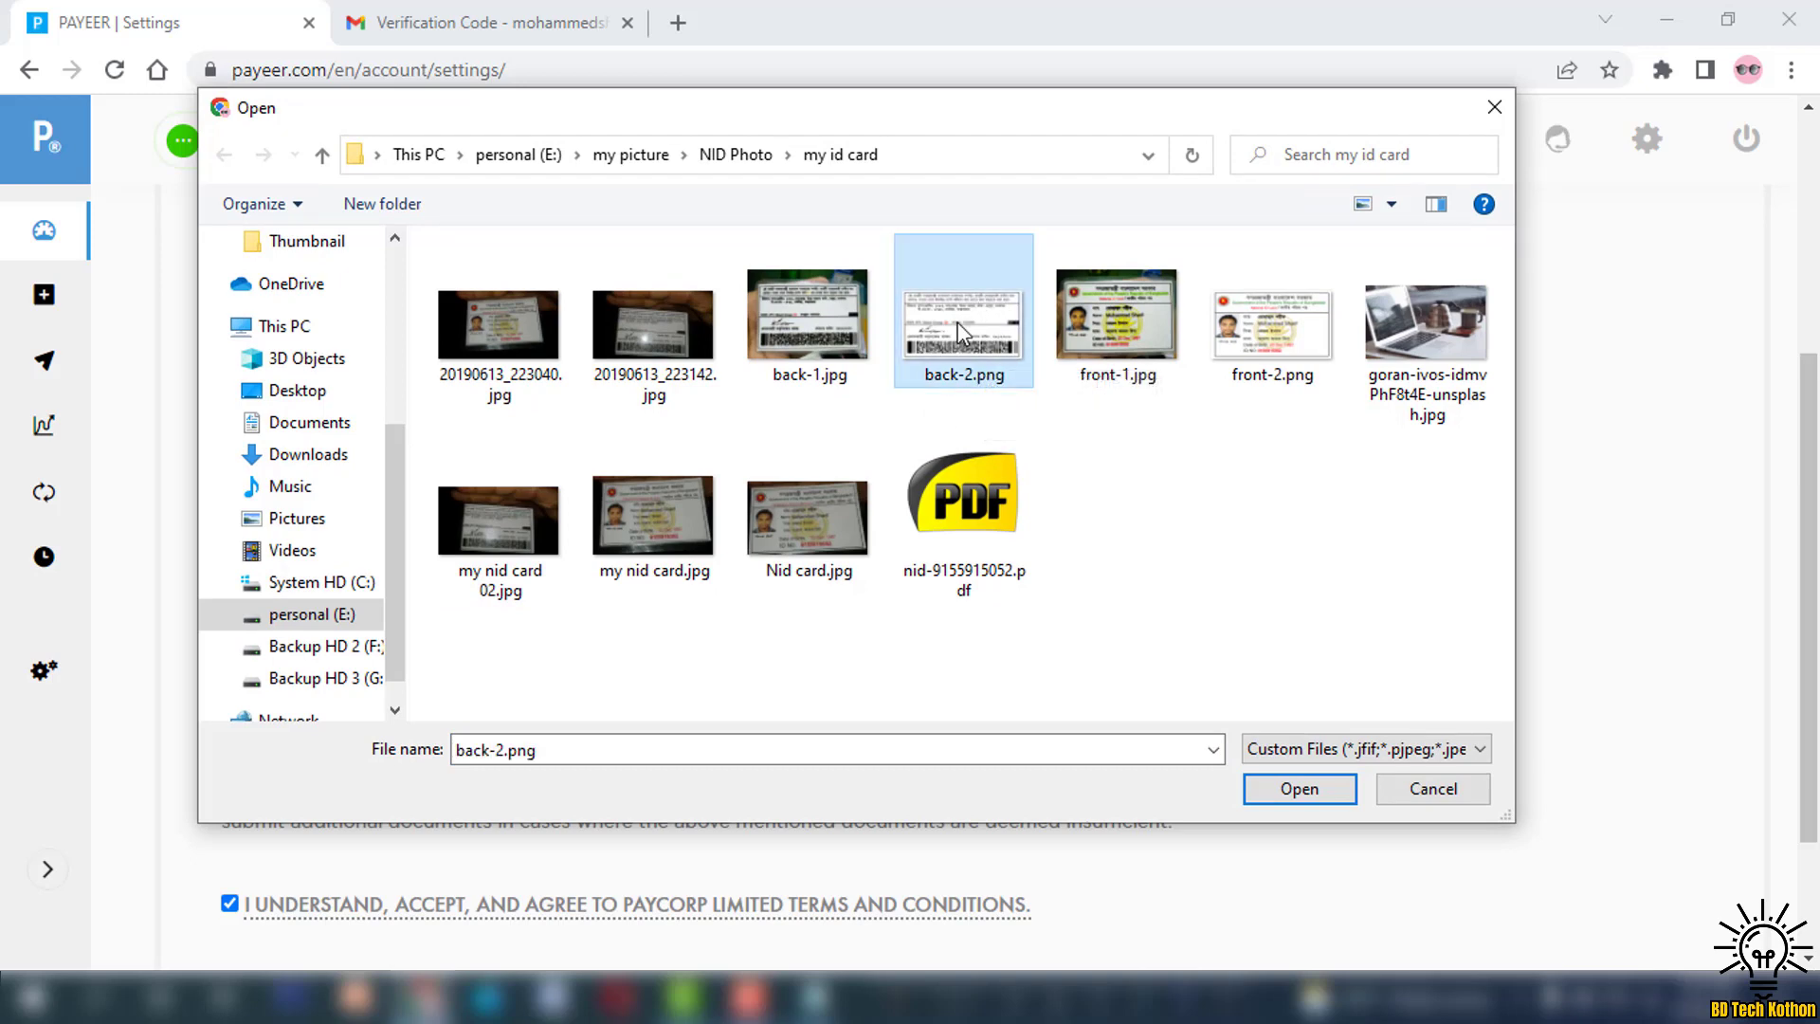
scroll(902, 434, "down", 2)
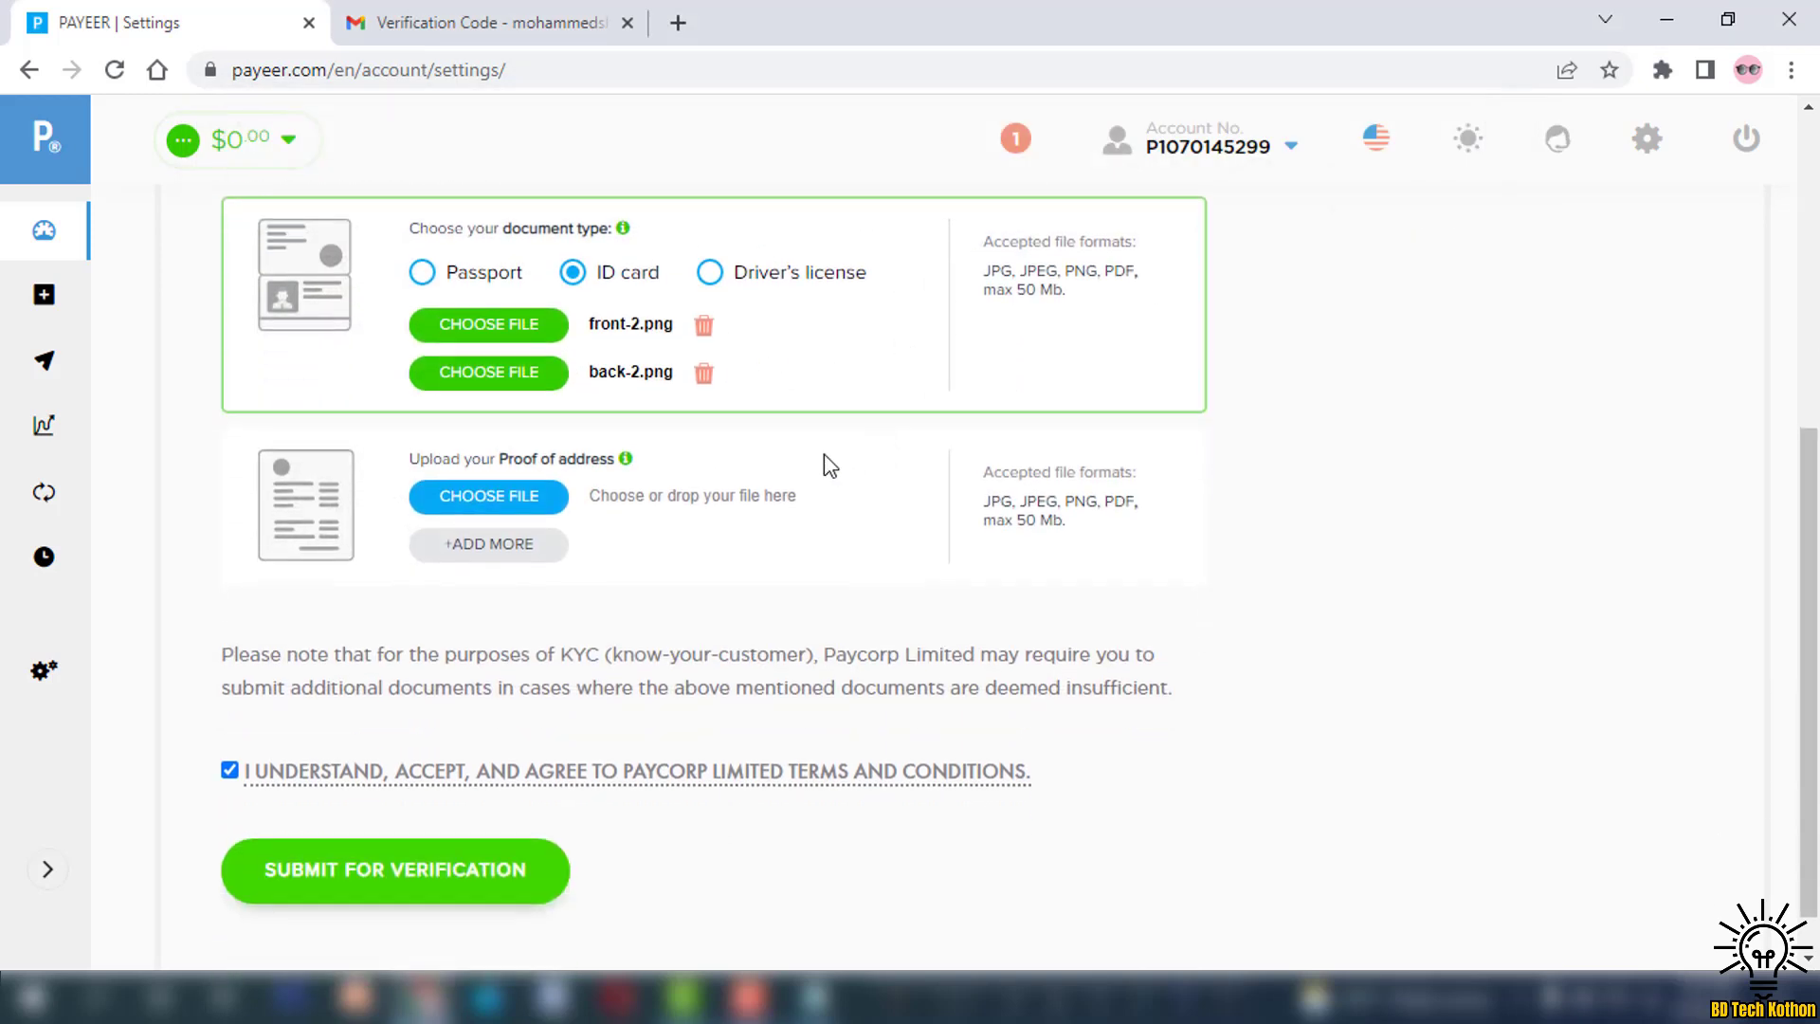
scroll(825, 459, "up", 2)
left_click_drag(654, 594, 423, 565)
left_click(664, 575)
scroll(671, 570, "down", 2)
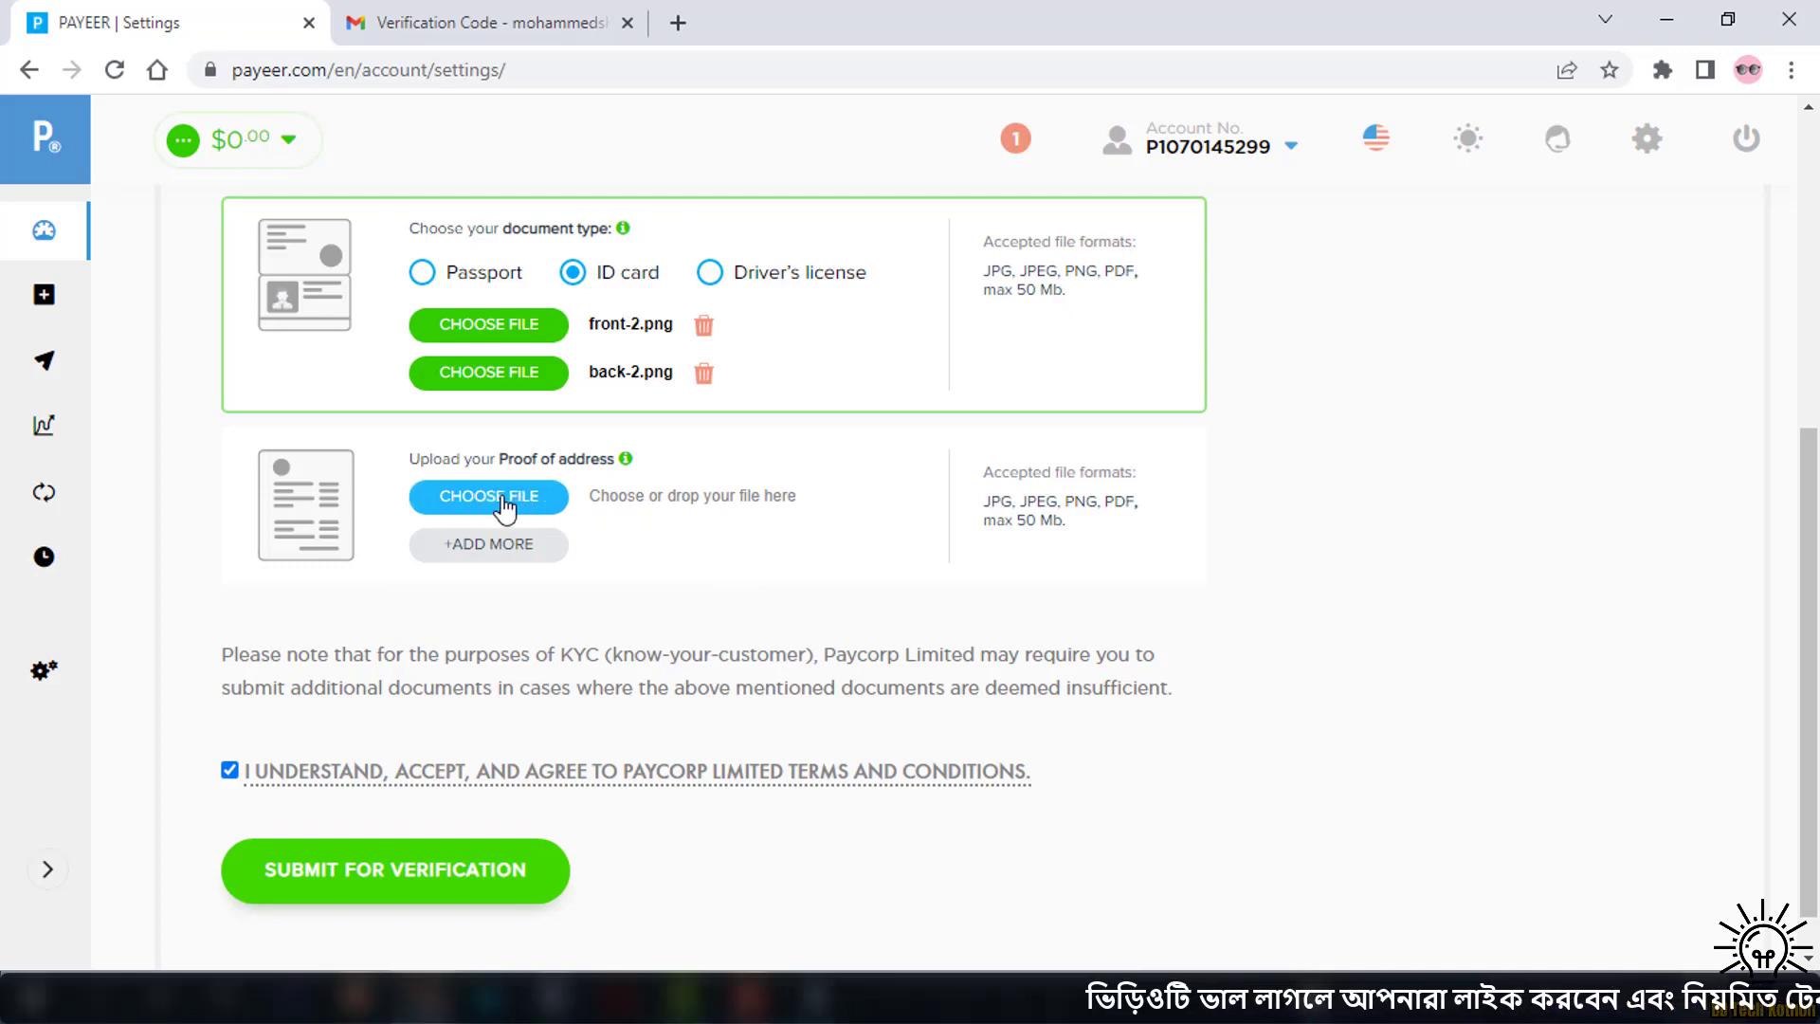
Upload bank_statement.jpg into the Proof of address slot
left_click(502, 509)
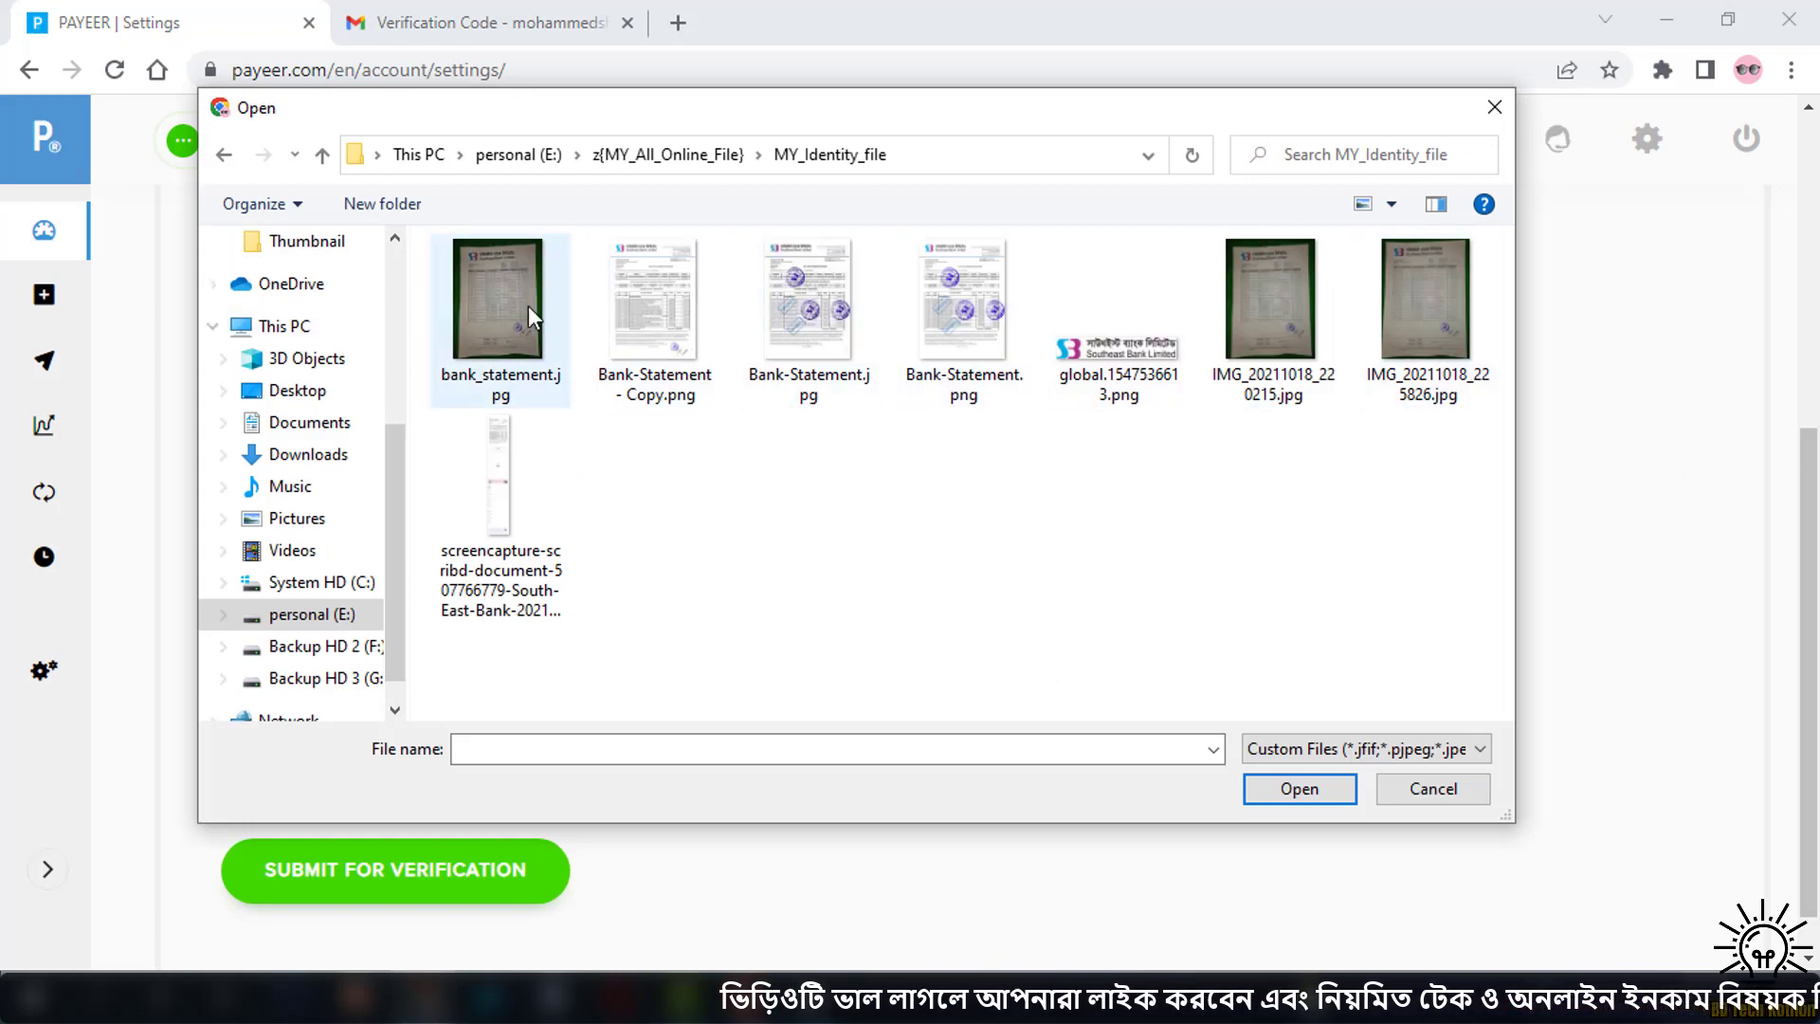
left_click(497, 295)
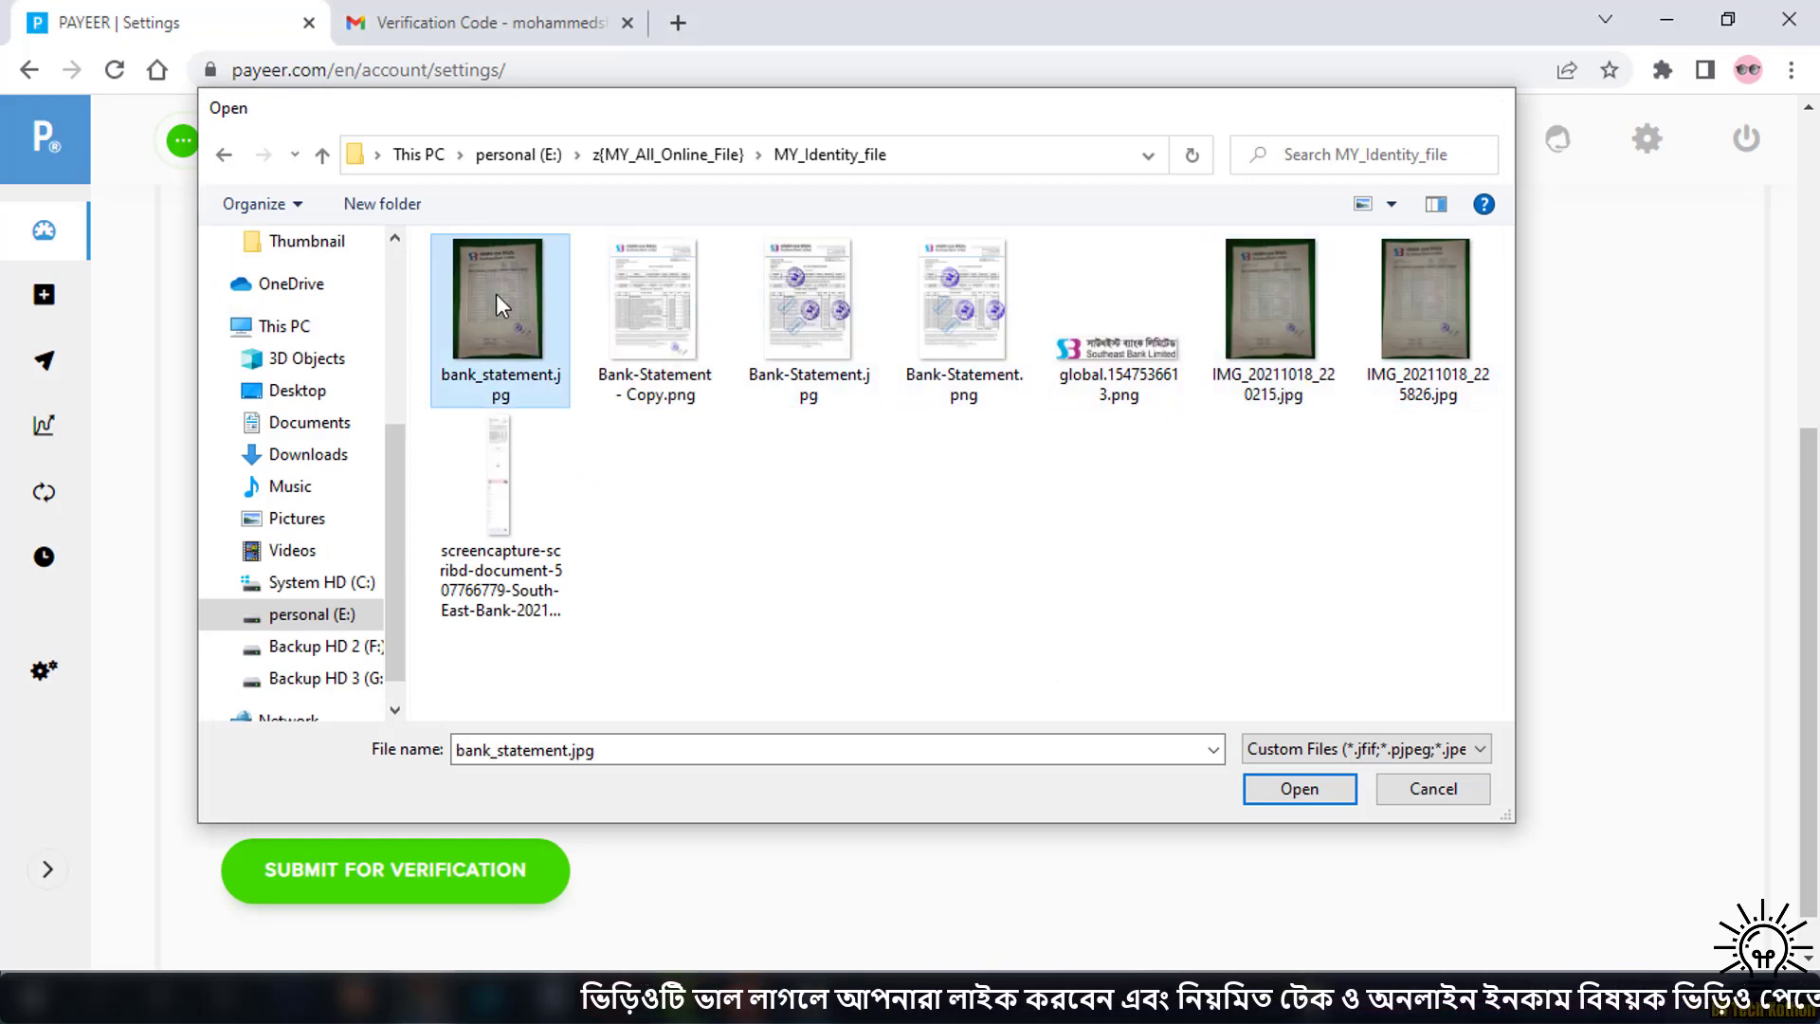
double_click(497, 293)
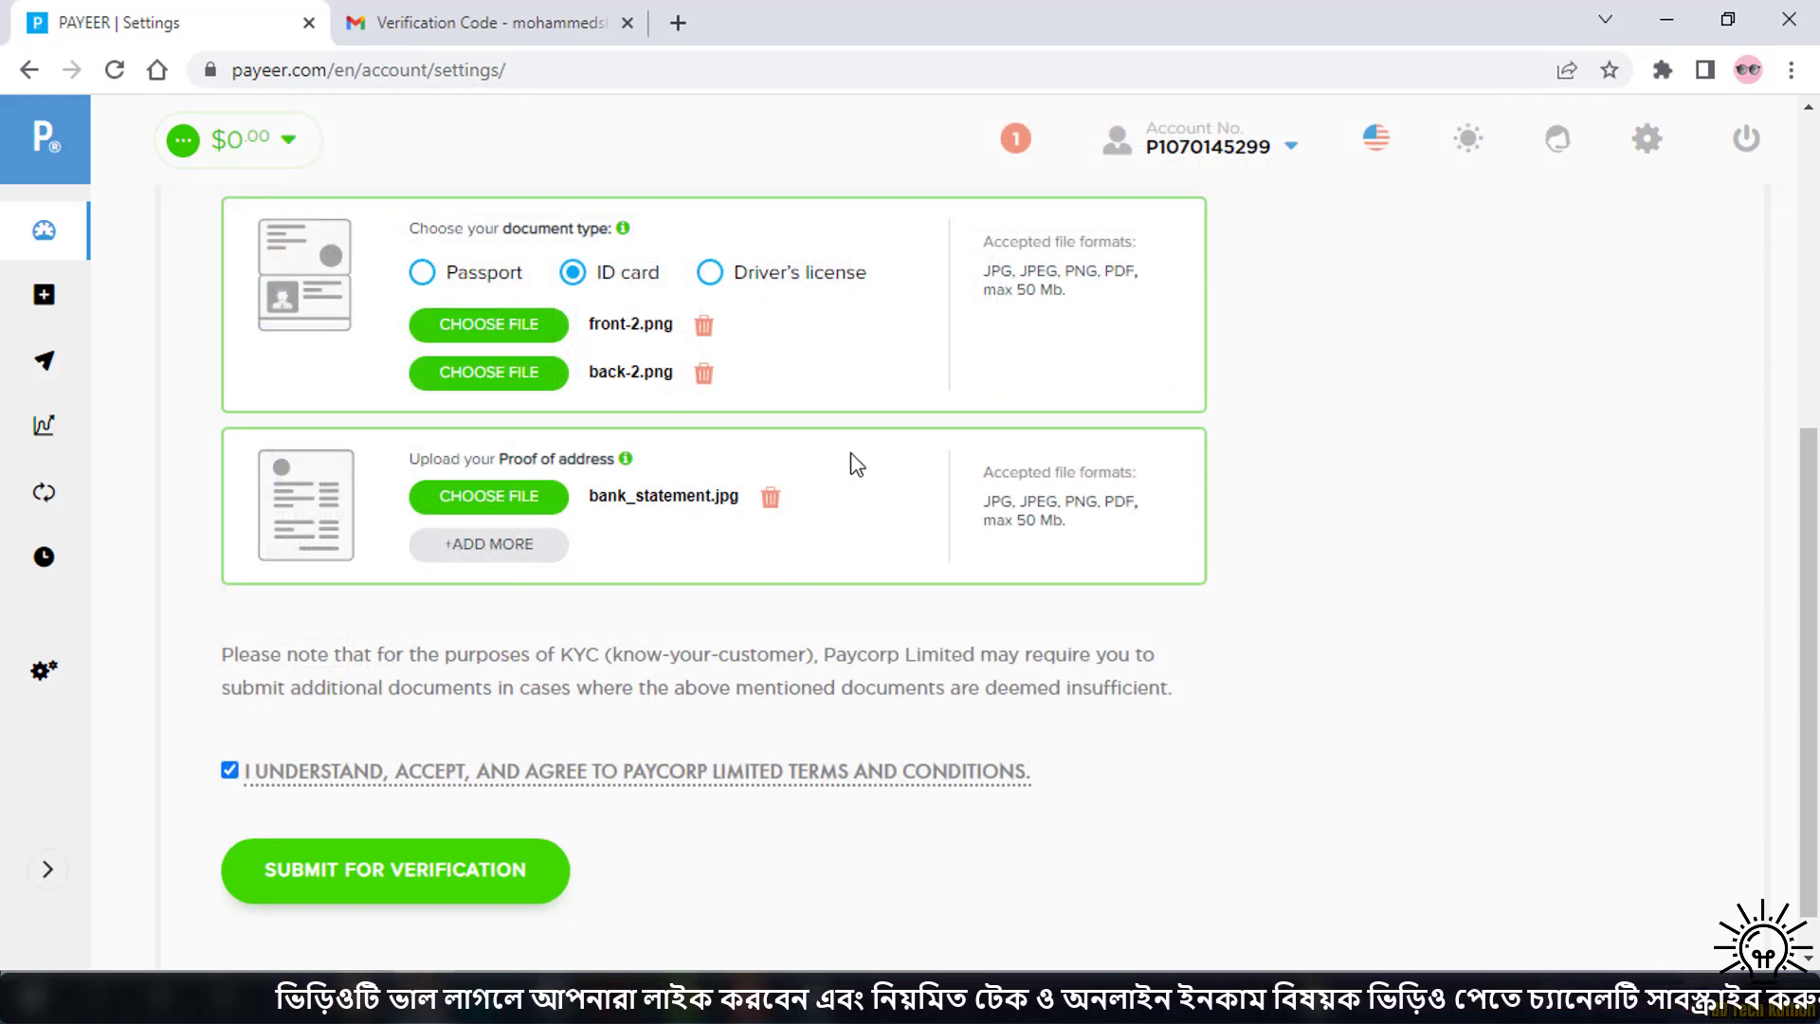
scroll(856, 462, "up", 2)
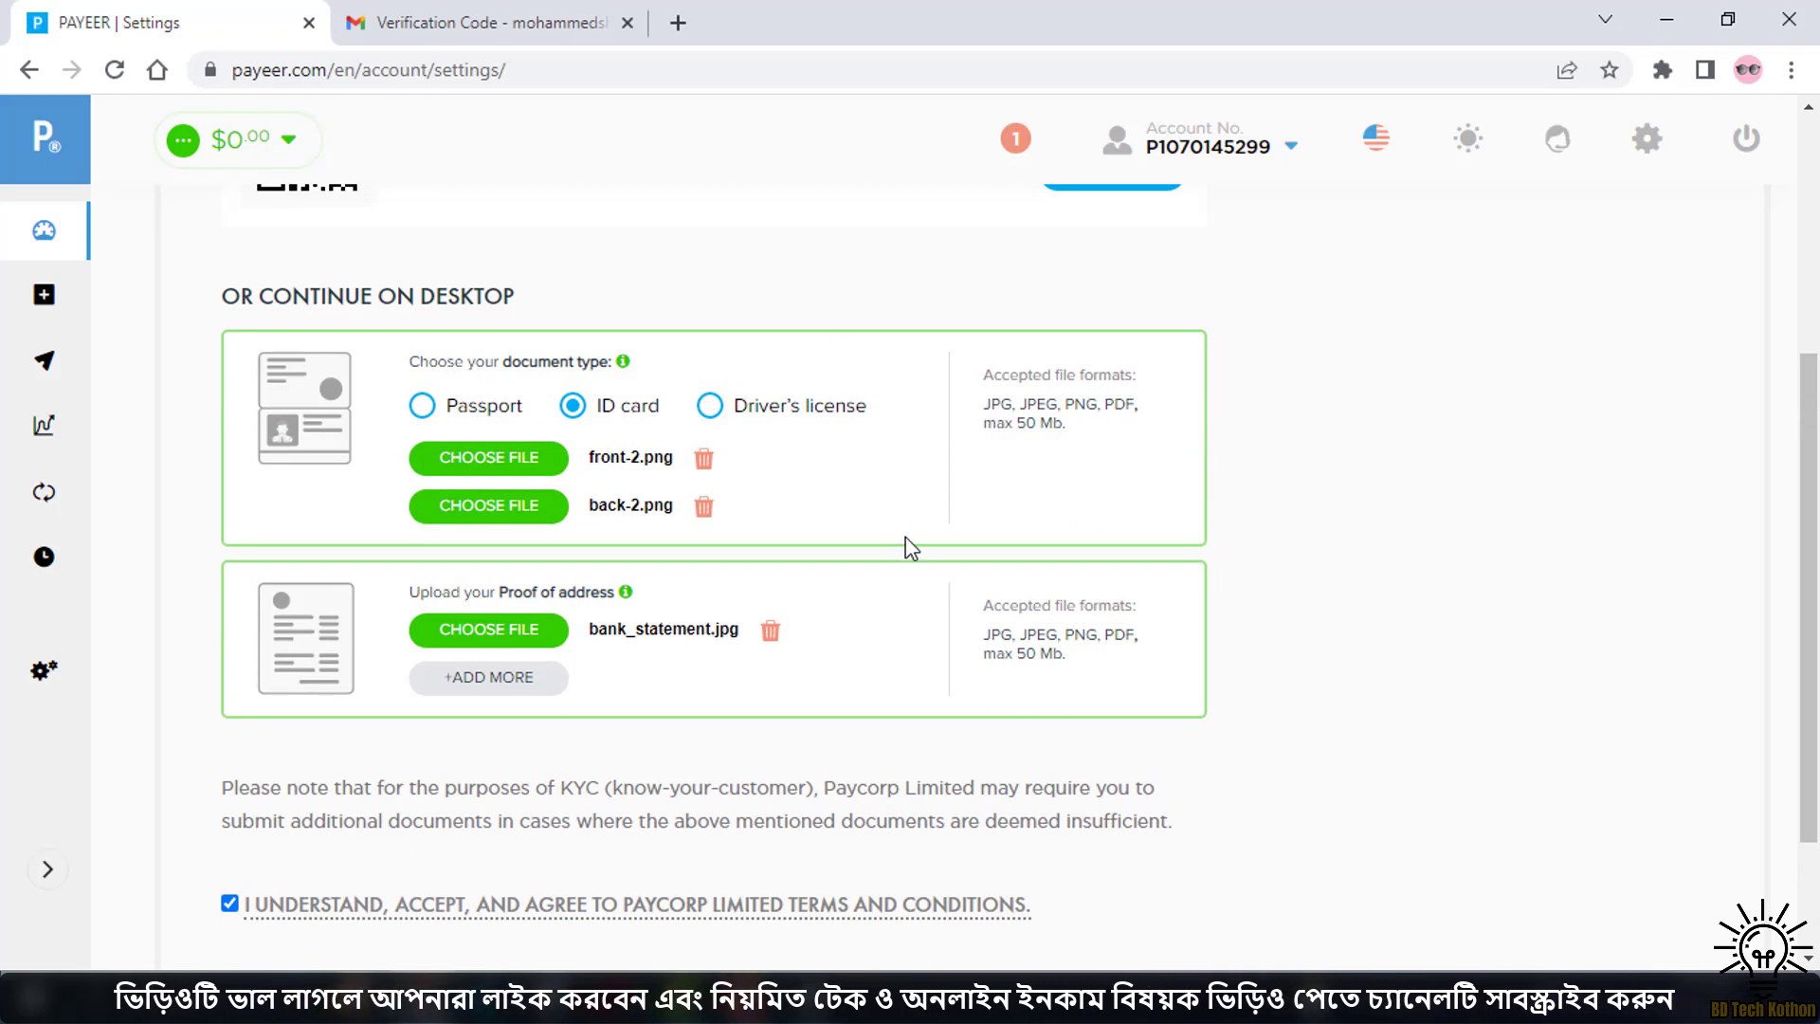
scroll(858, 604, "down", 2)
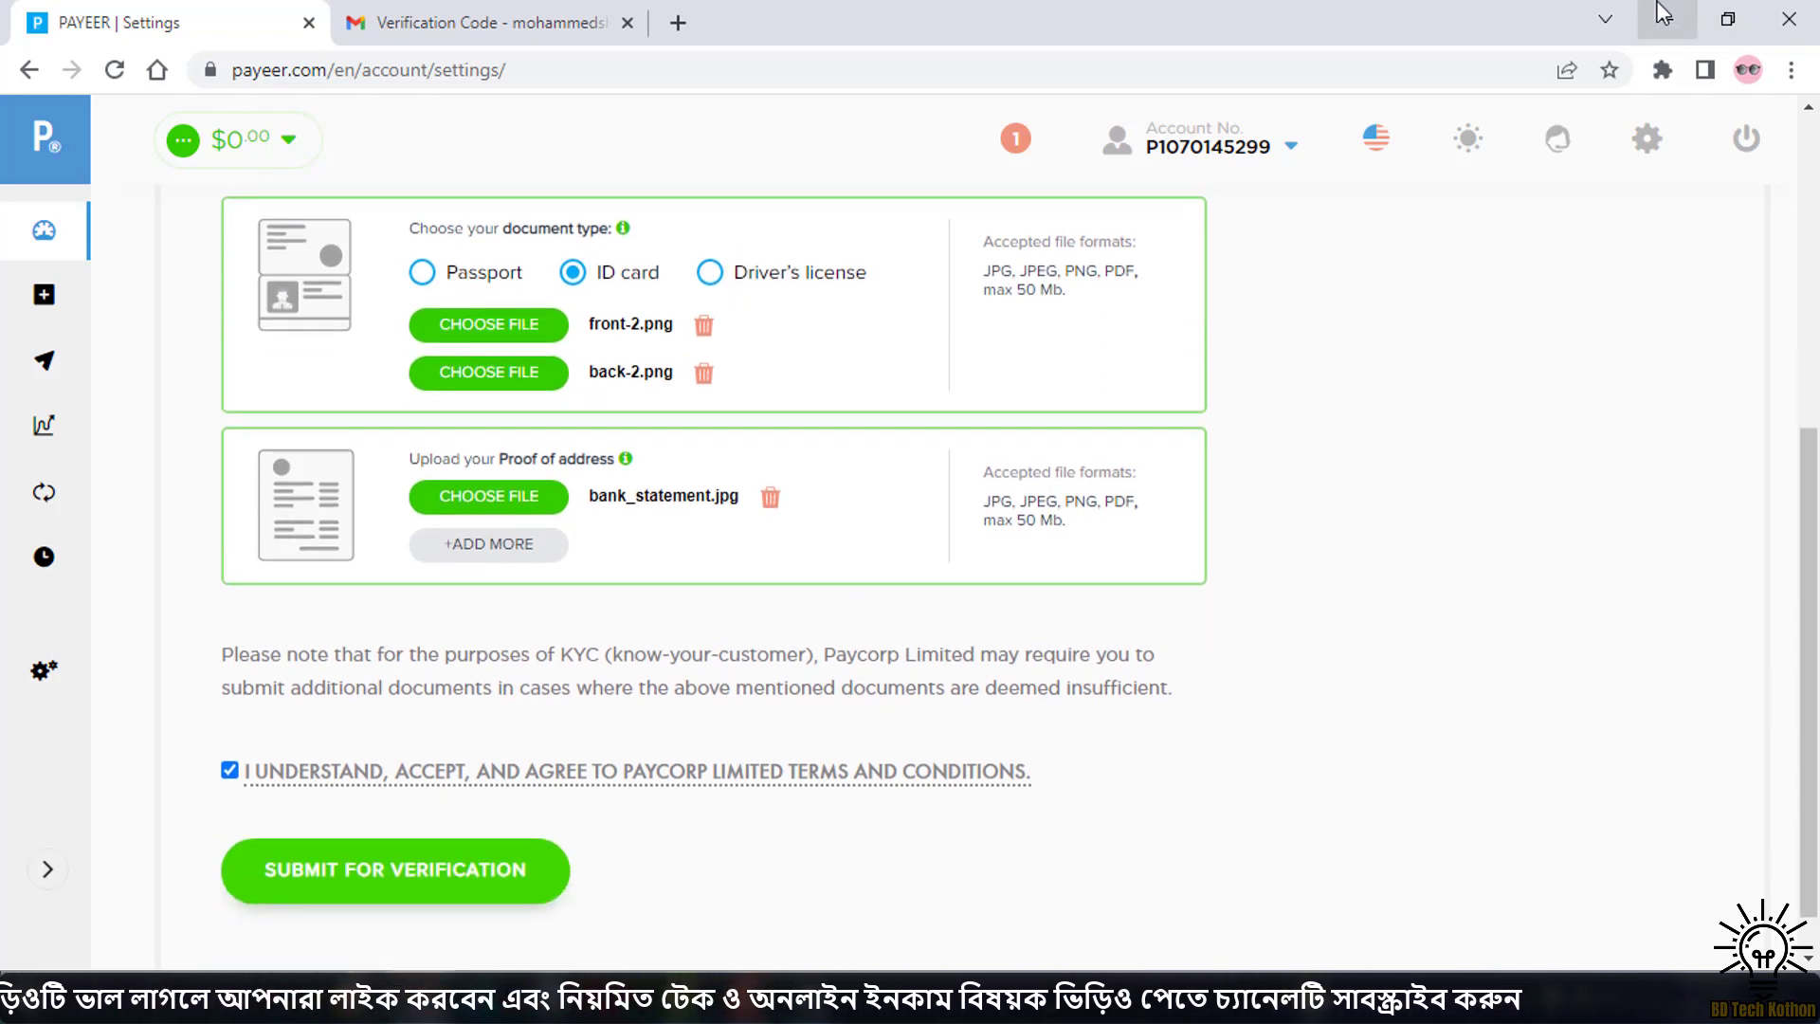
Open bank_statement.jpg in Photos and zoom in on the statement's top section
left_click(1664, 13)
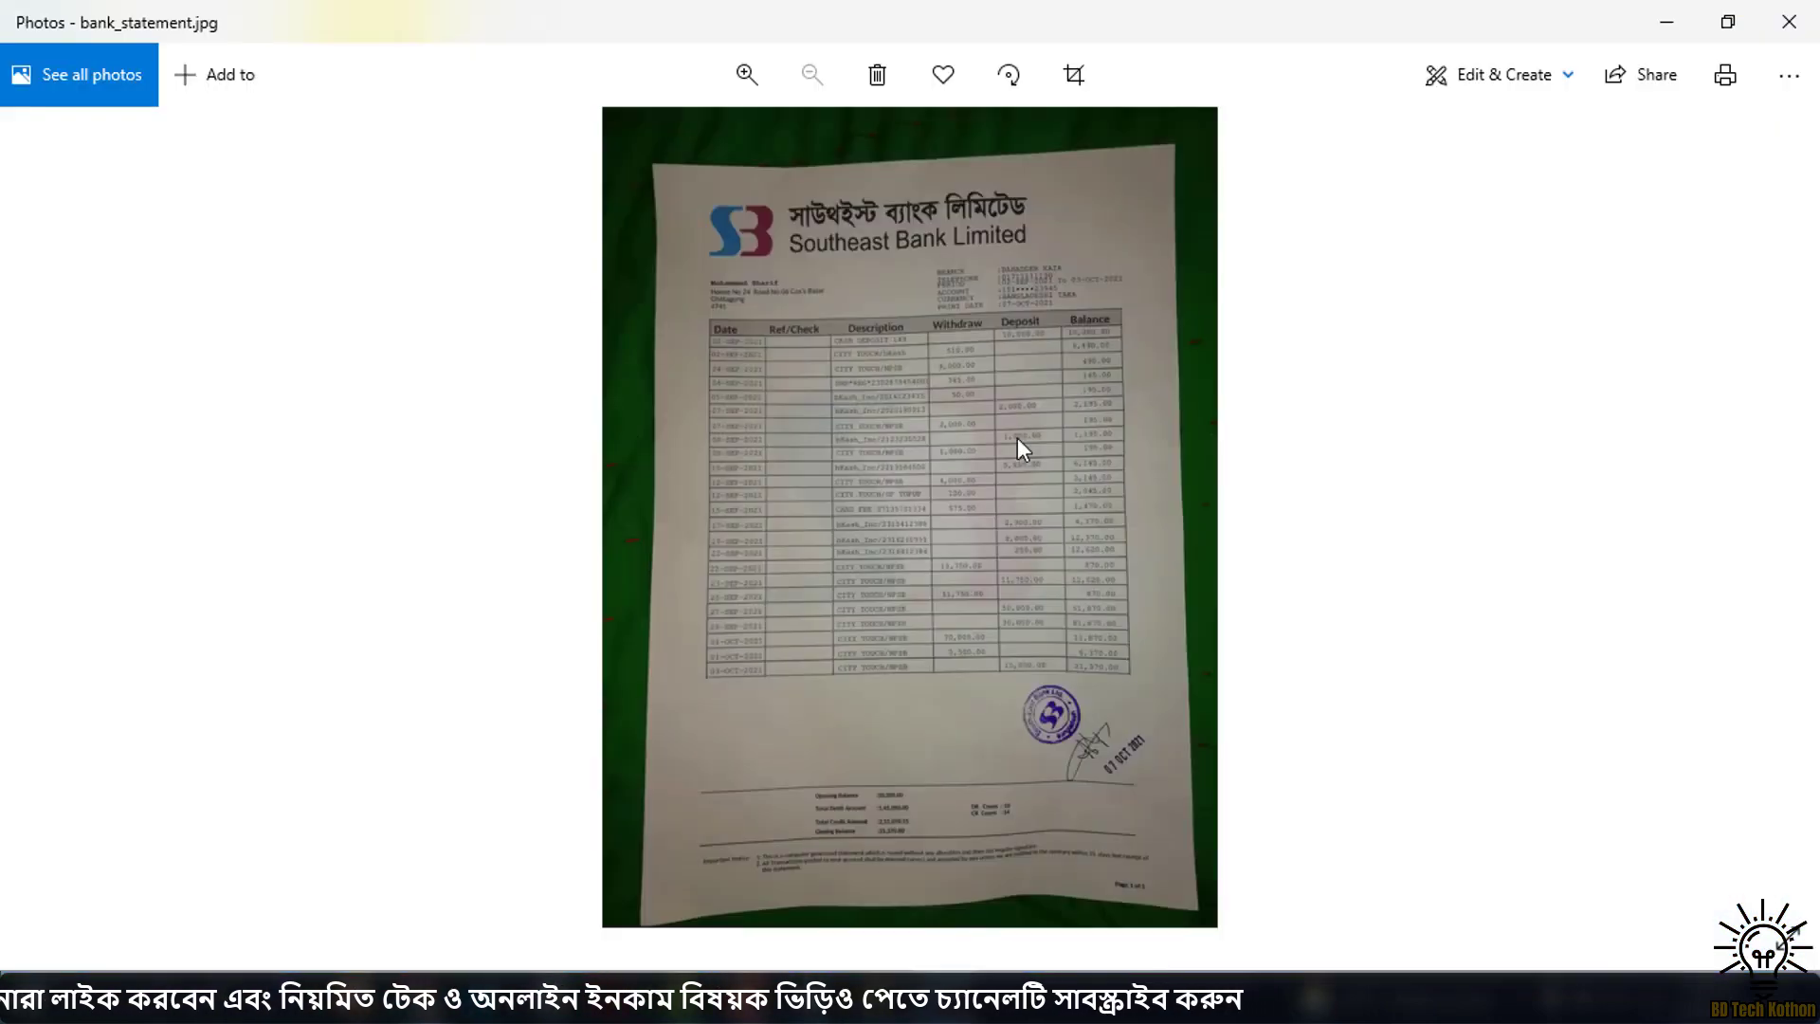
scroll(1017, 436, "up", 3)
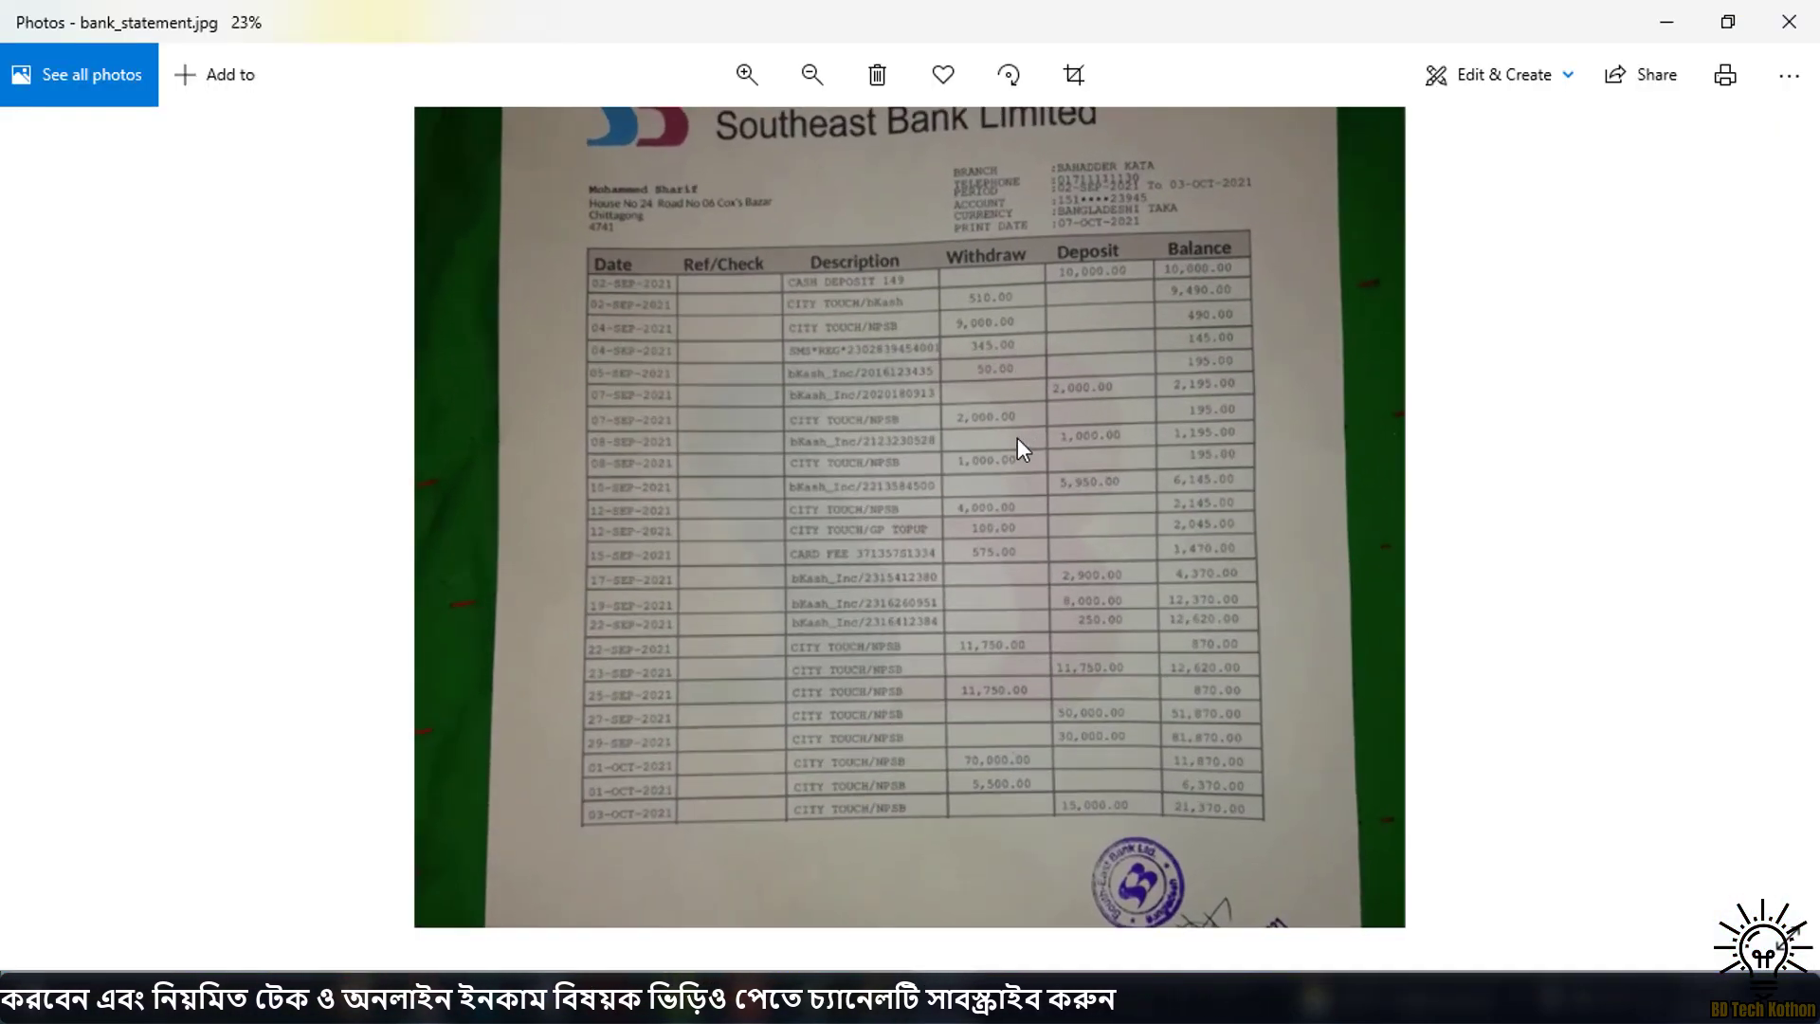
scroll(1032, 520, "up", 2)
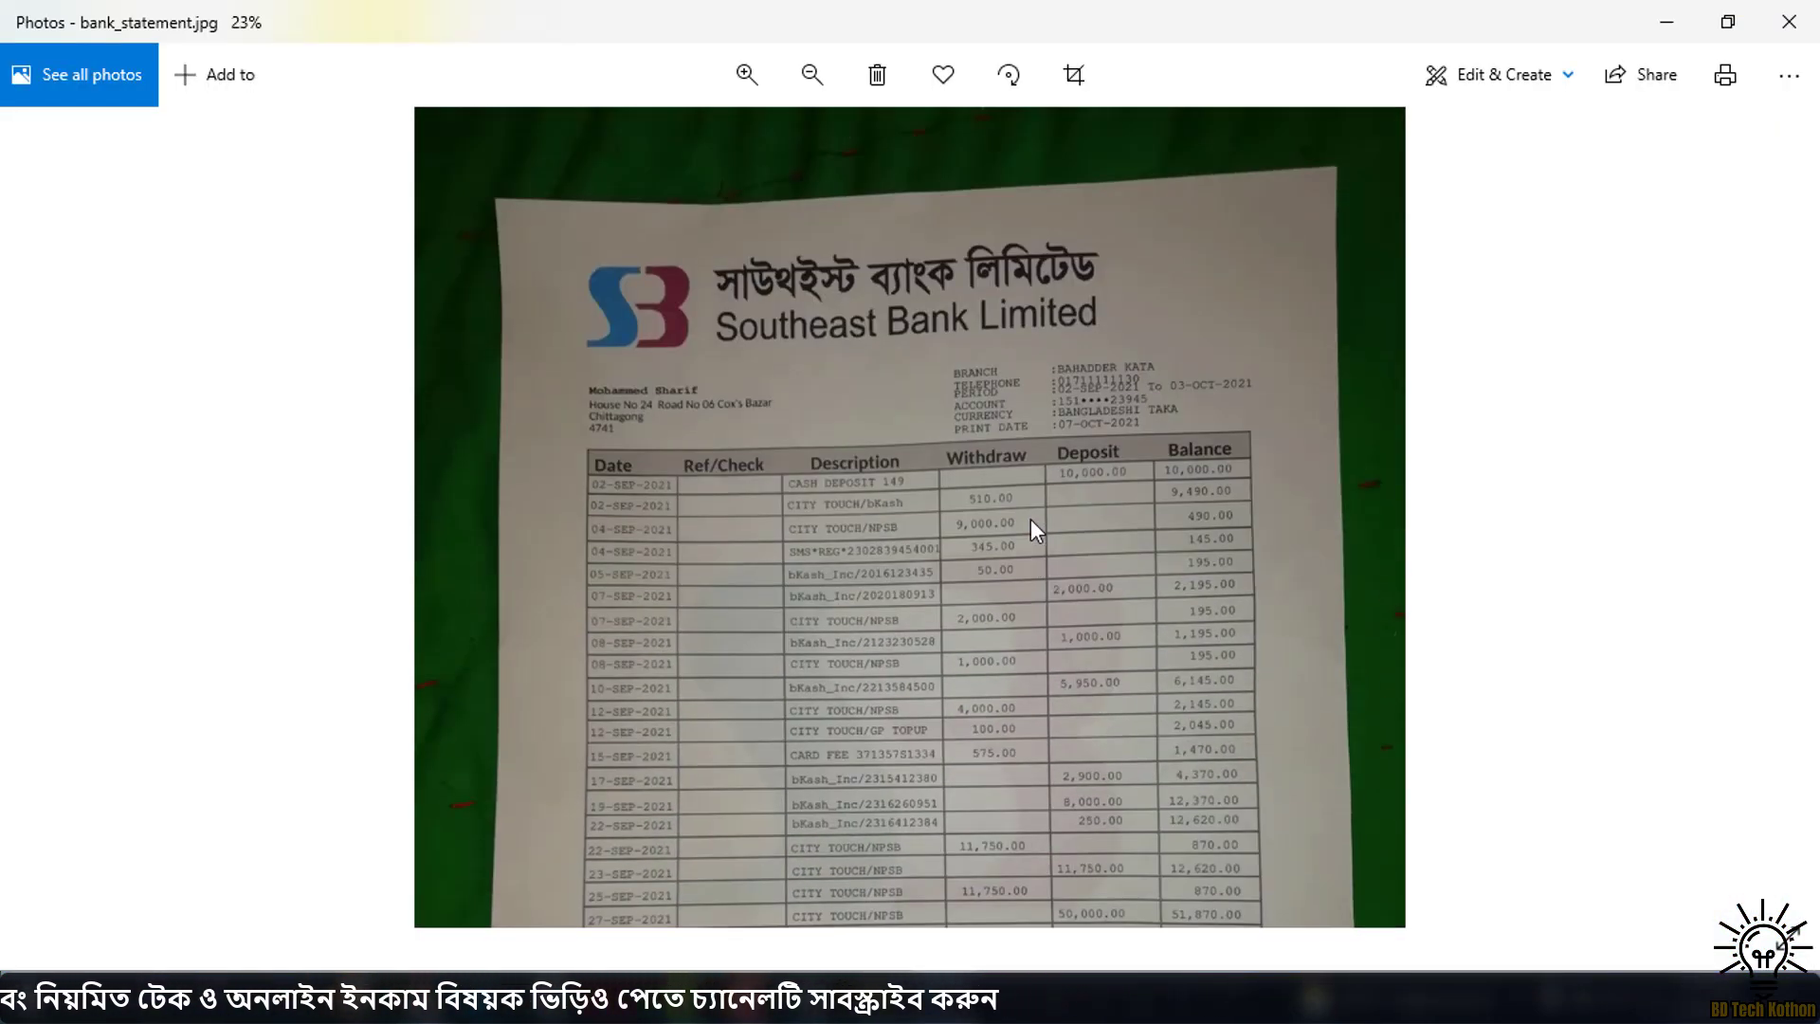
scroll(1032, 519, "up", 2)
scroll(1065, 414, "up", 2)
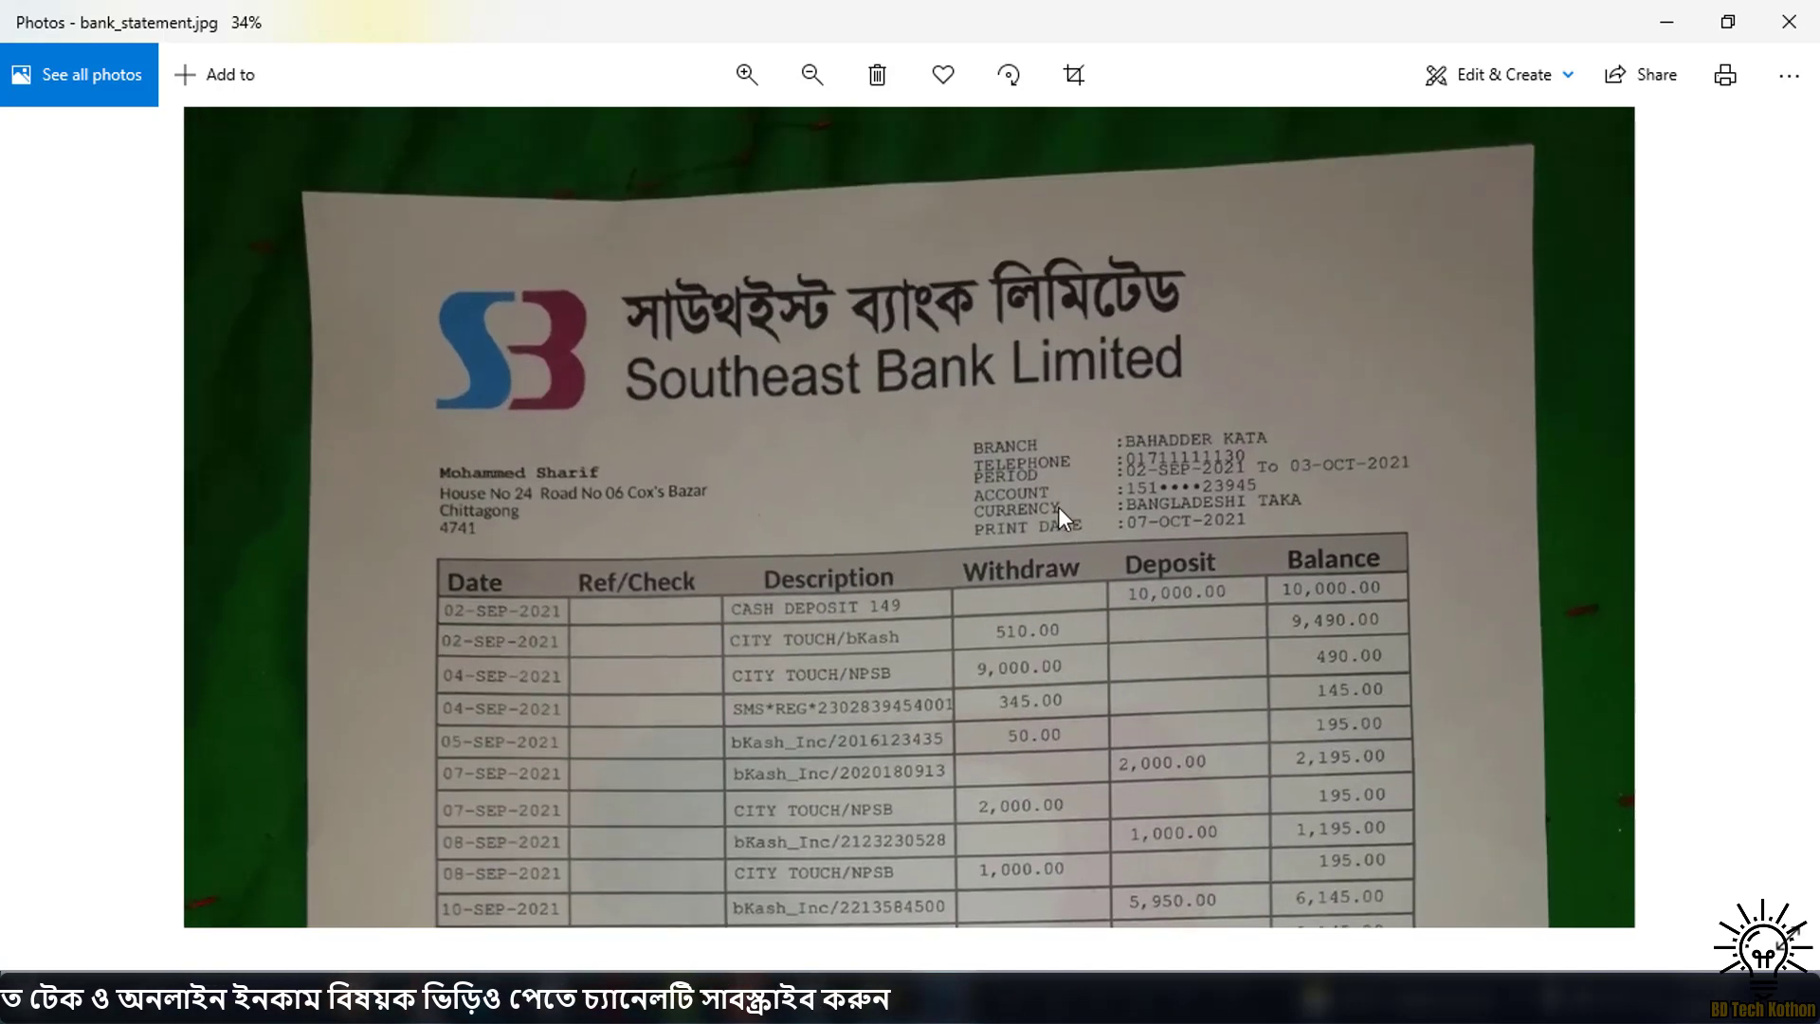
scroll(1056, 477, "down", 1)
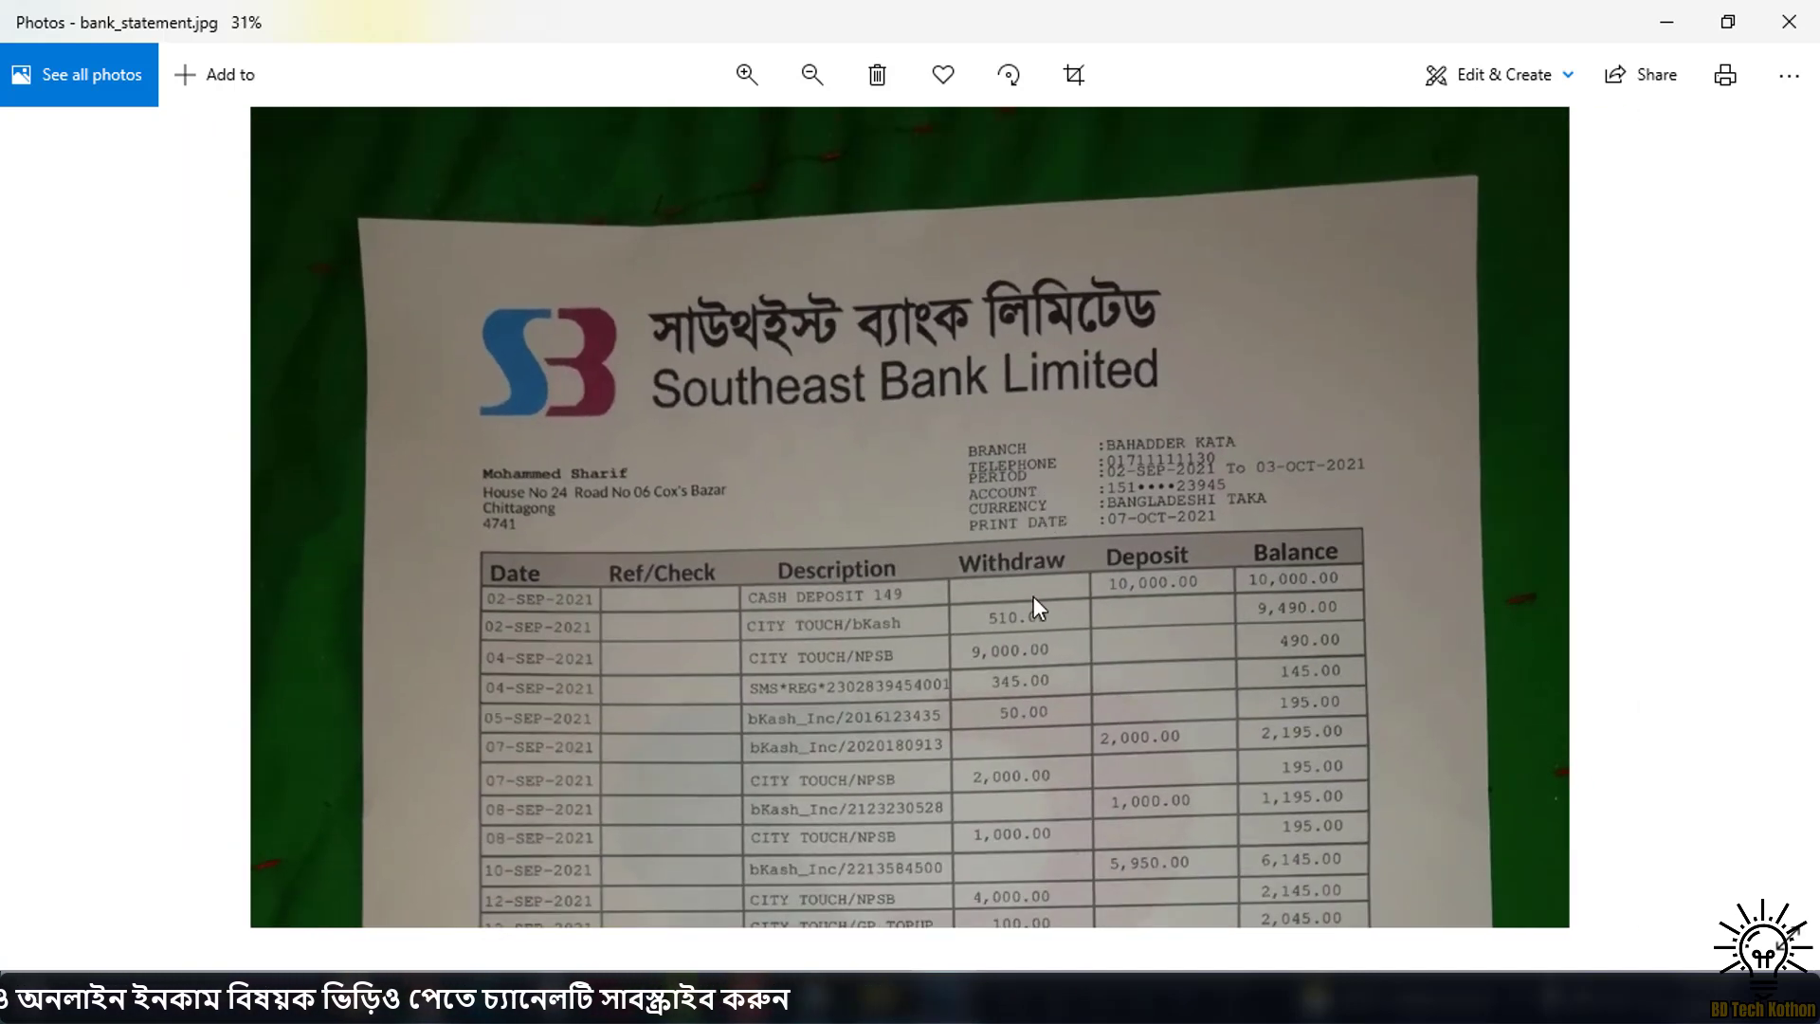
scroll(1033, 595, "down", 2)
left_click_drag(1019, 454, 1018, 613)
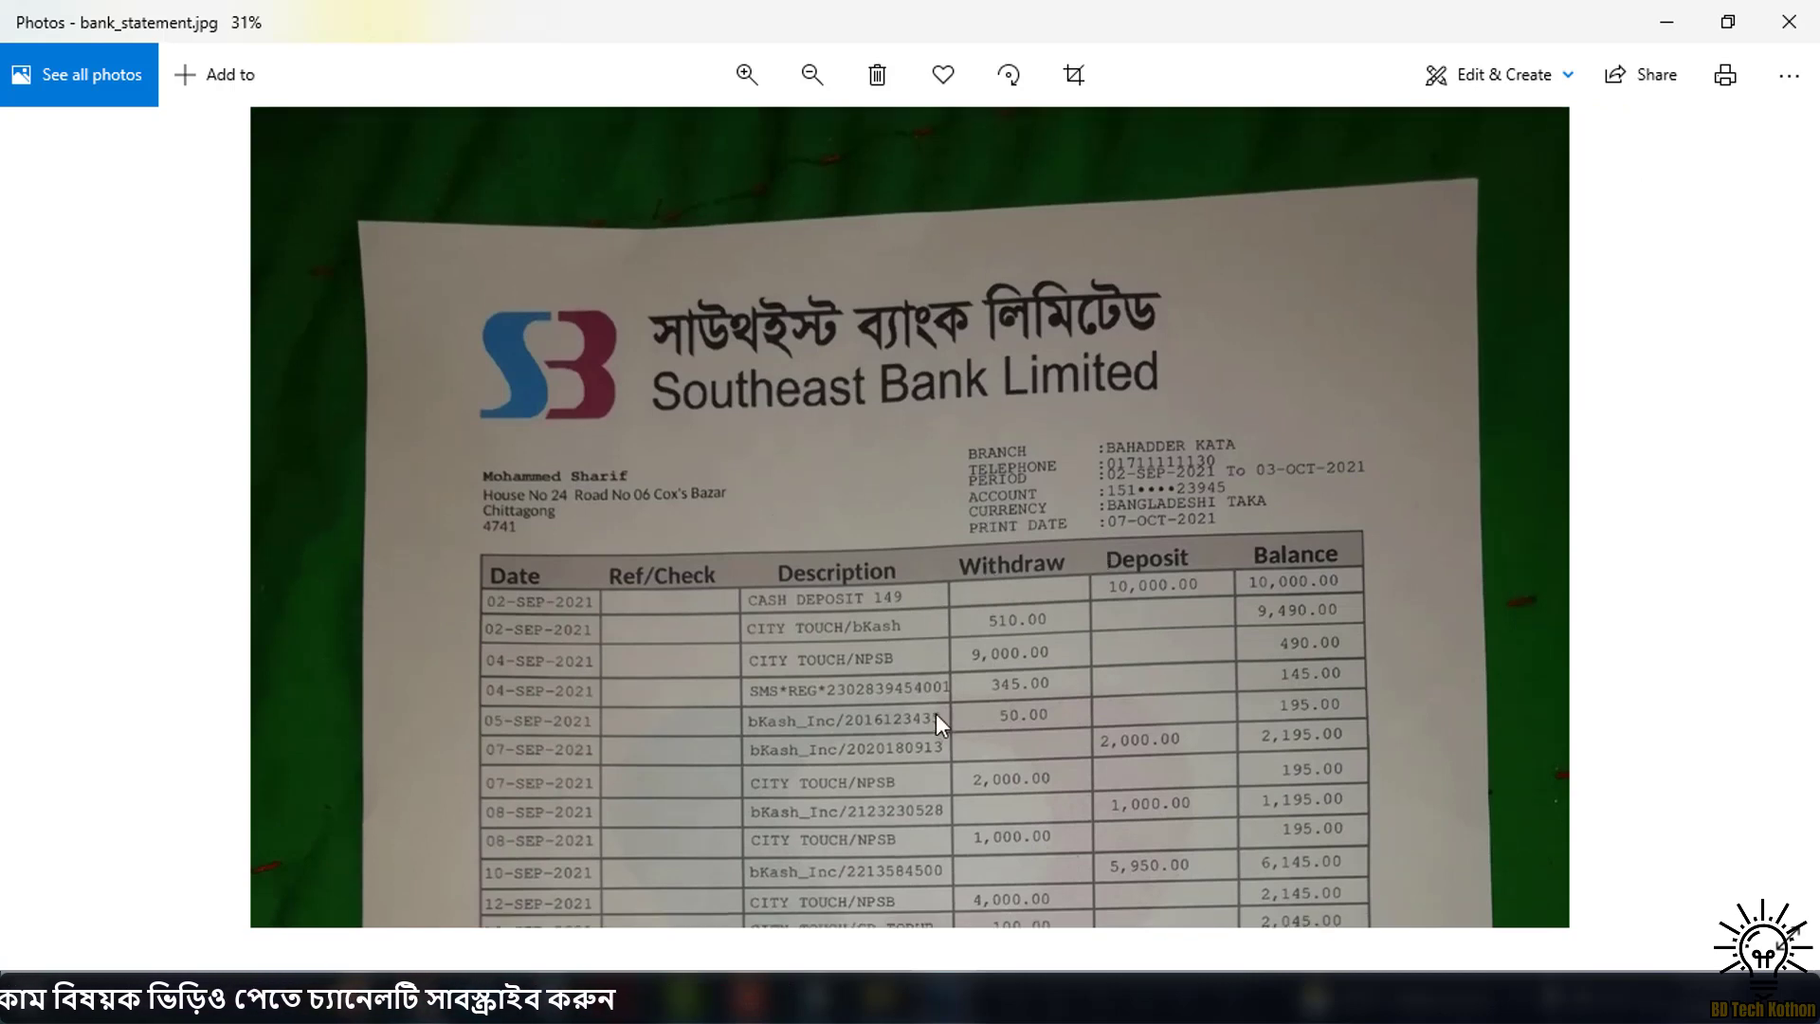
scroll(961, 584, "down", 10)
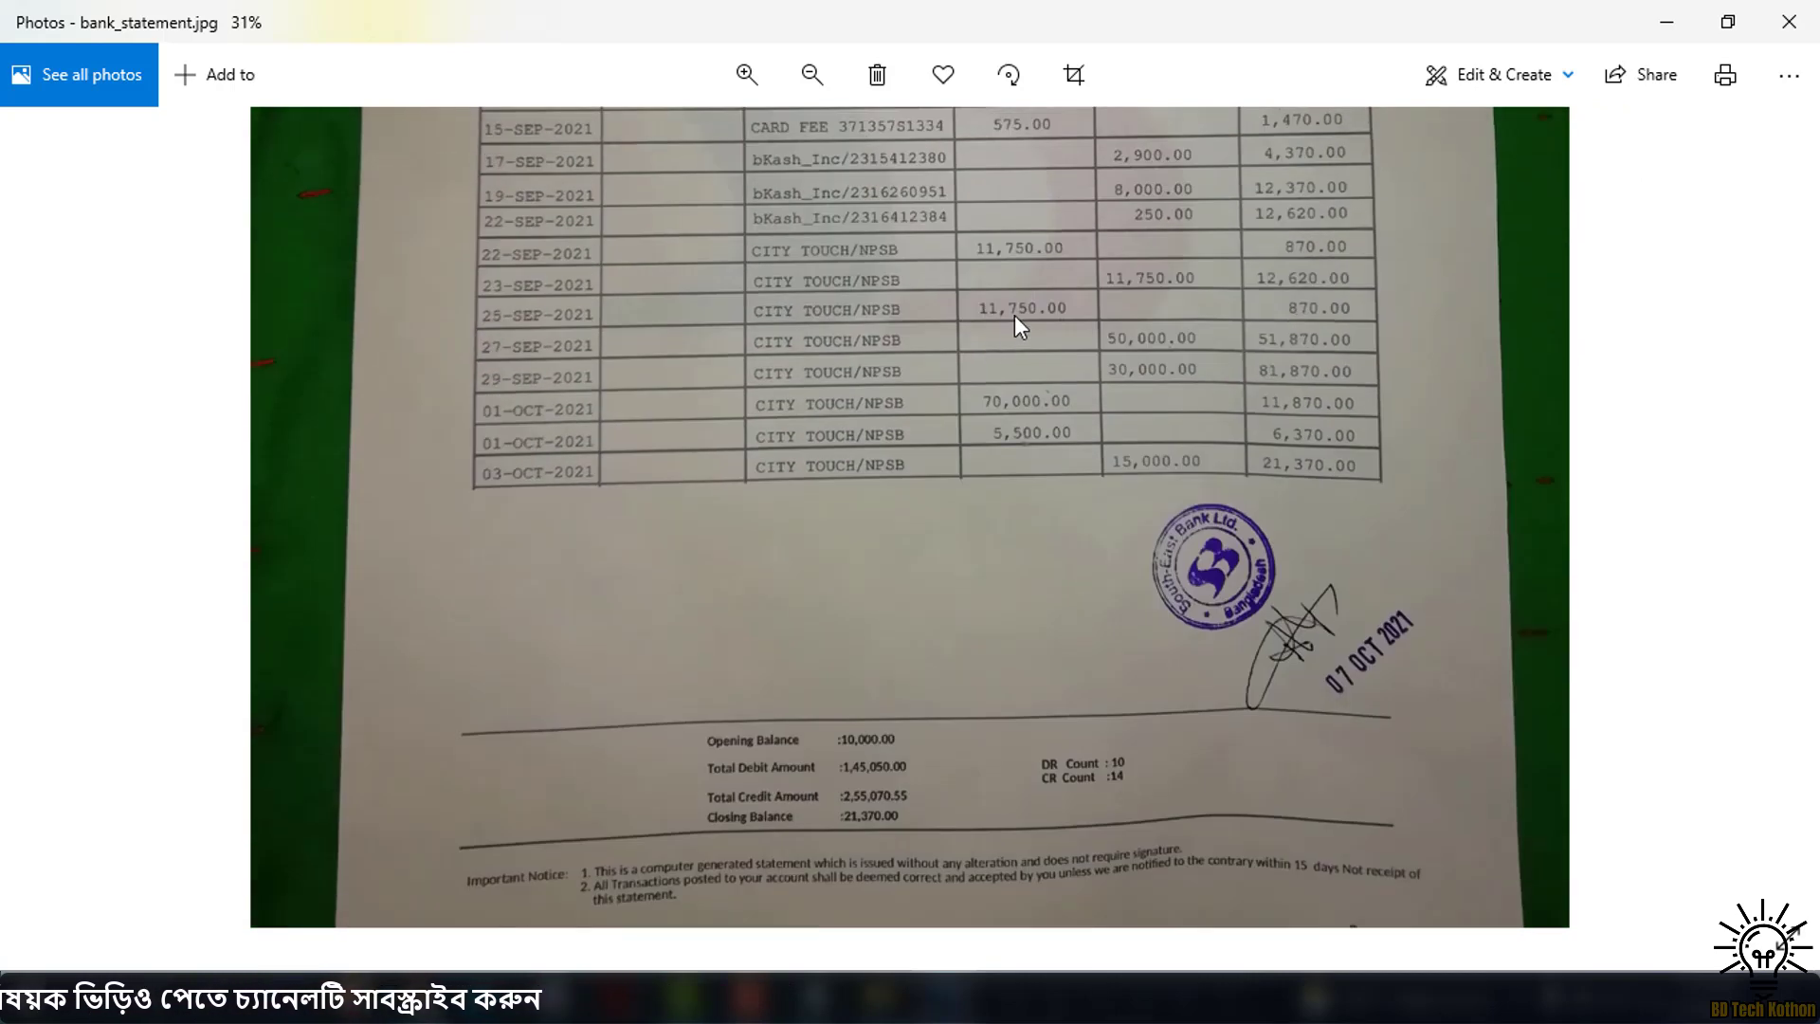
scroll(1005, 237, "up", 3)
scroll(991, 540, "up", 6)
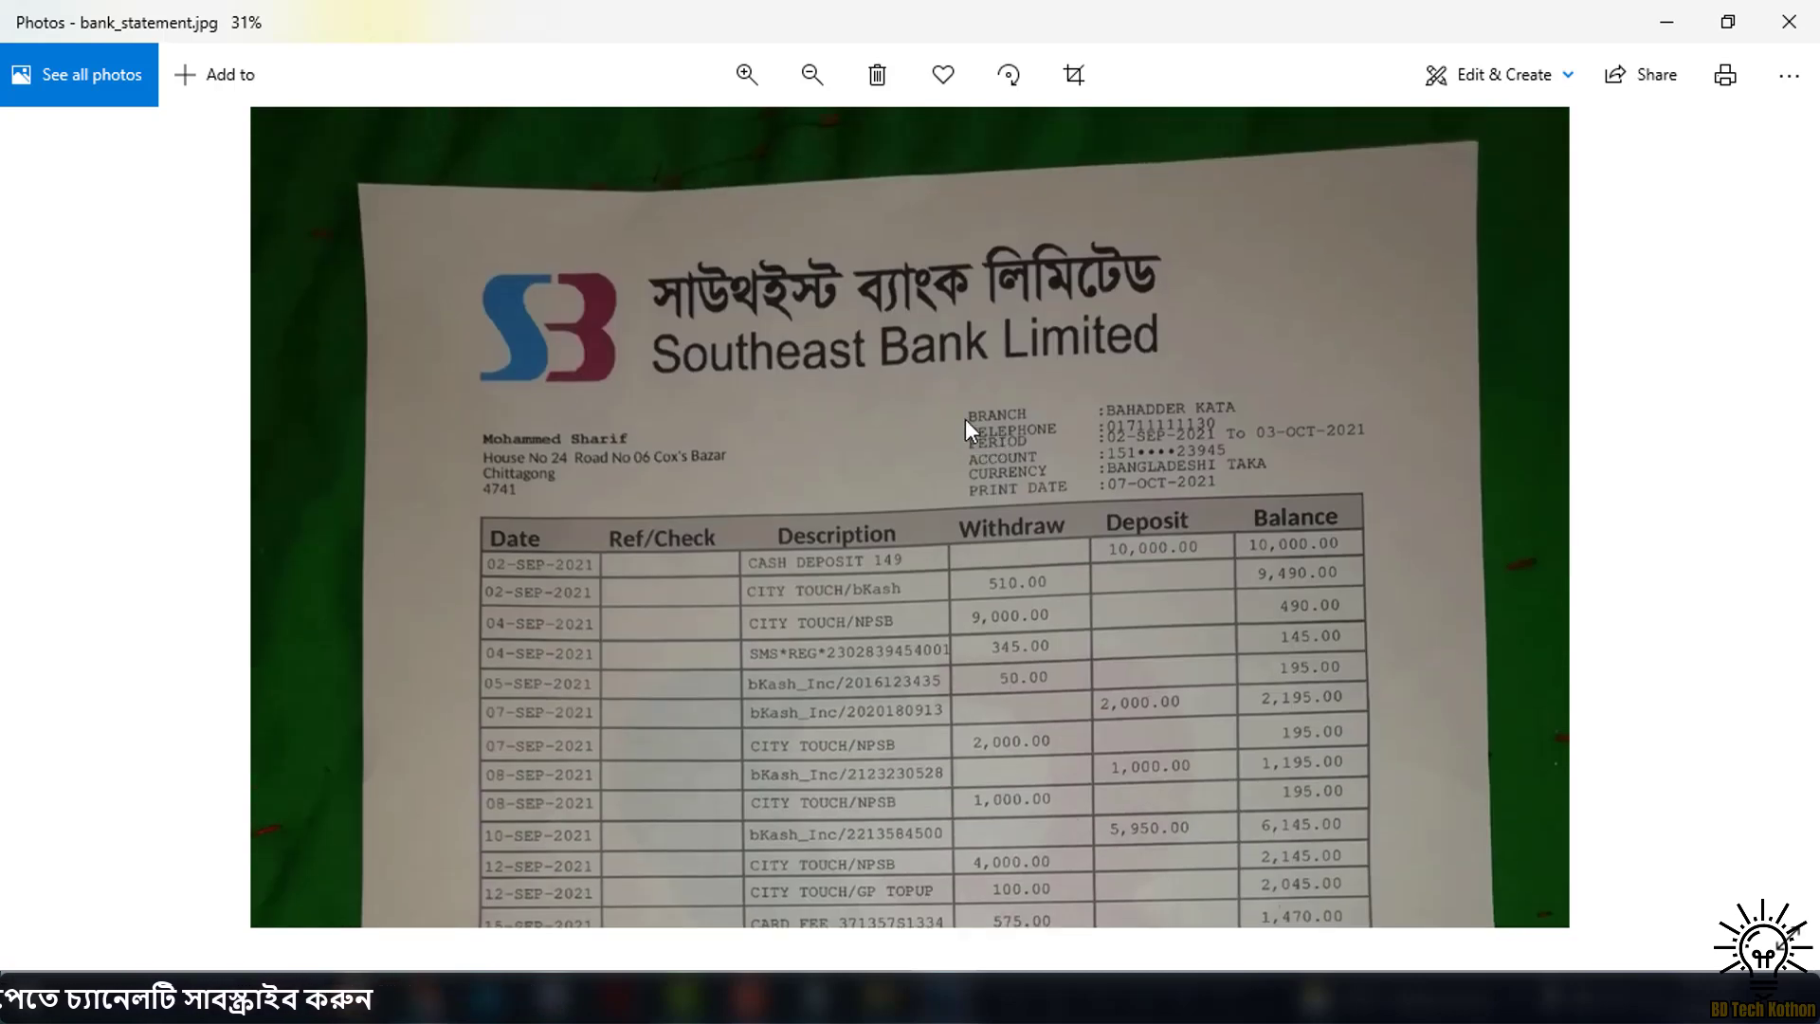
Pan through the later September rows and back up to the Southeast Bank header
left_click_drag(1052, 652, 1052, 417)
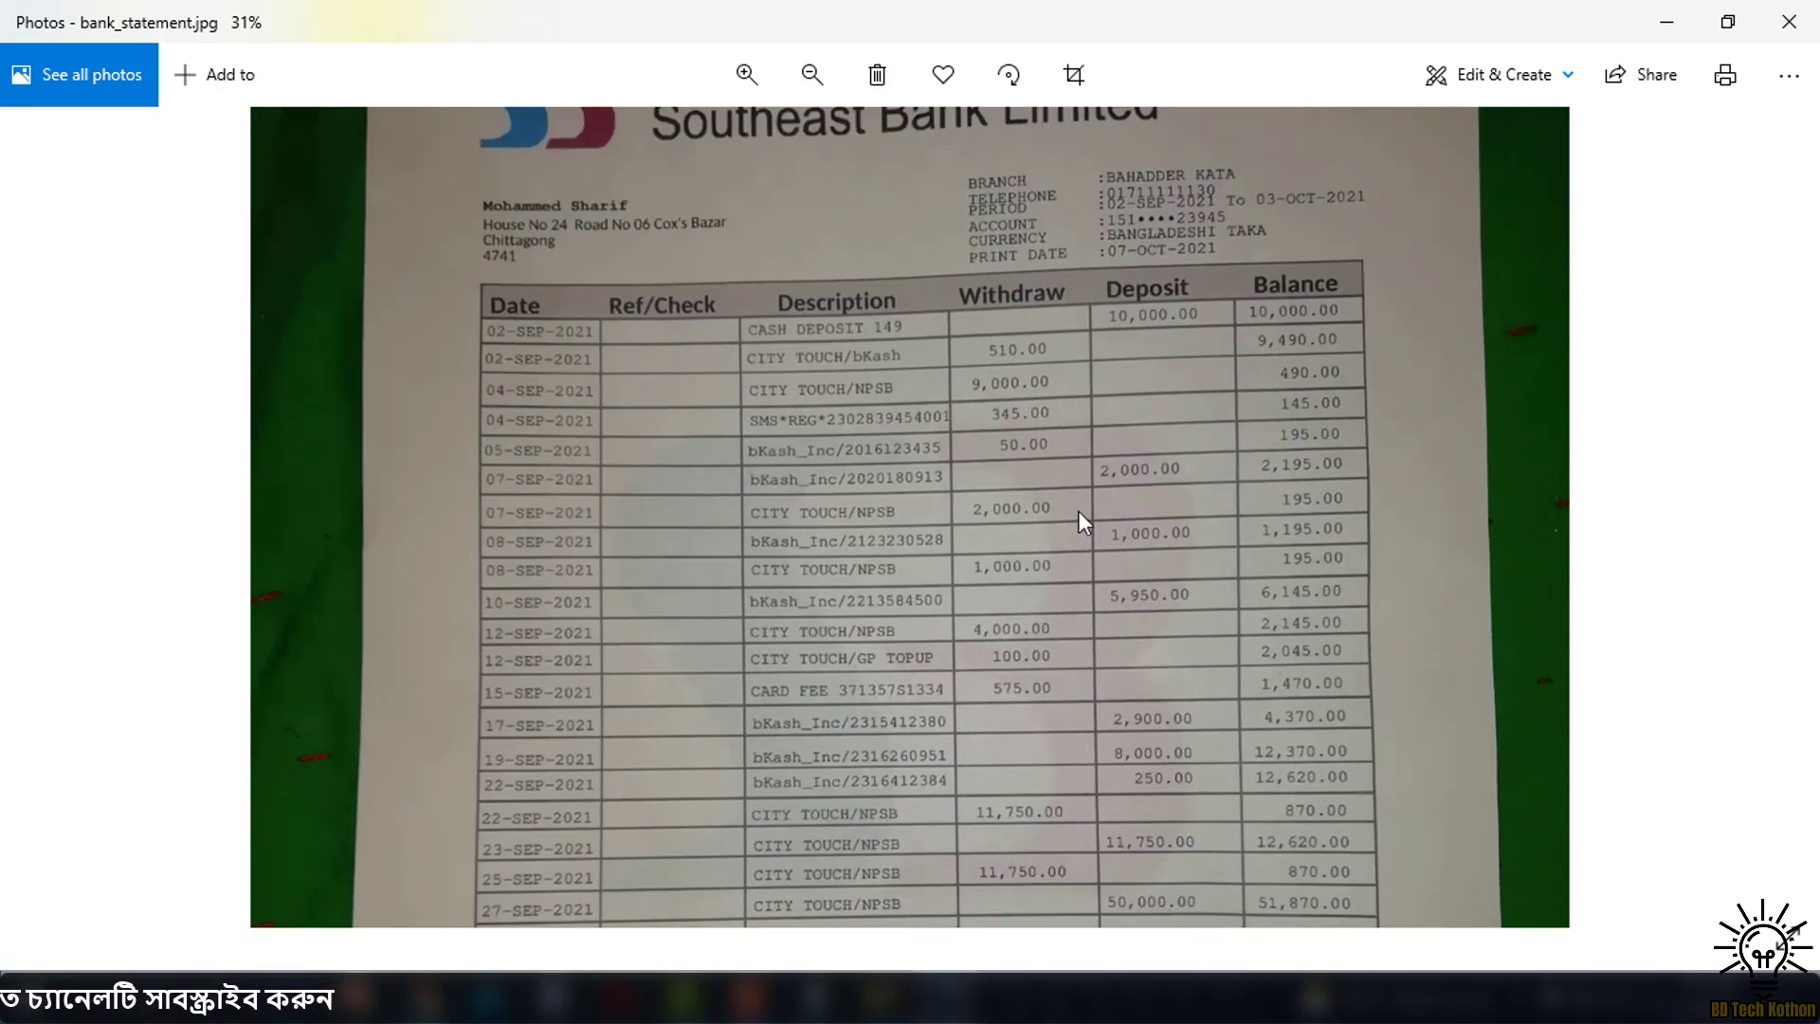
scroll(1044, 473, "up", 2)
scroll(976, 353, "down", 2)
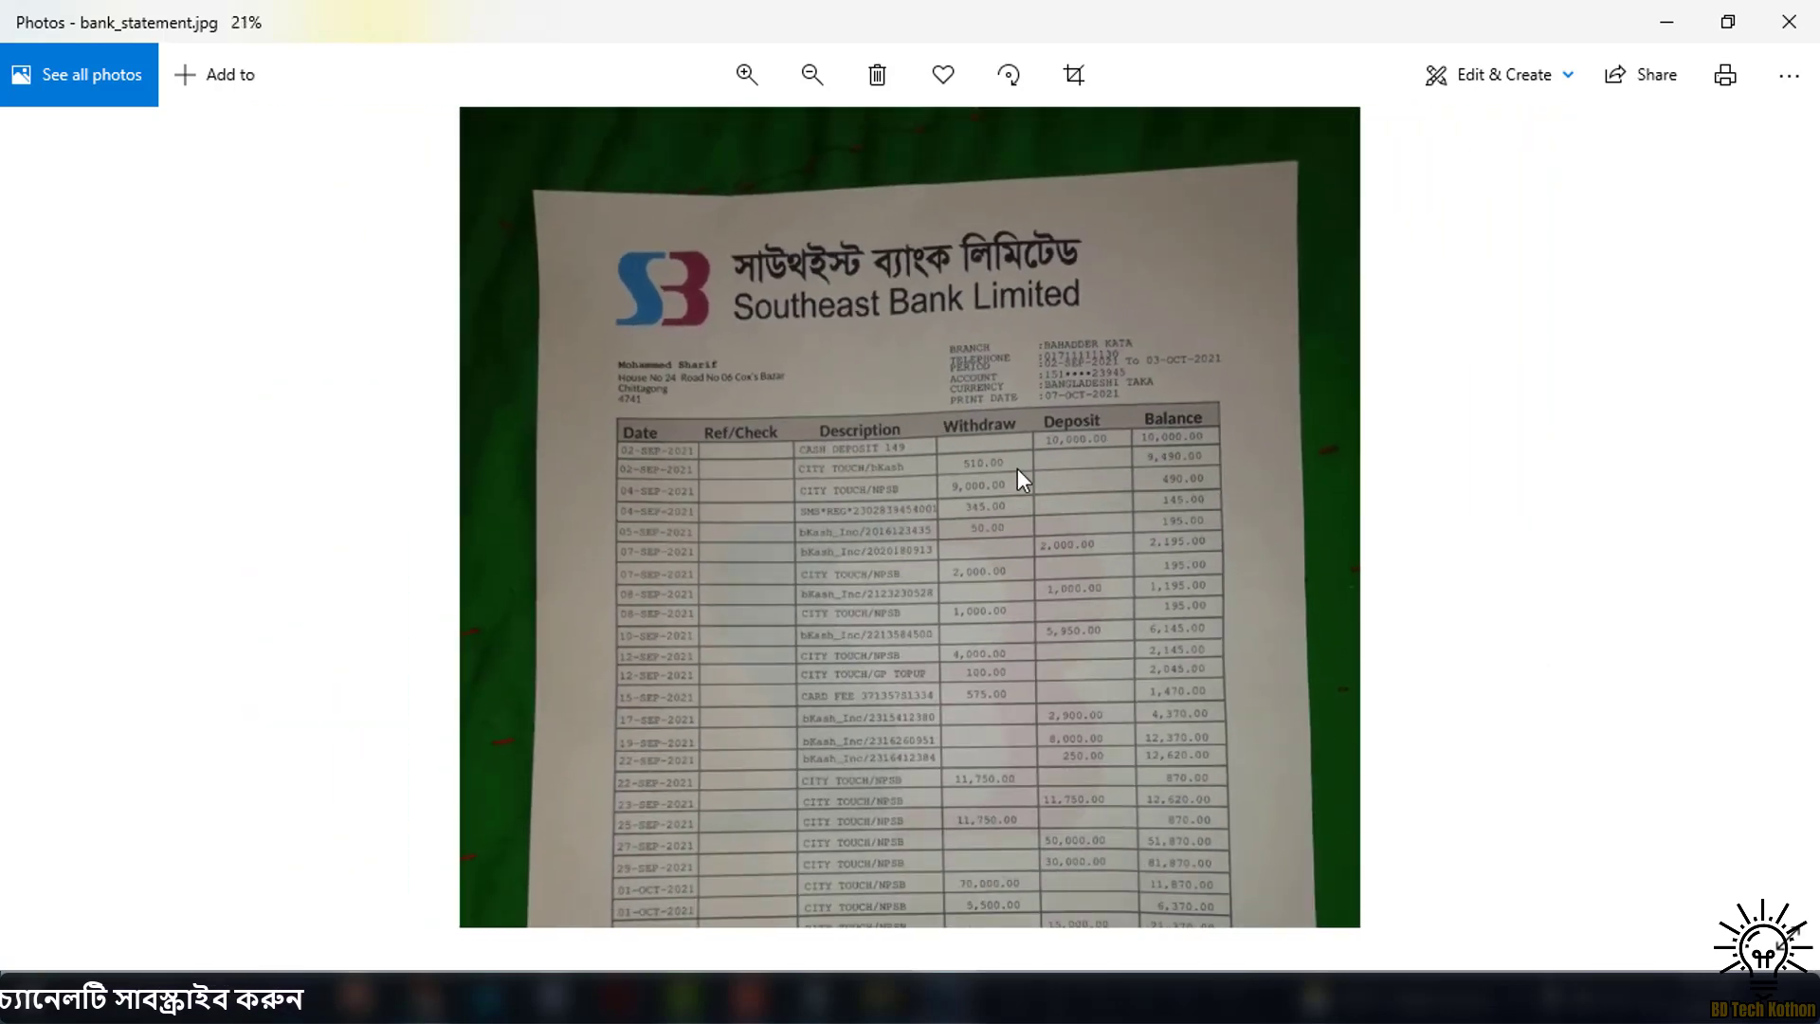
scroll(1020, 468, "down", 2)
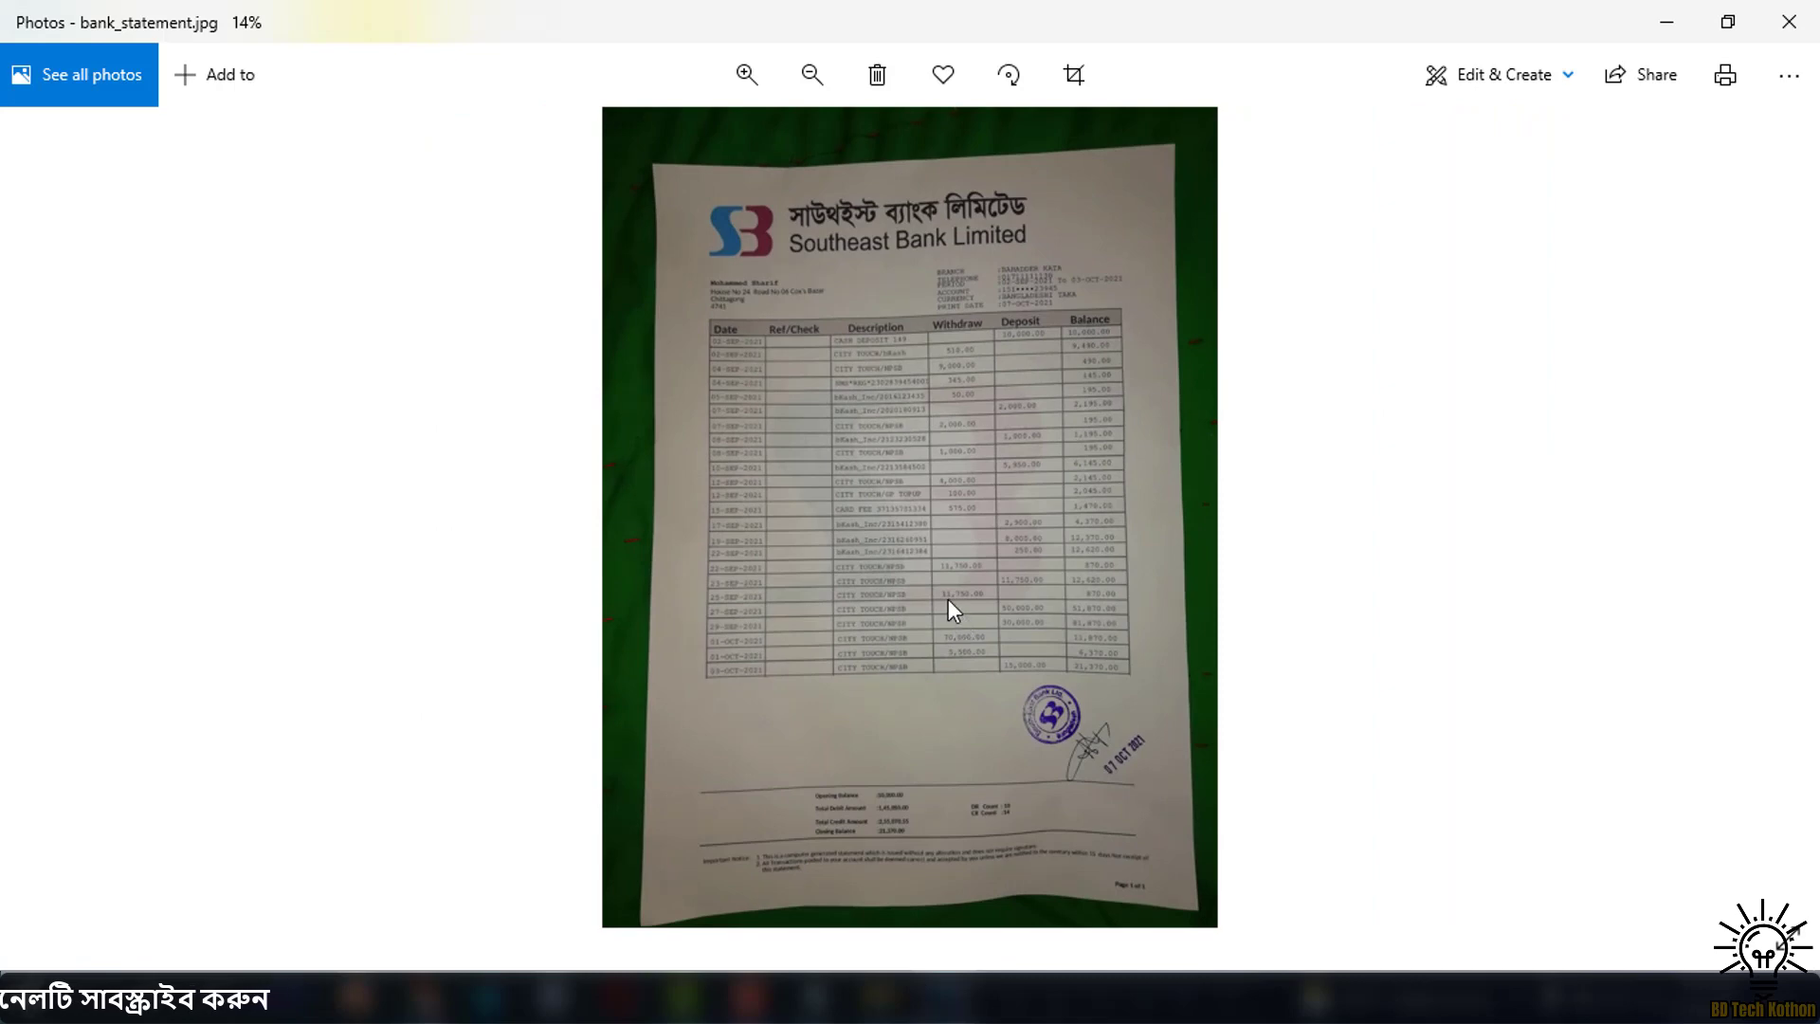
scroll(948, 600, "up", 3)
scroll(988, 637, "down", 3)
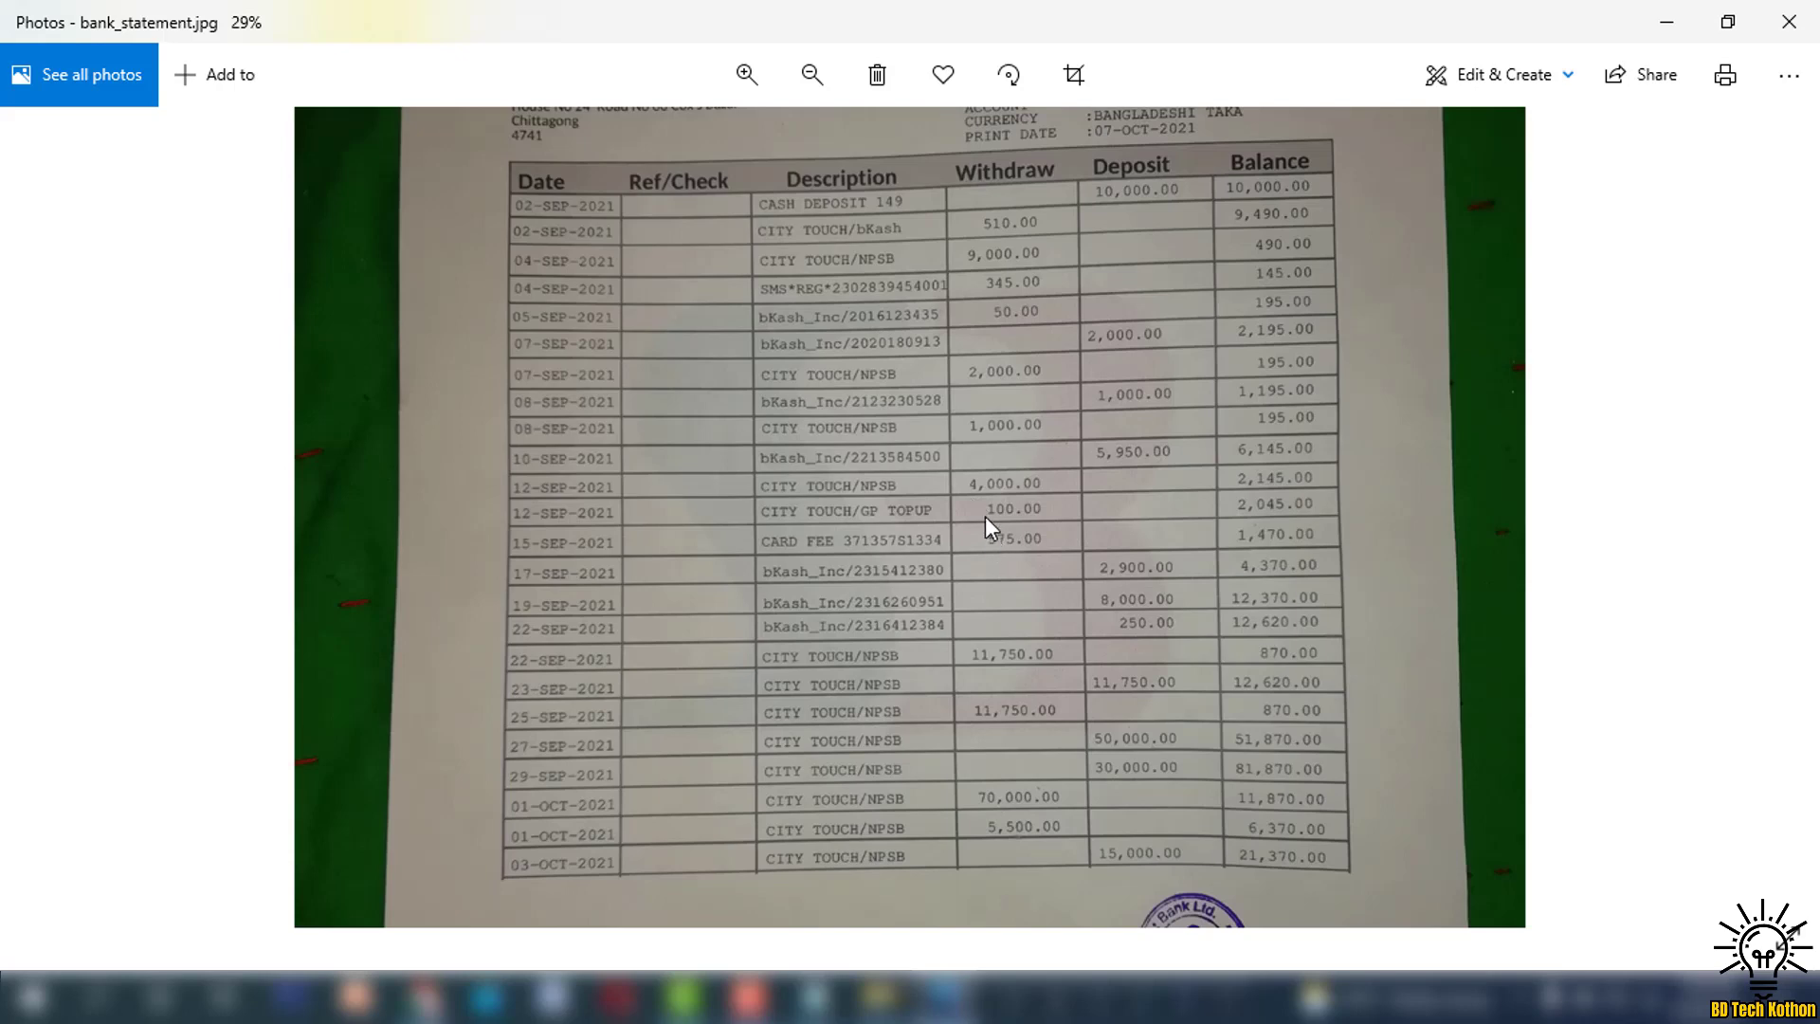
left_click_drag(956, 222, 937, 664)
left_click_drag(933, 385, 933, 544)
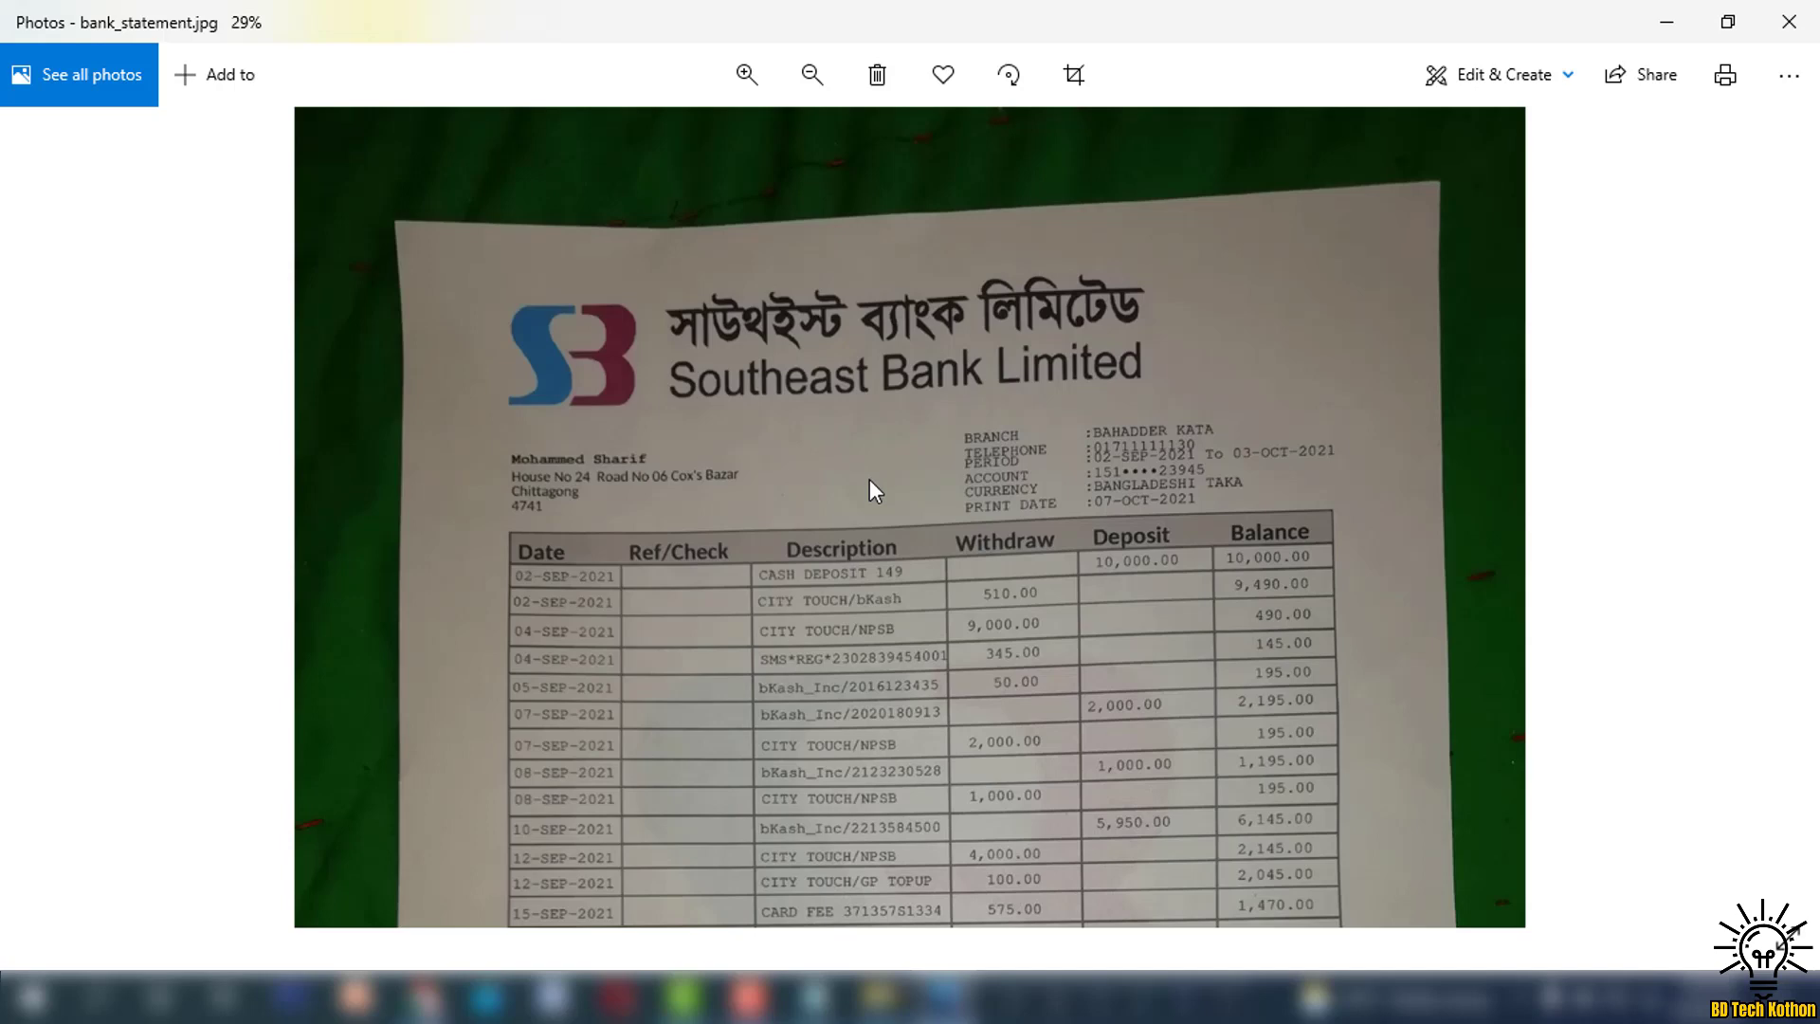
Close Photos and submit the filled Uploading Documents form for verification
left_click(1813, 13)
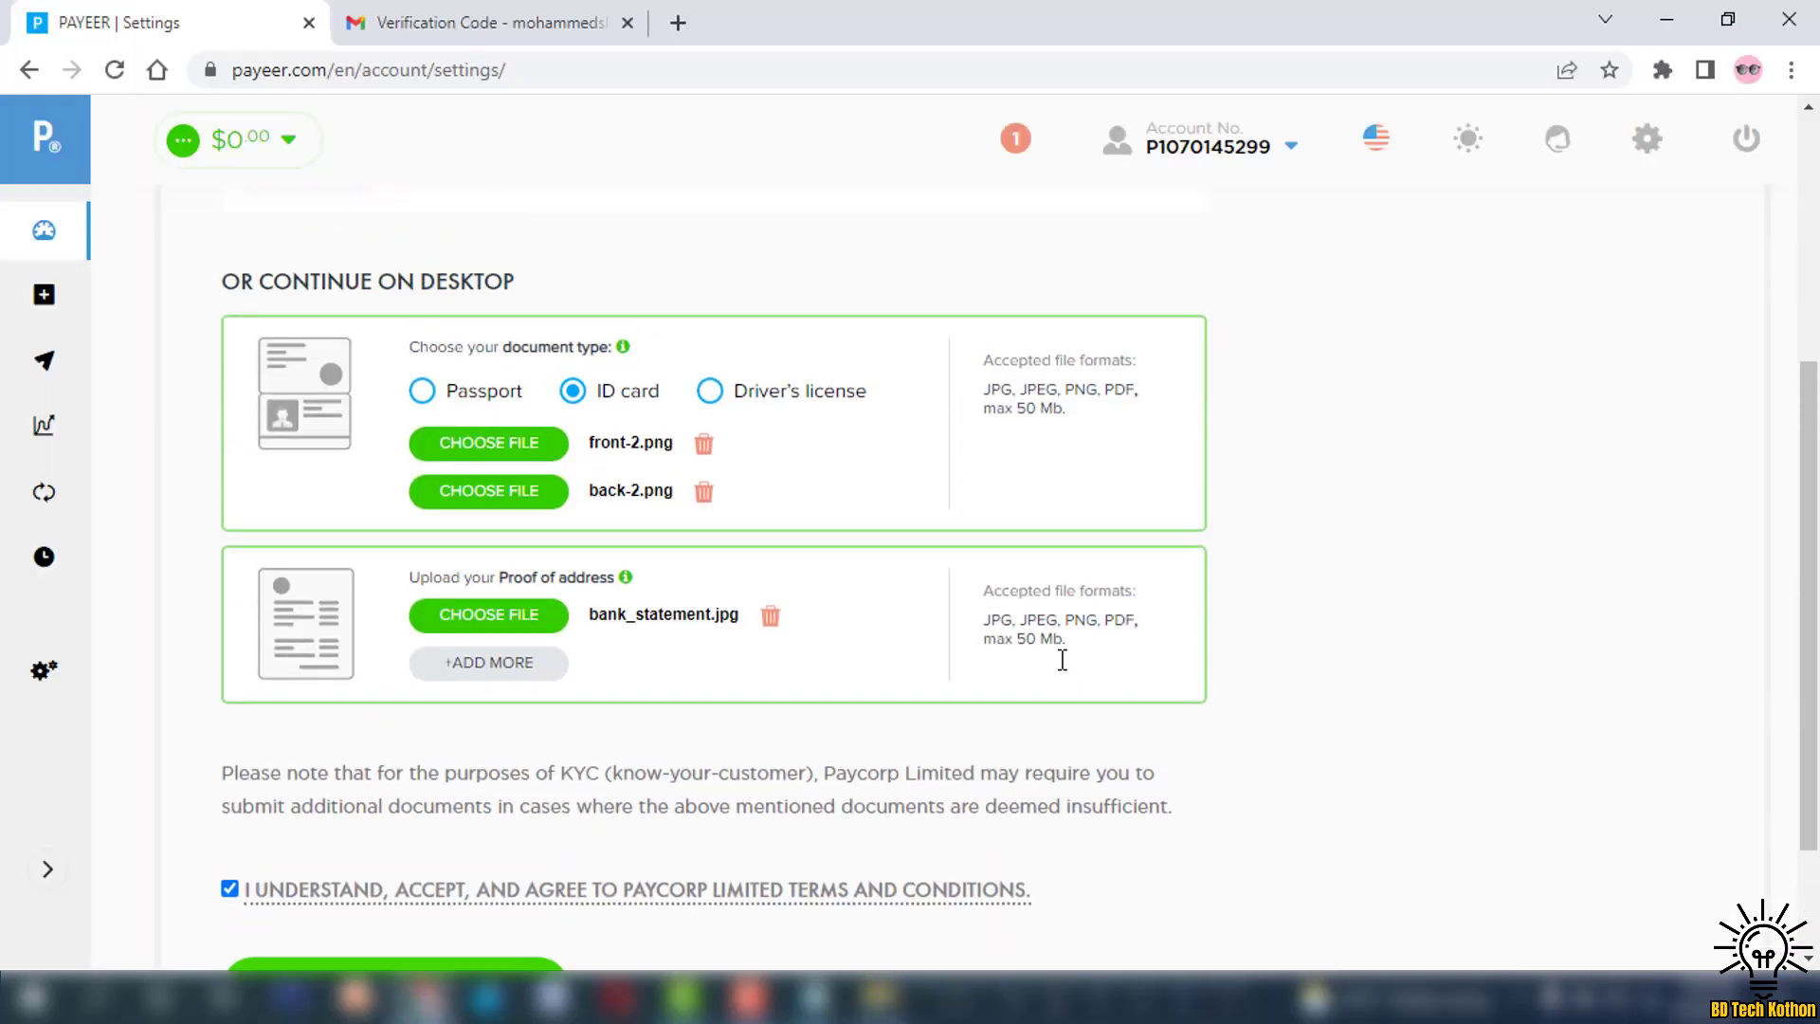
scroll(1060, 560, "up", 4)
scroll(1060, 559, "down", 4)
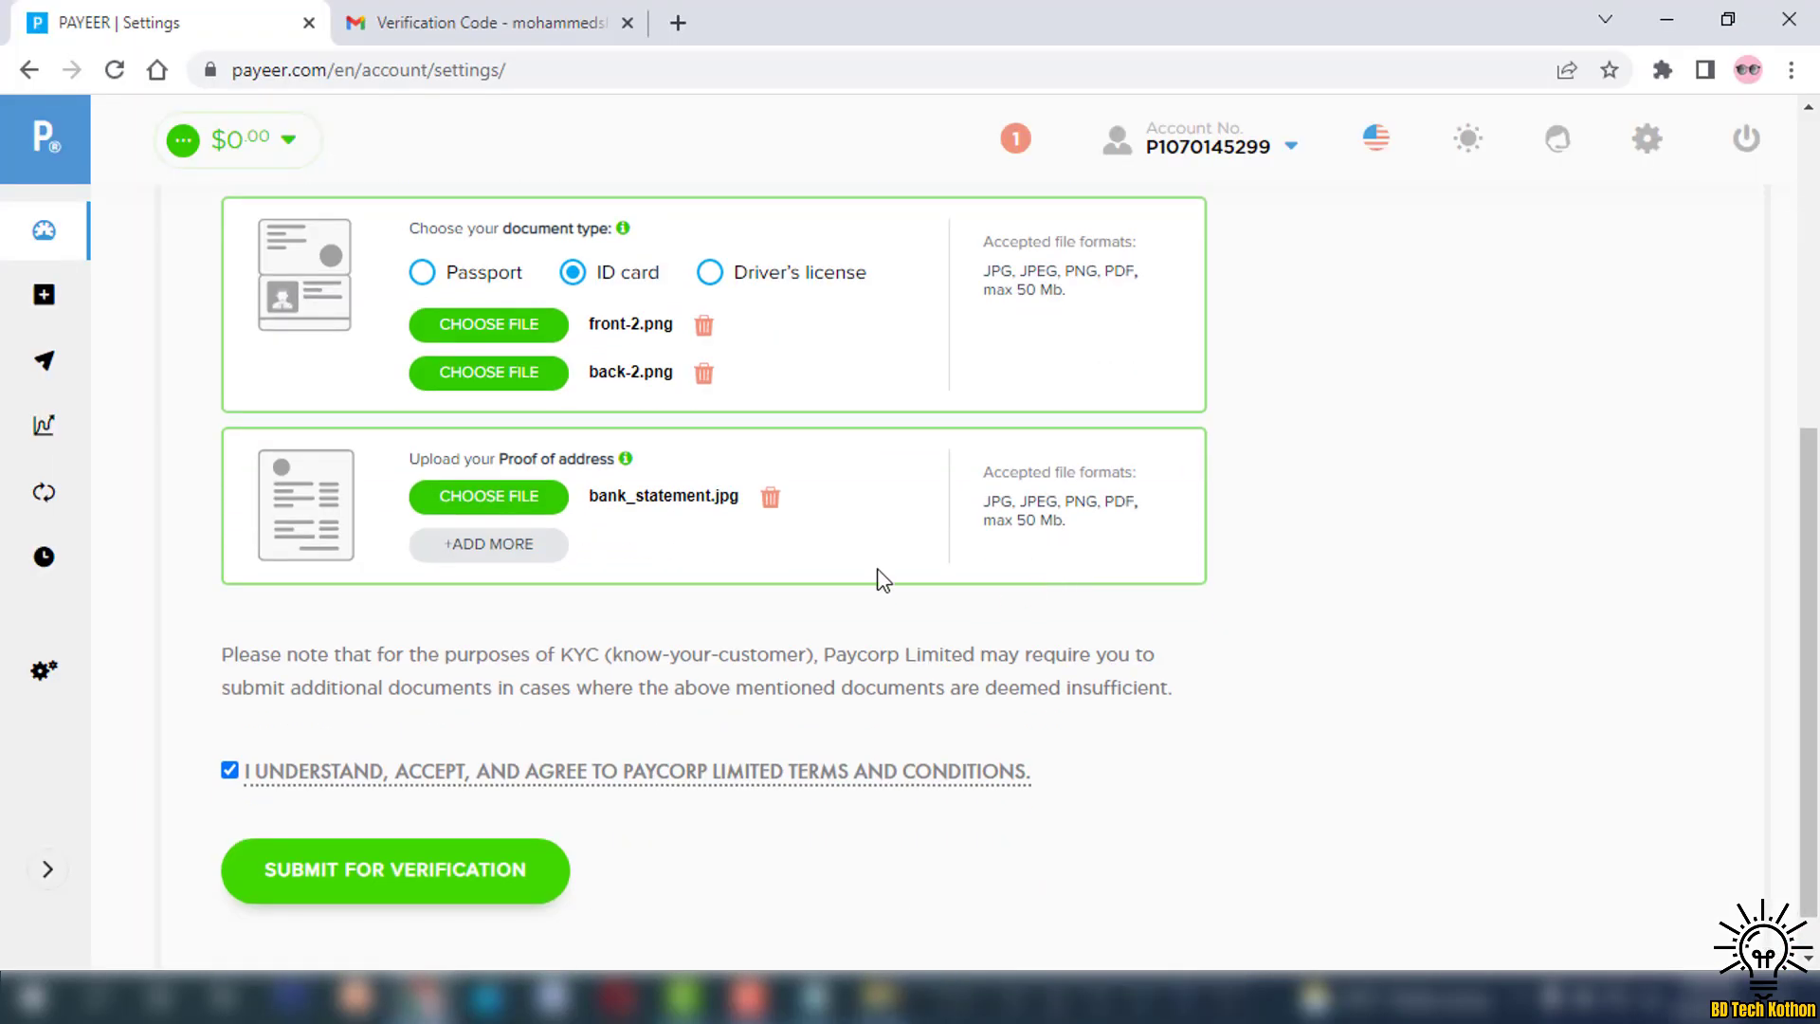
scroll(579, 664, "down", 1)
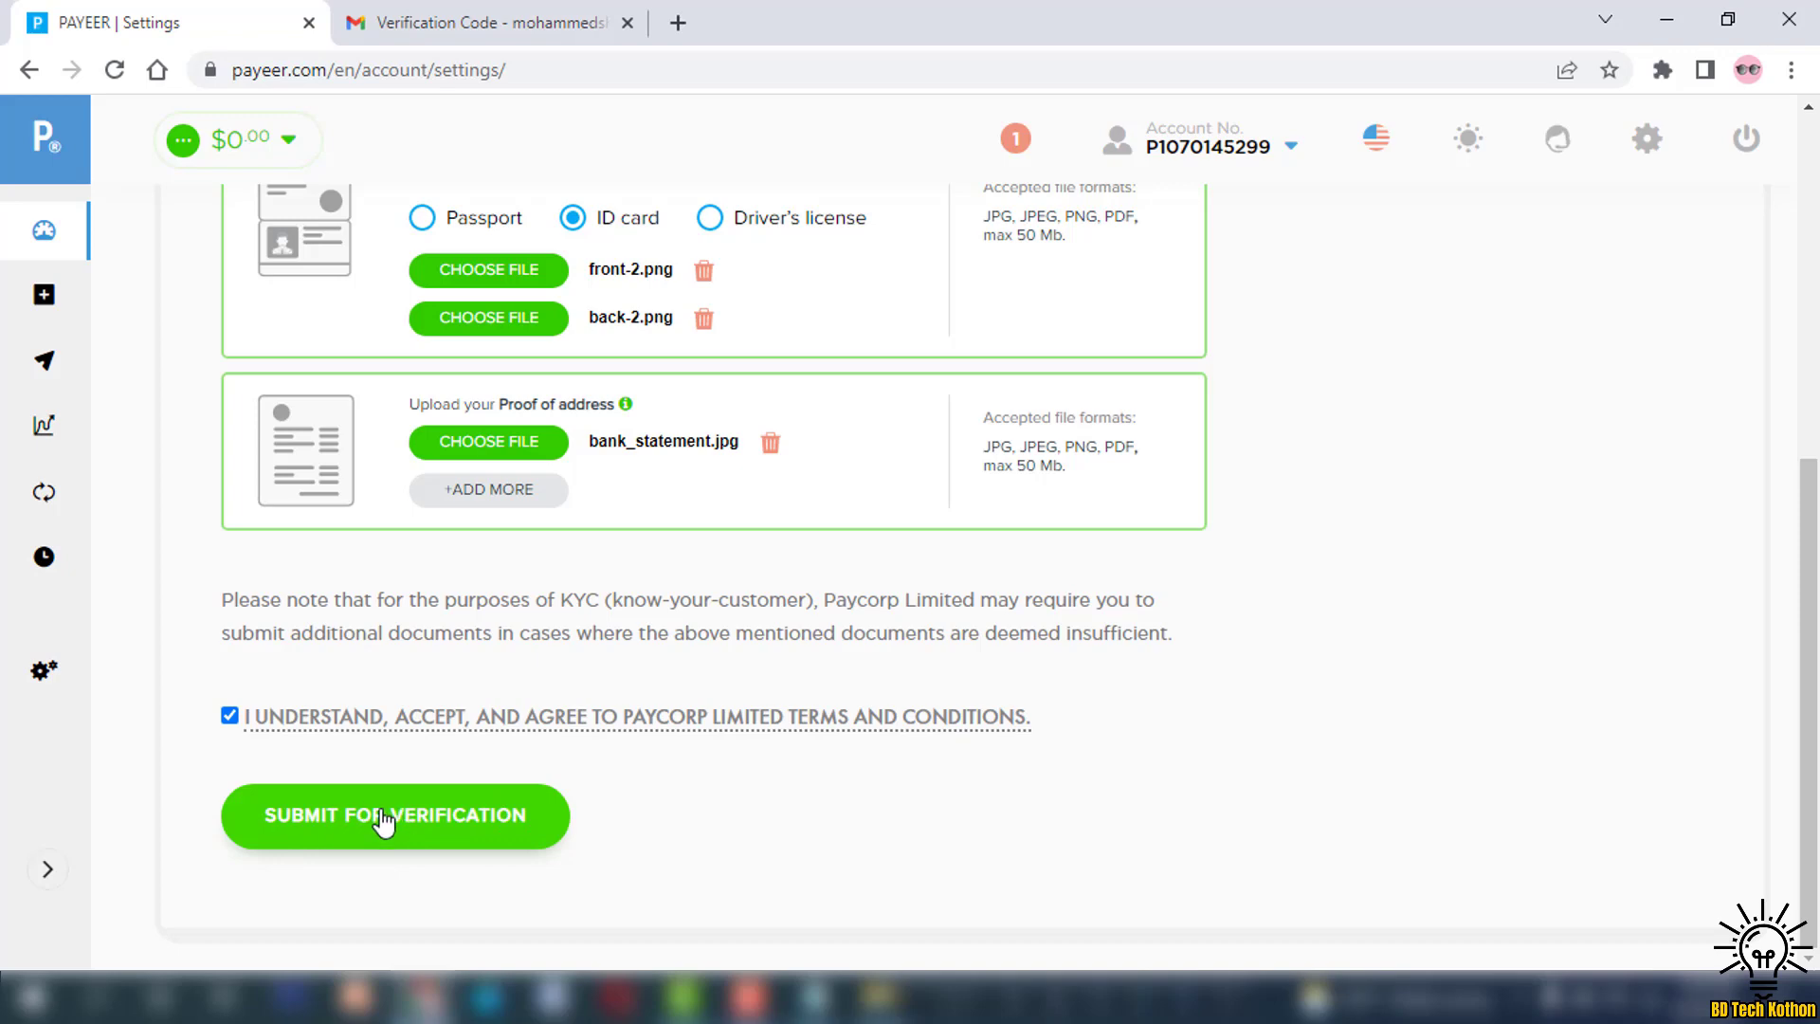
left_click(380, 831)
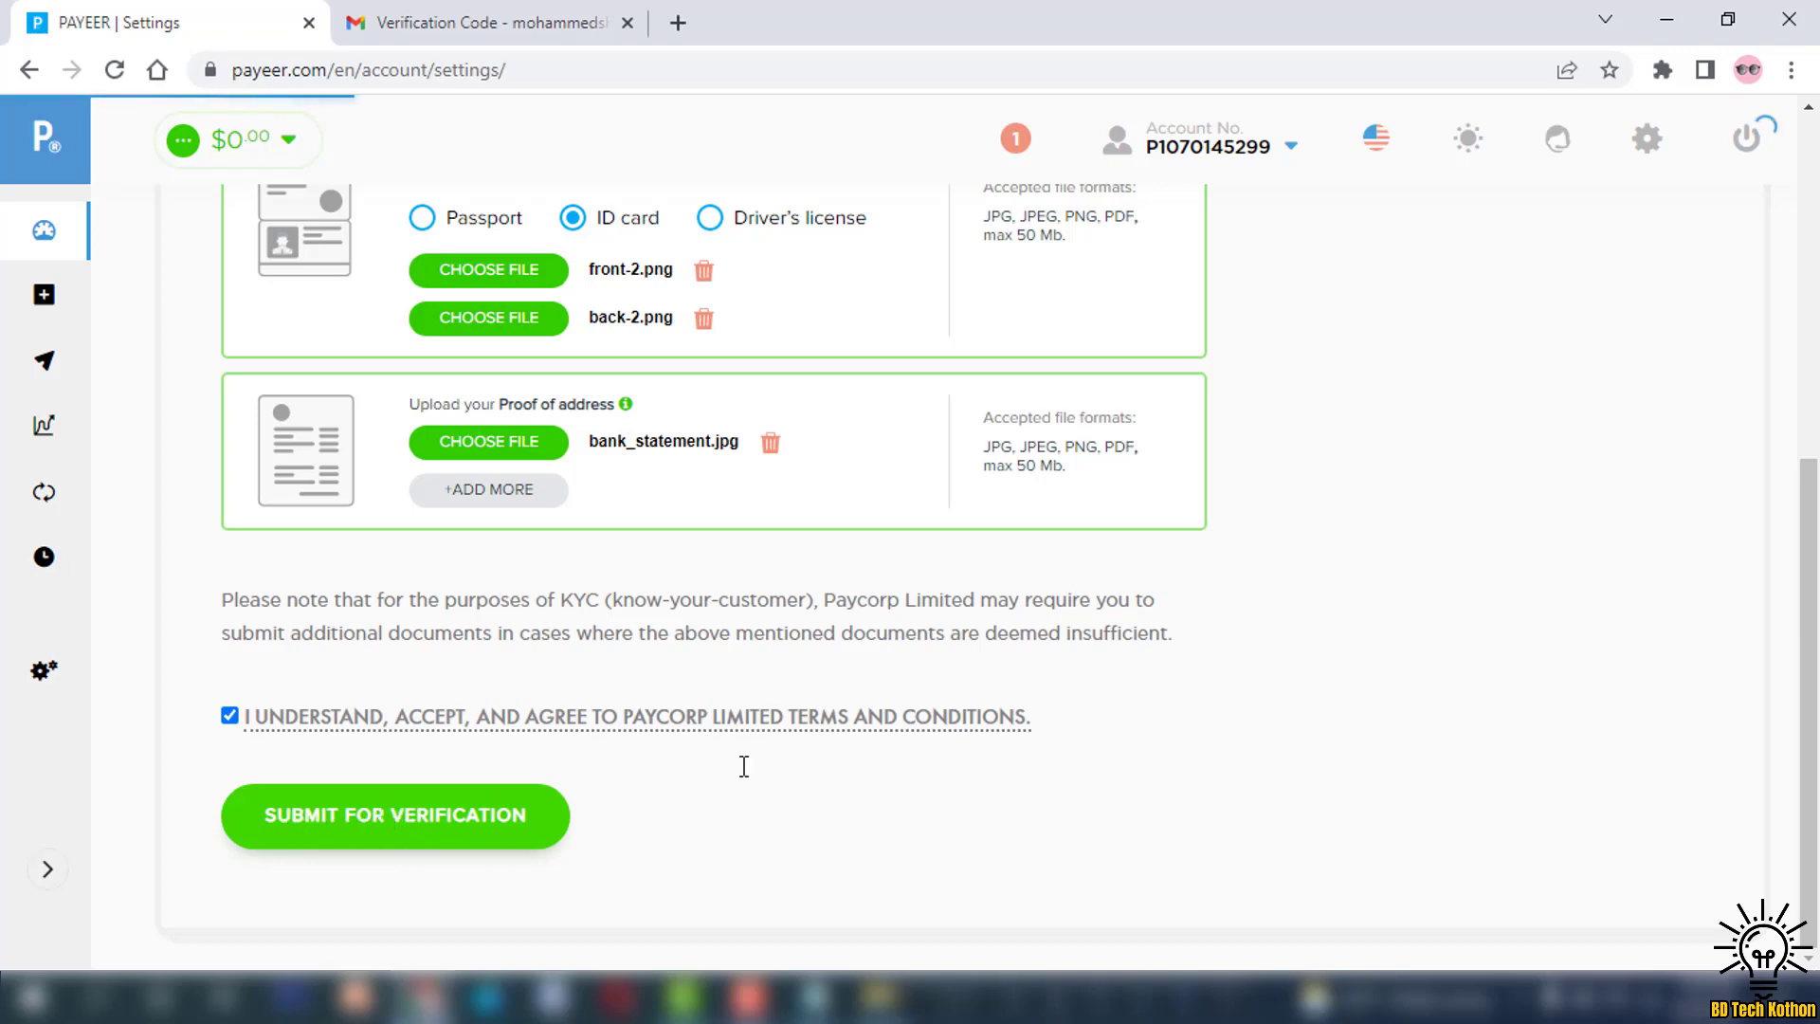
scroll(699, 711, "up", 3)
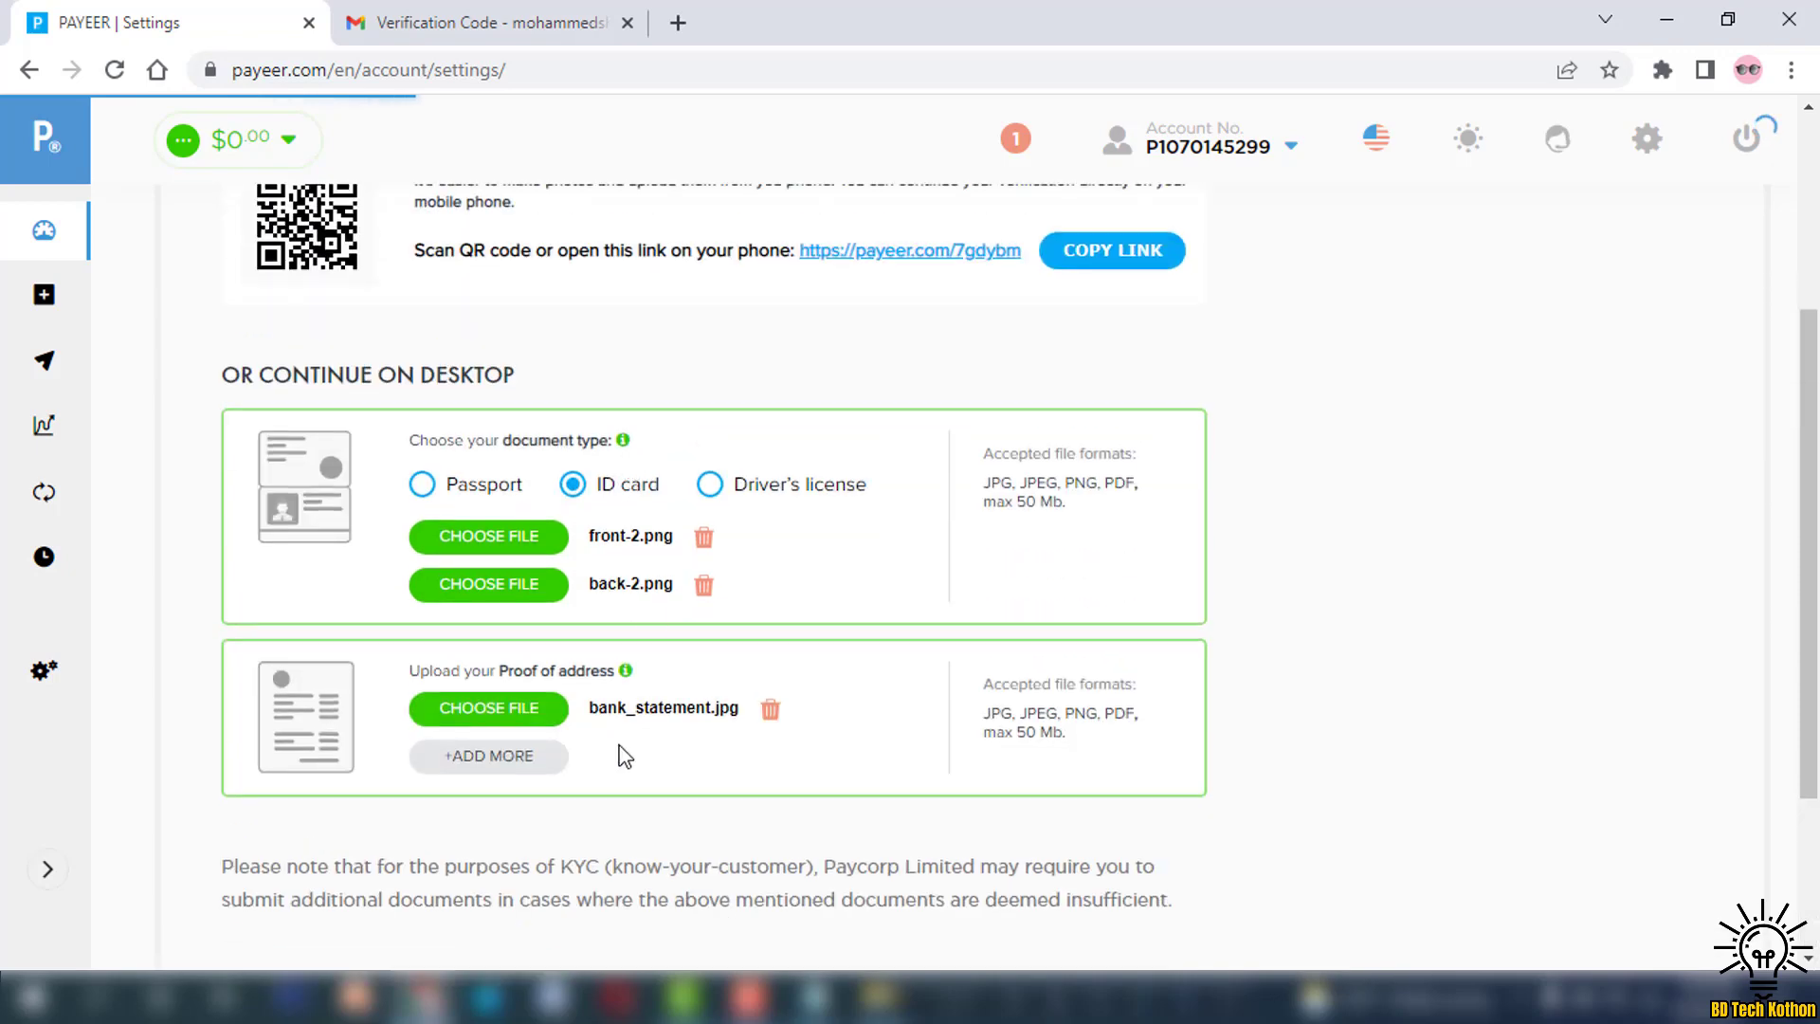
Read the 'Your documents are being reviewed' heading on the verification page
scroll(716, 754, "down", 3)
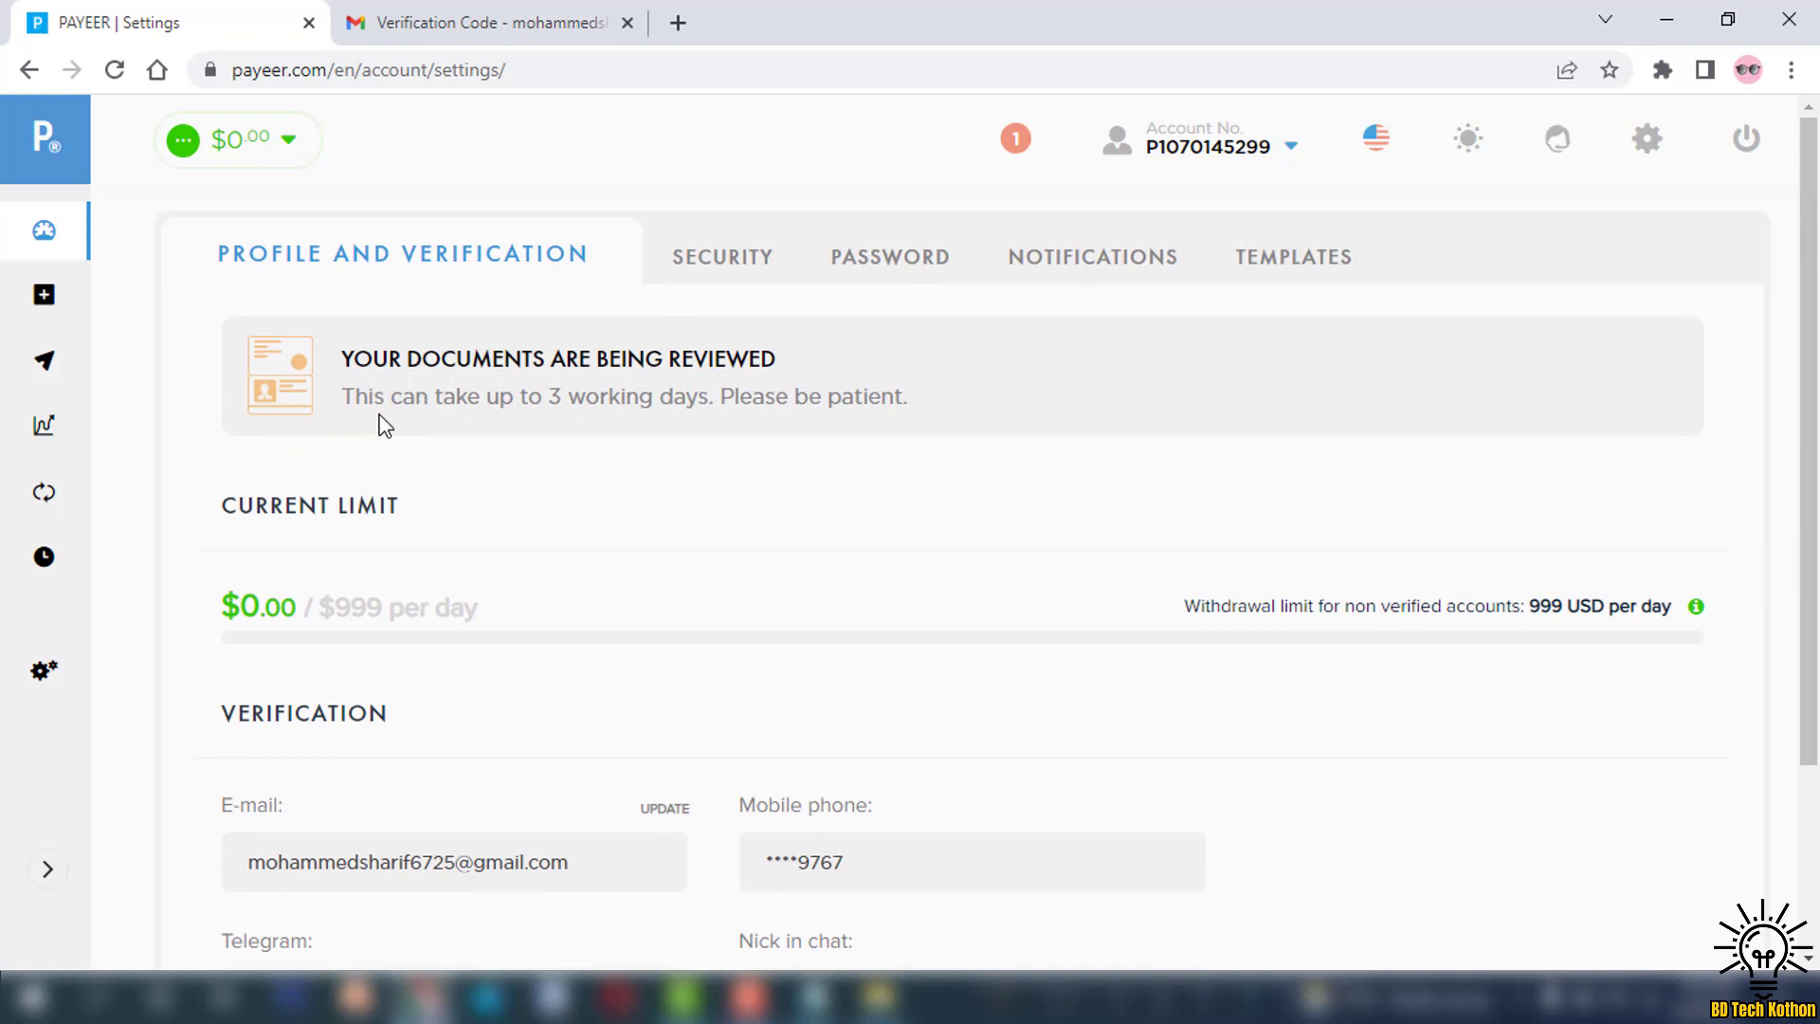
left_click_drag(346, 359, 528, 360)
left_click(957, 399)
left_click_drag(850, 369, 979, 398)
left_click(691, 456)
left_click(841, 430)
left_click_drag(819, 385, 339, 360)
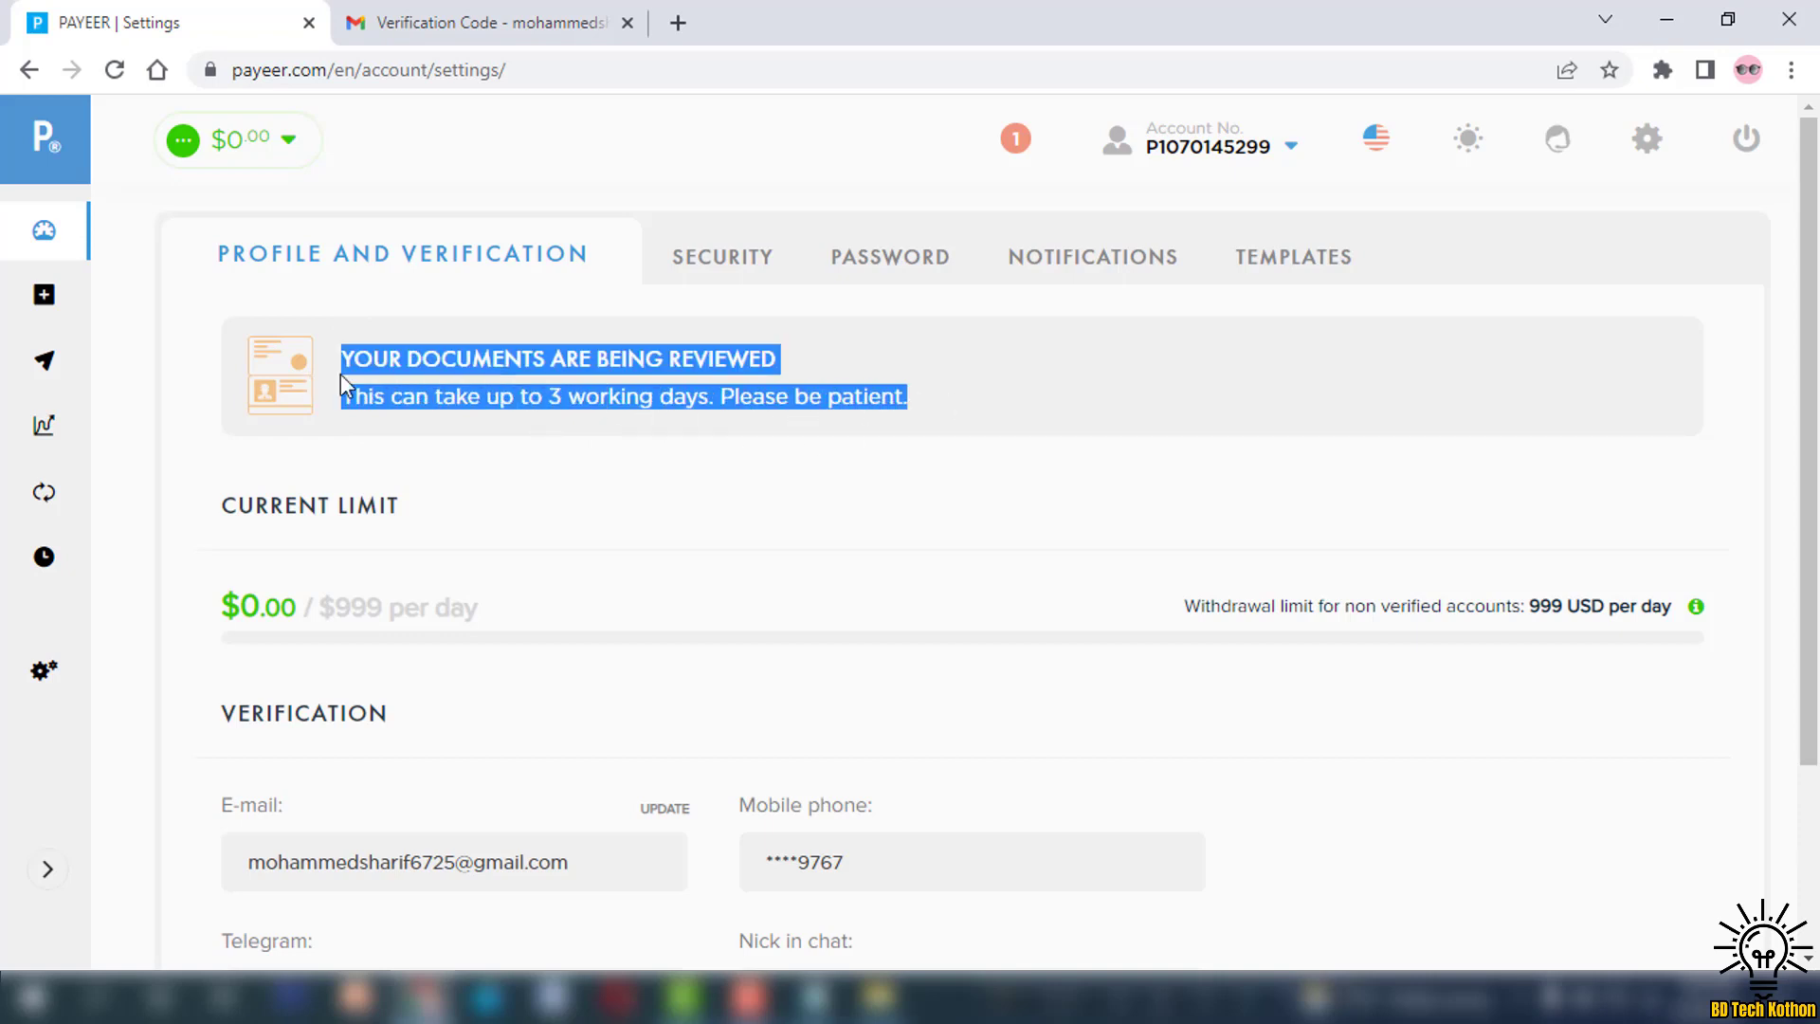
left_click_drag(963, 403, 340, 359)
left_click(1006, 391)
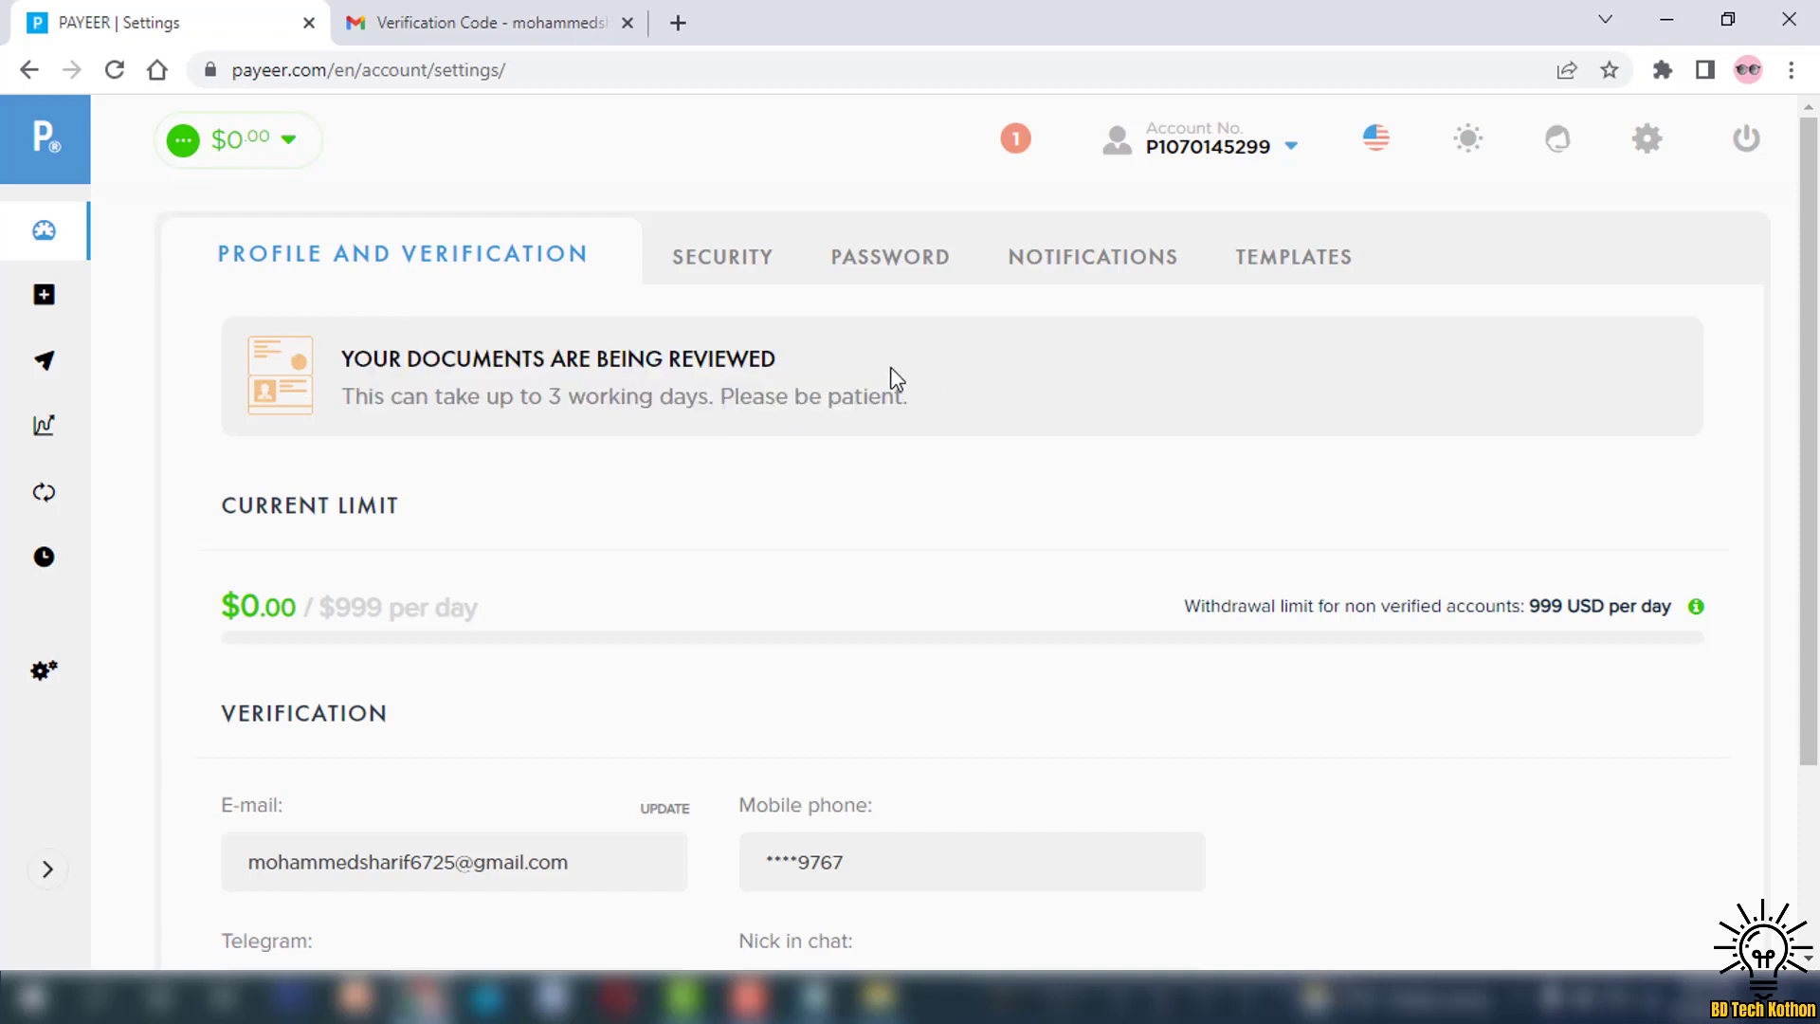
Go over the review-time note and the CURRENT LIMIT section below it
left_click_drag(890, 379, 333, 313)
left_click(953, 384)
left_click_drag(809, 363, 339, 318)
left_click(833, 376)
left_click_drag(345, 396, 610, 400)
left_click(931, 379)
left_click_drag(920, 398, 219, 313)
left_click(1019, 420)
left_click_drag(336, 322, 1023, 450)
left_click(1021, 402)
scroll(661, 471, "down", 3)
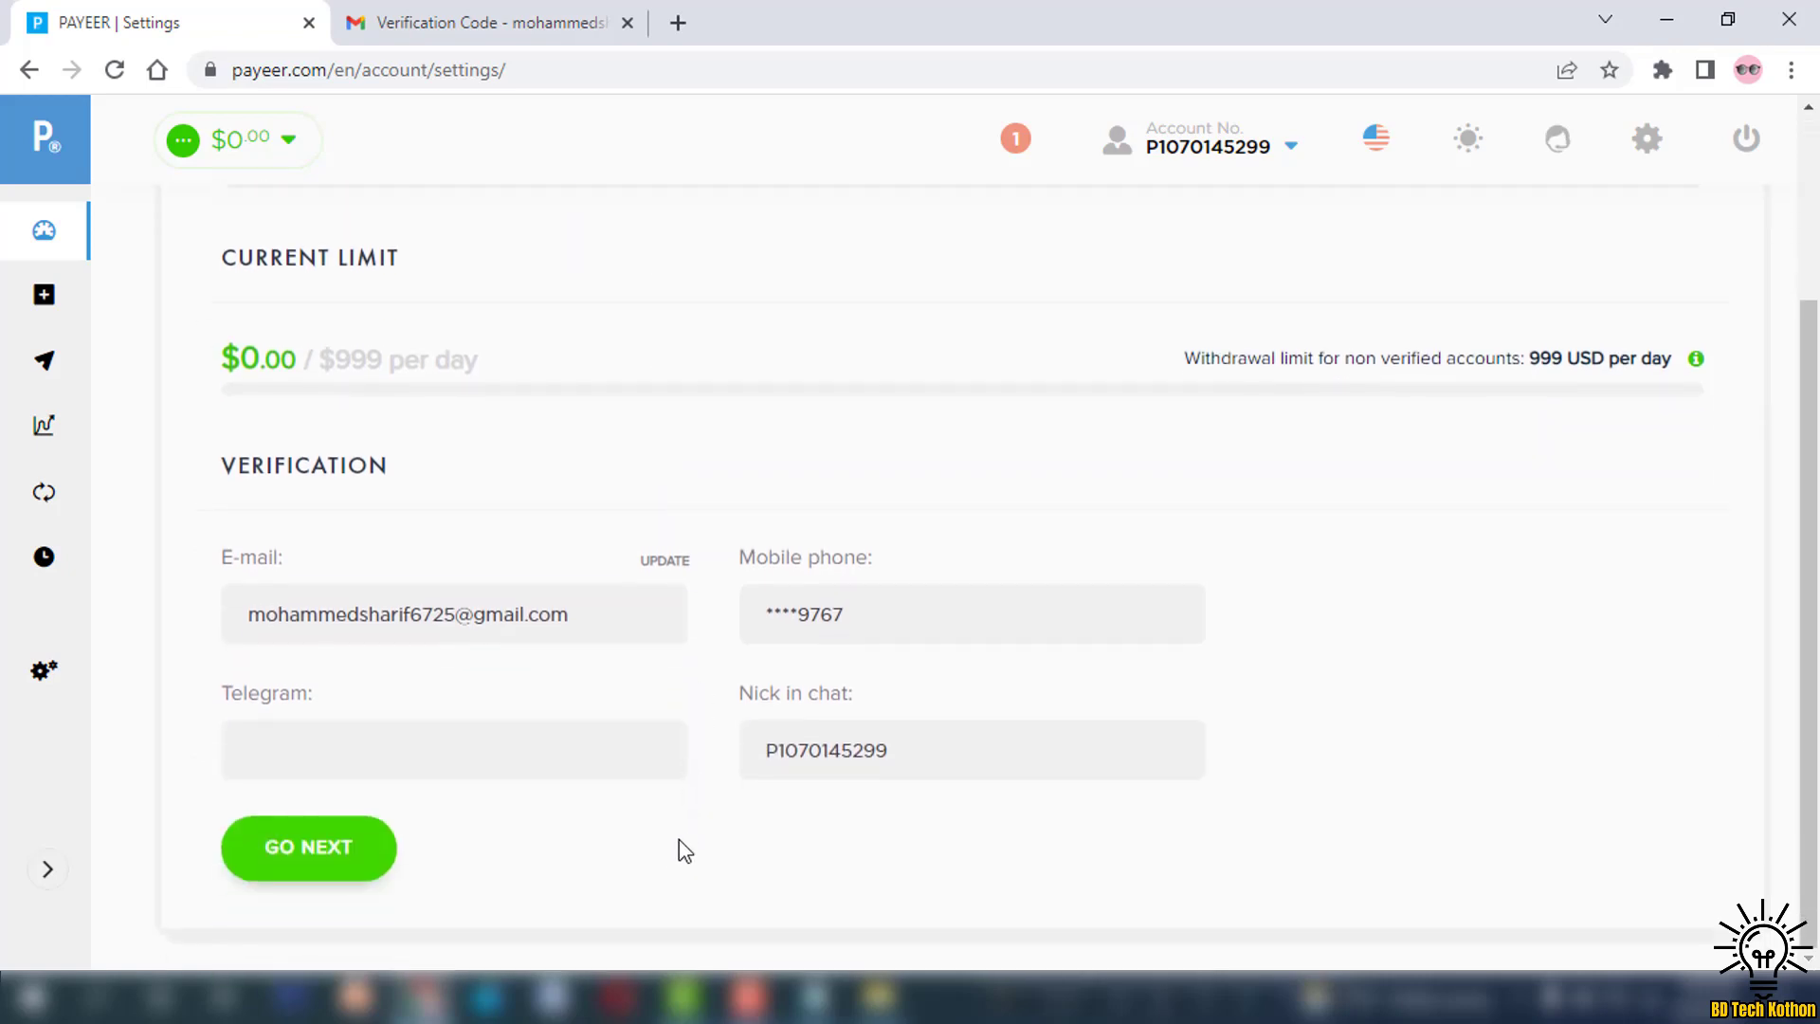
scroll(749, 531, "up", 3)
left_click(663, 261)
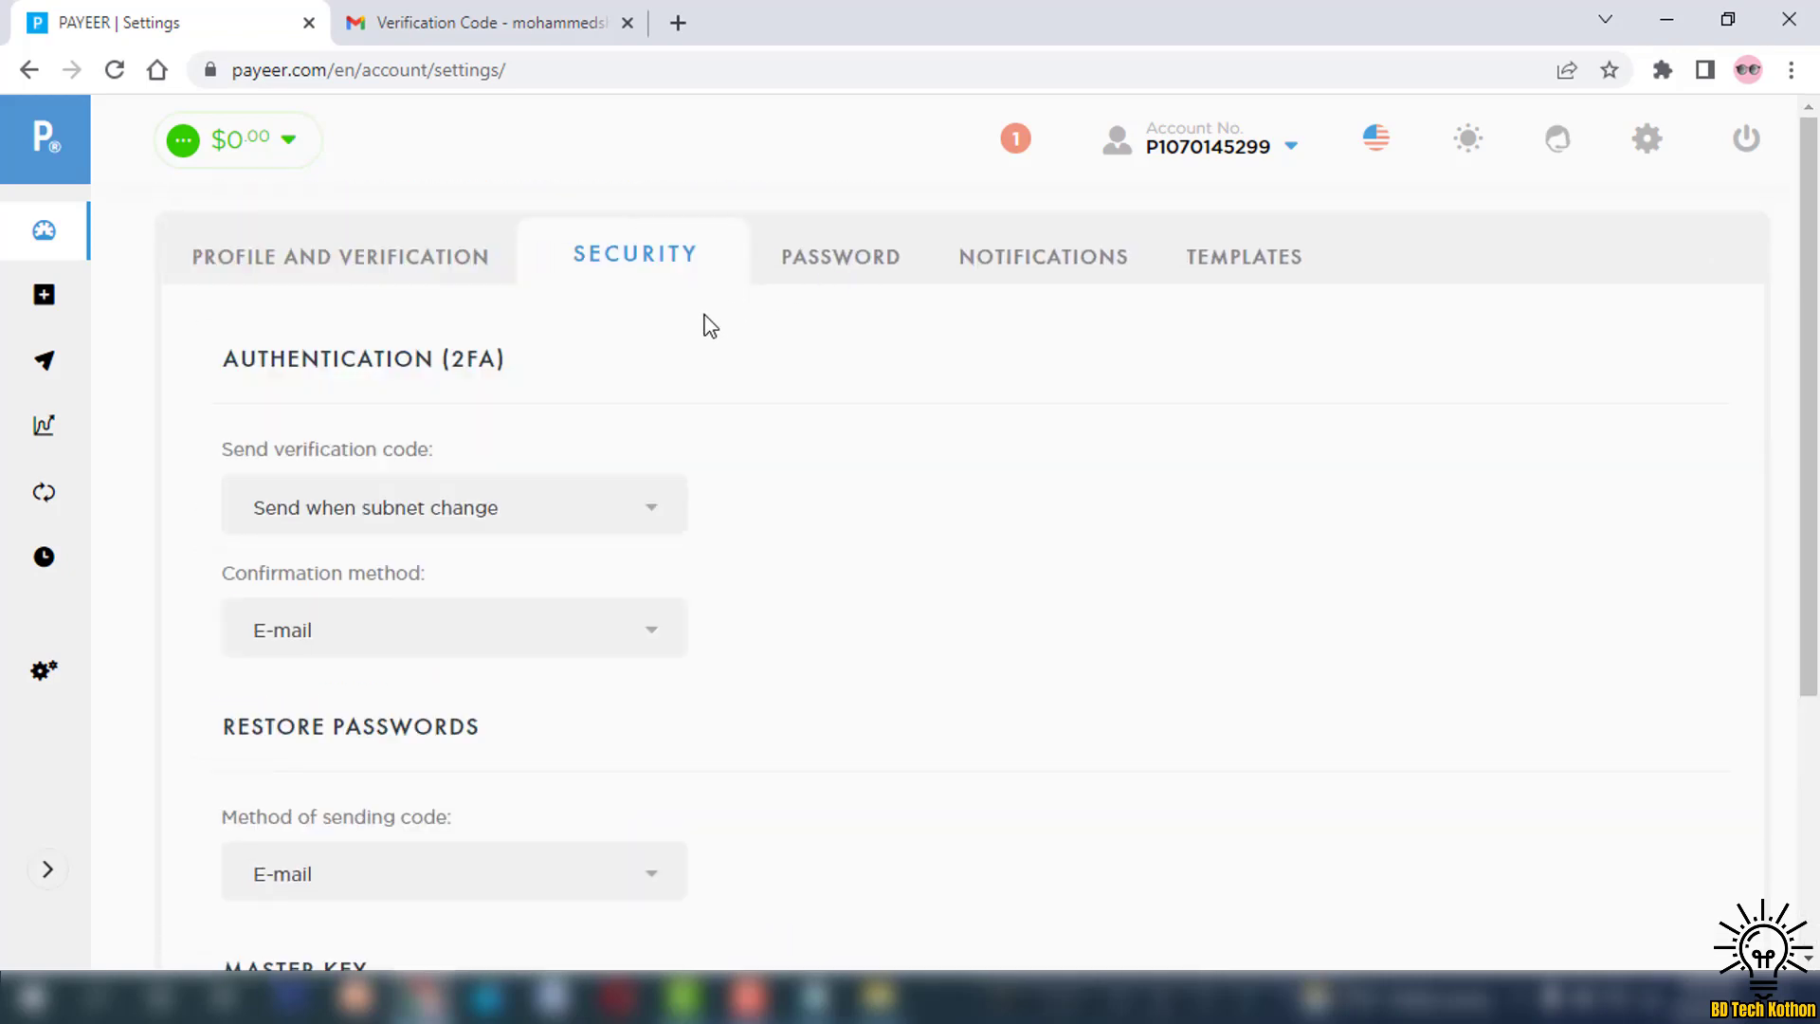
left_click(833, 265)
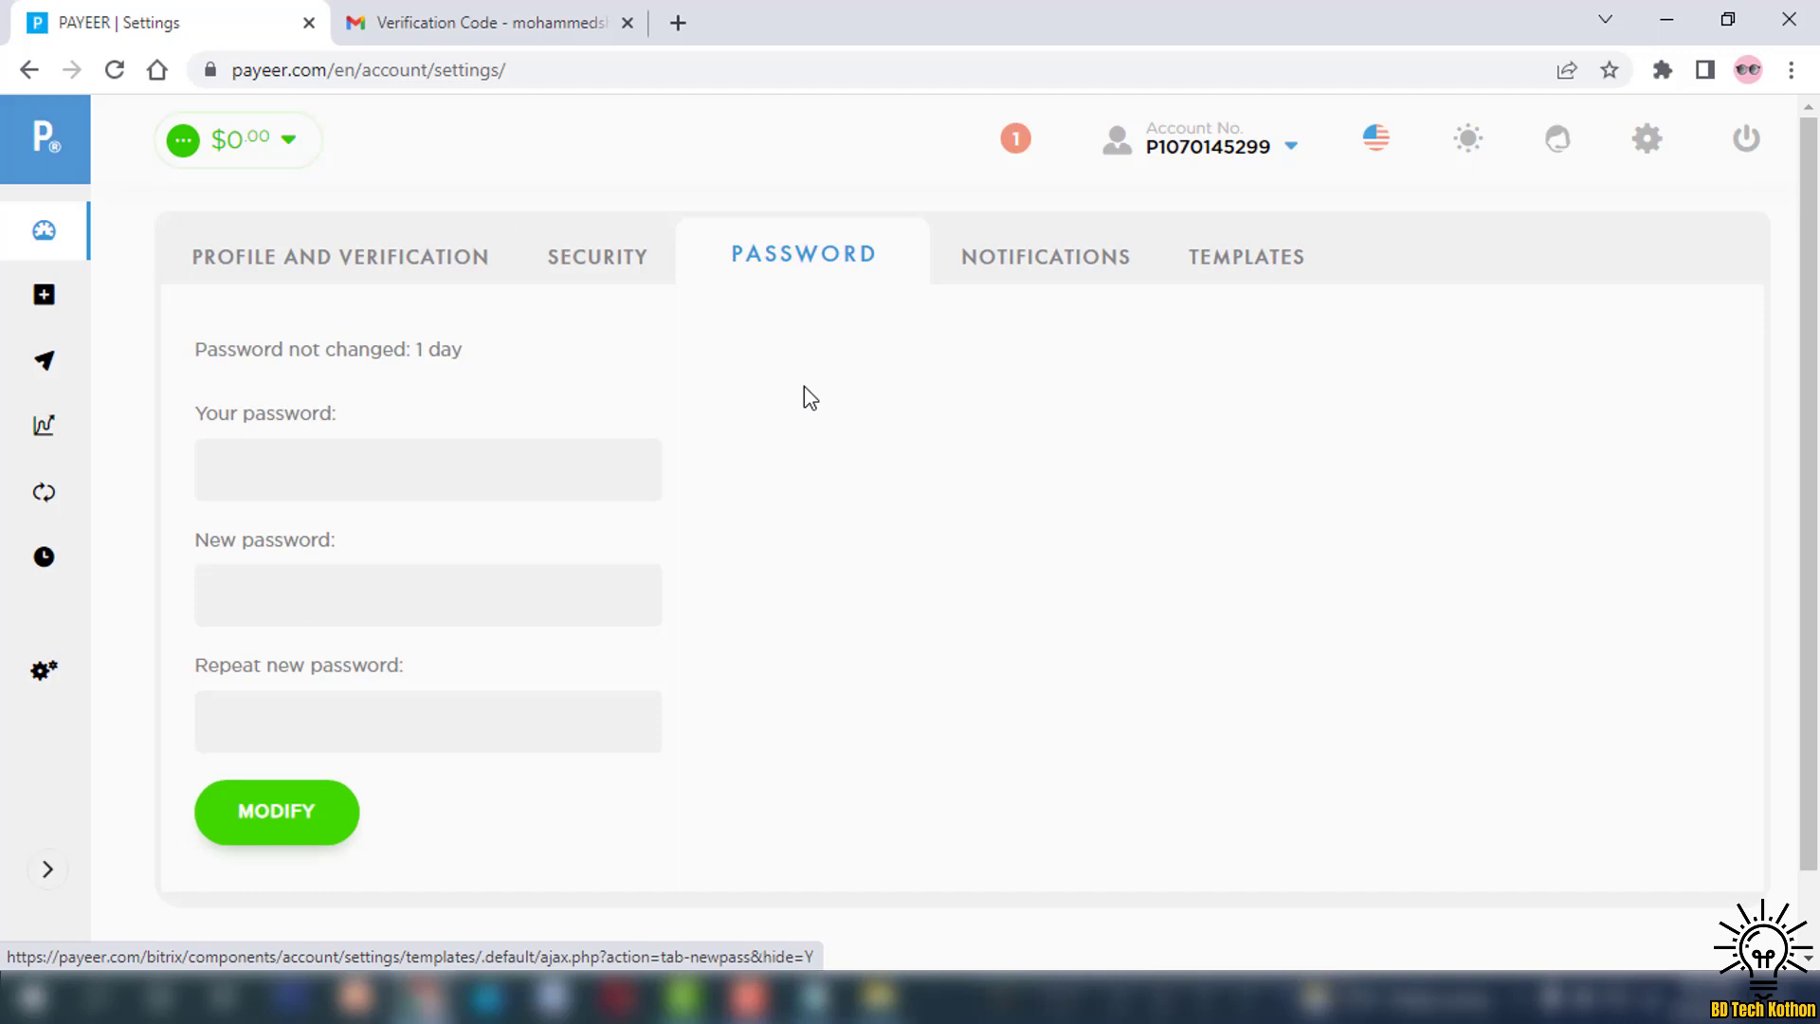
left_click(358, 471)
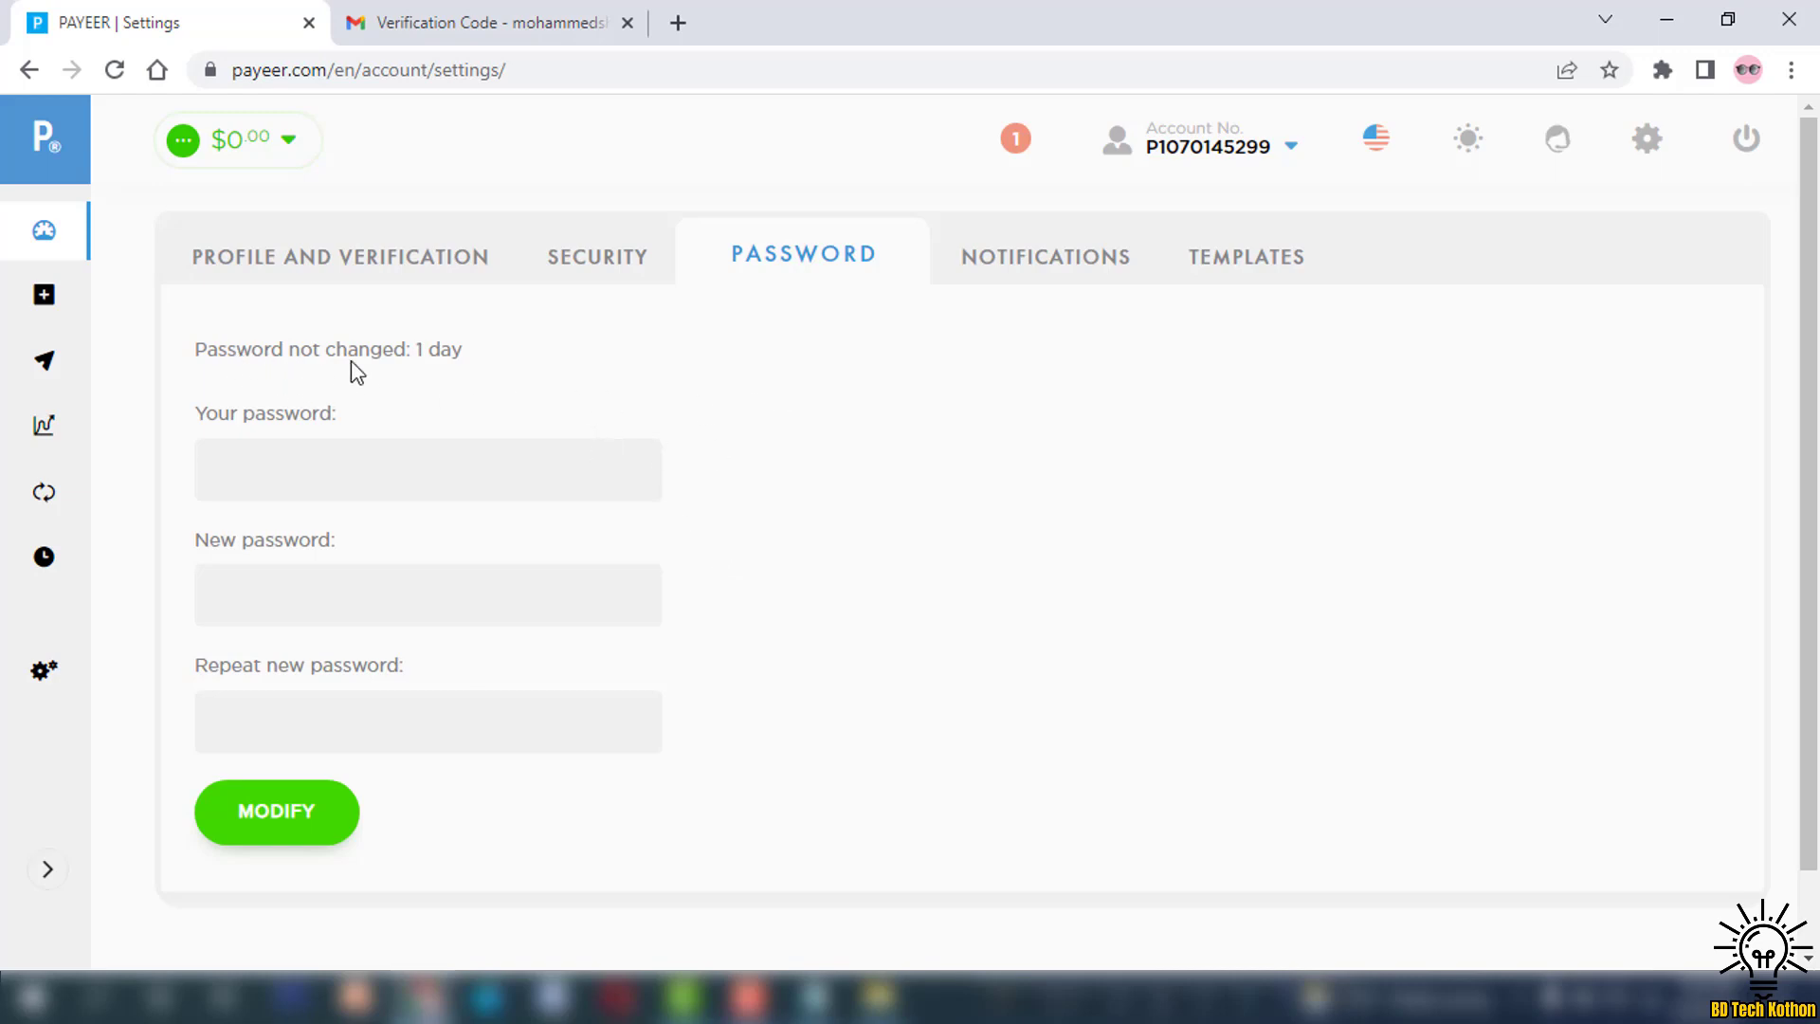
left_click_drag(491, 357, 642, 439)
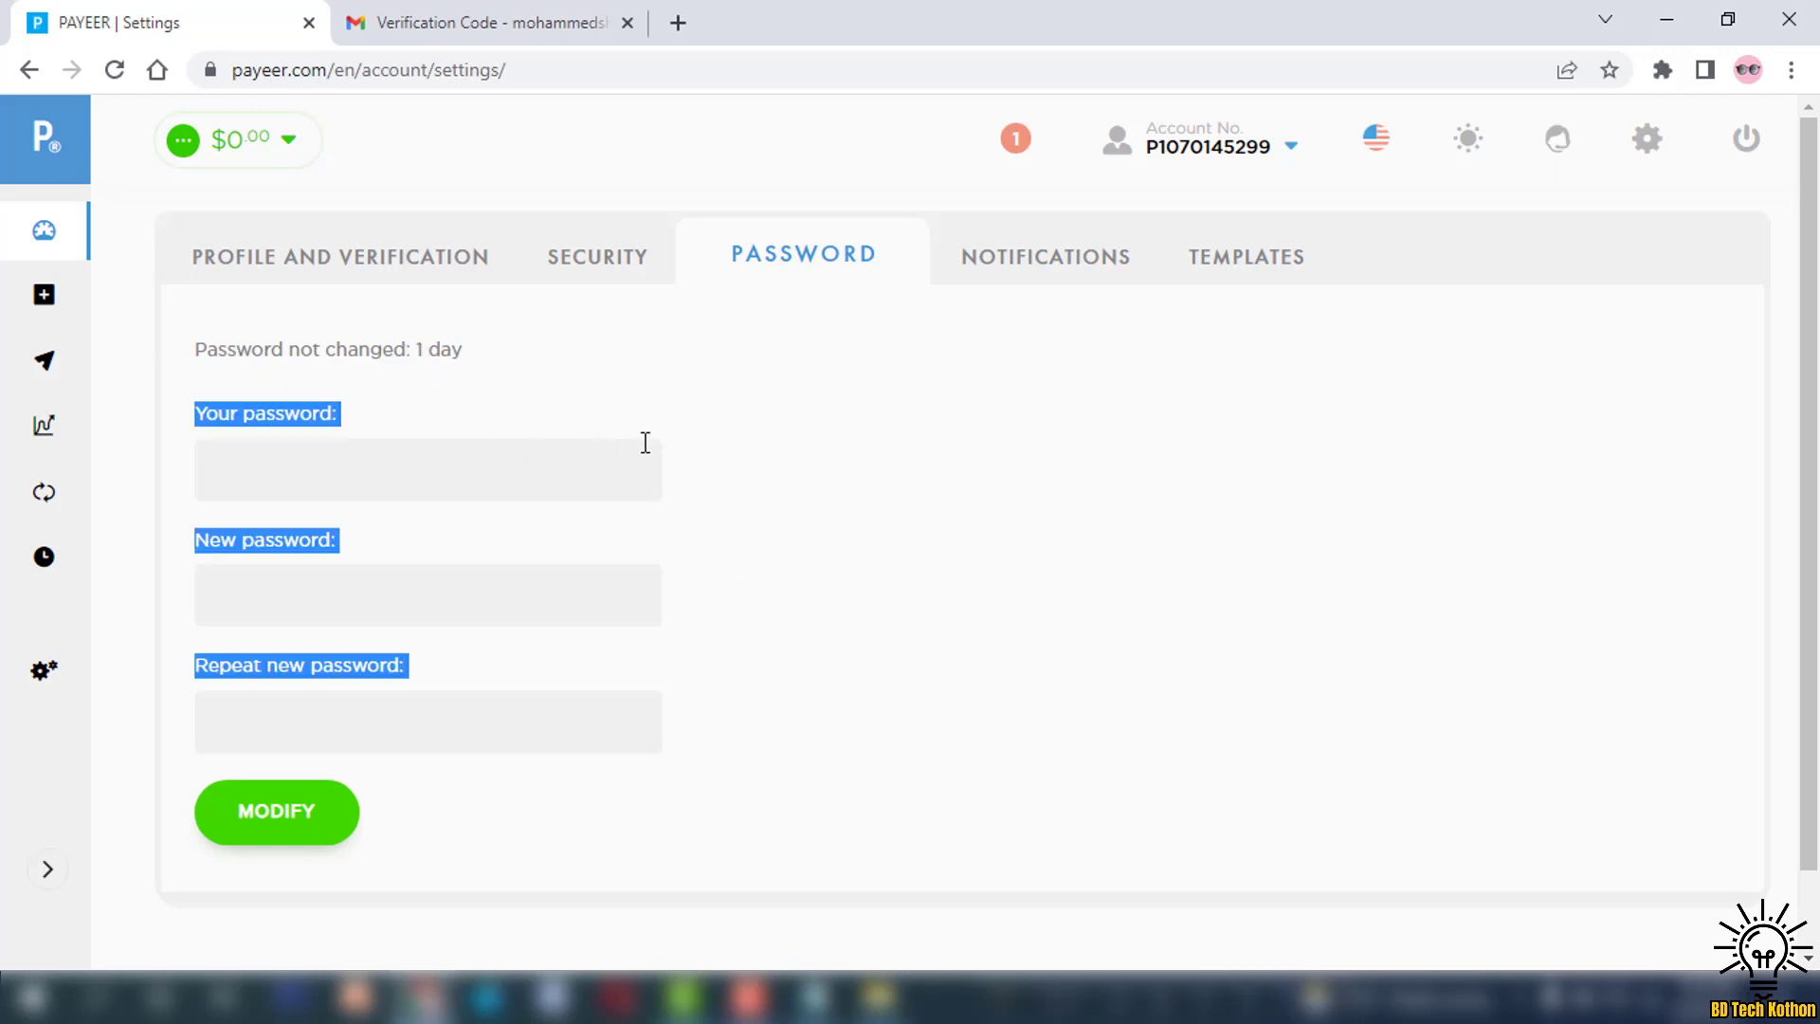
left_click(641, 441)
left_click(759, 521)
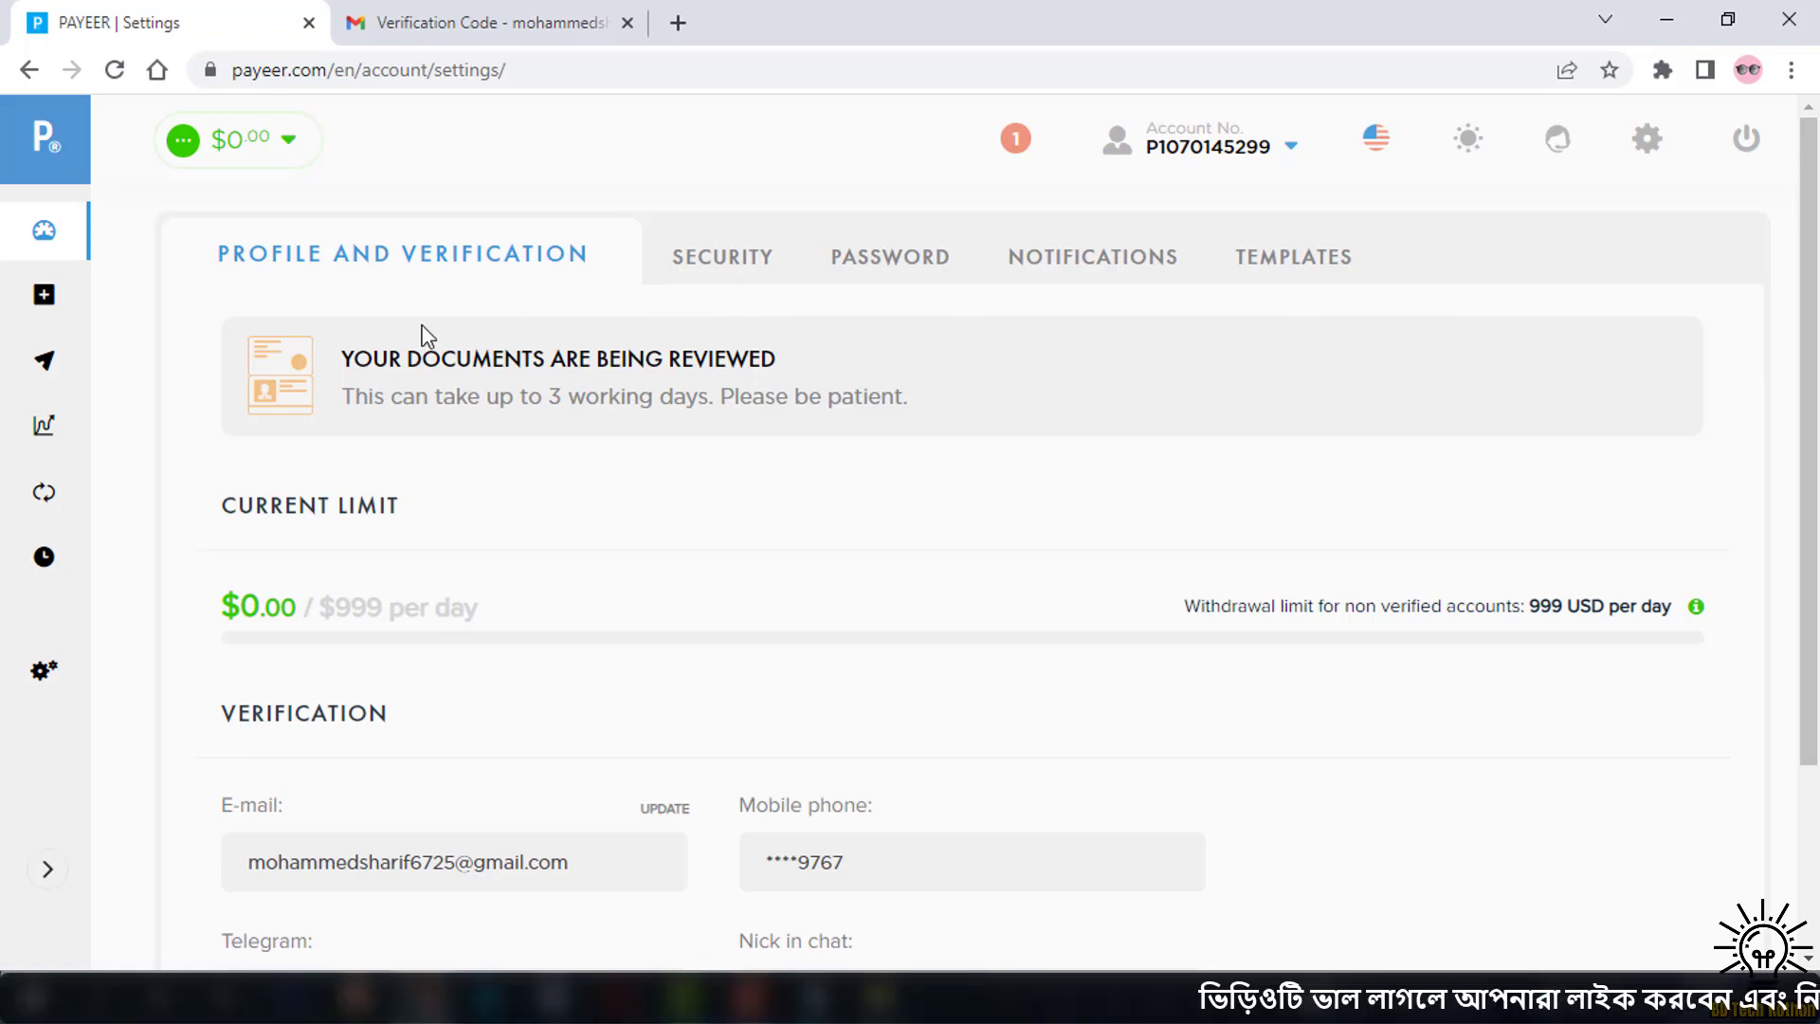
Open the Add funds page and keep USD Balance as the account to fund
left_click(44, 301)
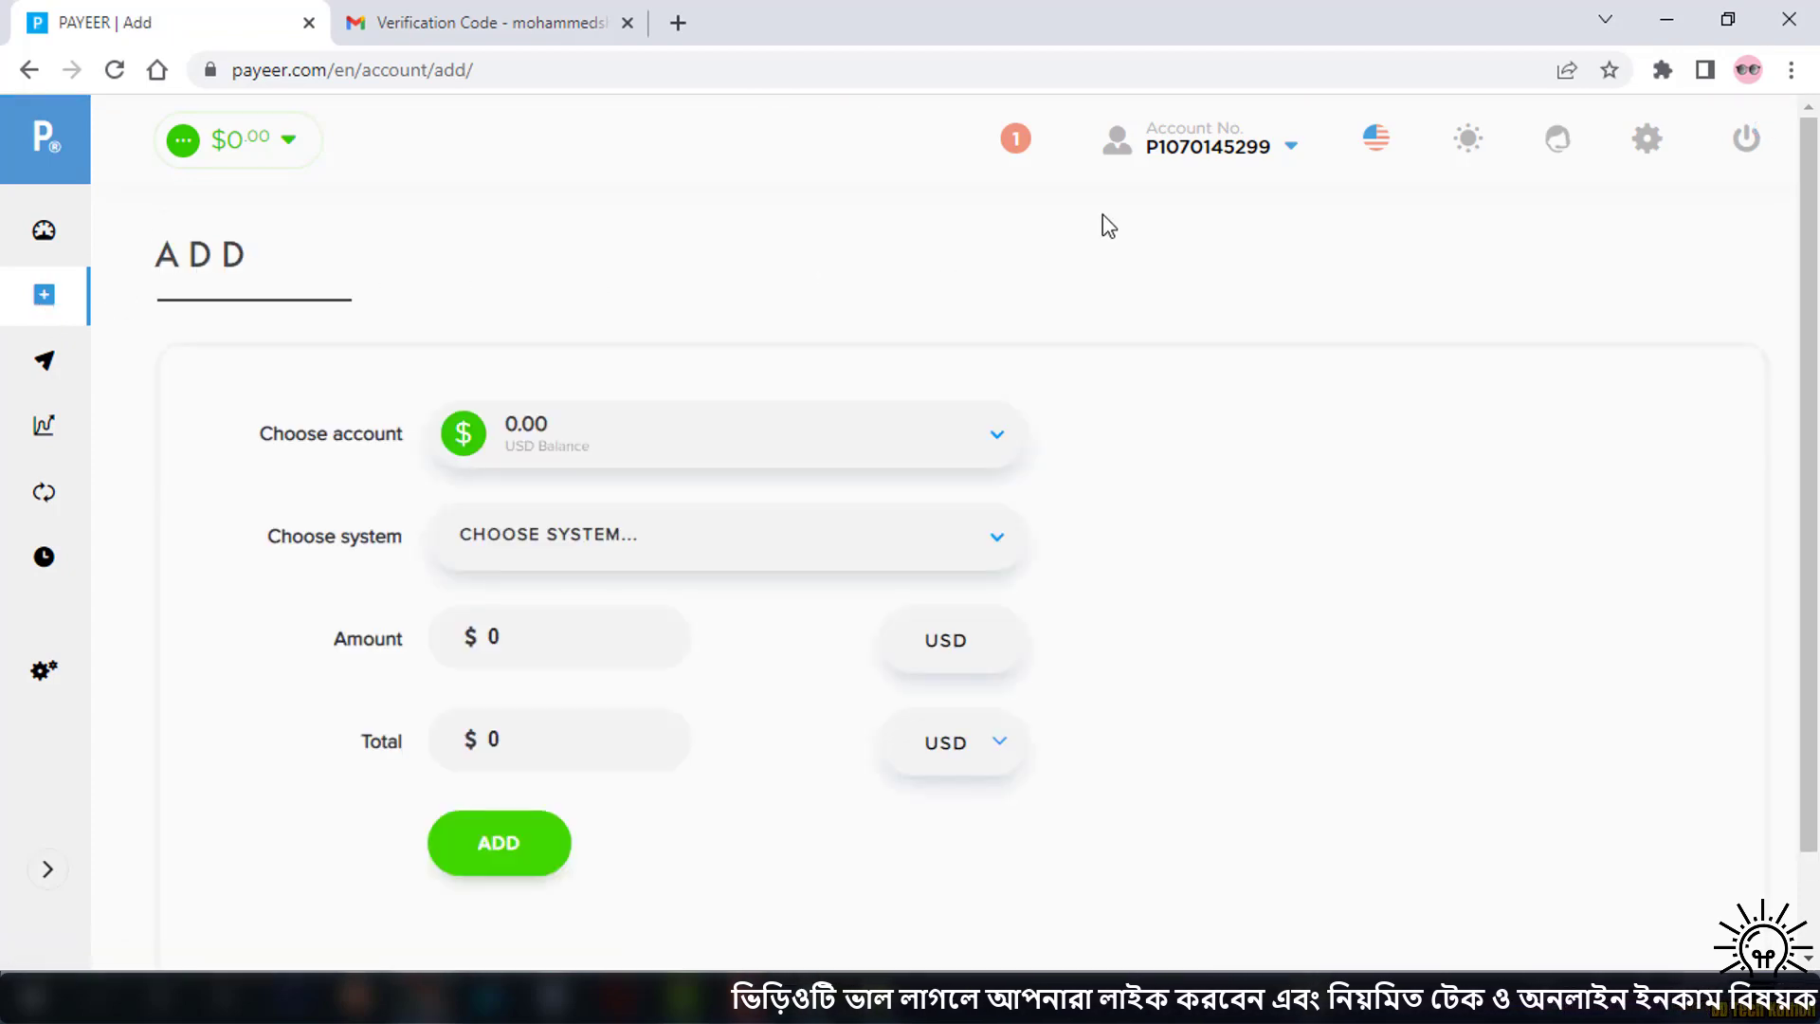
scroll(1055, 300, "down", 1)
scroll(1134, 378, "down", 1)
scroll(687, 455, "up", 2)
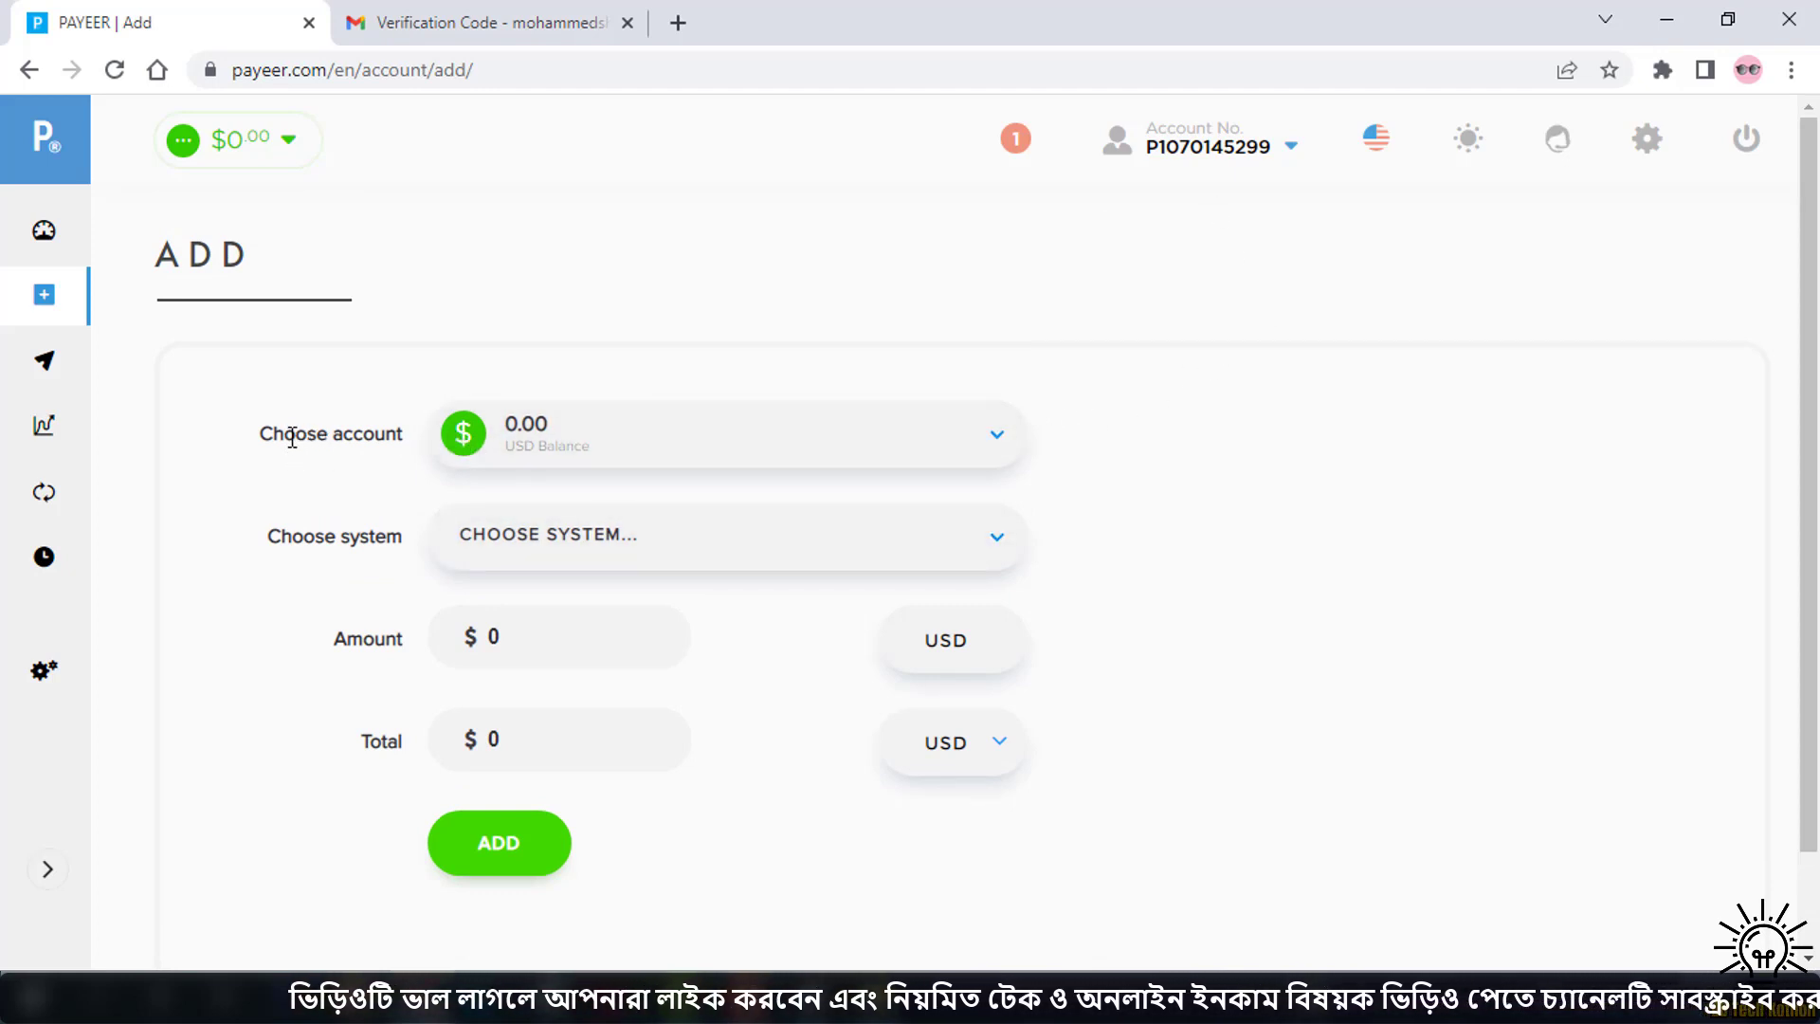
left_click(843, 469)
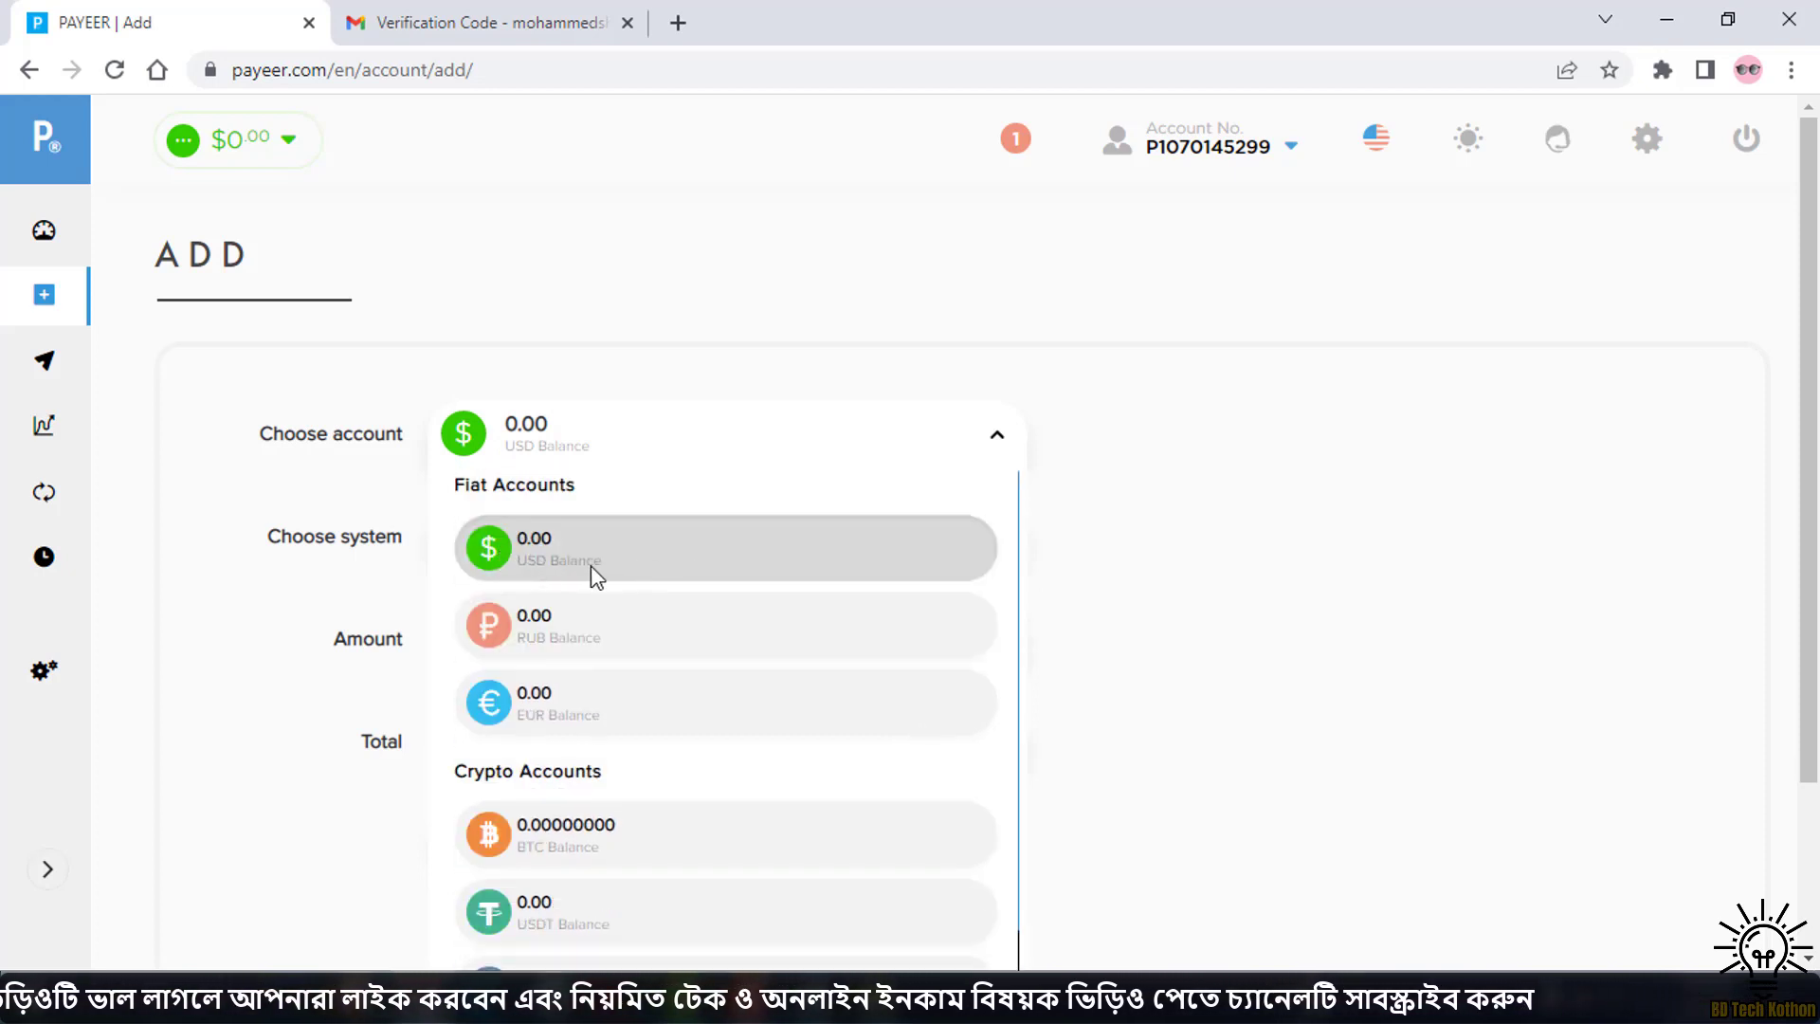
scroll(594, 567, "down", 2)
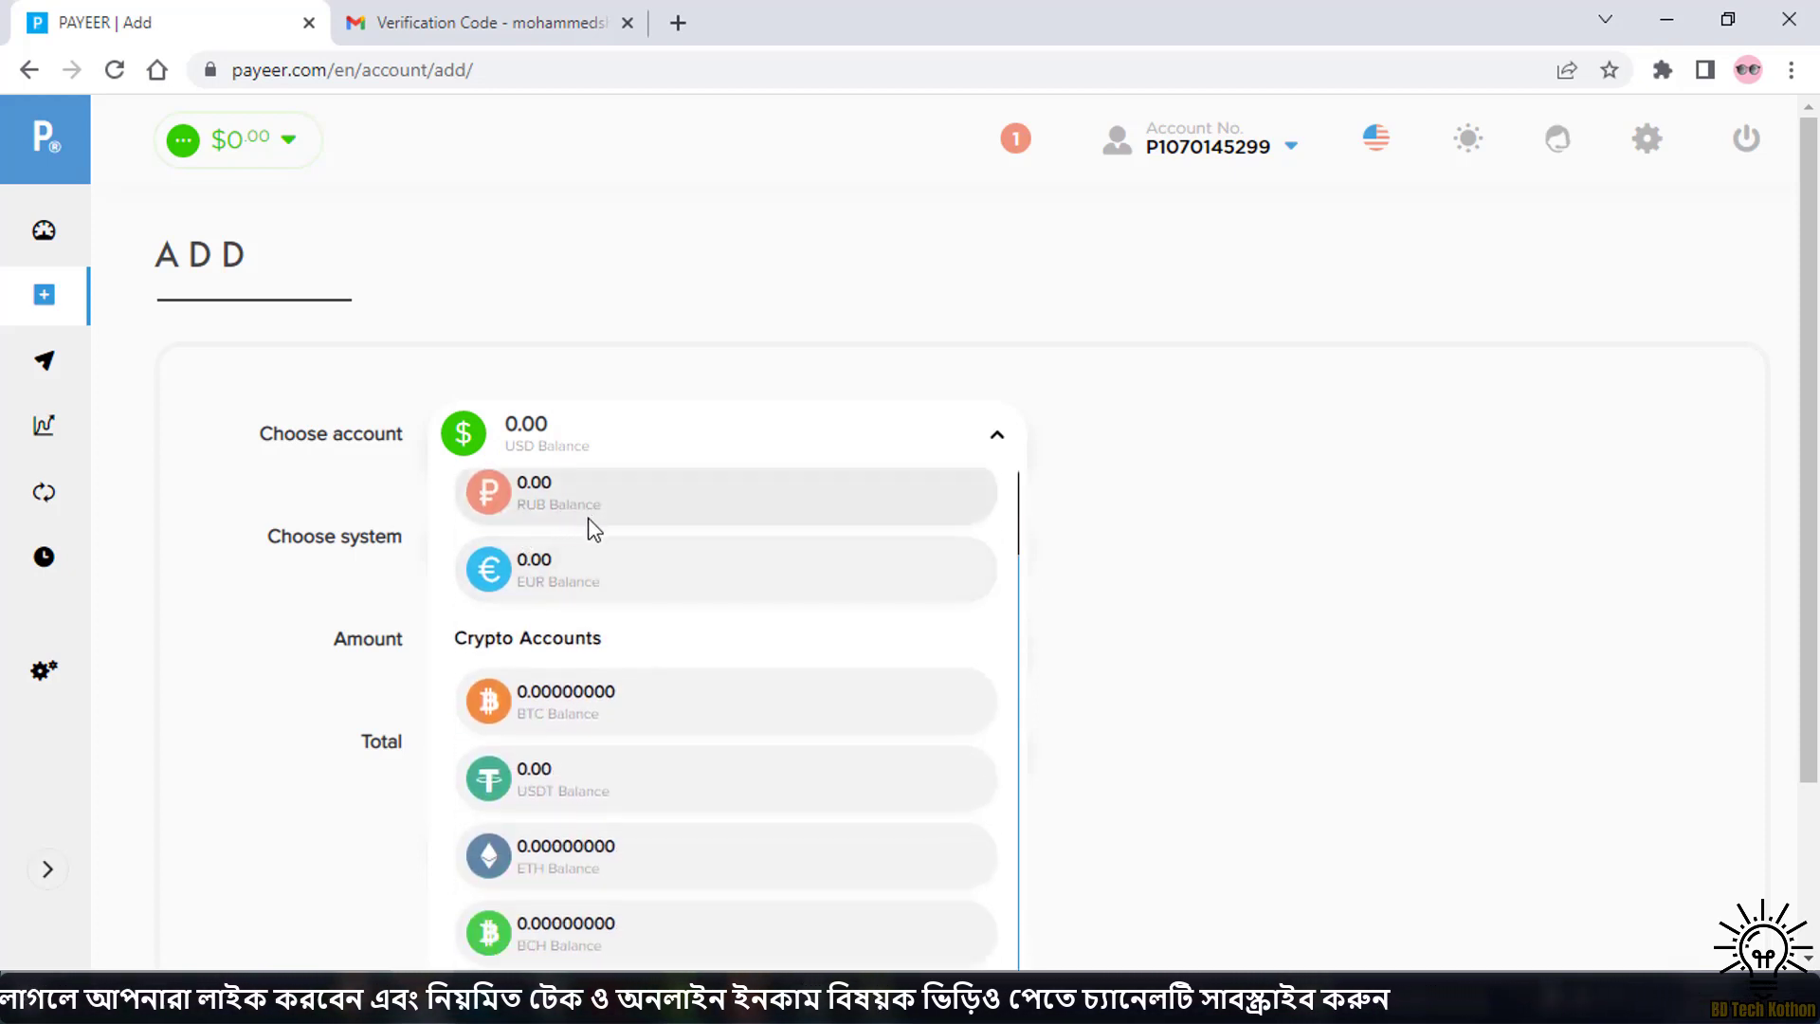
scroll(573, 588, "down", 1)
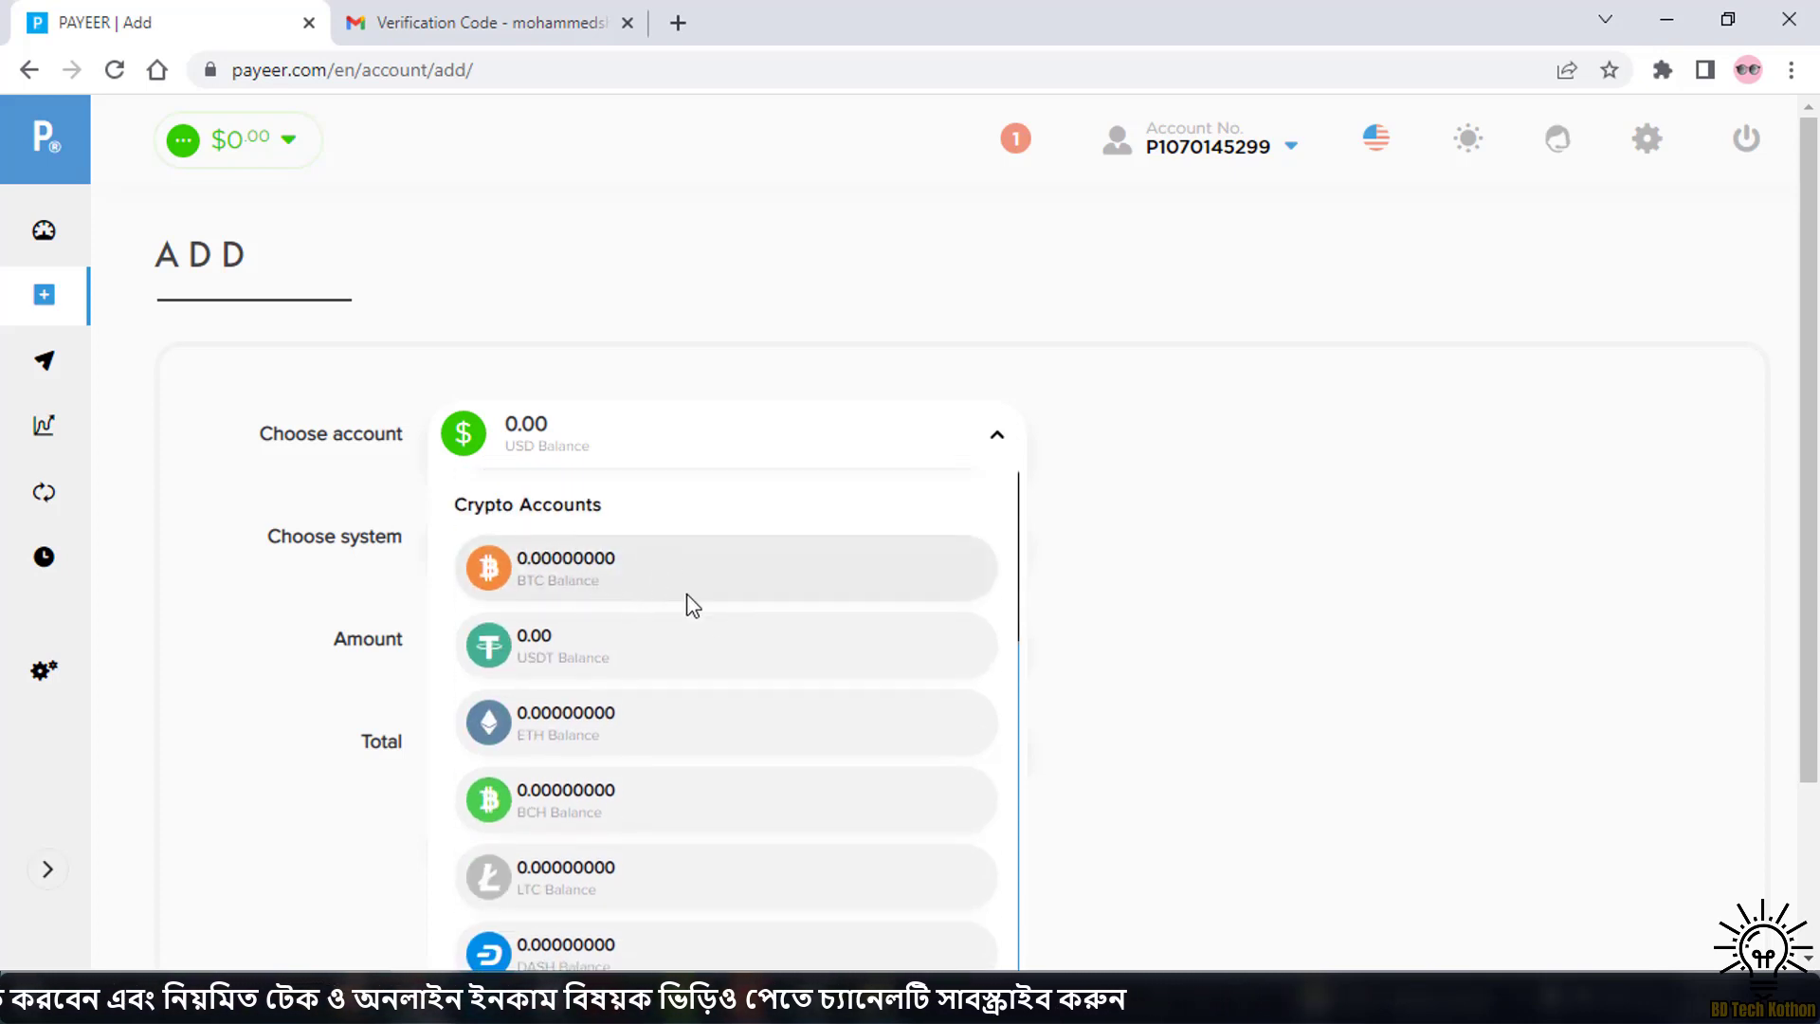
scroll(593, 626, "down", 1)
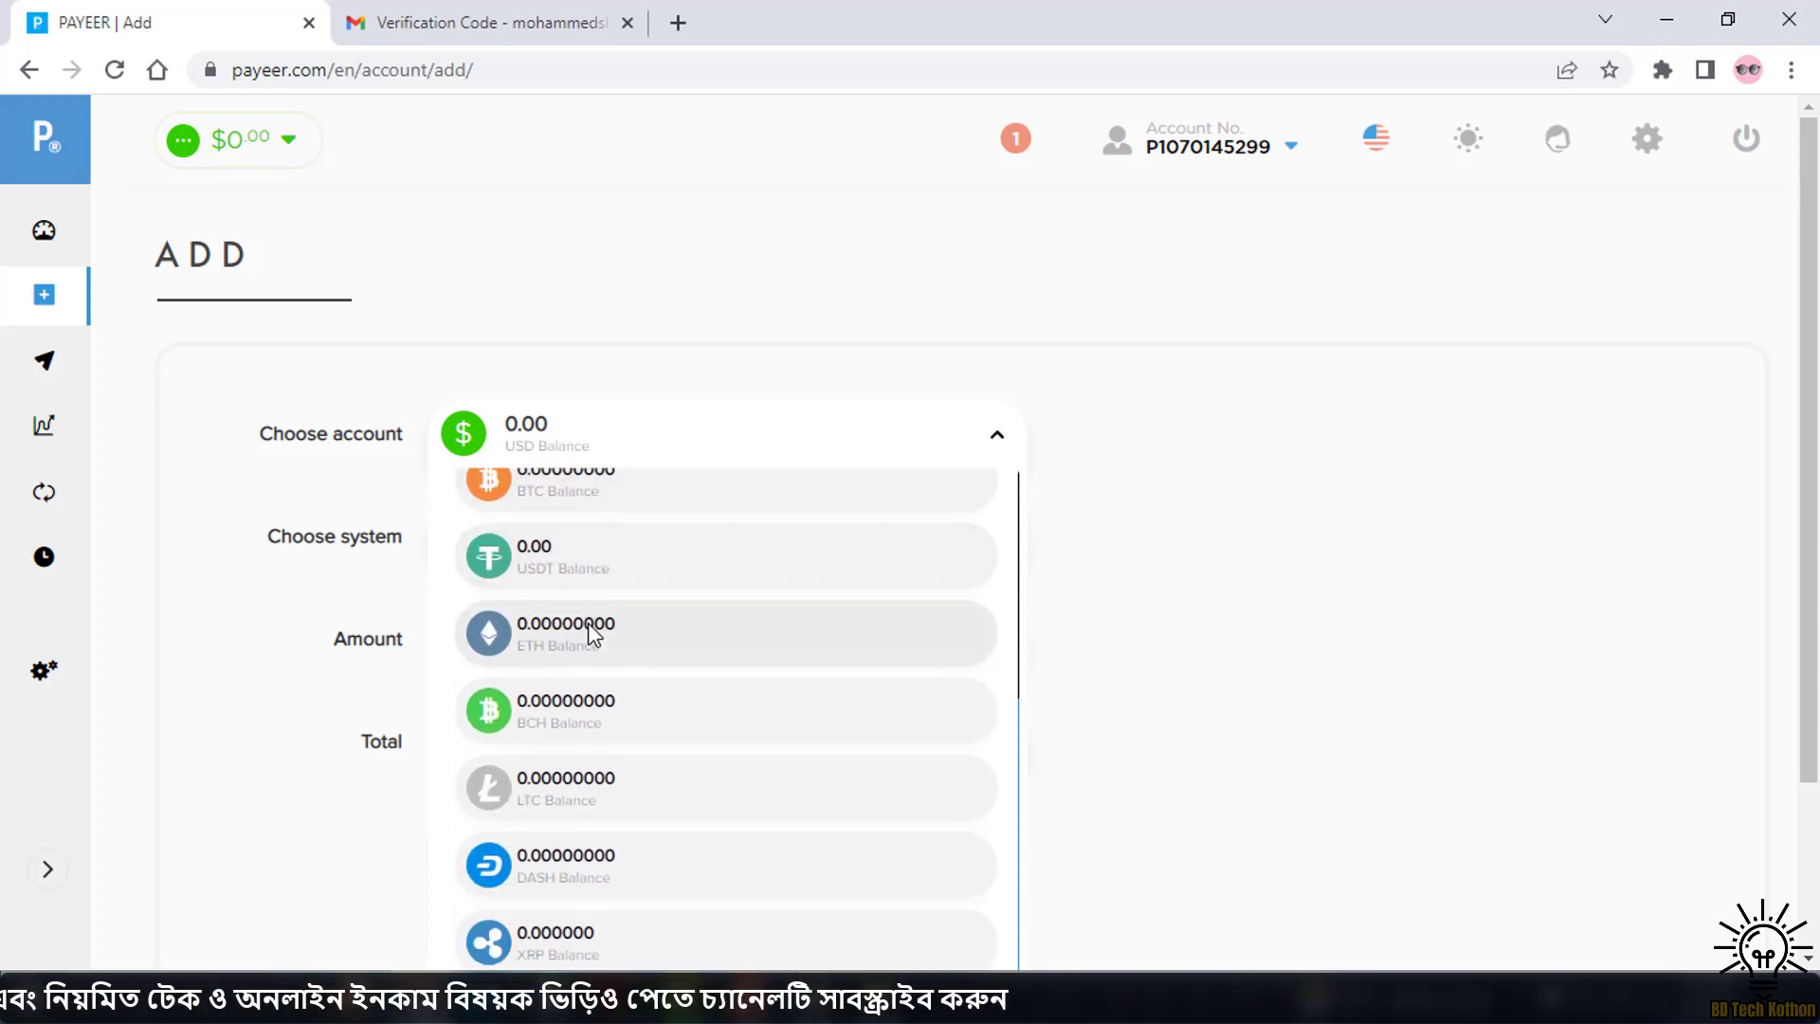
scroll(594, 626, "up", 1)
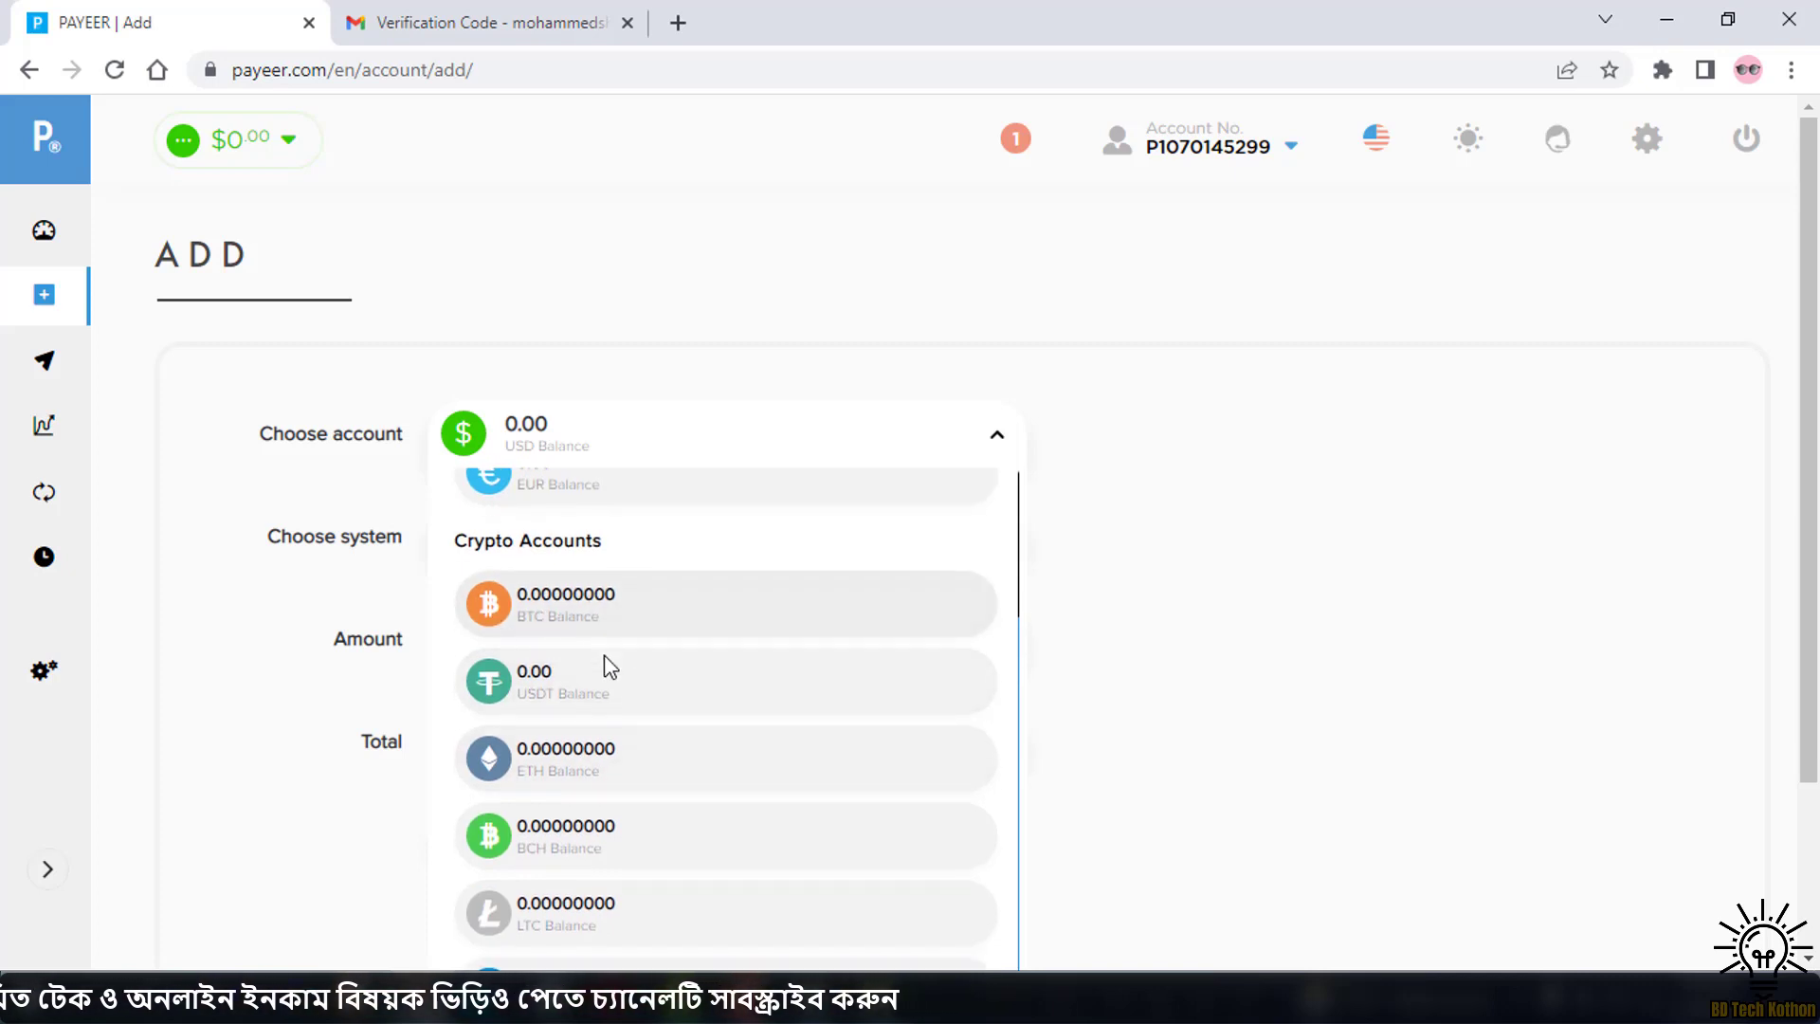
scroll(512, 650, "down", 1)
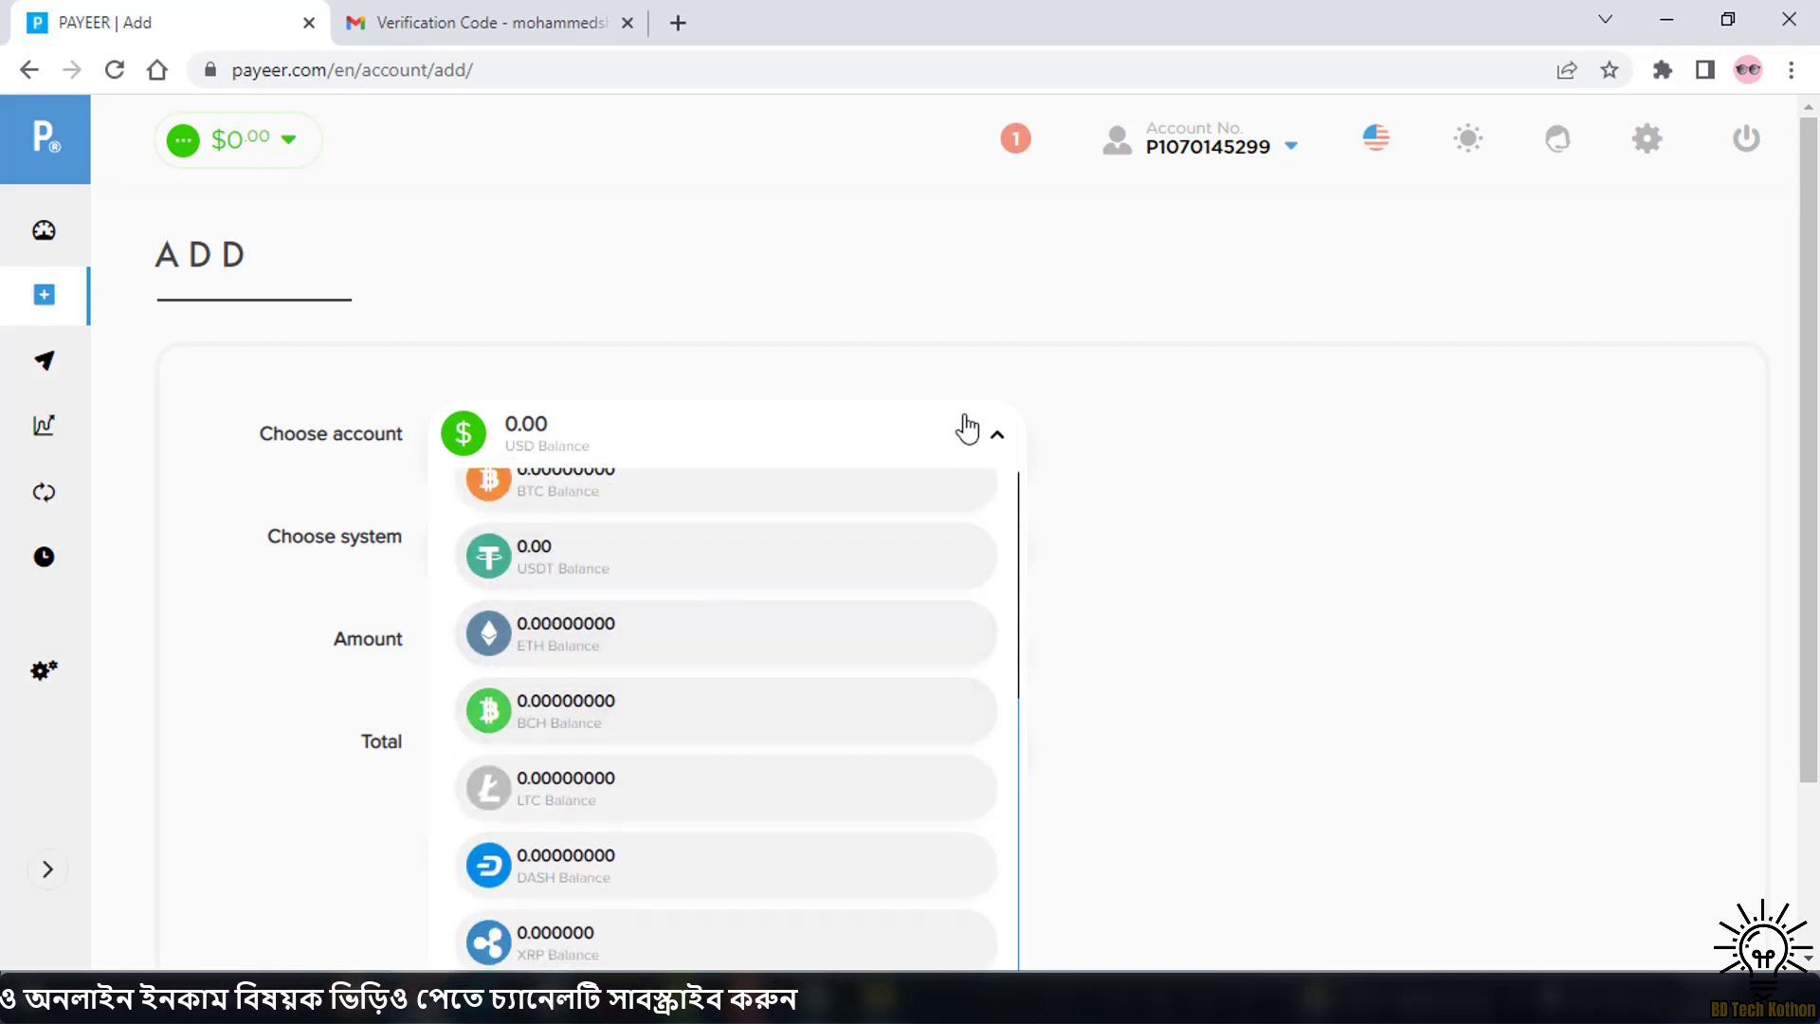
left_click(910, 460)
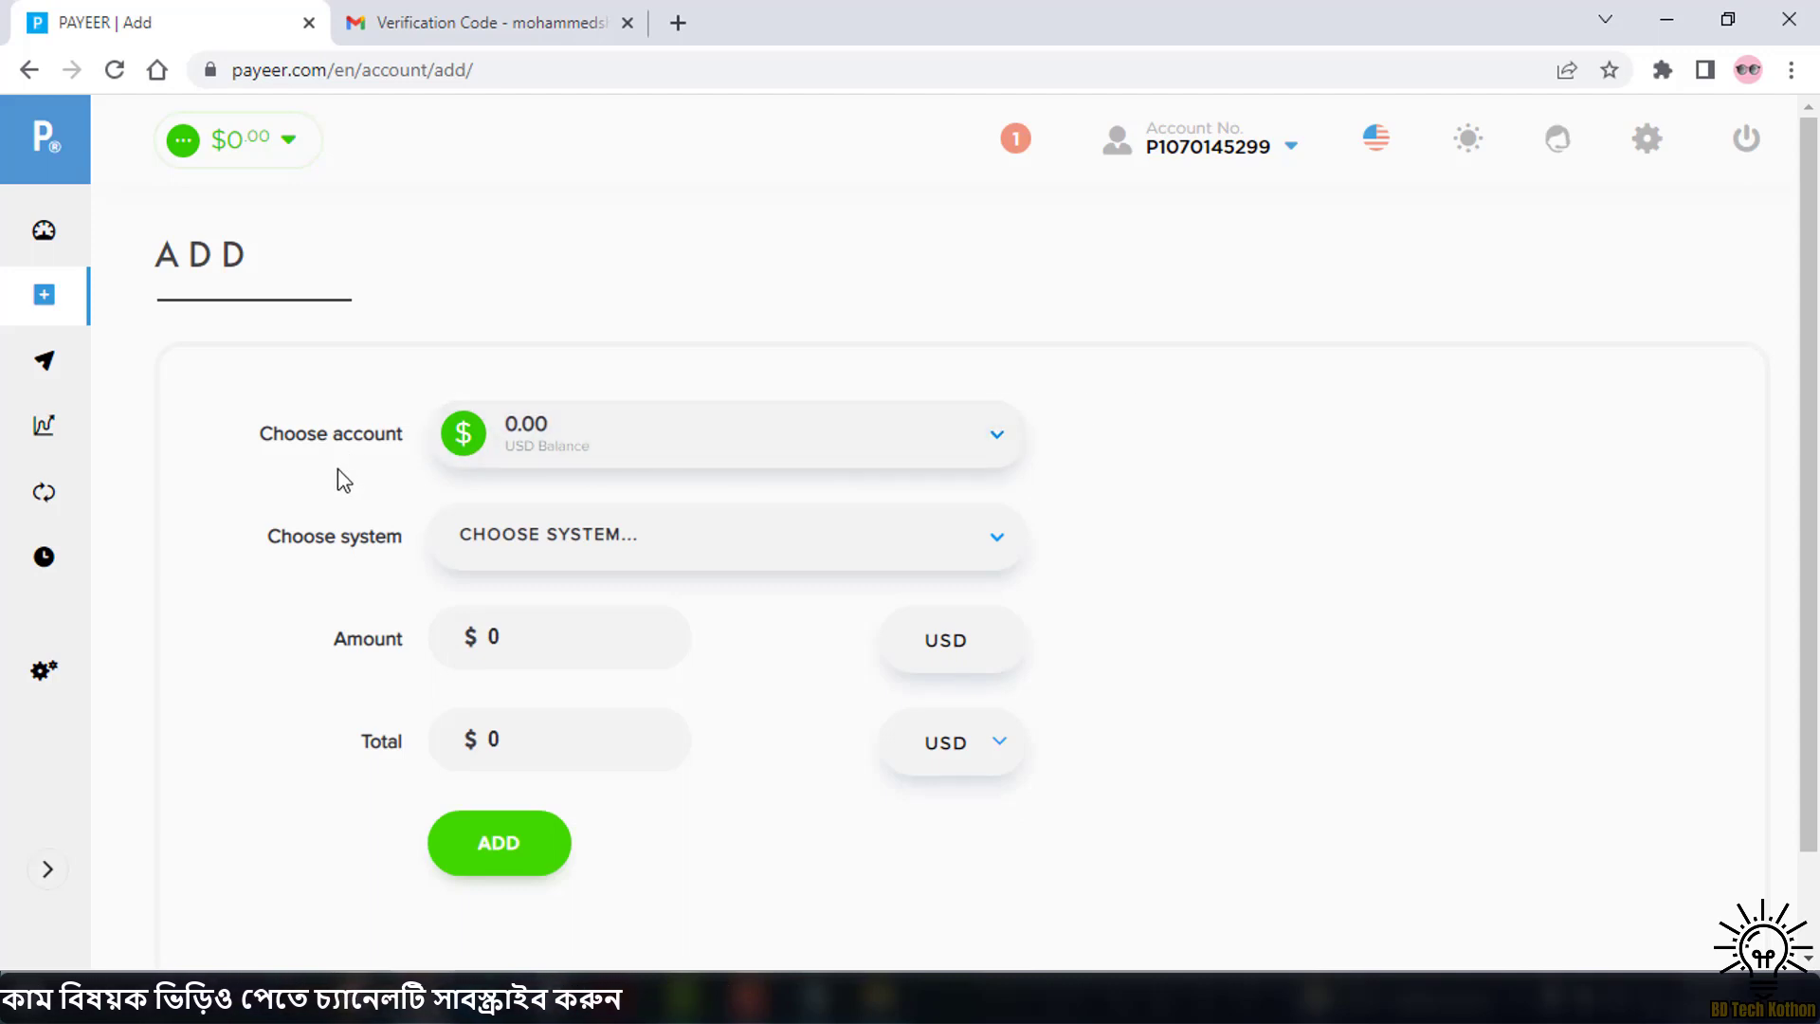
Browse the payment systems without choosing one, leaving the amount at $0
left_click(555, 552)
scroll(839, 682, "down", 1)
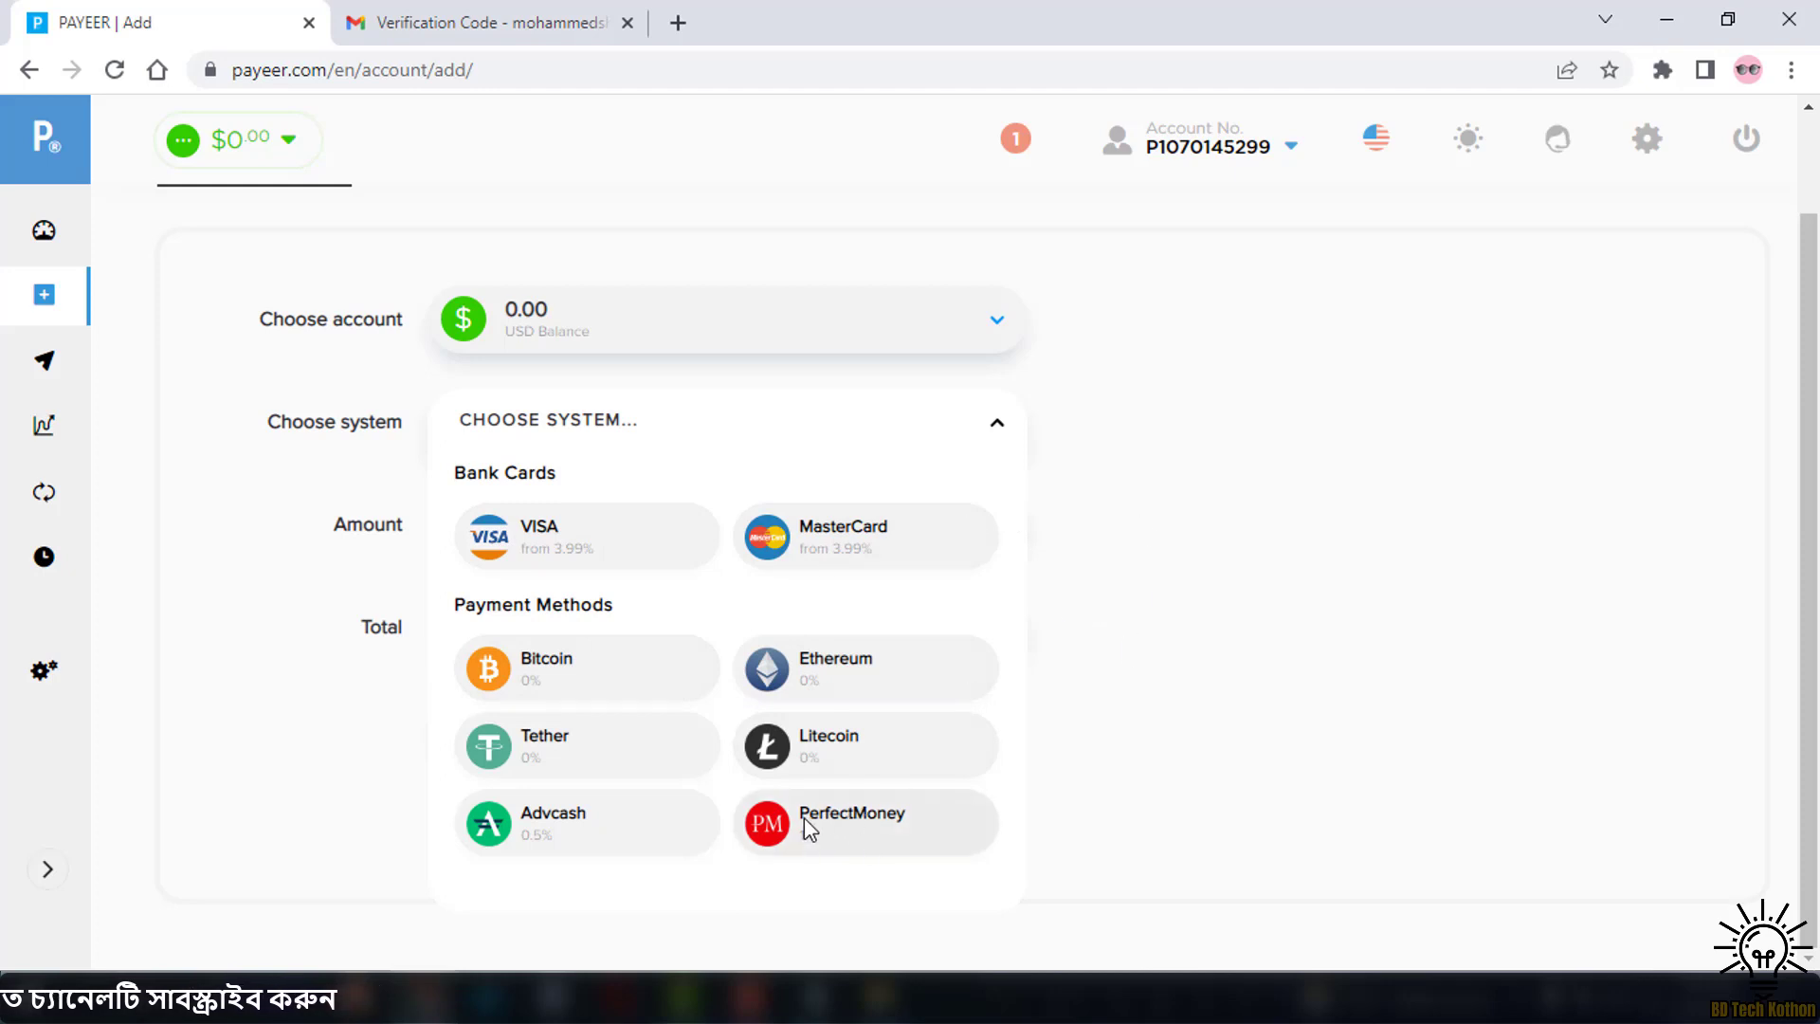
left_click(995, 663)
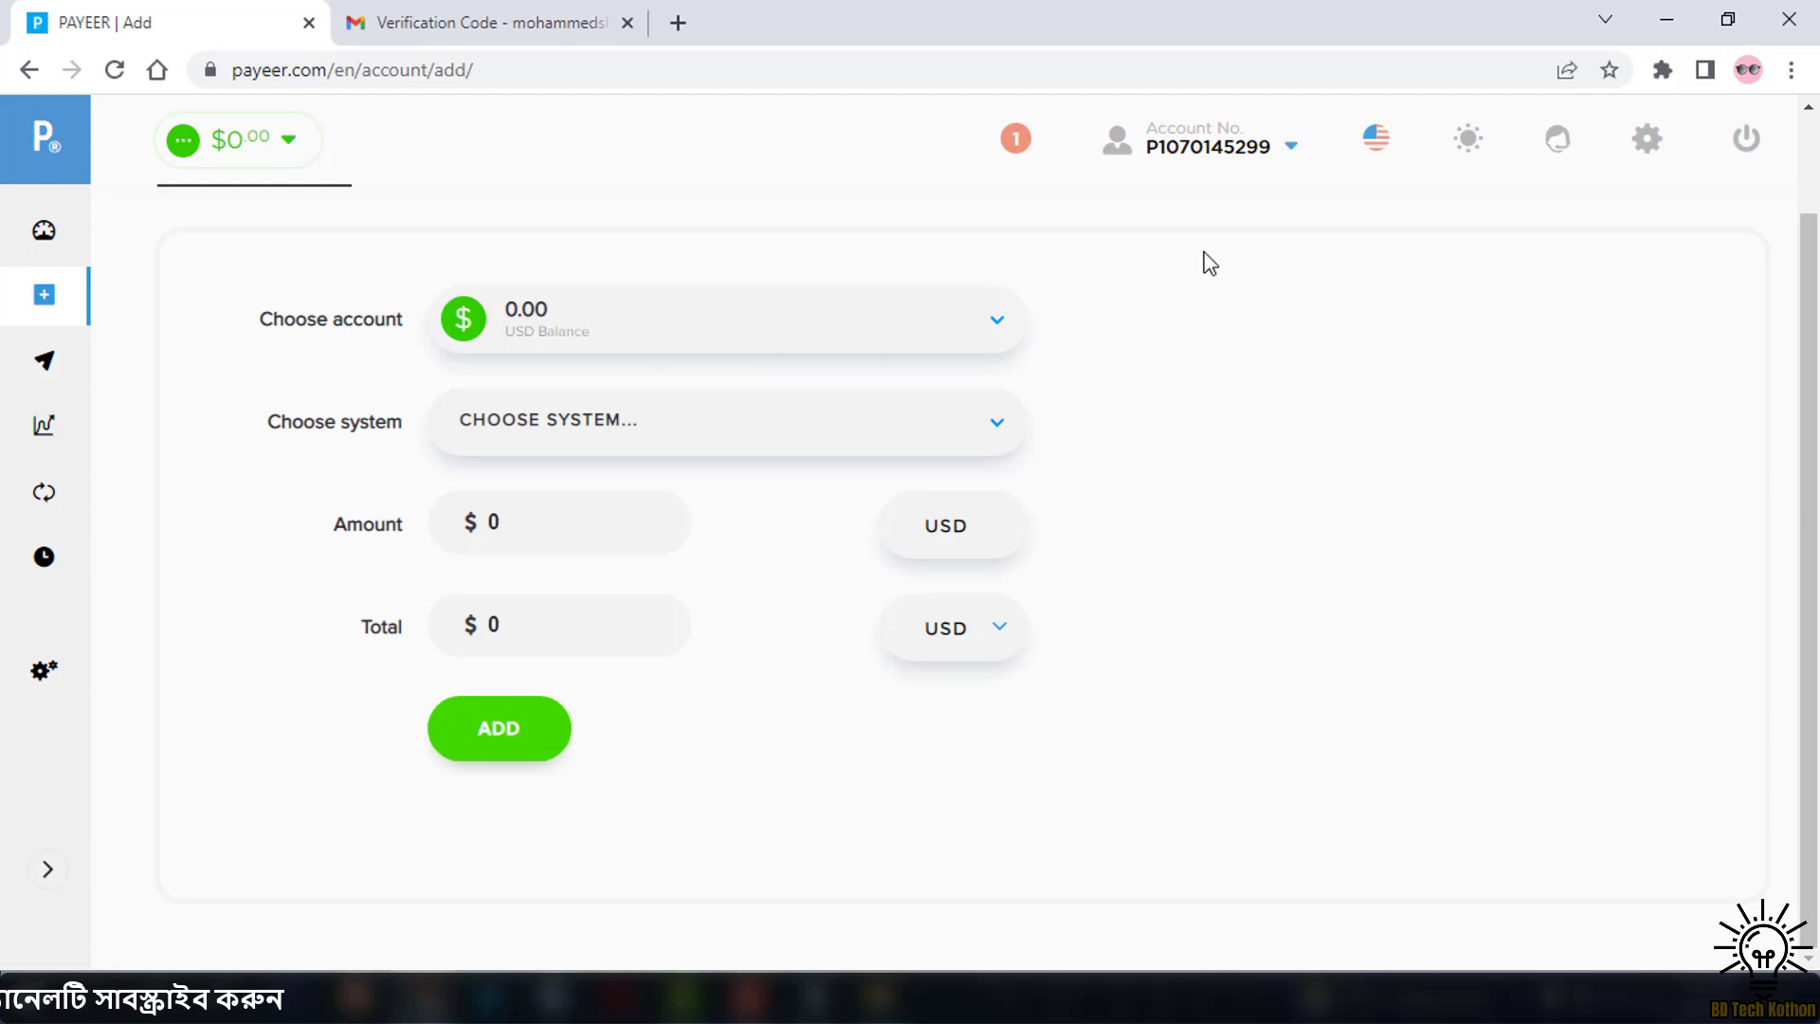
left_click(555, 539)
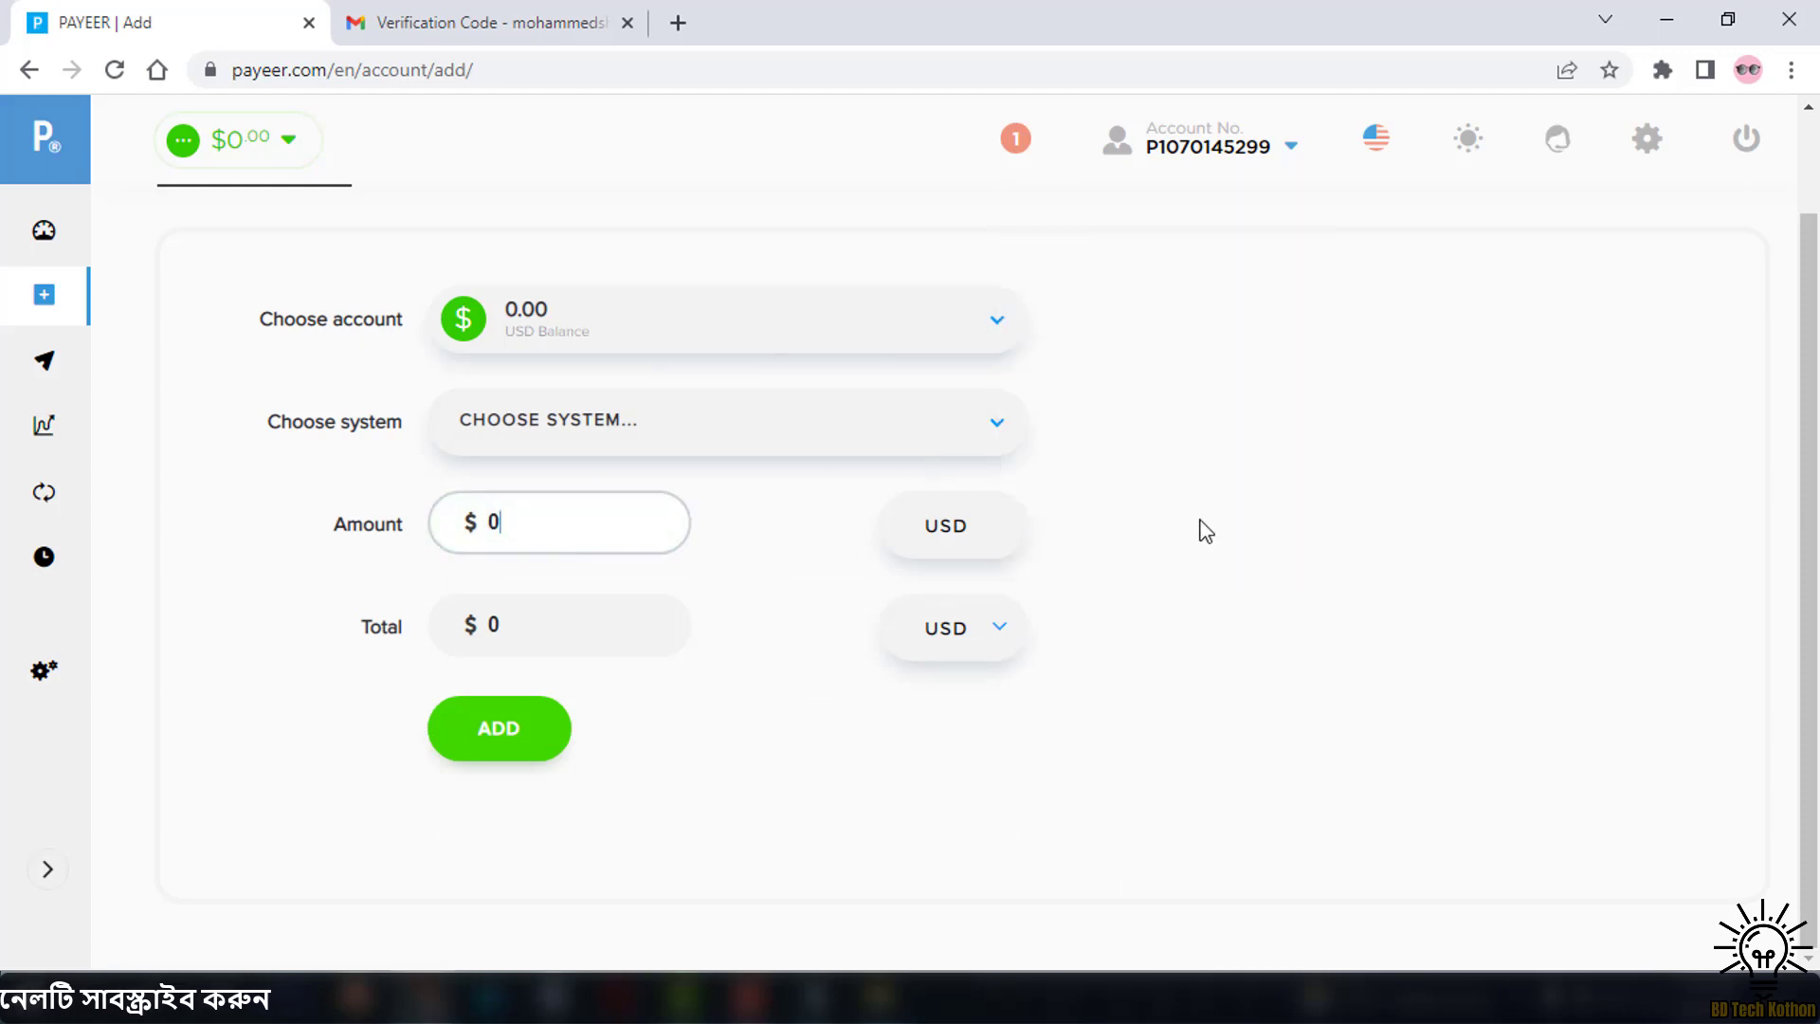
left_click(578, 634)
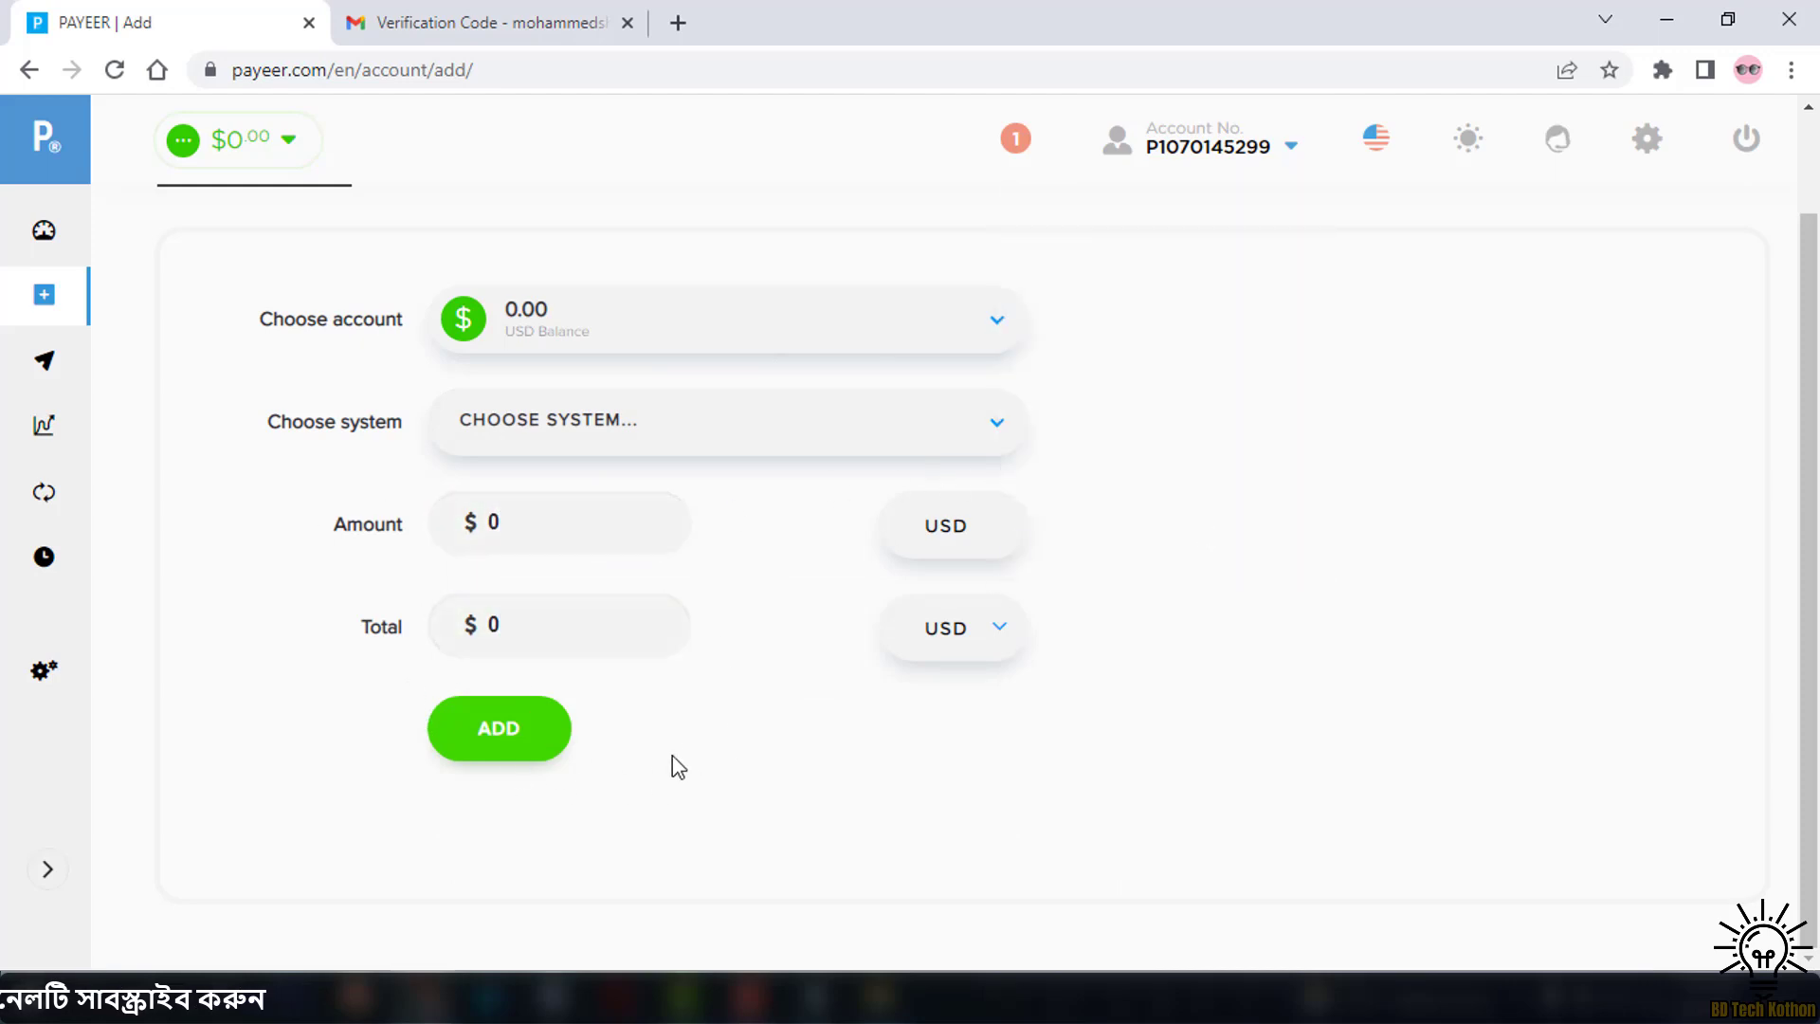
scroll(601, 736, "up", 1)
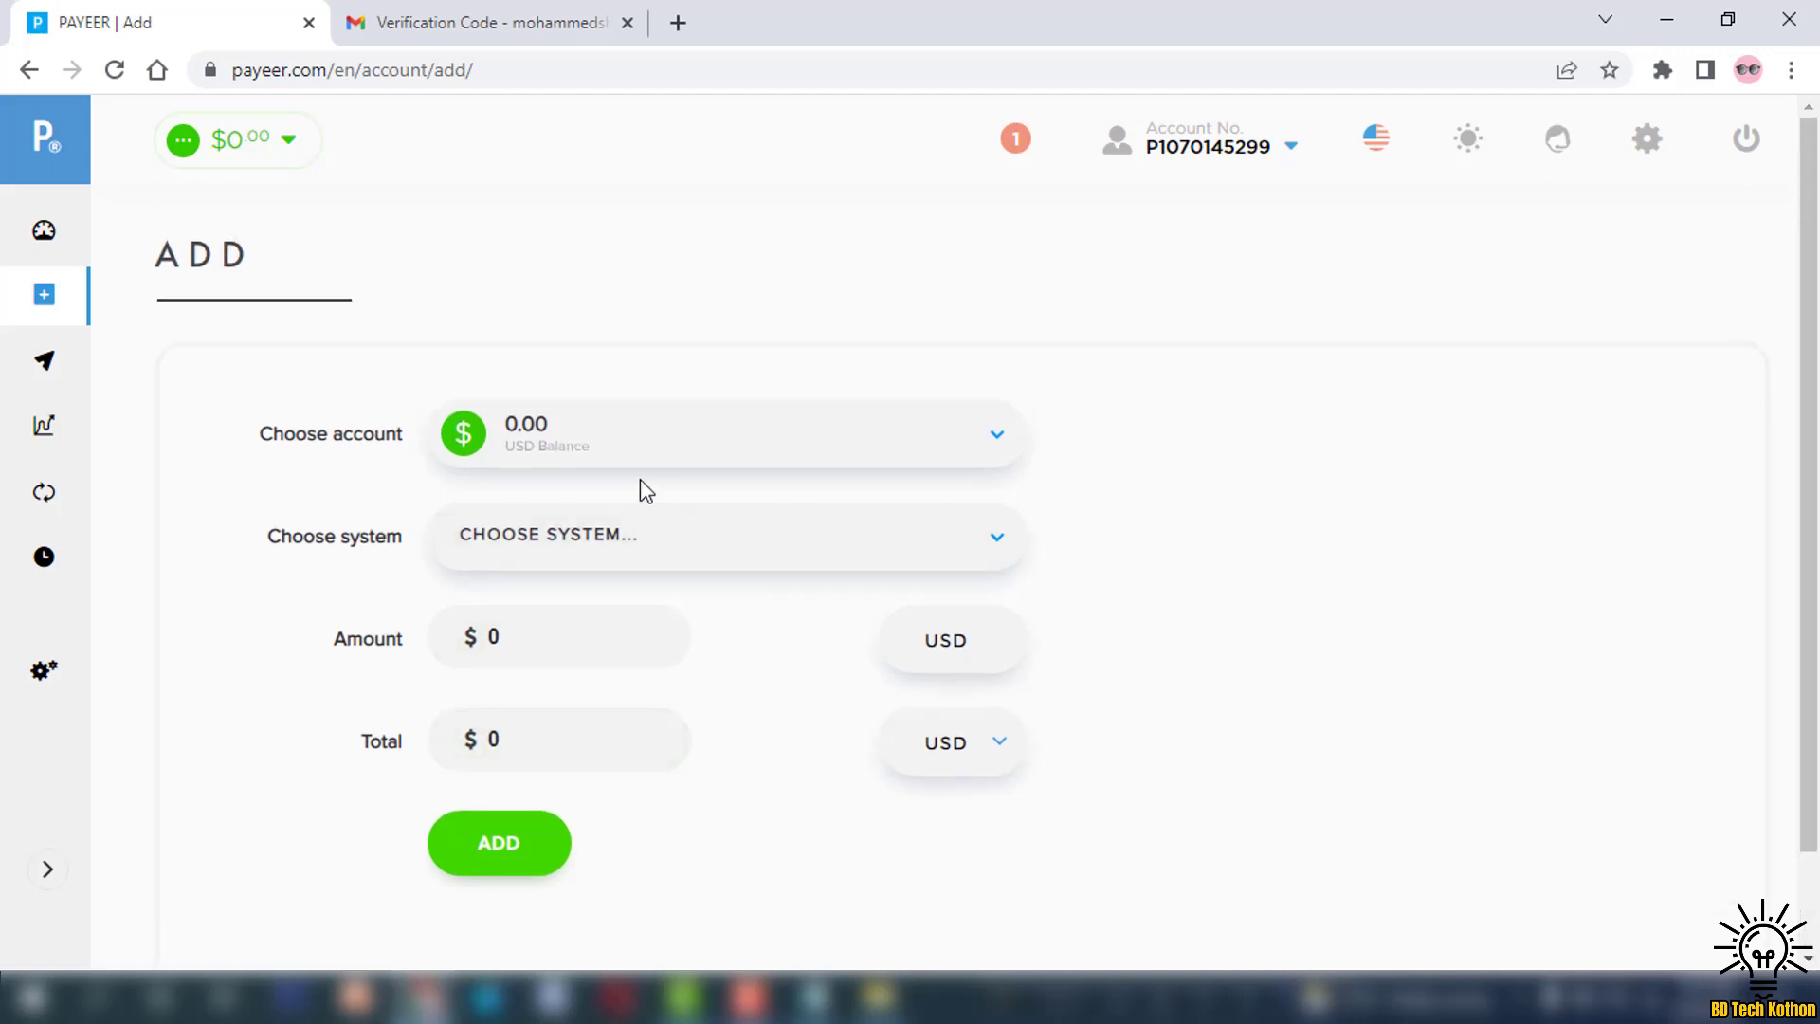
Open the Transfer page and check the empty saved templates list
left_click(44, 365)
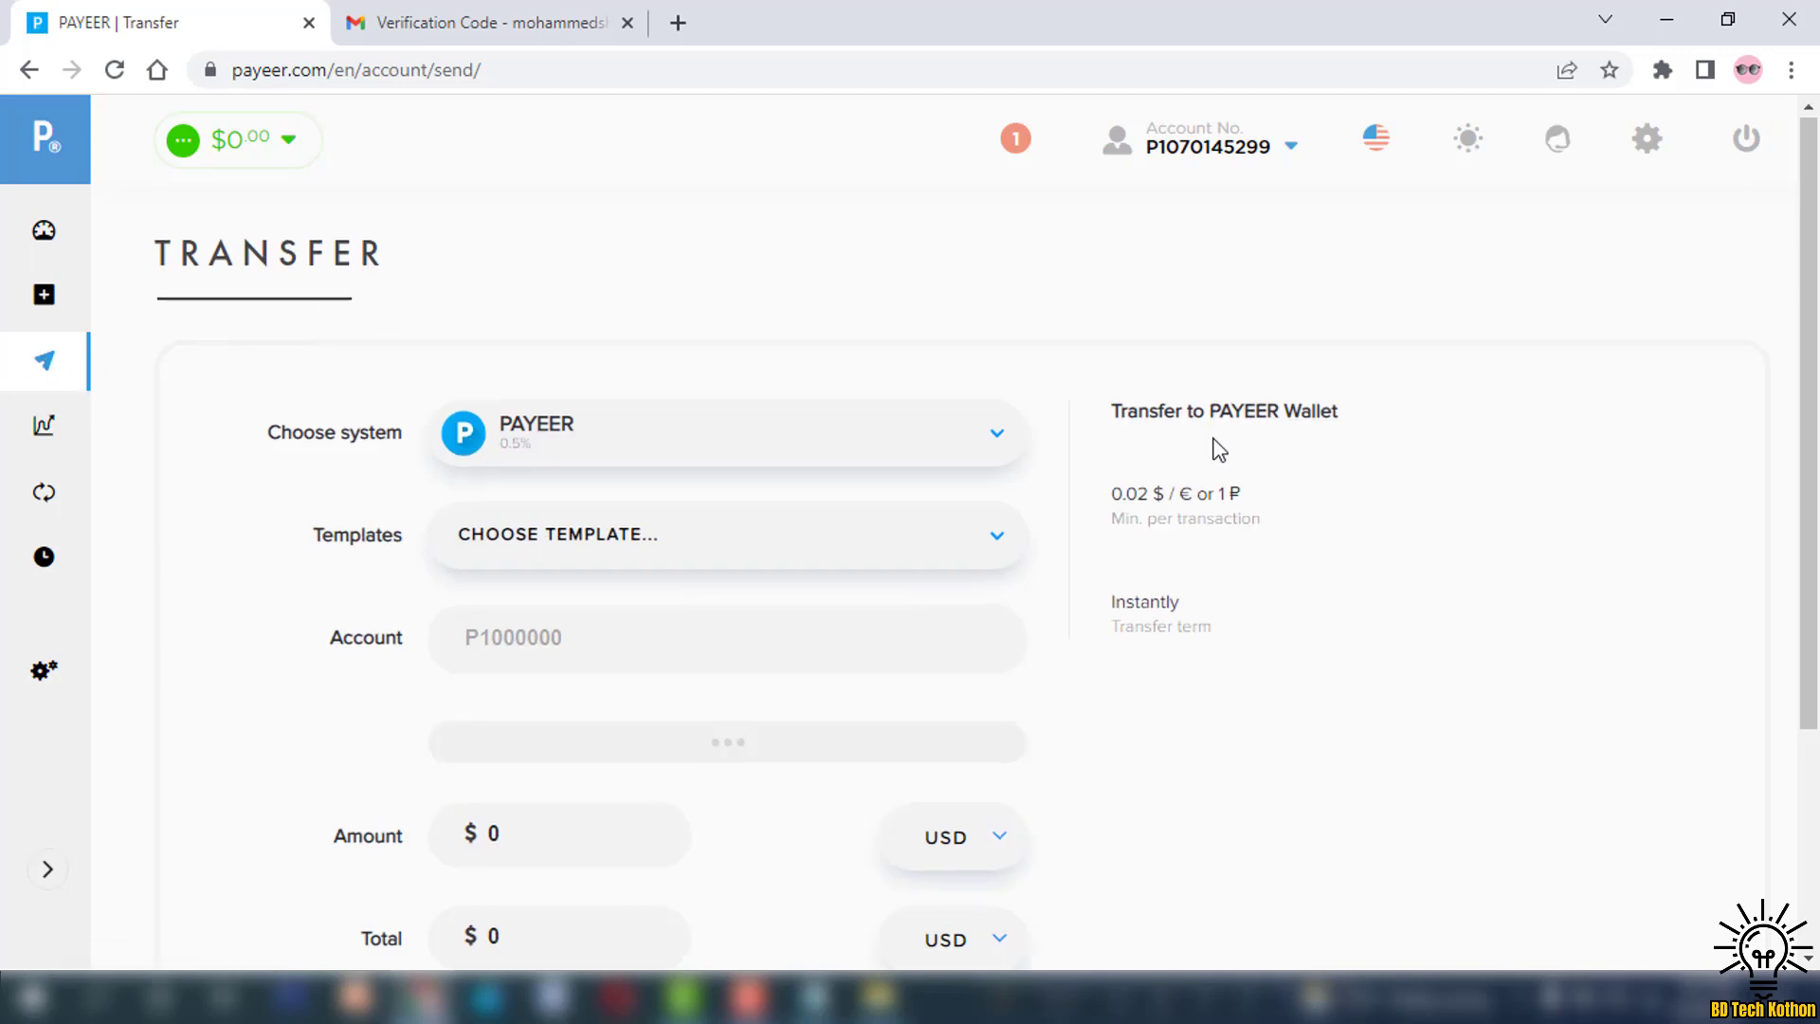
scroll(1204, 469, "down", 1)
scroll(1198, 465, "up", 1)
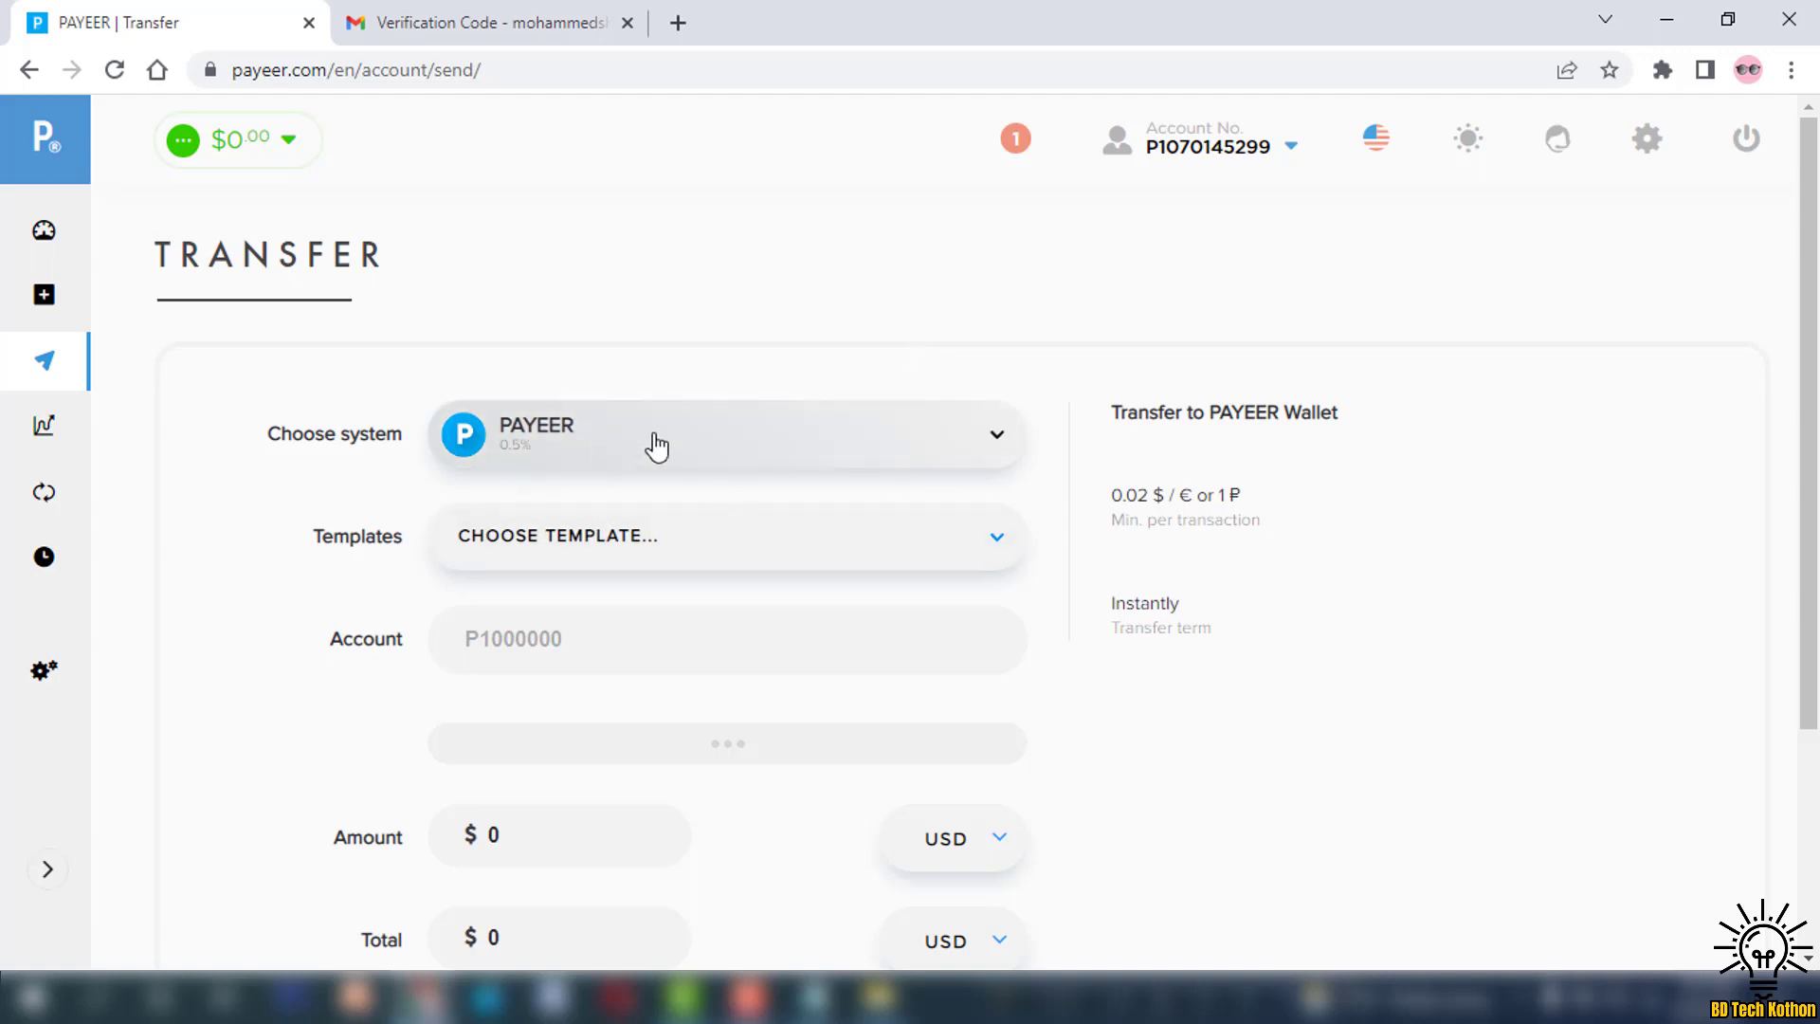
scroll(706, 474, "down", 1)
left_click(532, 405)
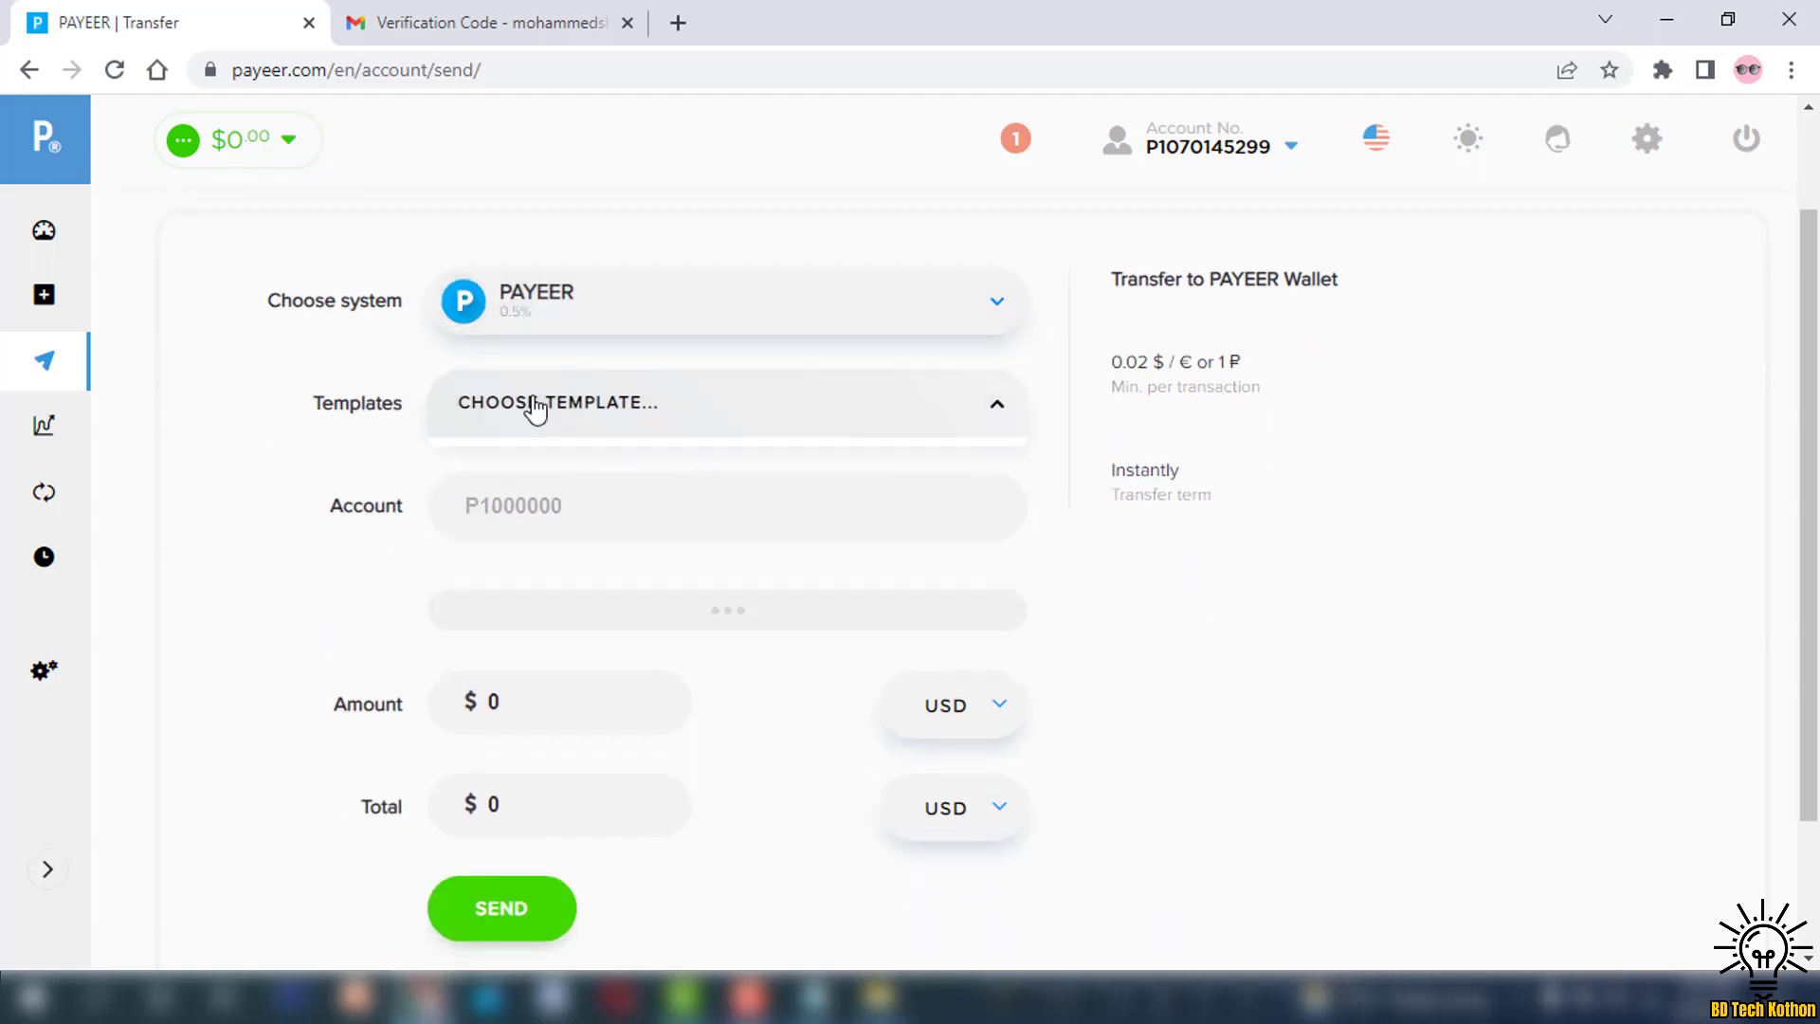
left_click(886, 405)
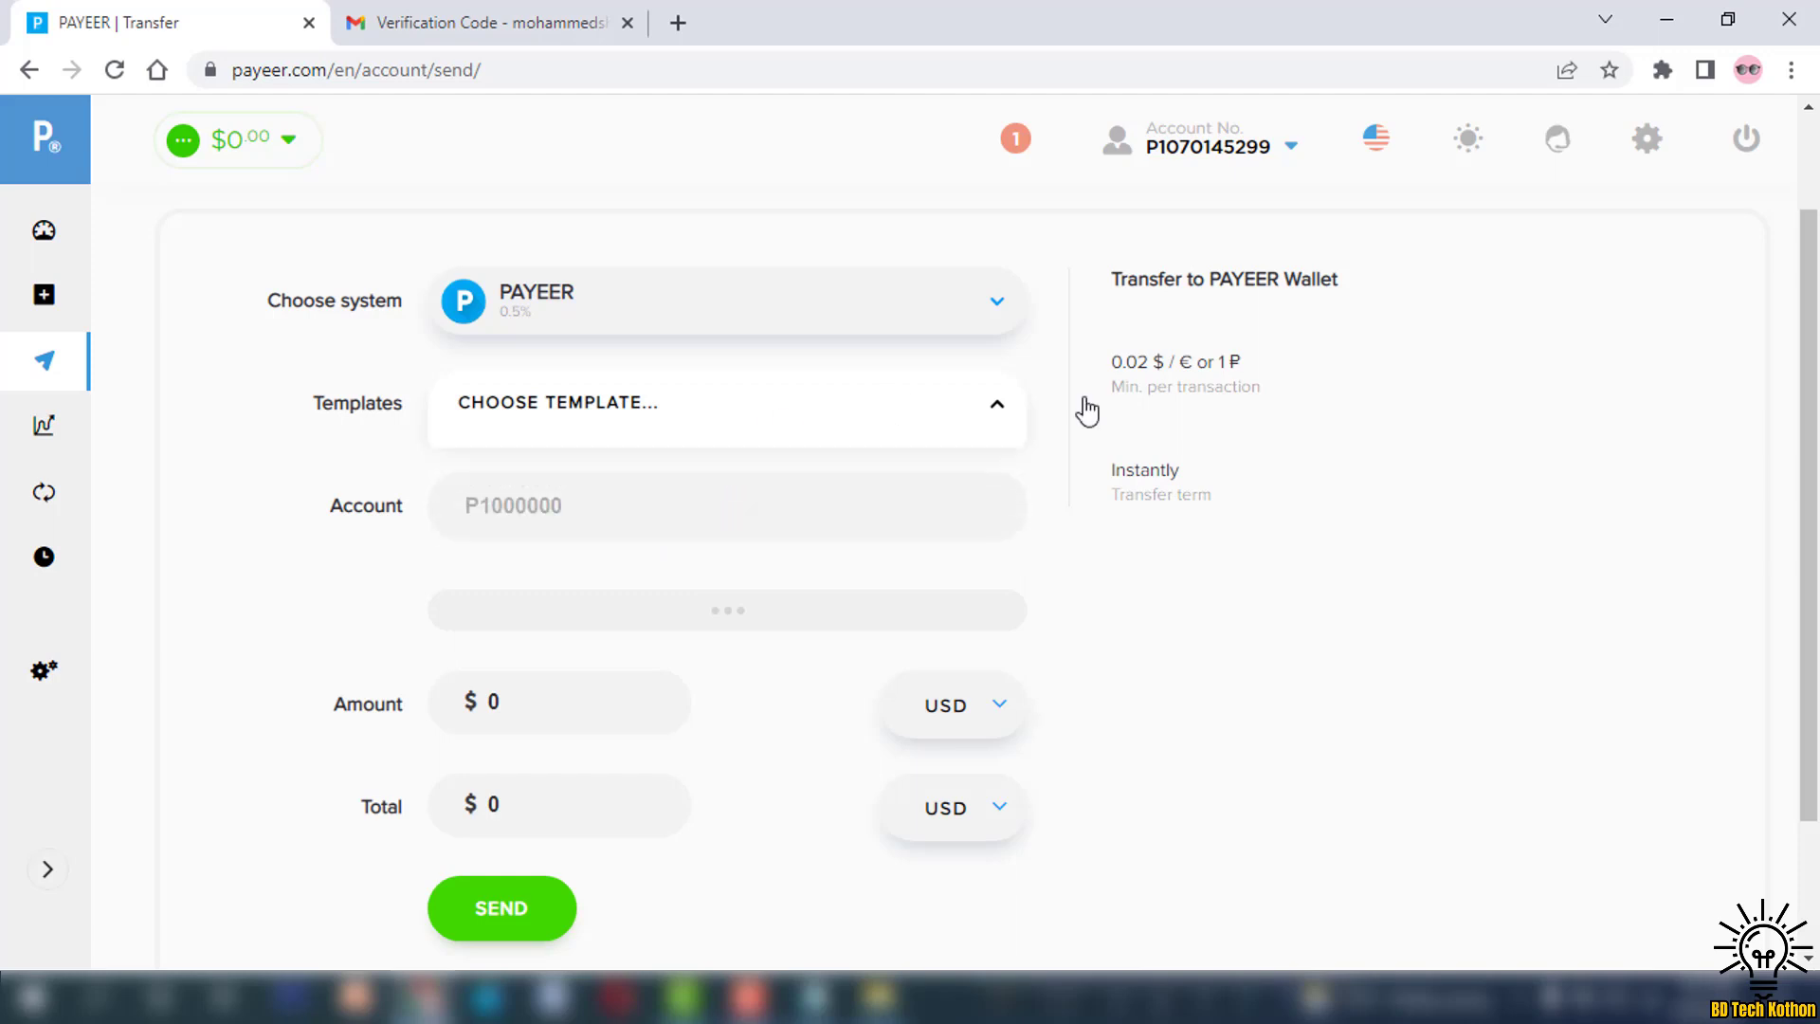
Open and close the account details menu, leaving the PAYEER recipient account field blank
left_click(483, 512)
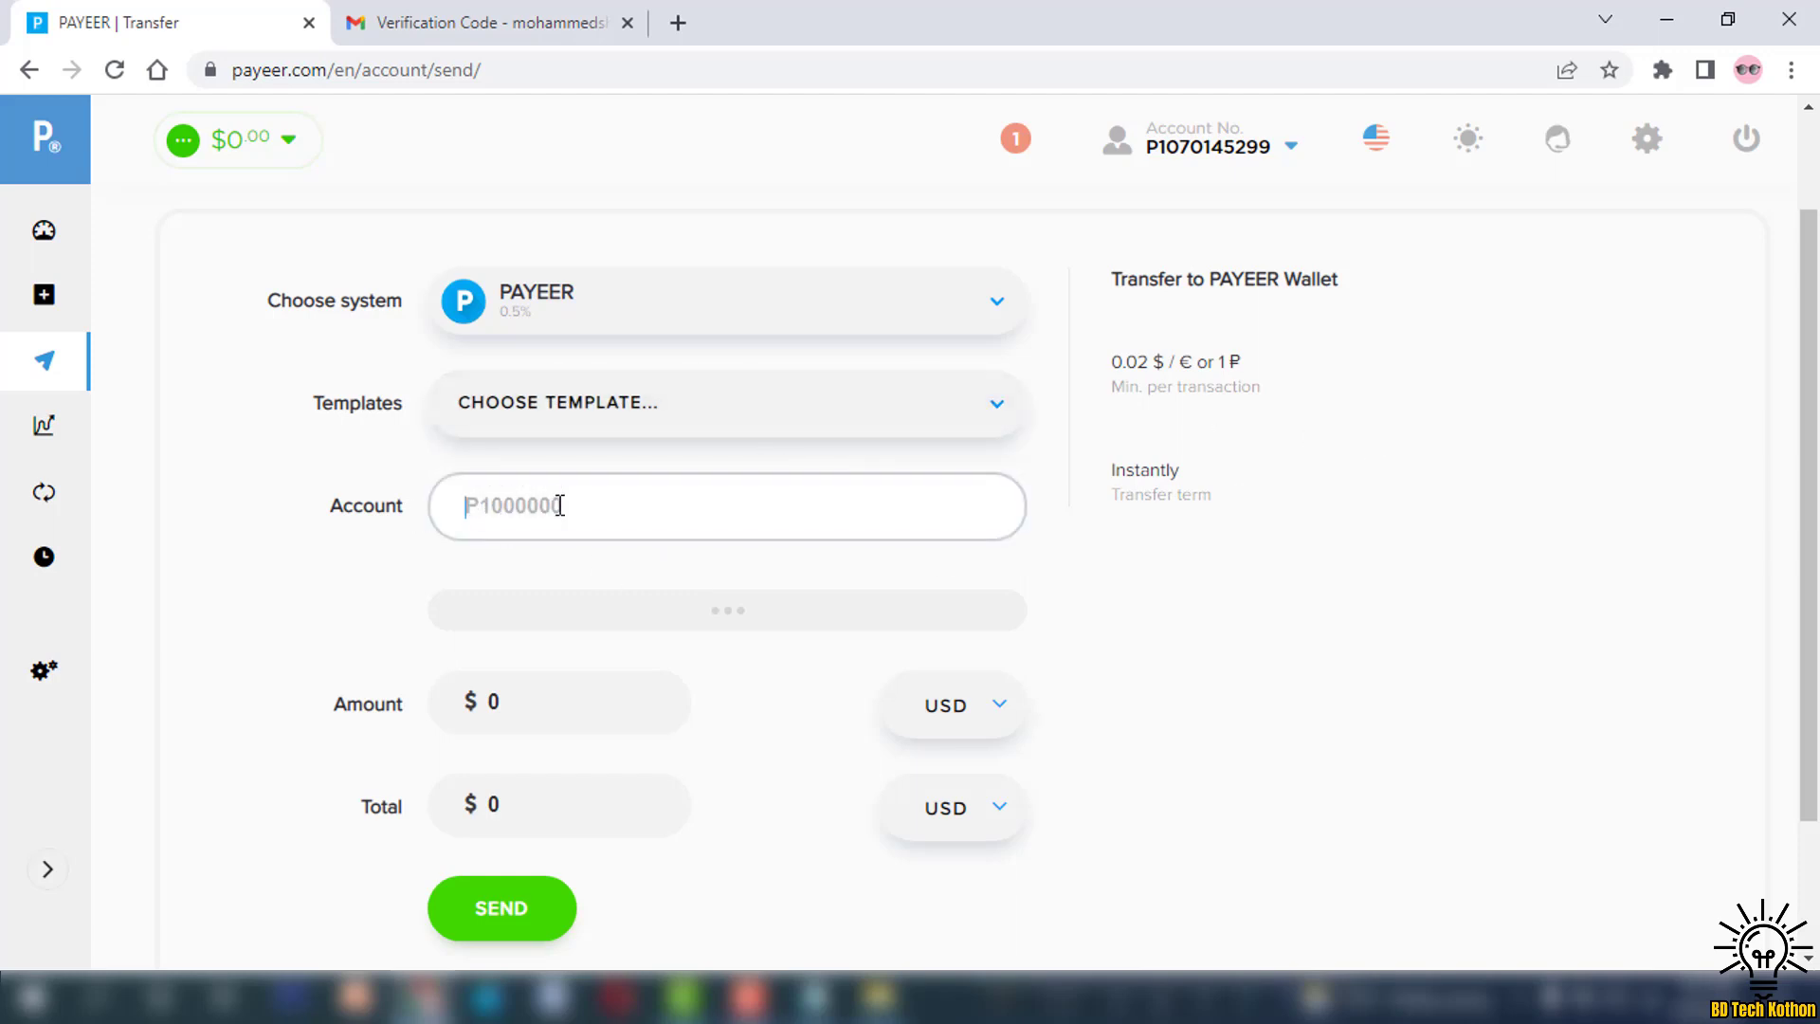
left_click(422, 572)
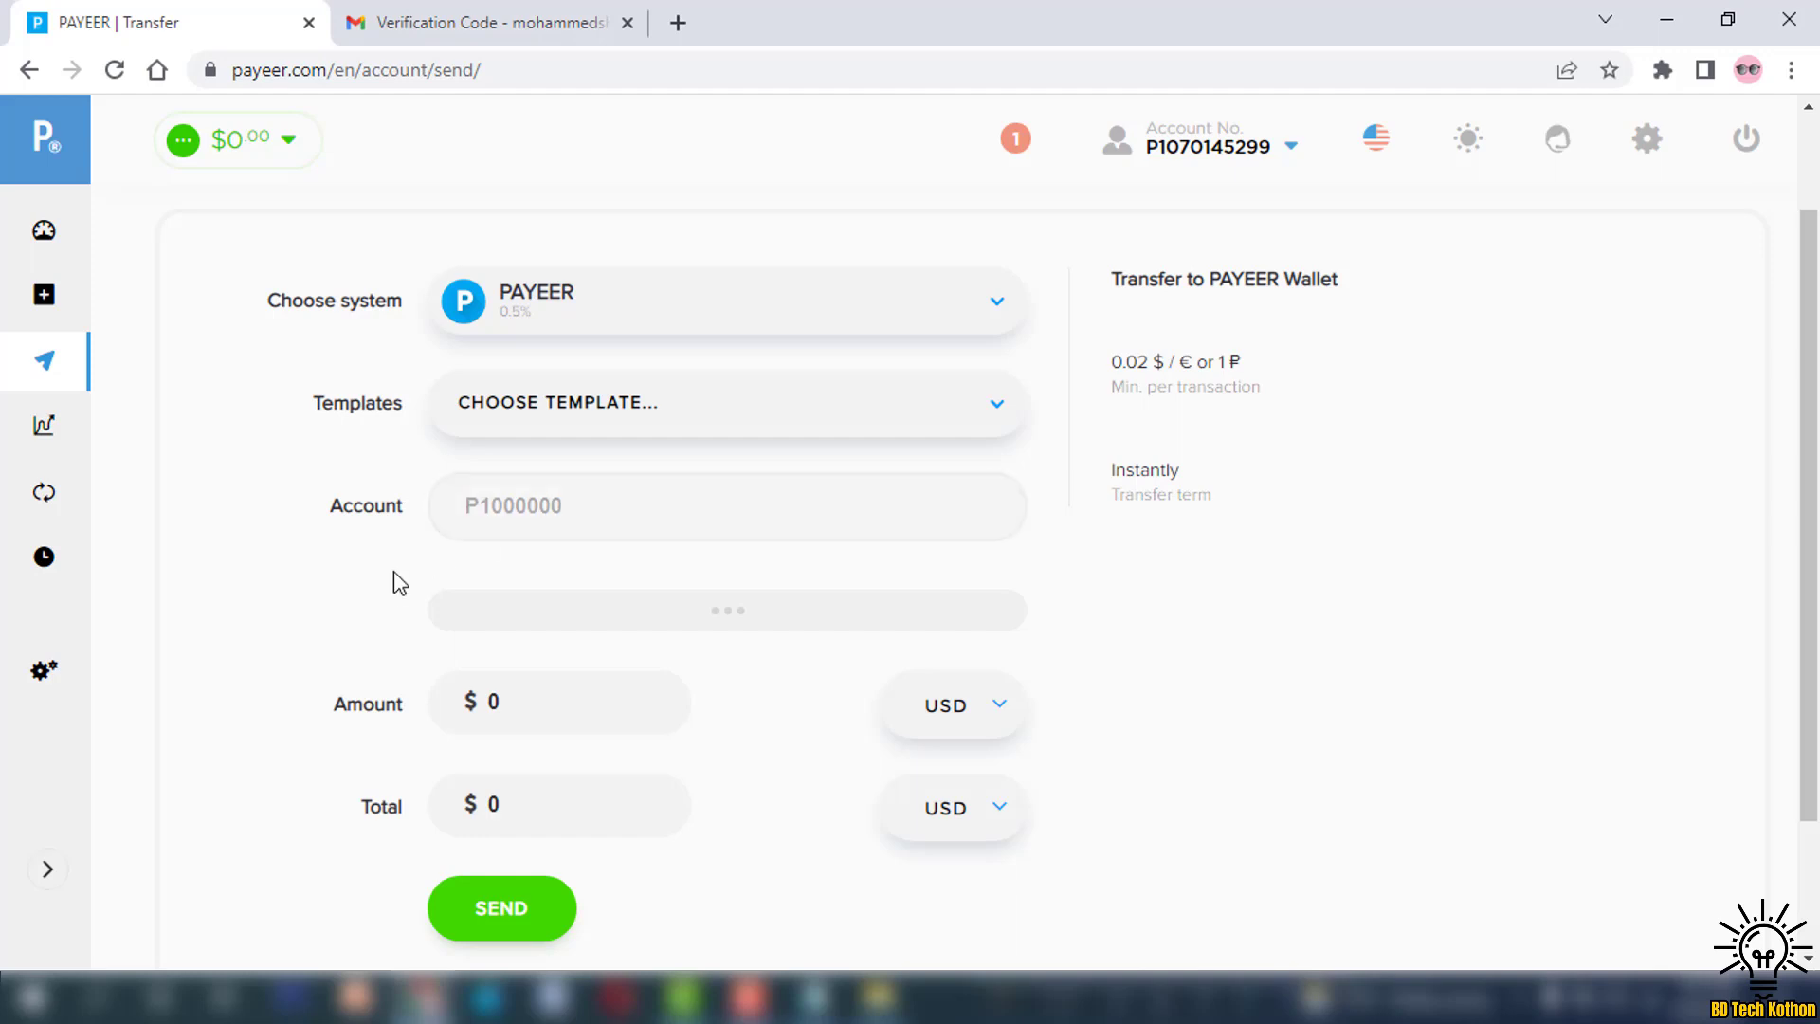
left_click(479, 507)
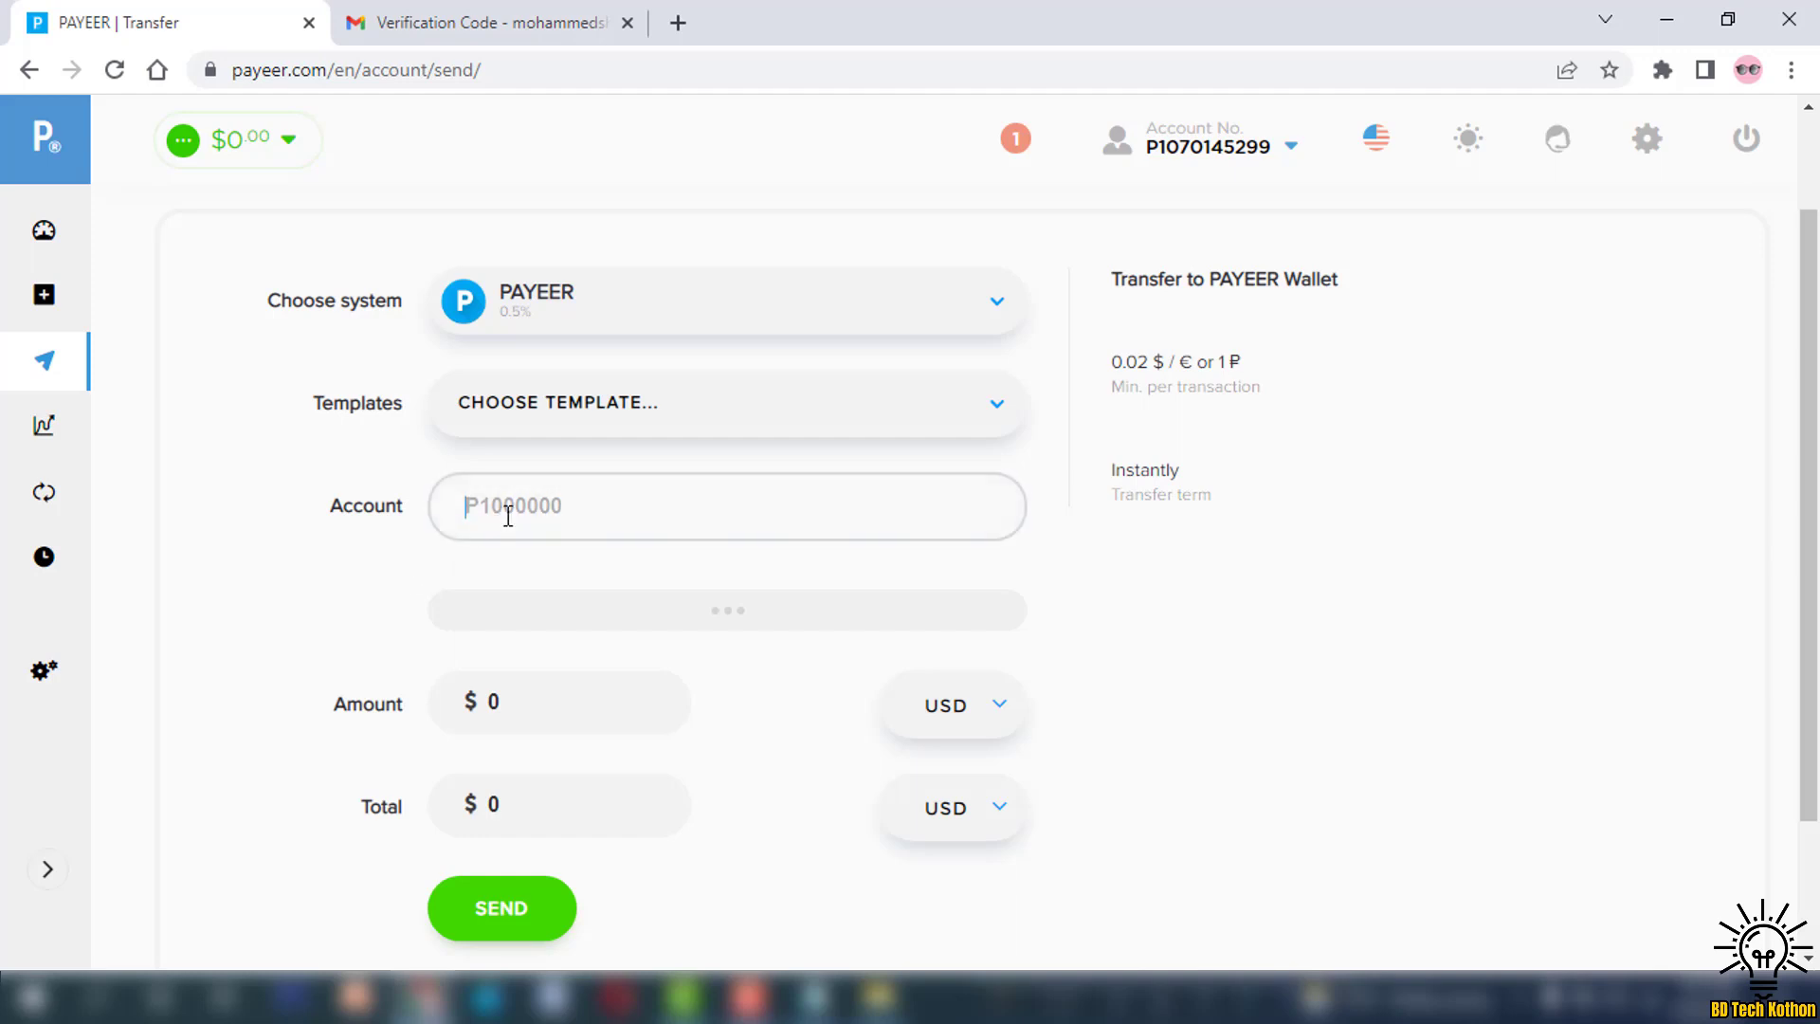
left_click(1298, 629)
left_click(1217, 151)
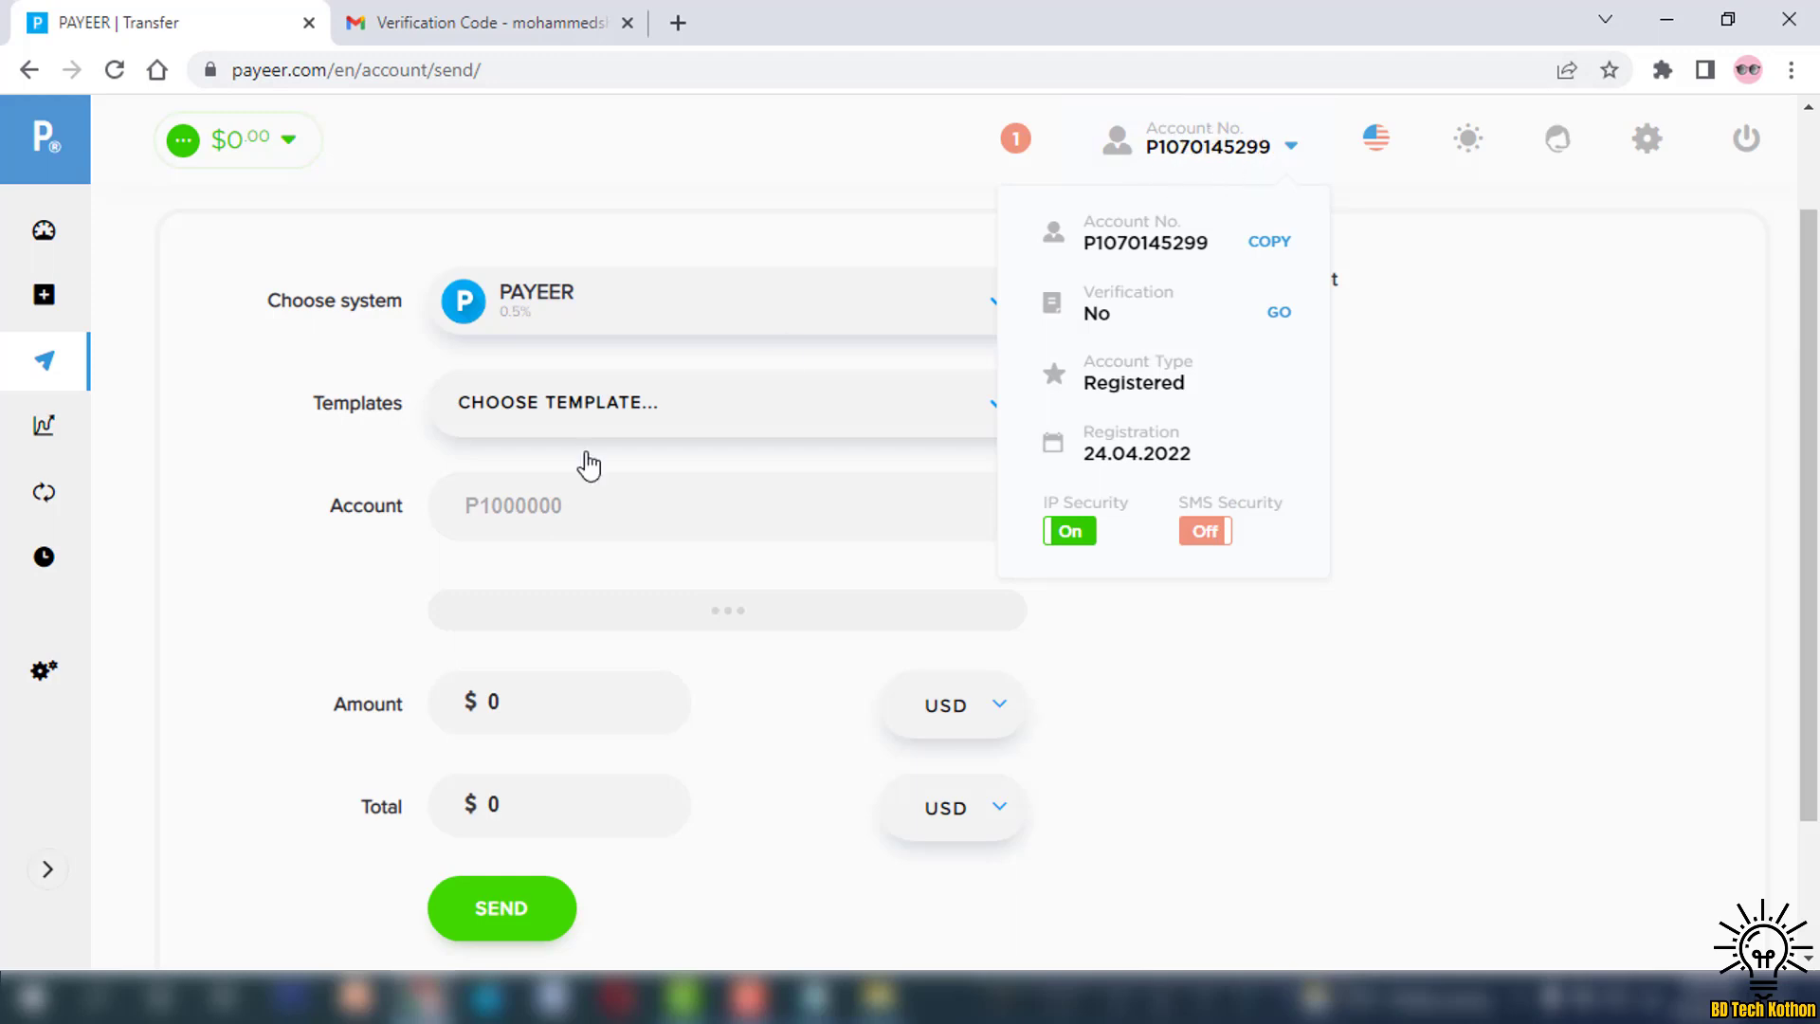
left_click(541, 502)
left_click(1186, 605)
left_click(677, 533)
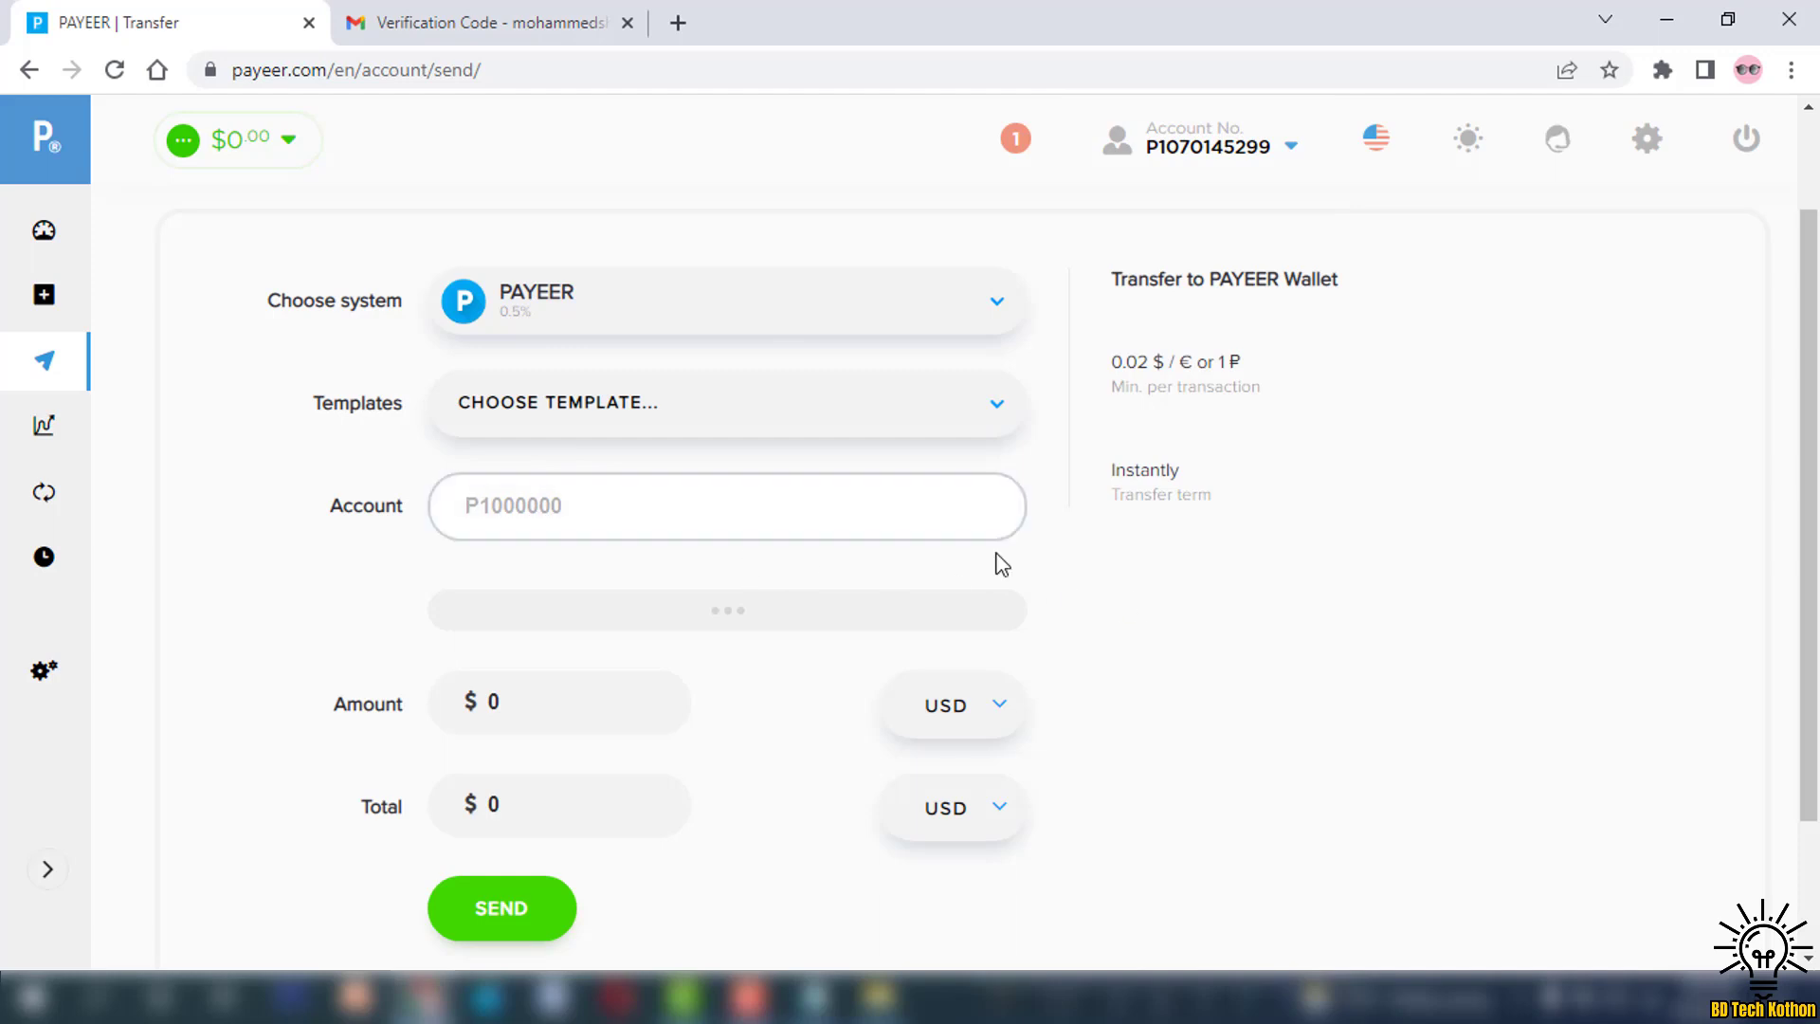
Leave the Amount and Total fields empty and return to the top of the form
scroll(994, 554, "down", 1)
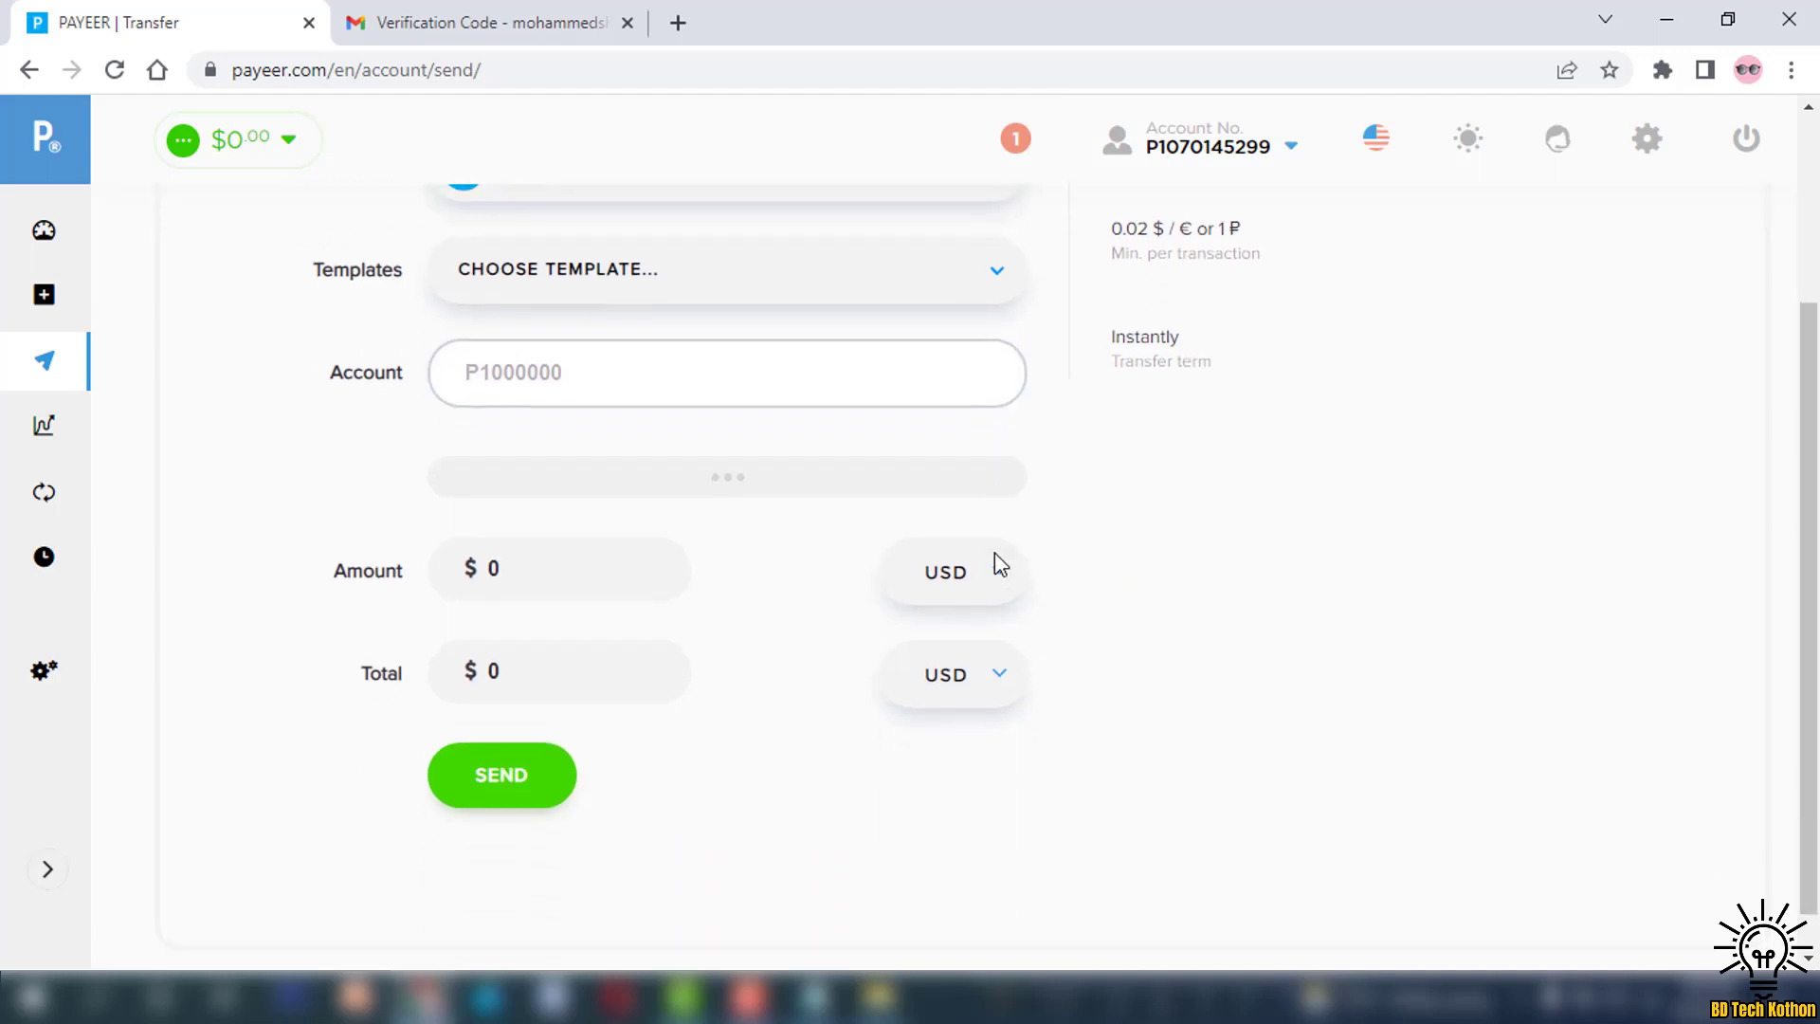
left_click(270, 465)
left_click(537, 572)
left_click(328, 628)
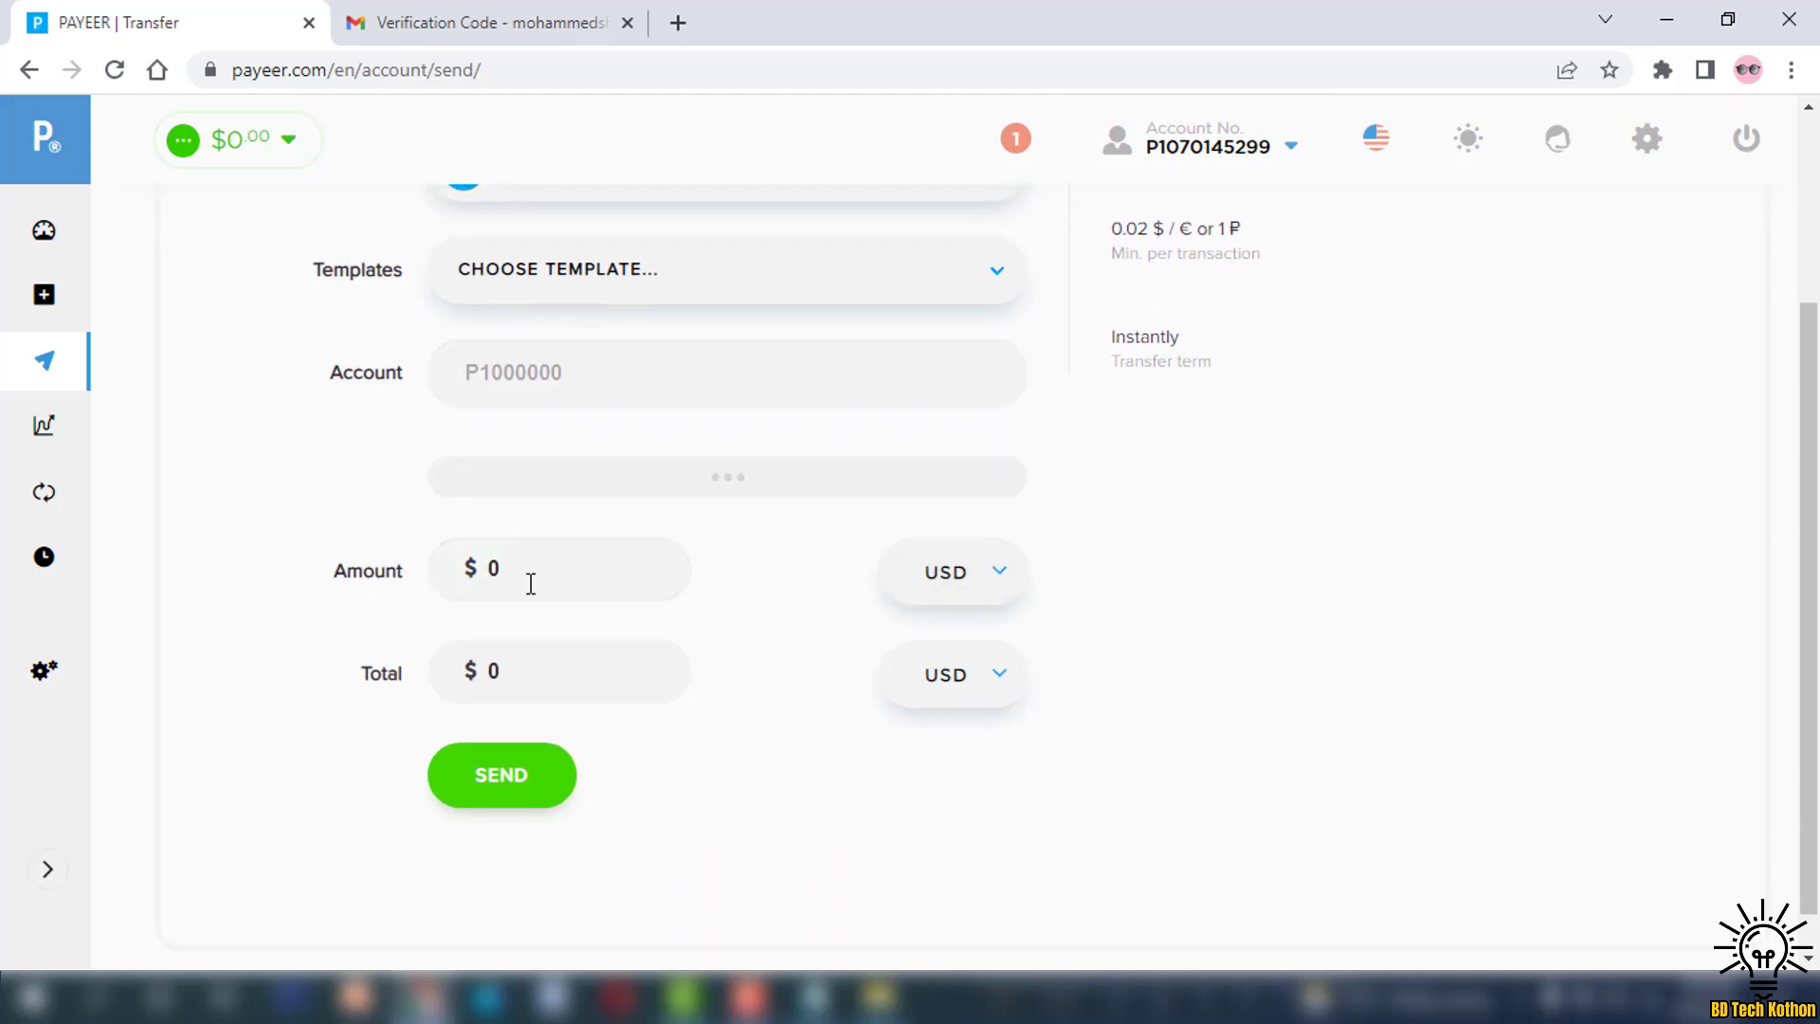
left_click(528, 585)
left_click(556, 671)
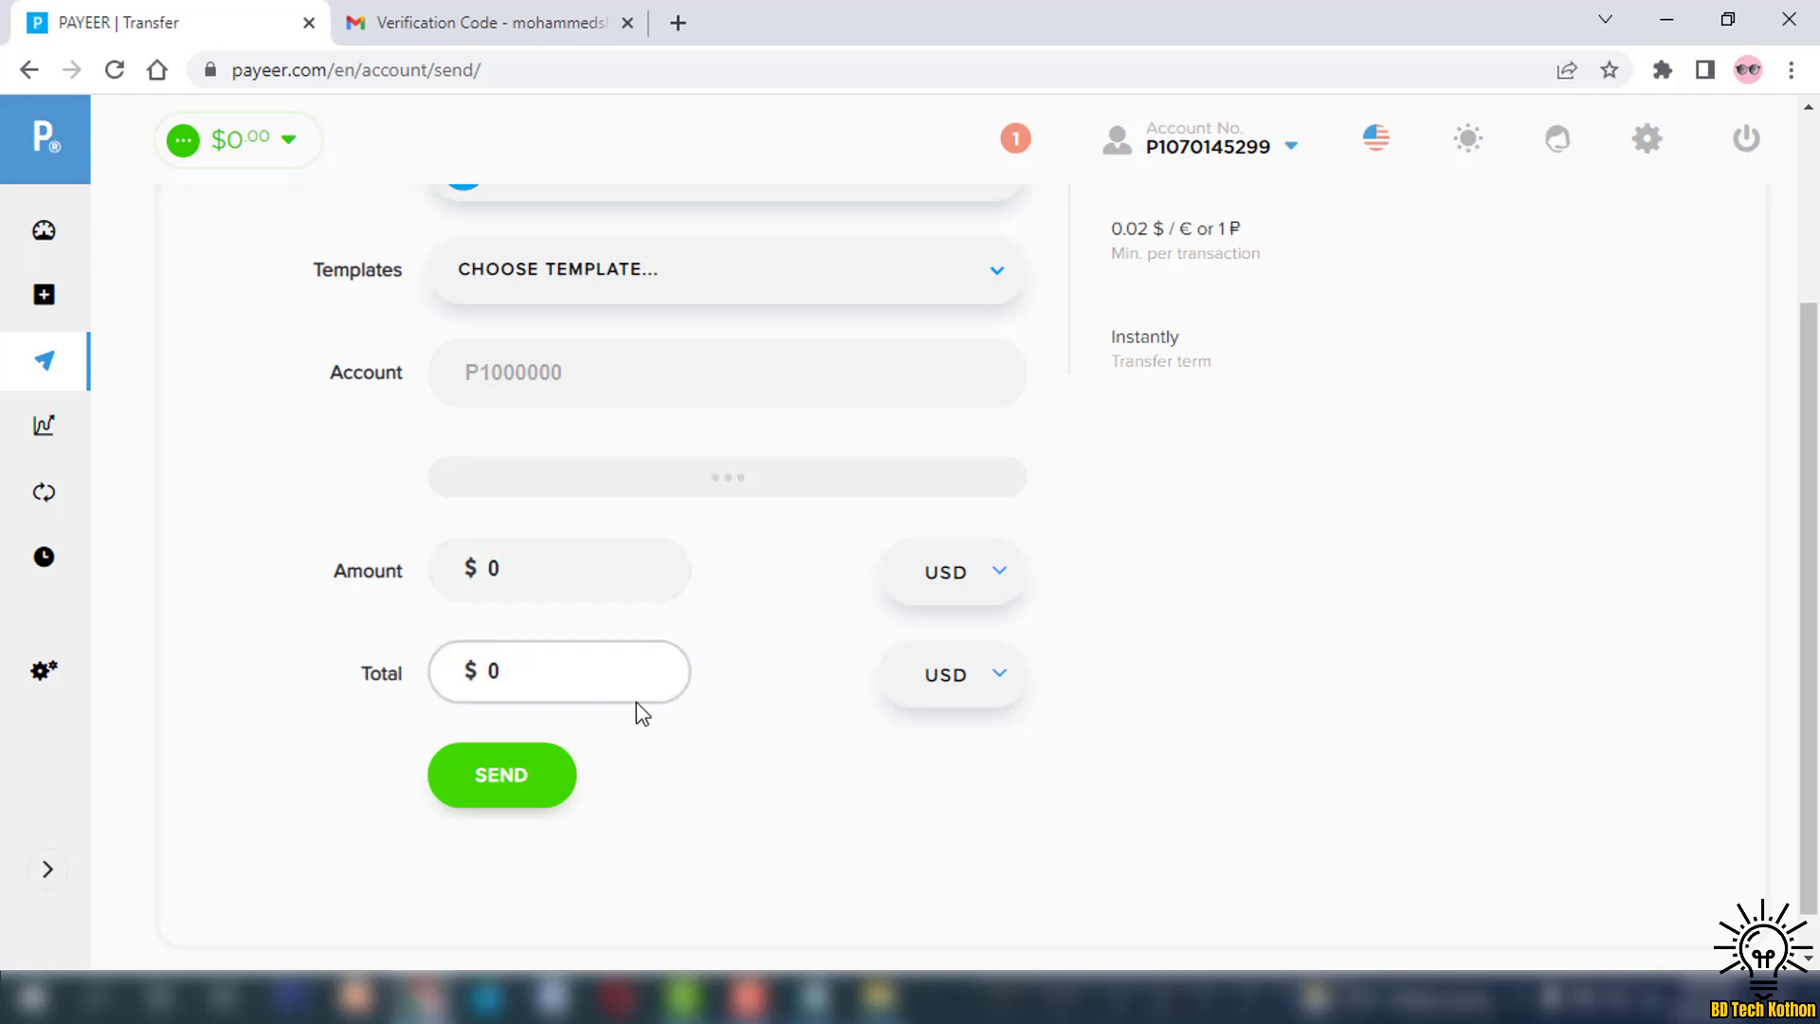
scroll(644, 745, "up", 3)
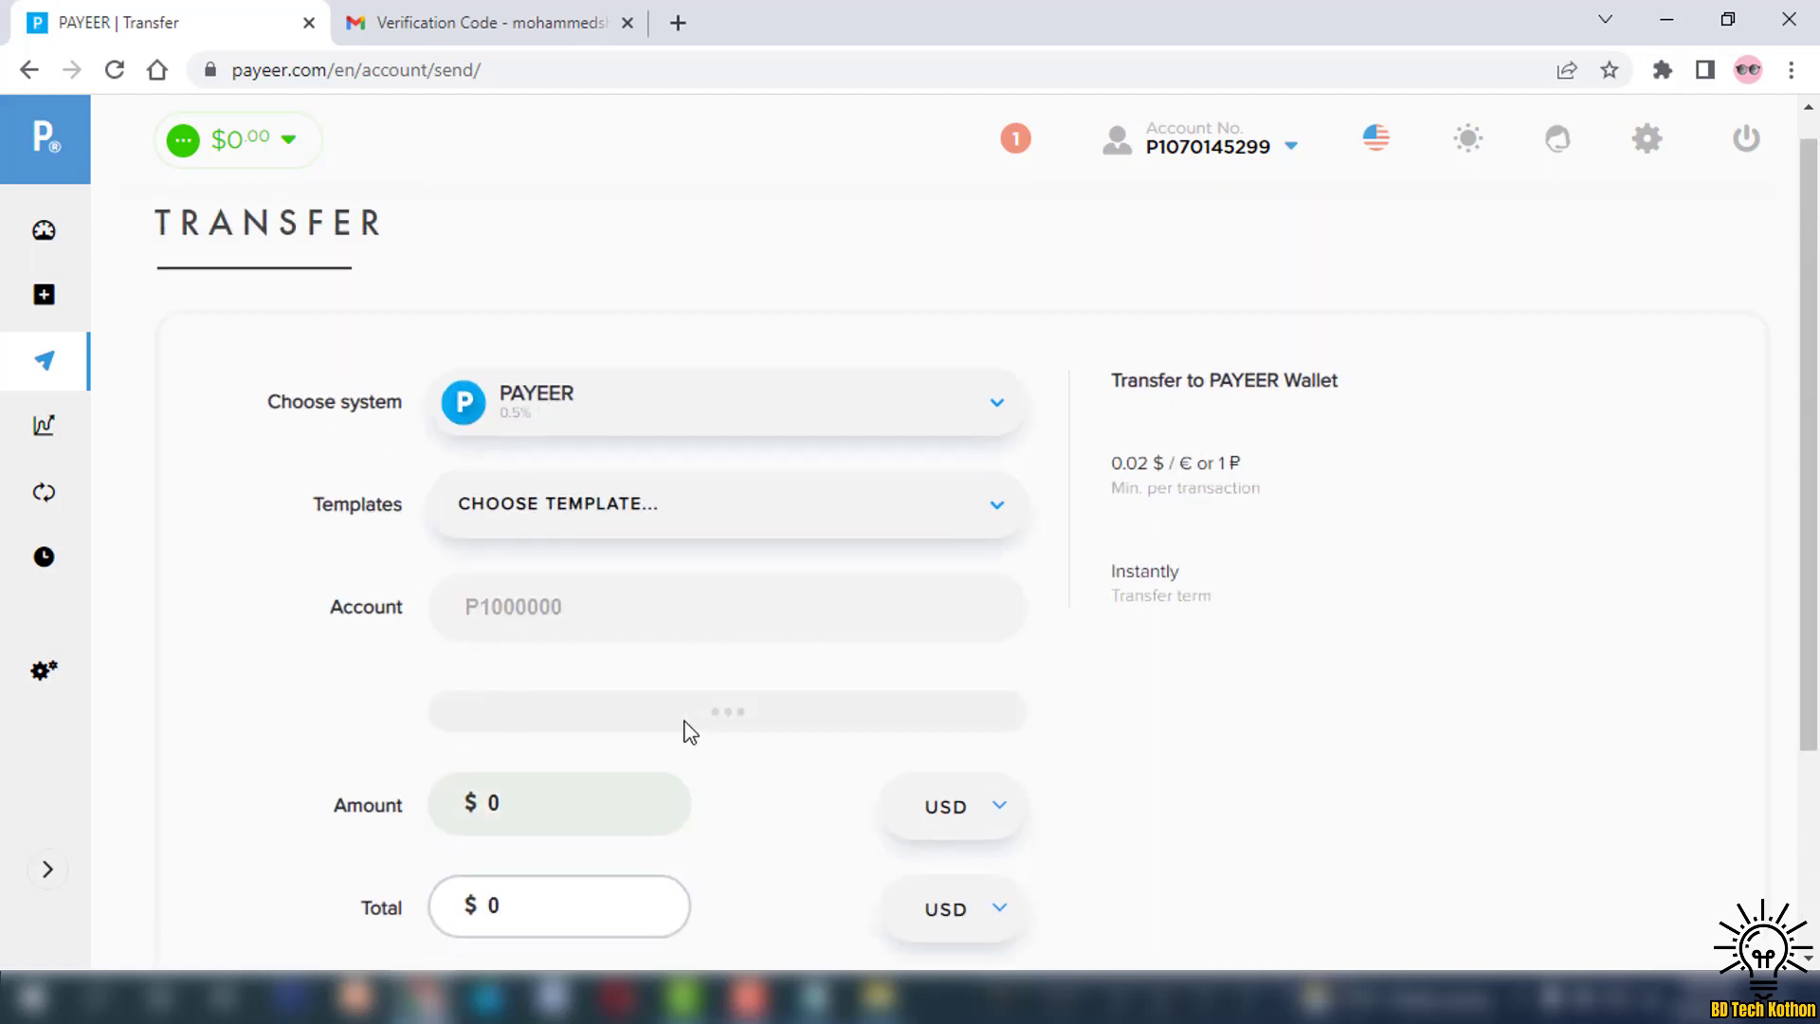
scroll(692, 693, "down", 3)
scroll(658, 663, "up", 3)
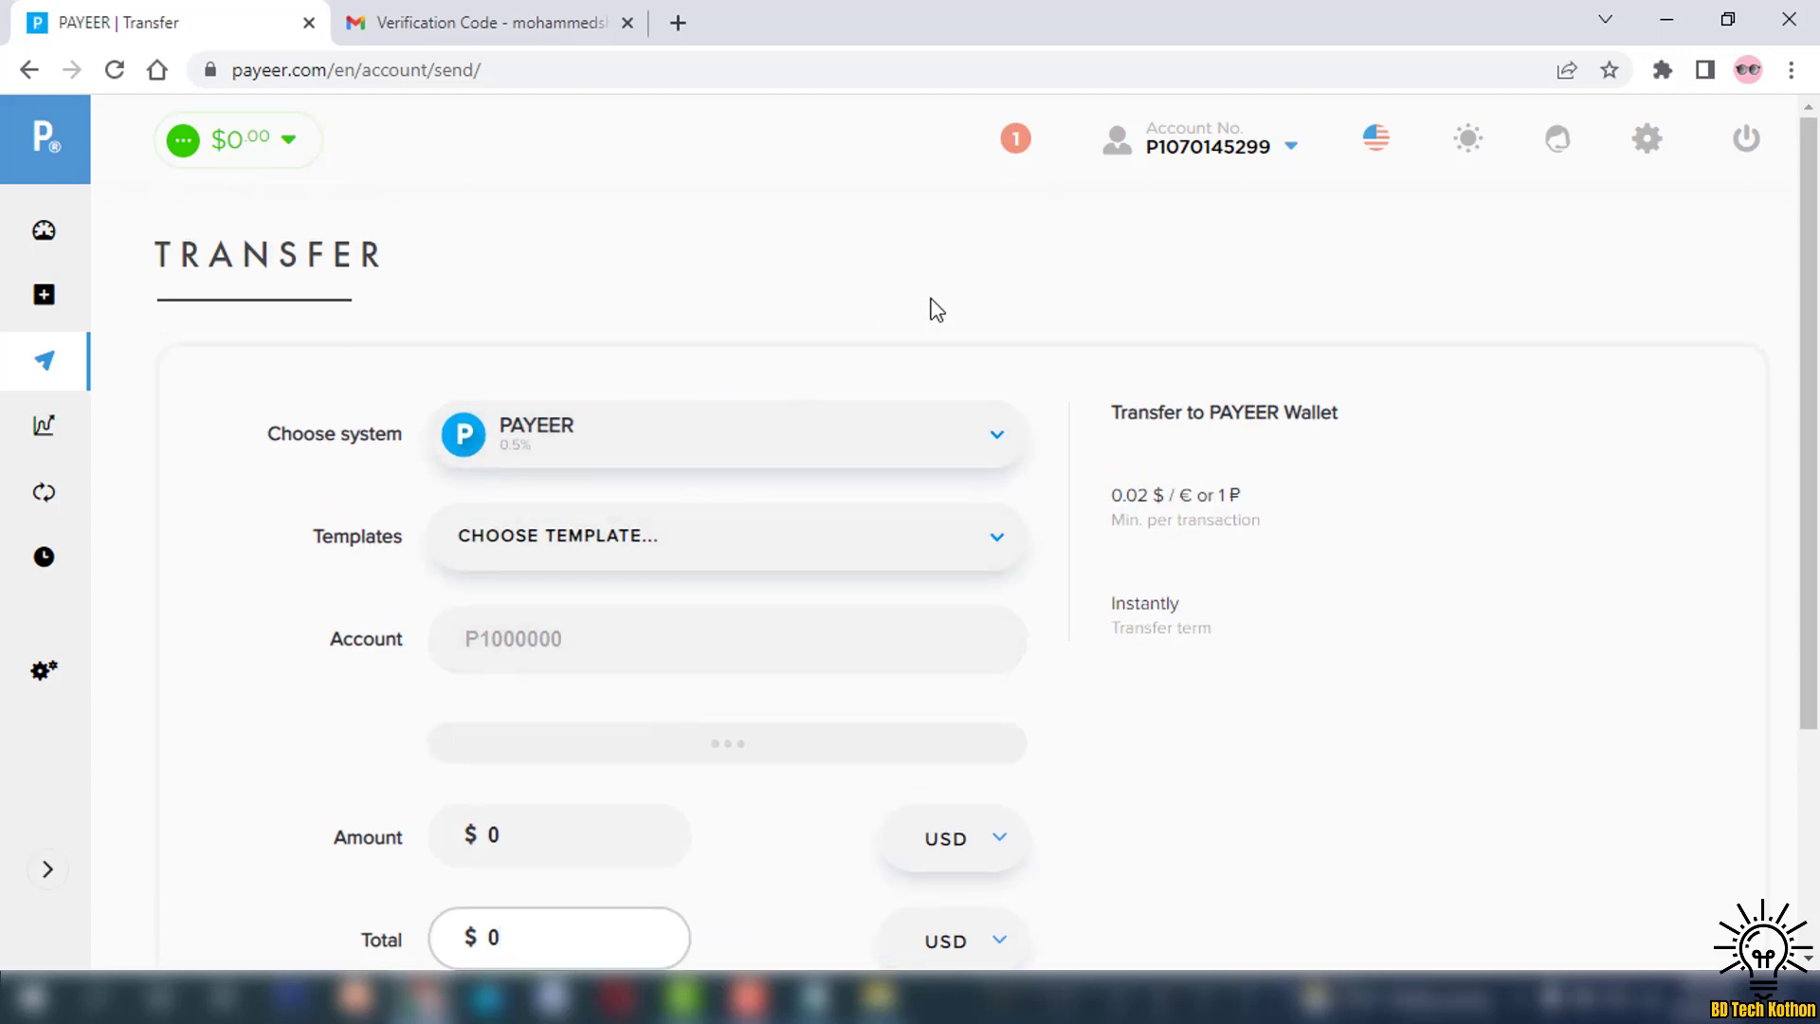
Copy the wallet's account number from the header's account details dropdown
left_click(1196, 150)
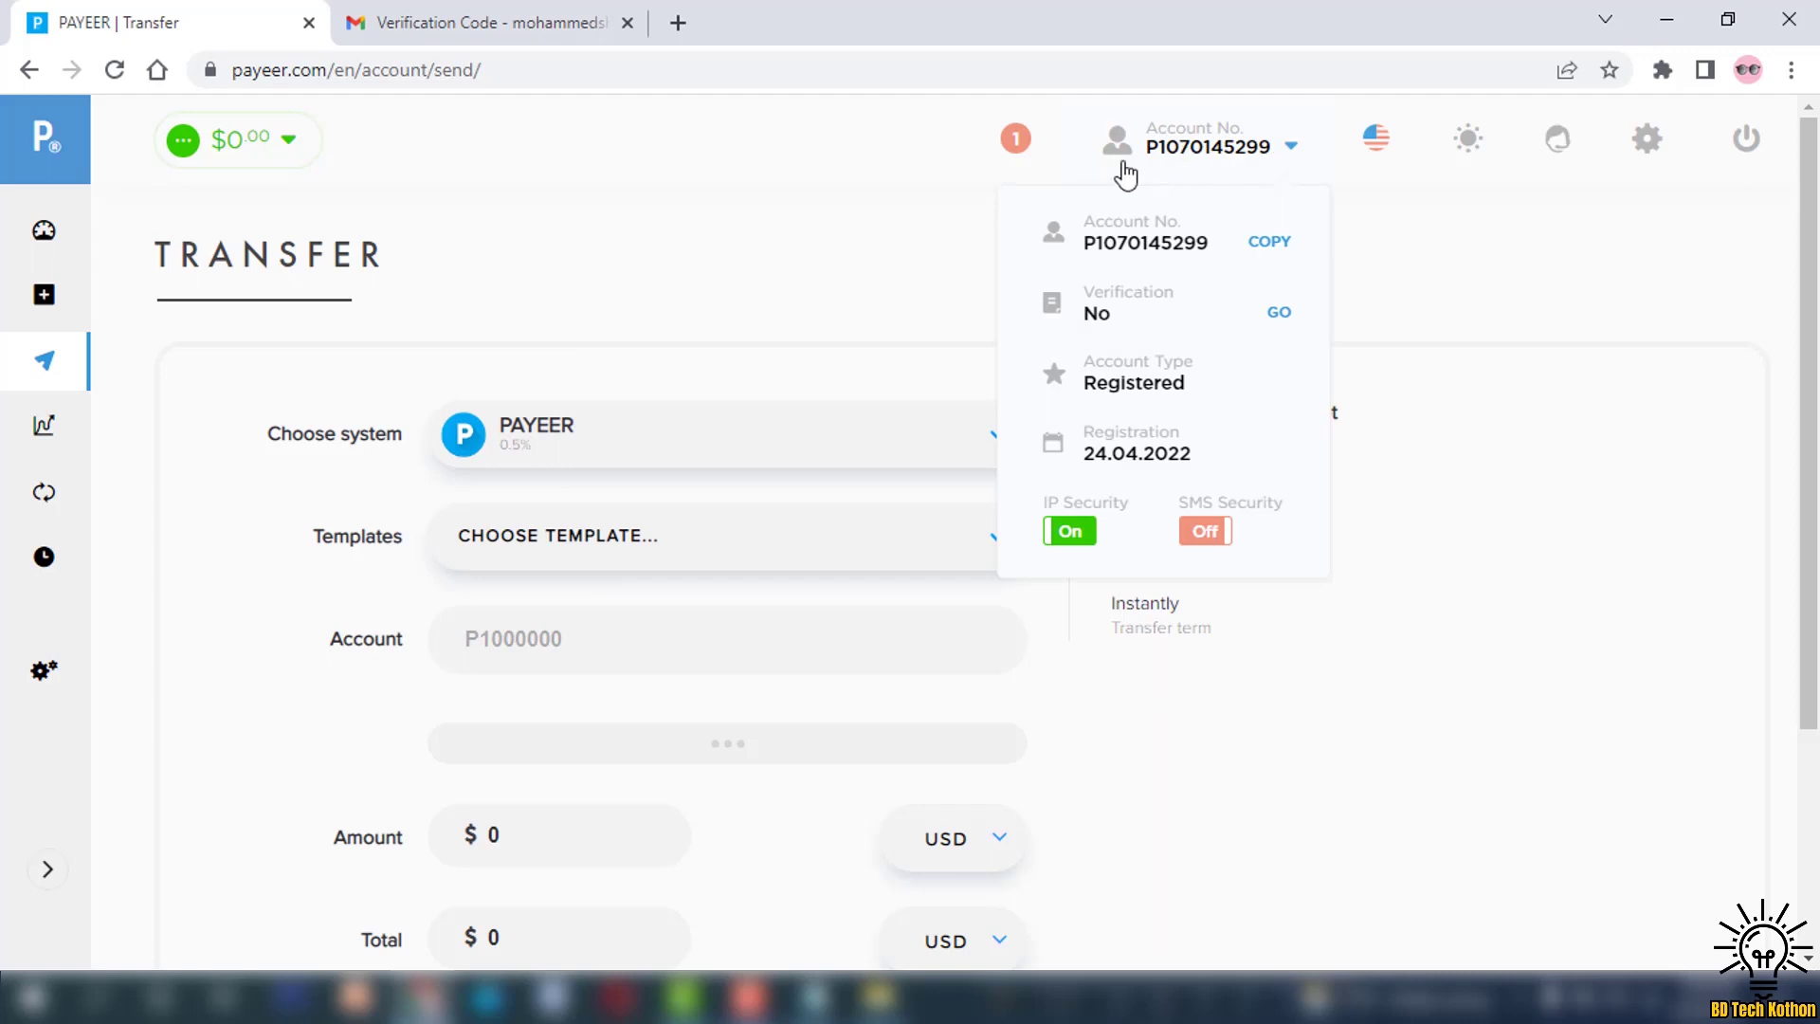
double_click(1224, 246)
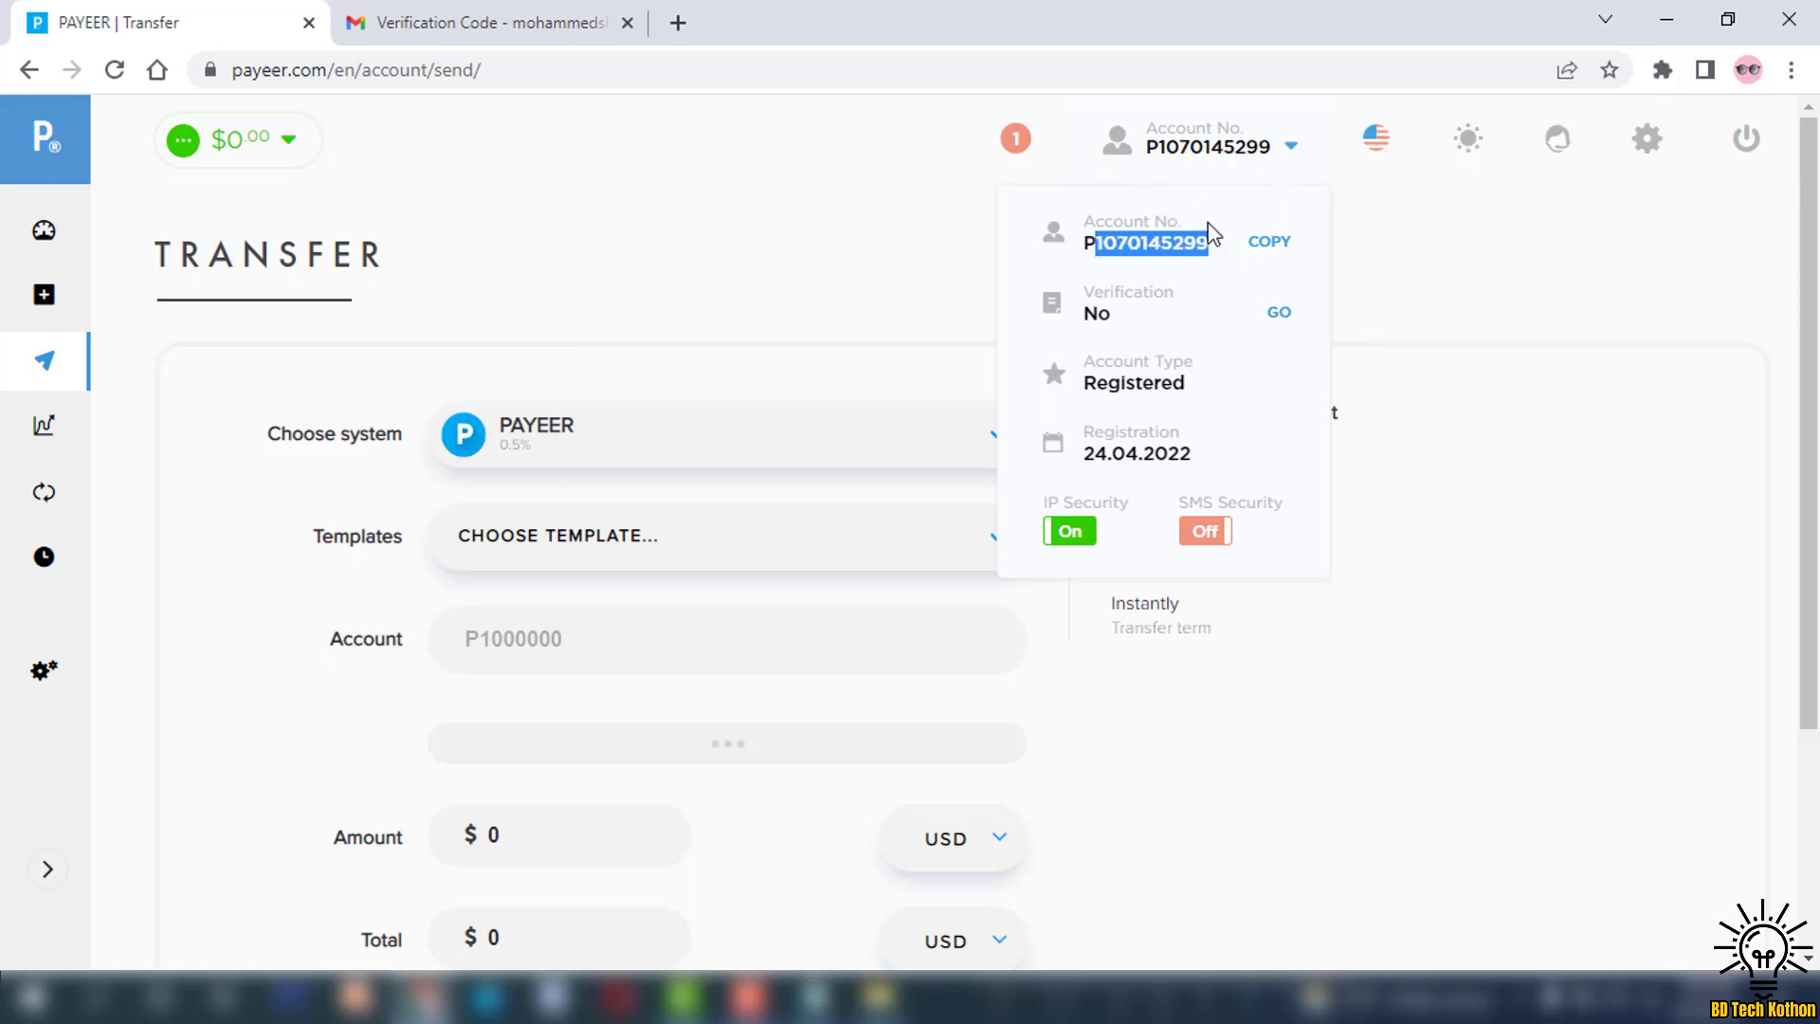
left_click(1271, 243)
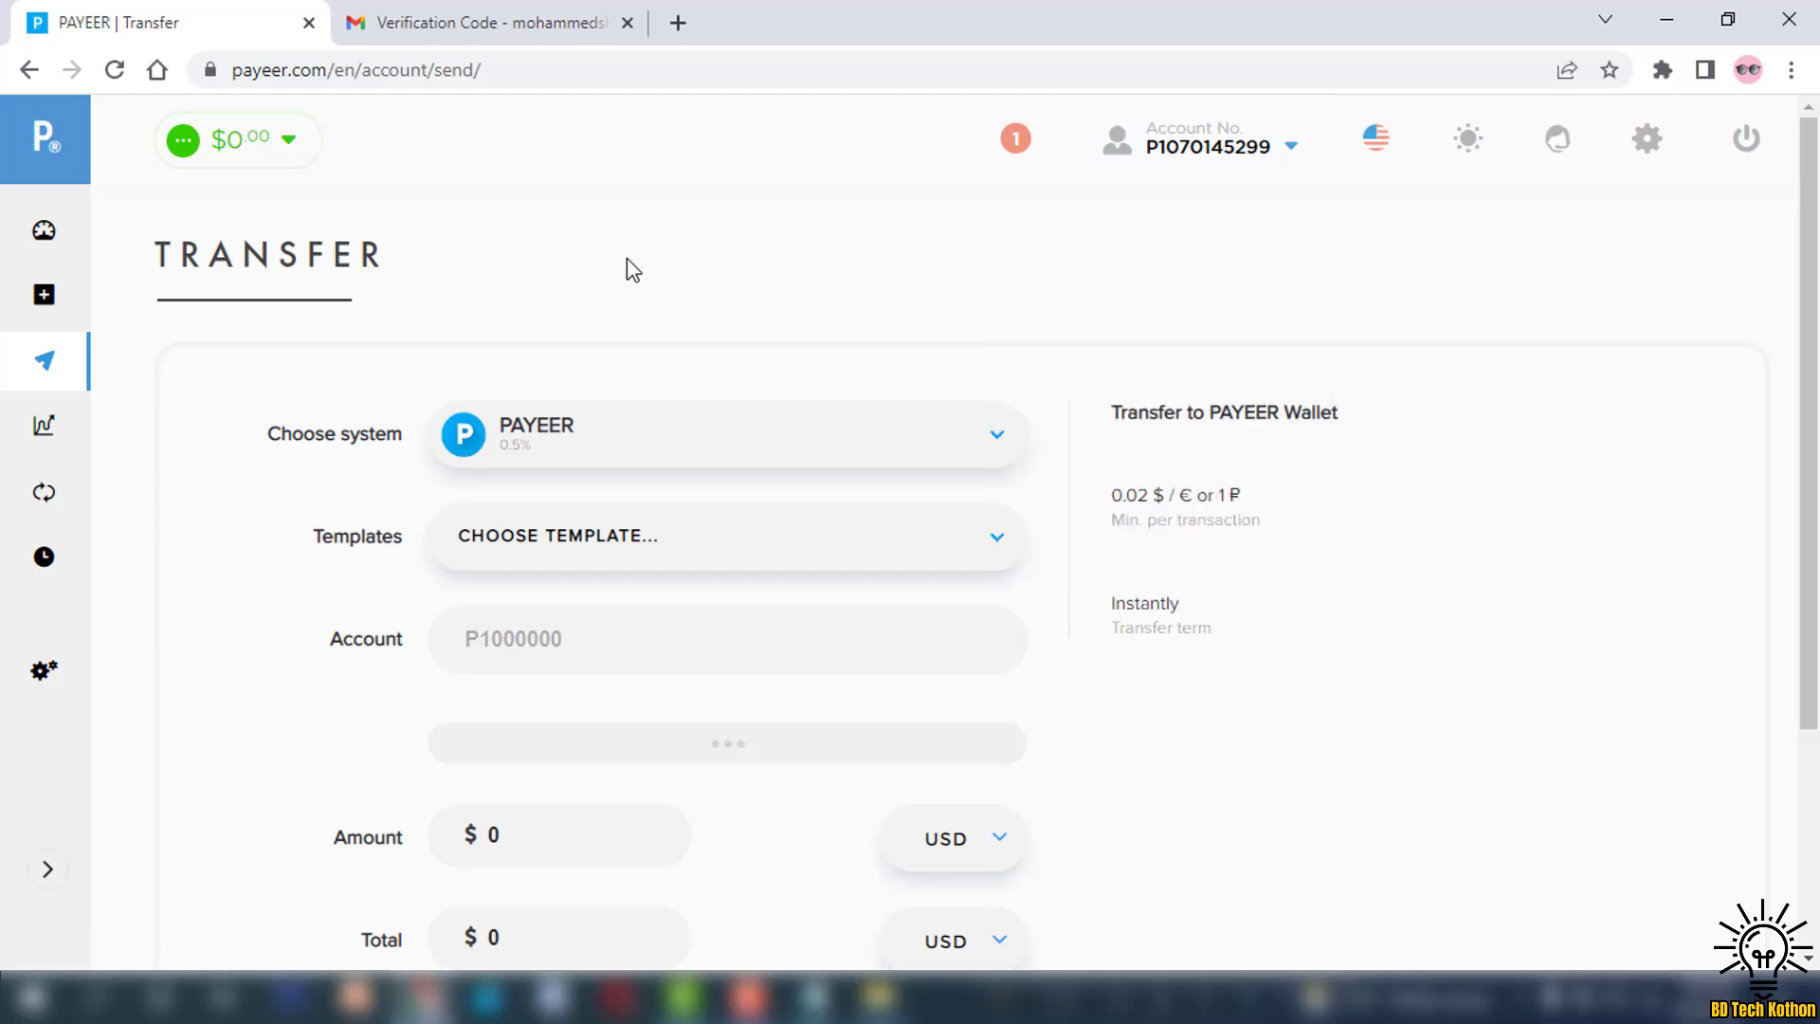
Go to the Exchange page
left_click(40, 495)
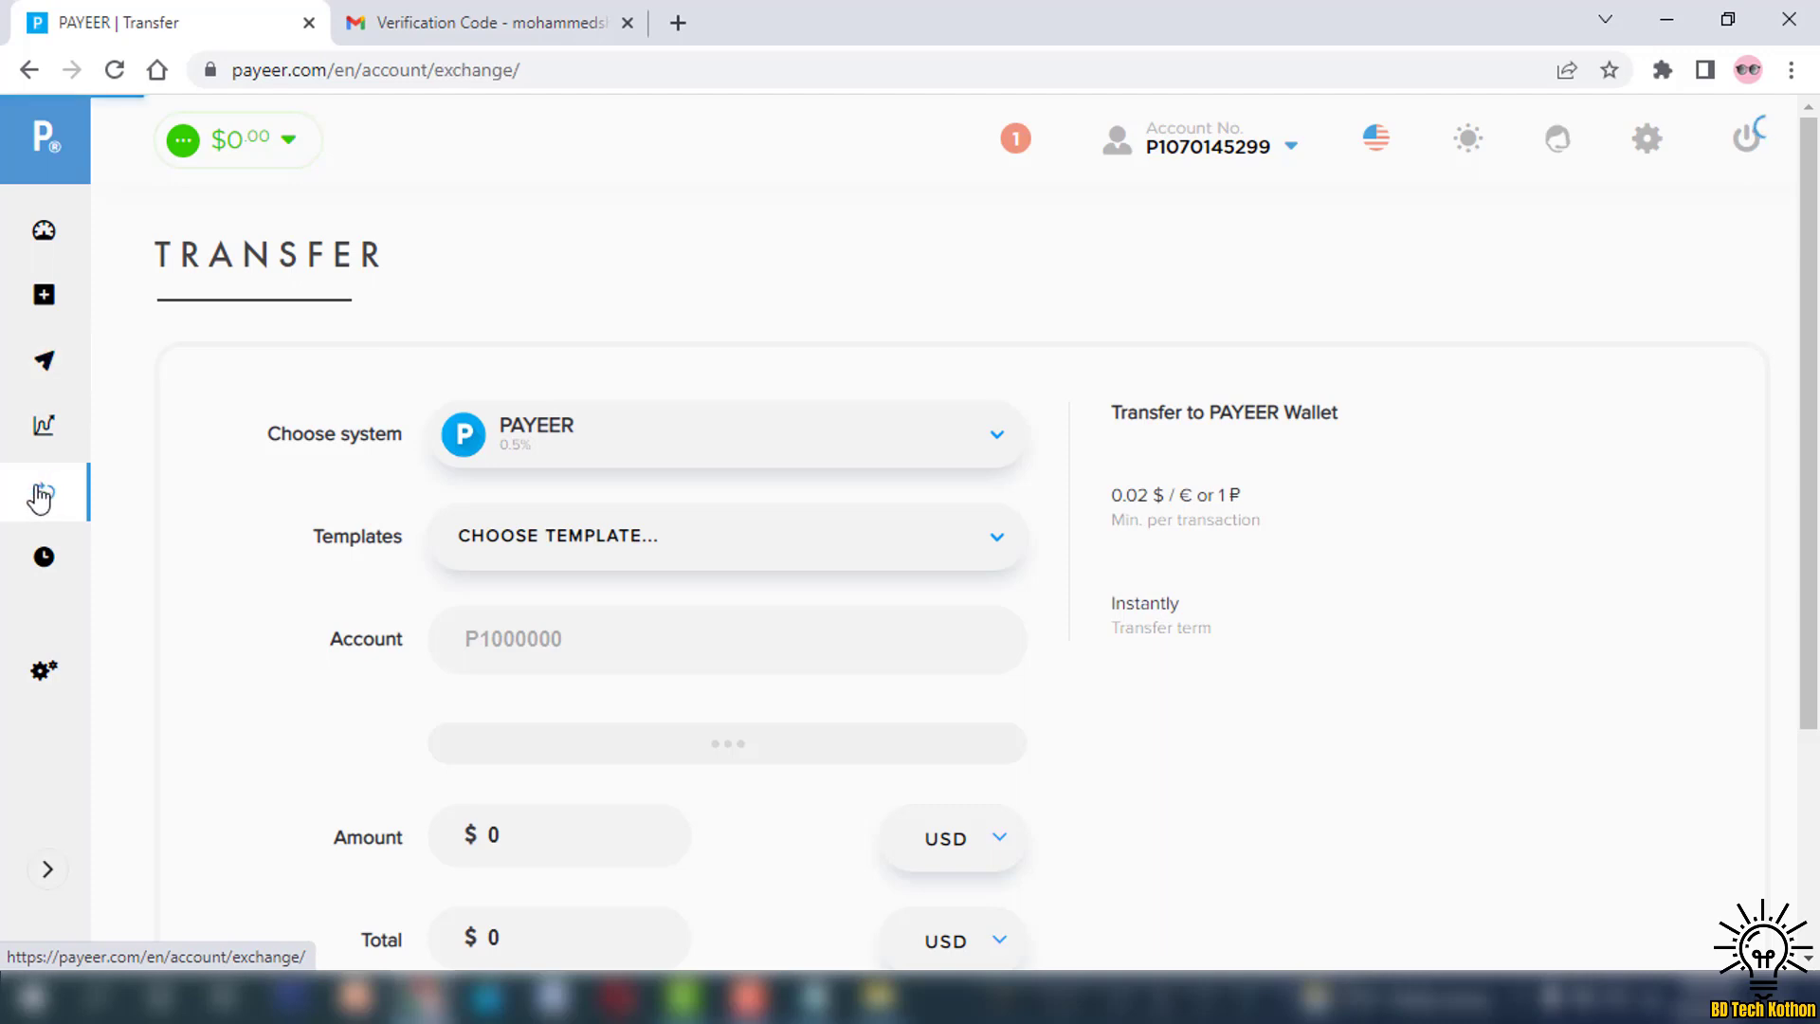
left_click_drag(457, 244, 237, 242)
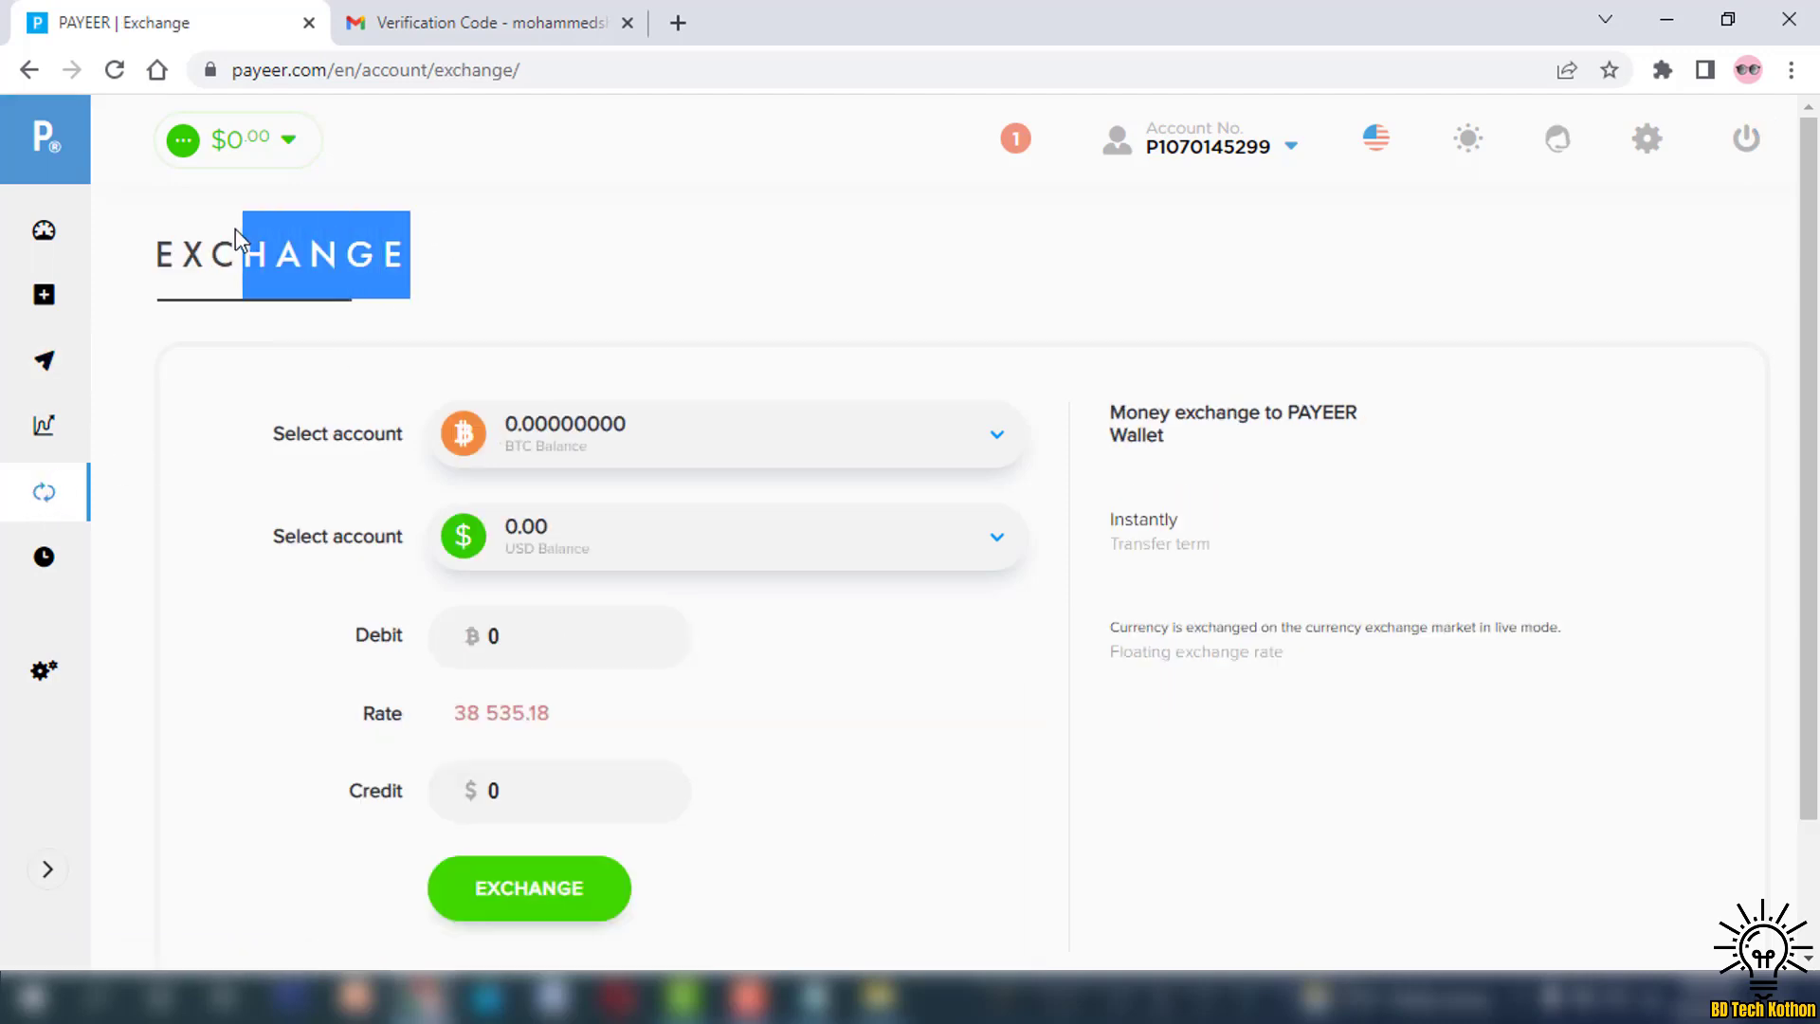
left_click(581, 255)
scroll(781, 285, "down", 2)
scroll(948, 512, "up", 2)
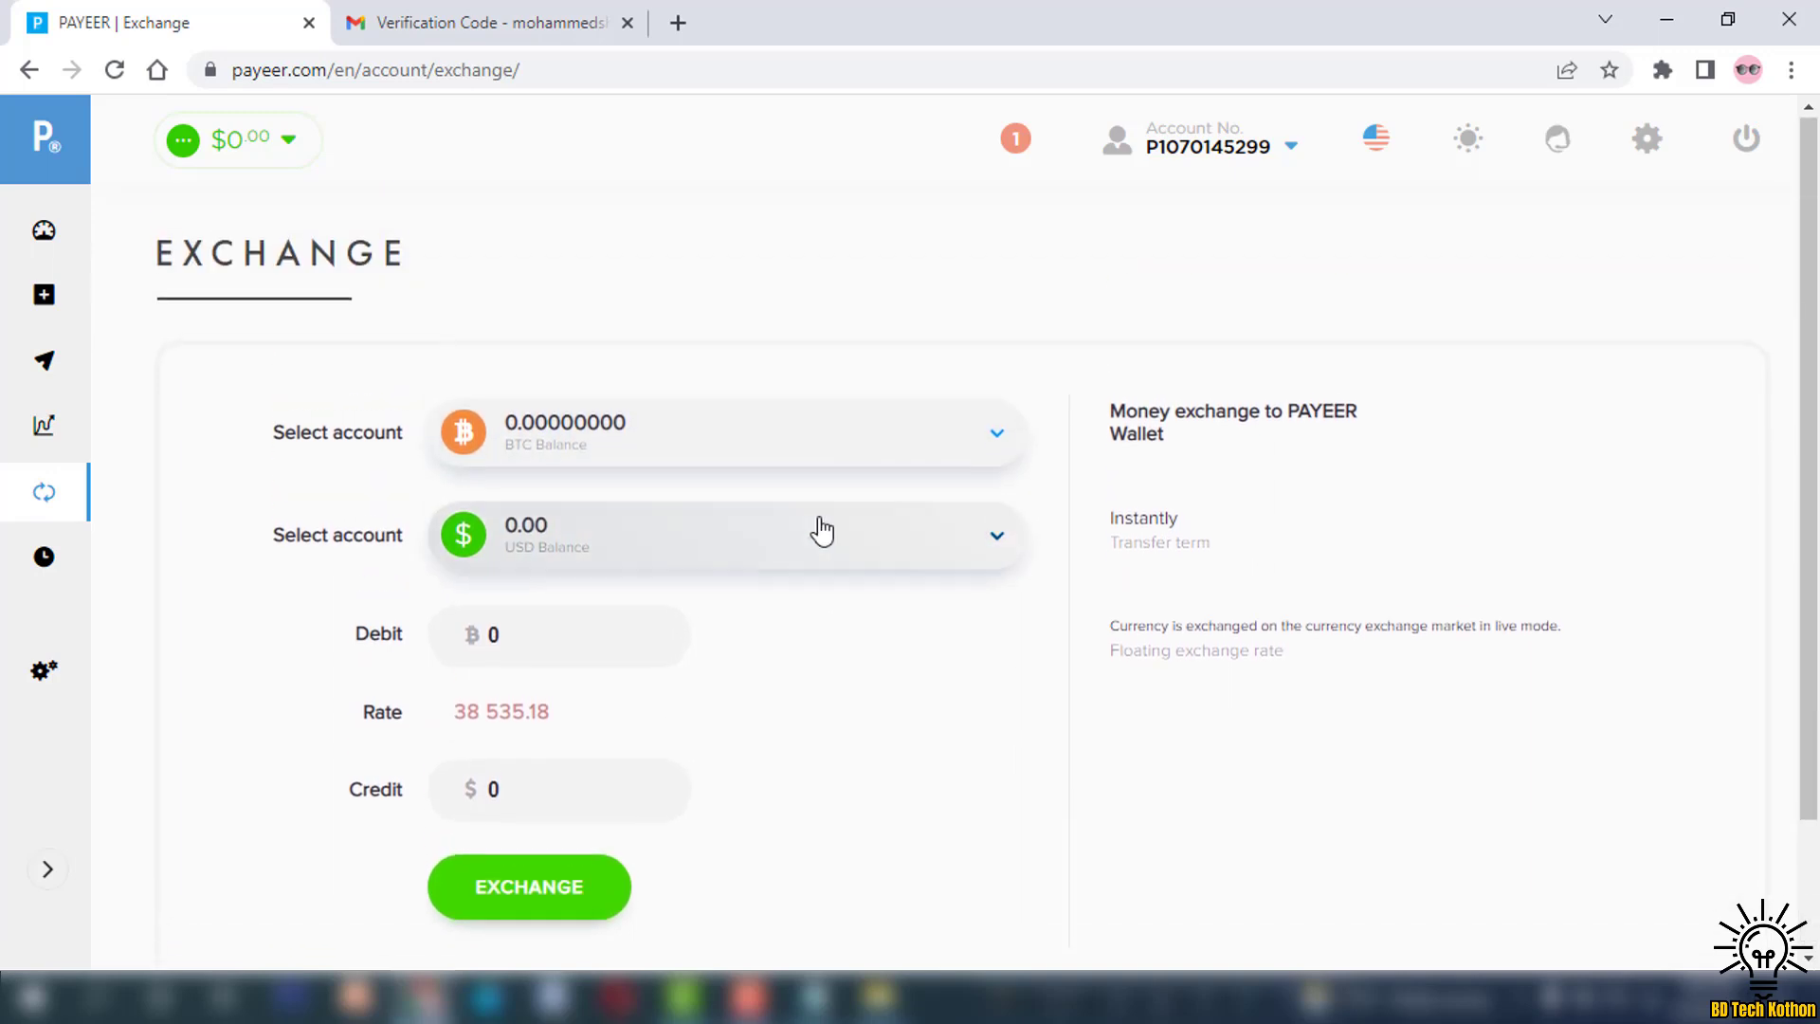
Set the exchange from the USD balance into the BTC balance, at rate 41 391.76
left_click(606, 475)
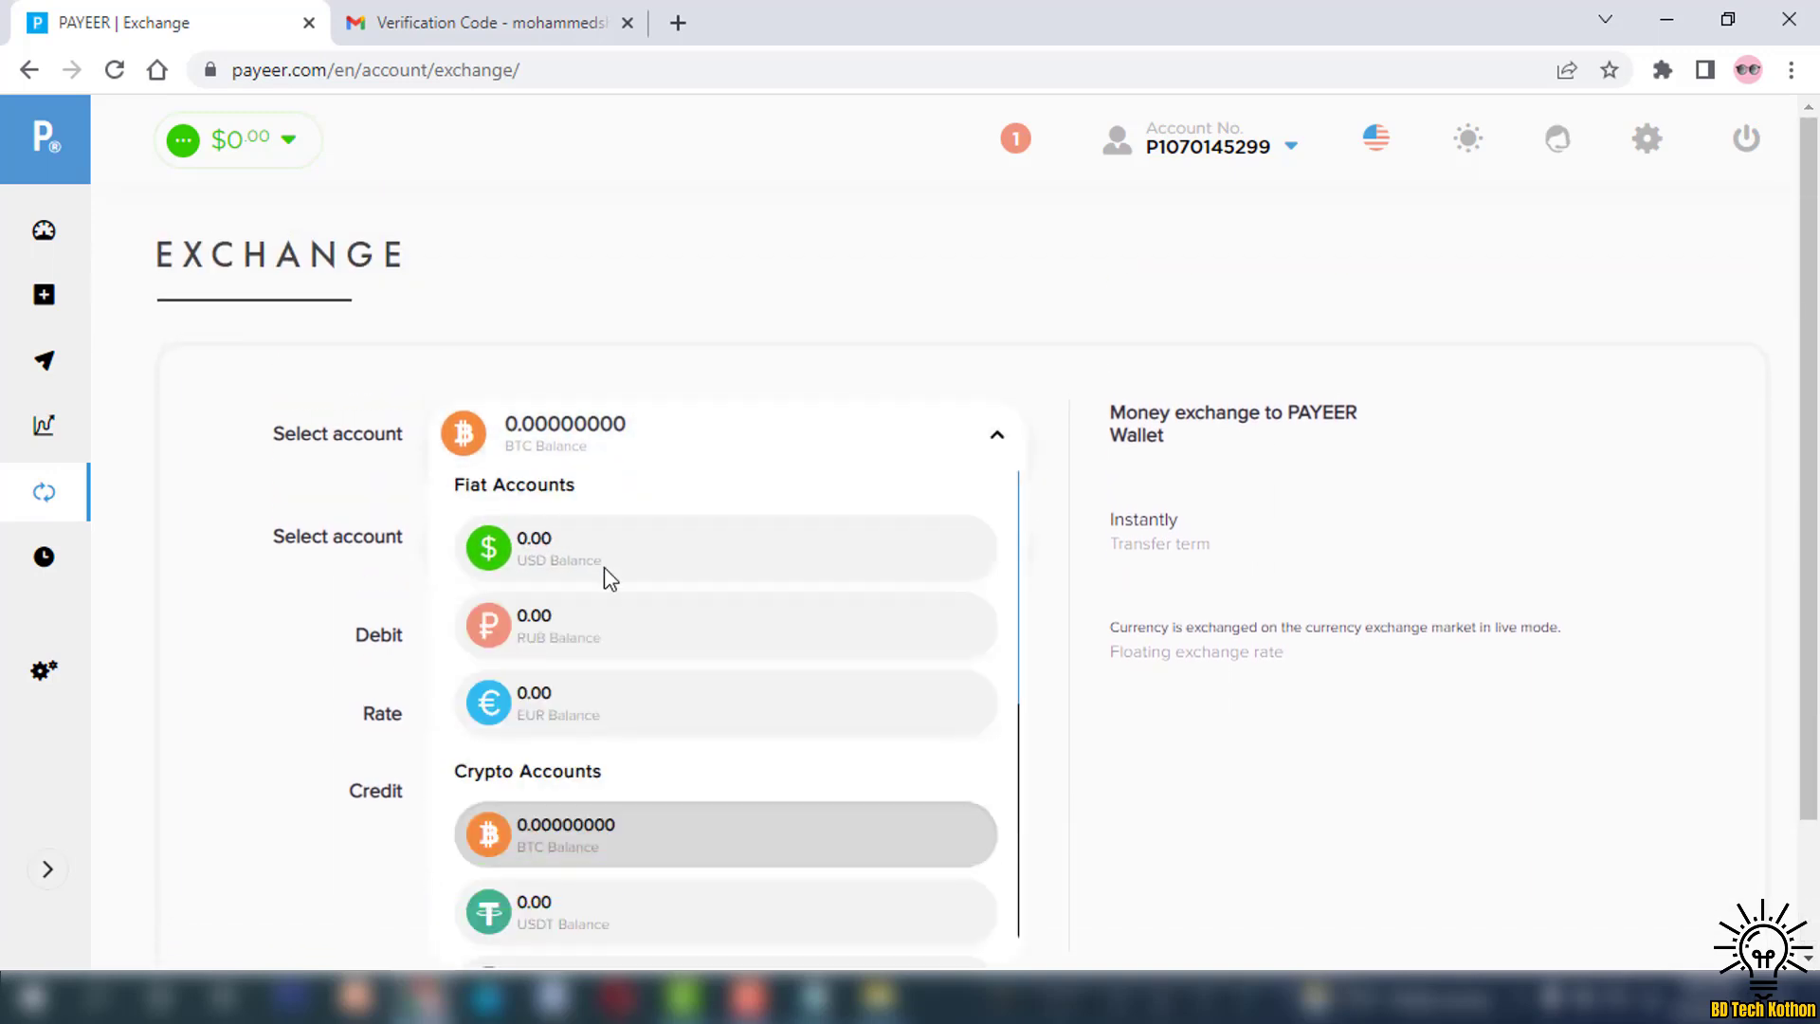
scroll(607, 588, "down", 3)
scroll(603, 607, "up", 3)
left_click(605, 574)
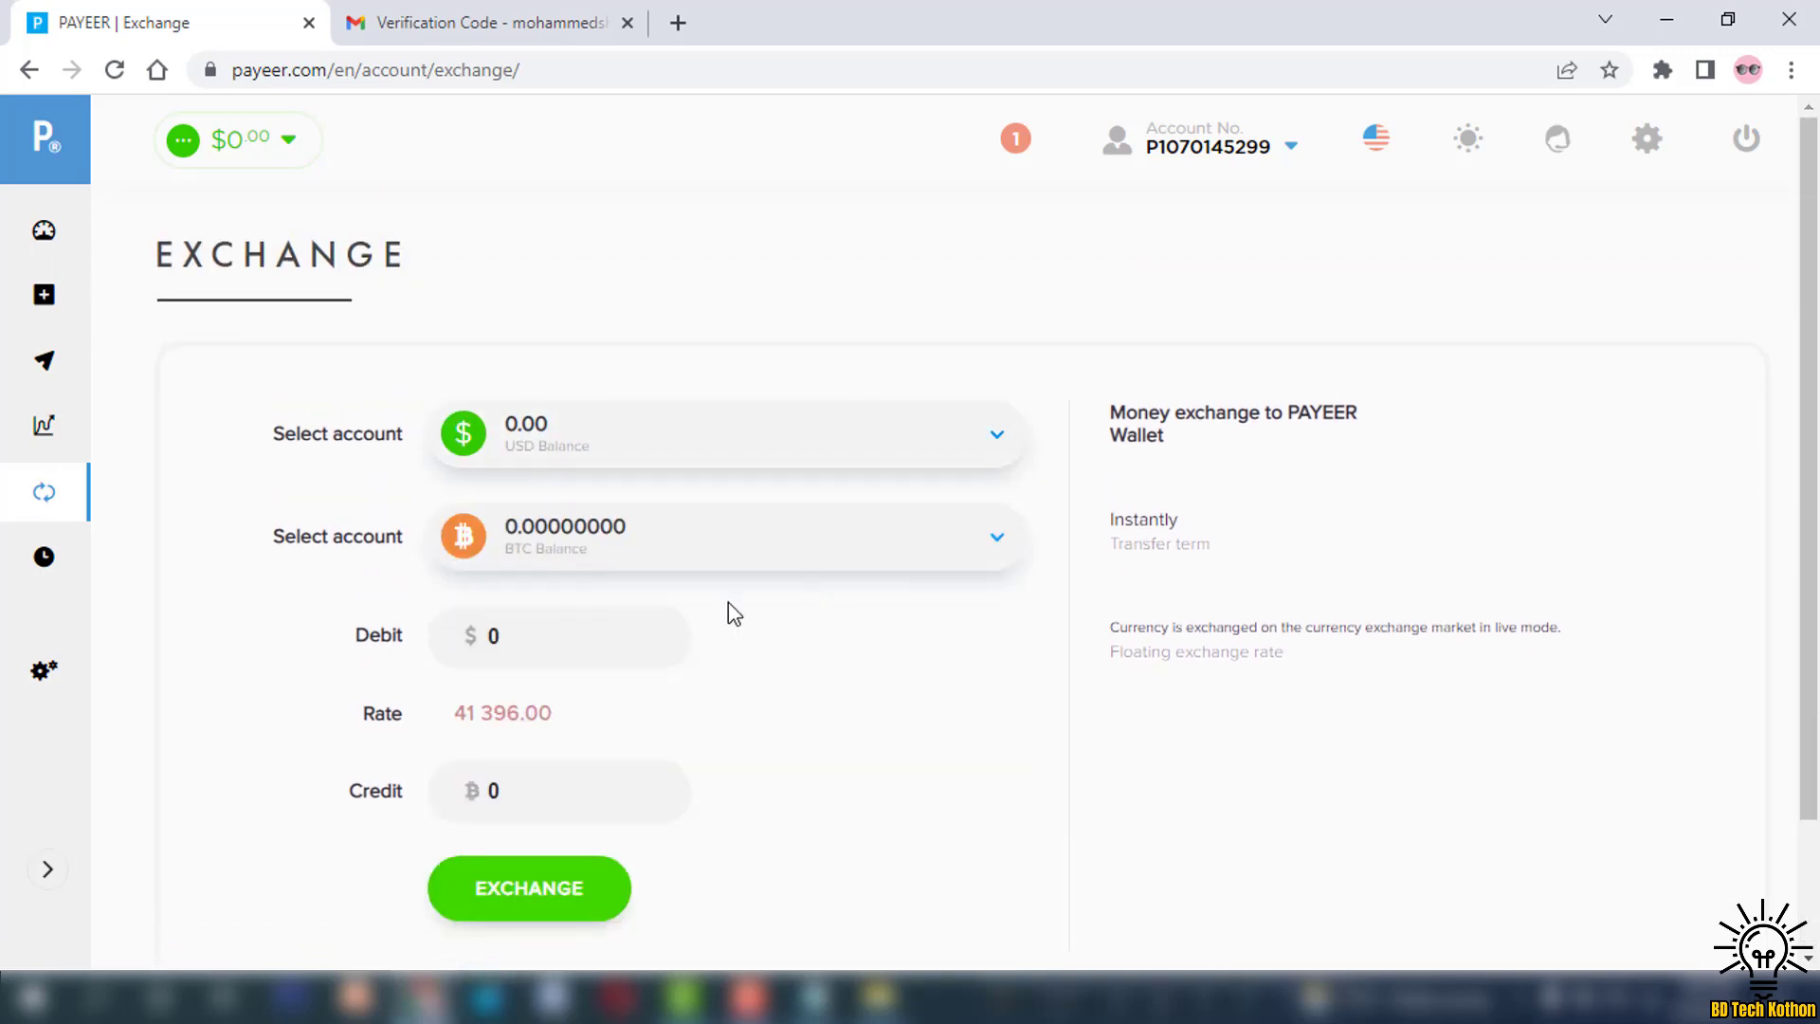
left_click(726, 562)
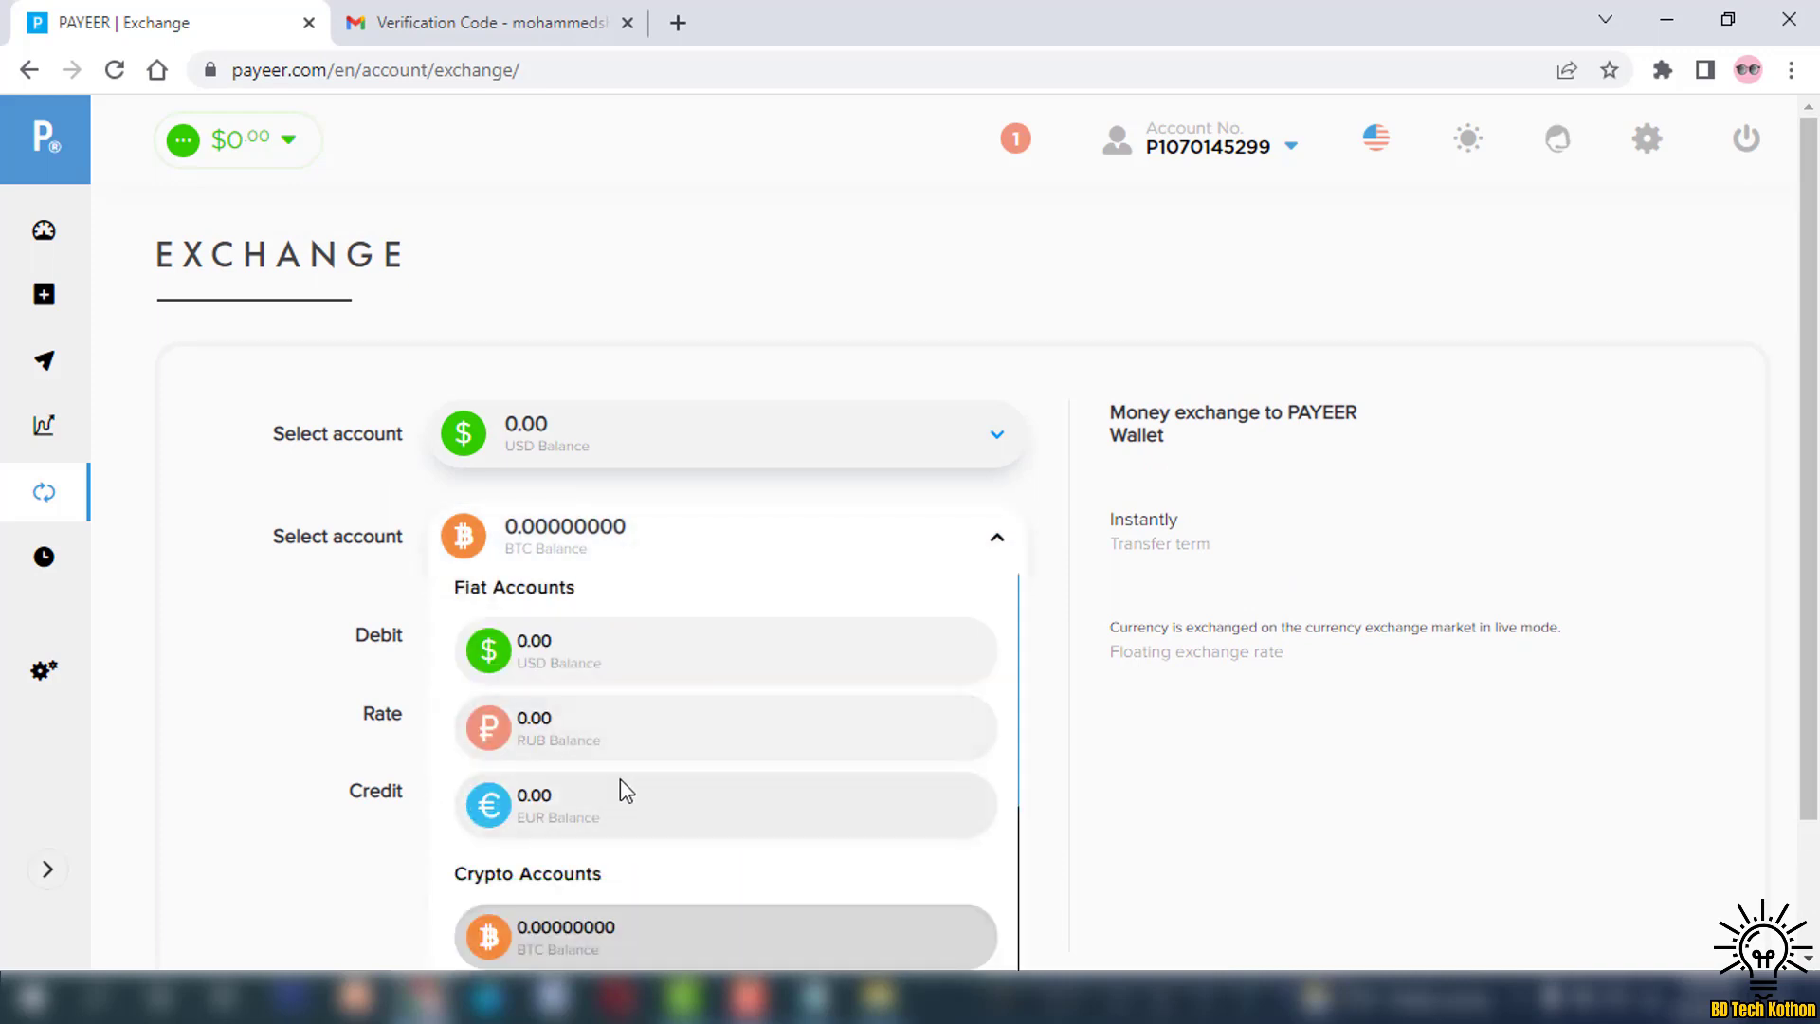
scroll(620, 778, "down", 2)
left_click(607, 783)
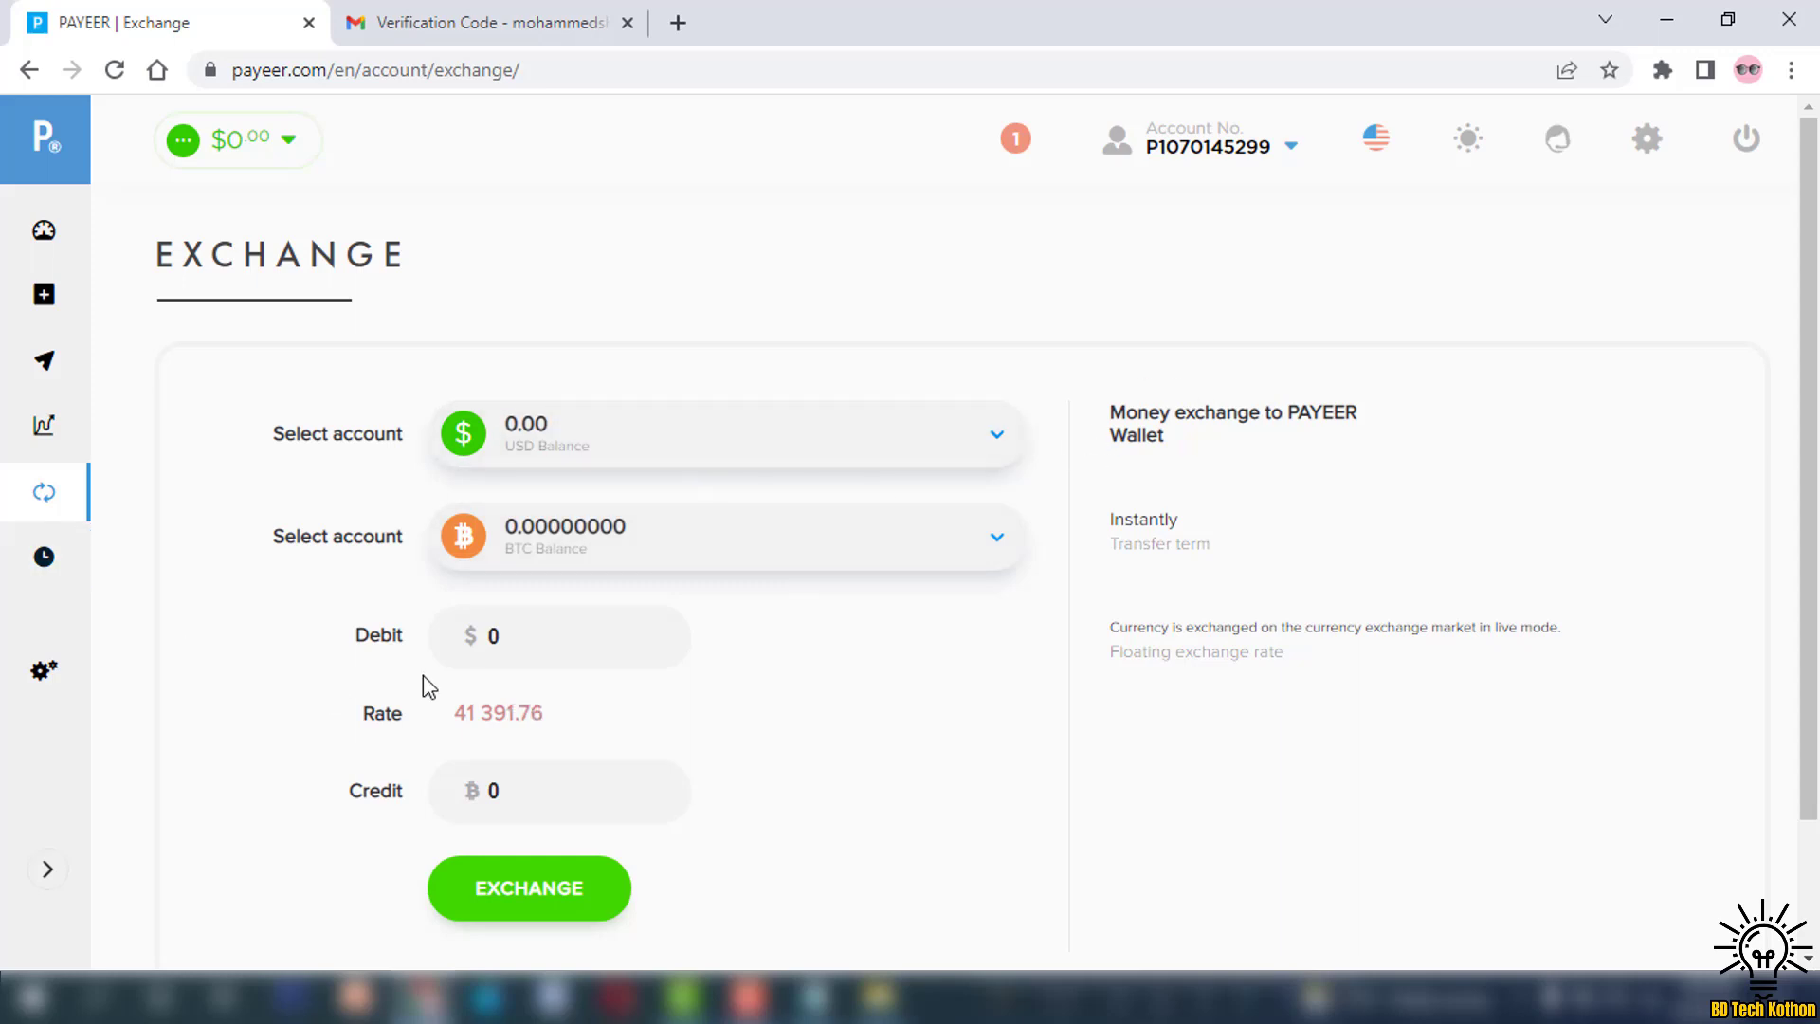
left_click(48, 429)
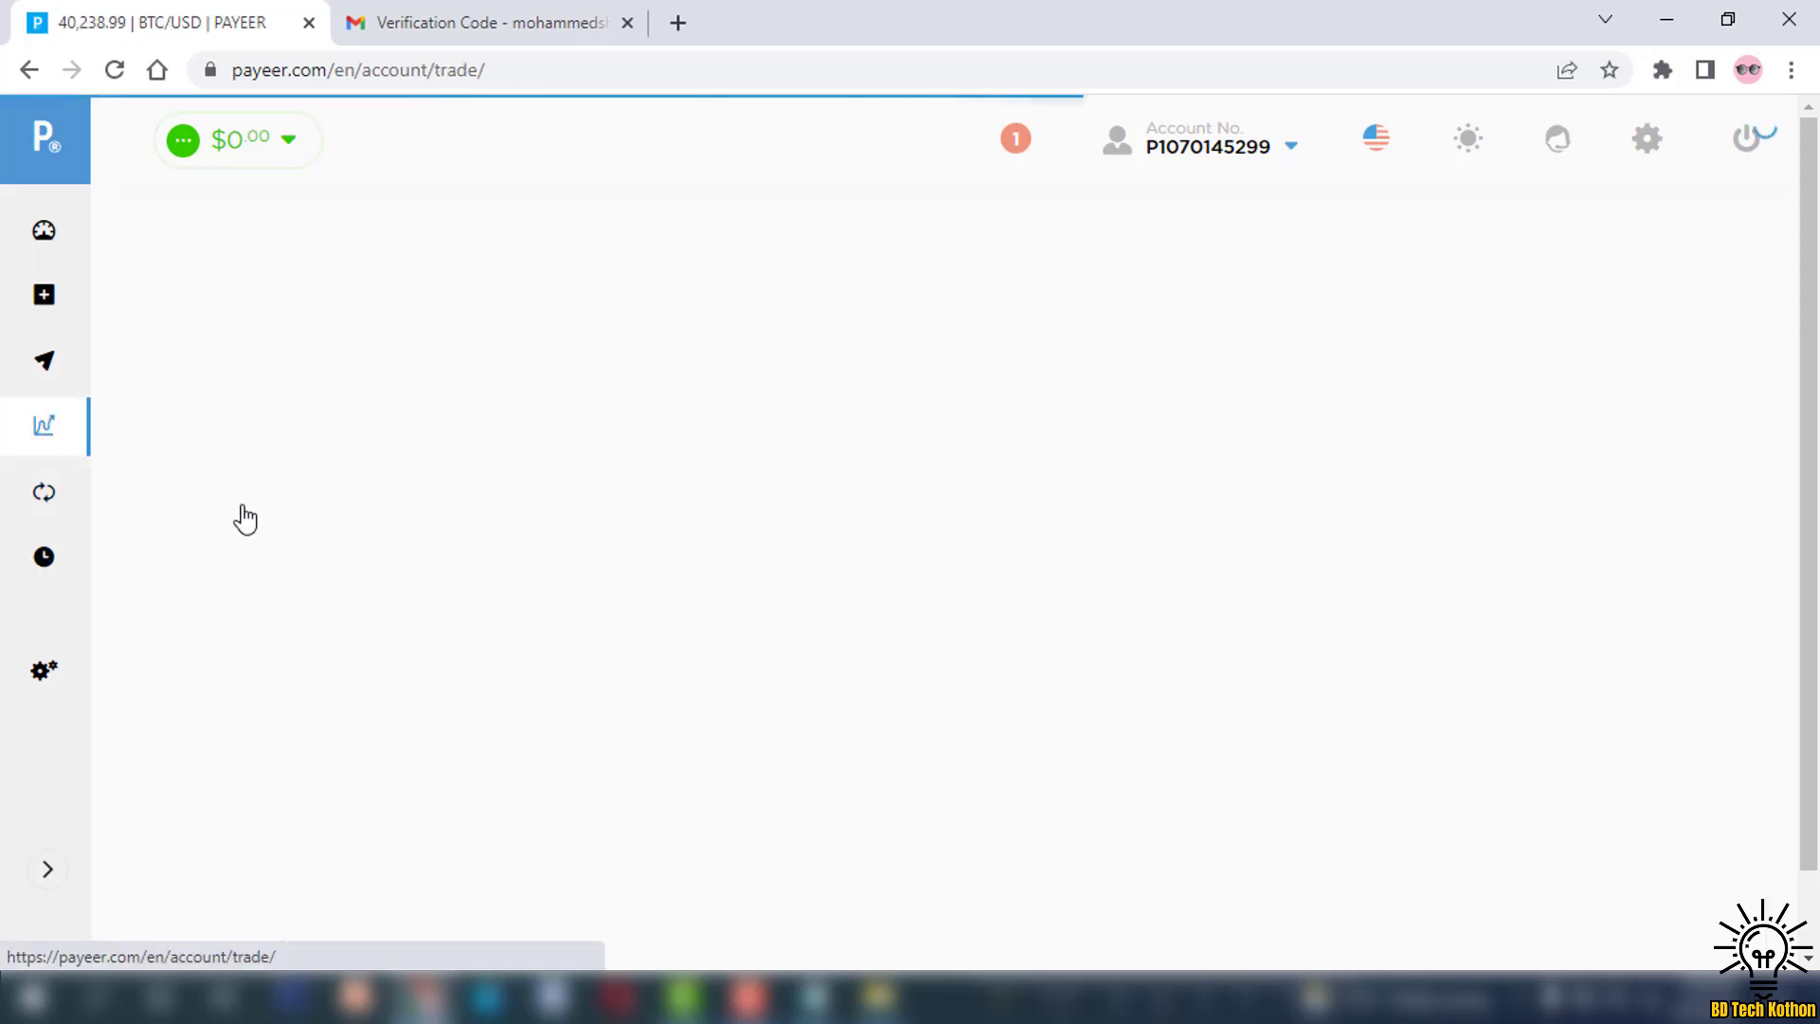
Look over the empty BTC/USD limit Buy and Sell Bitcoin forms at last price 40,238.99
scroll(974, 361, "down", 6)
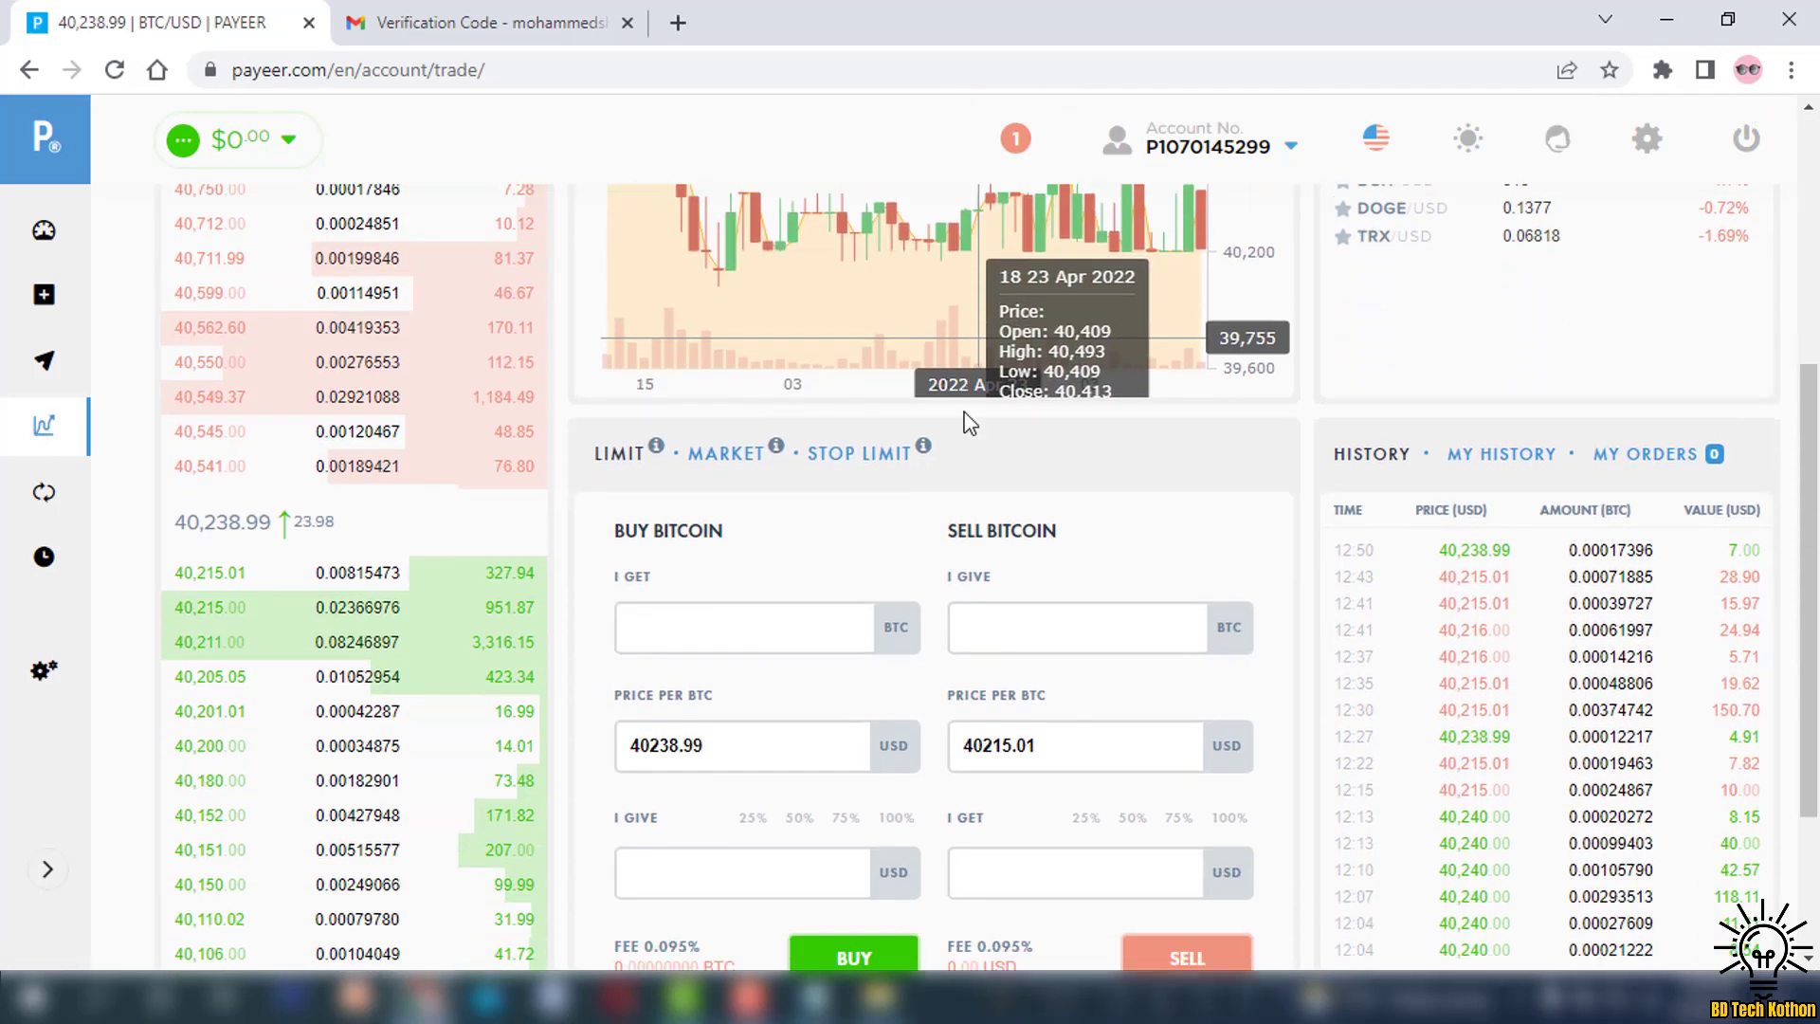
left_click(794, 579)
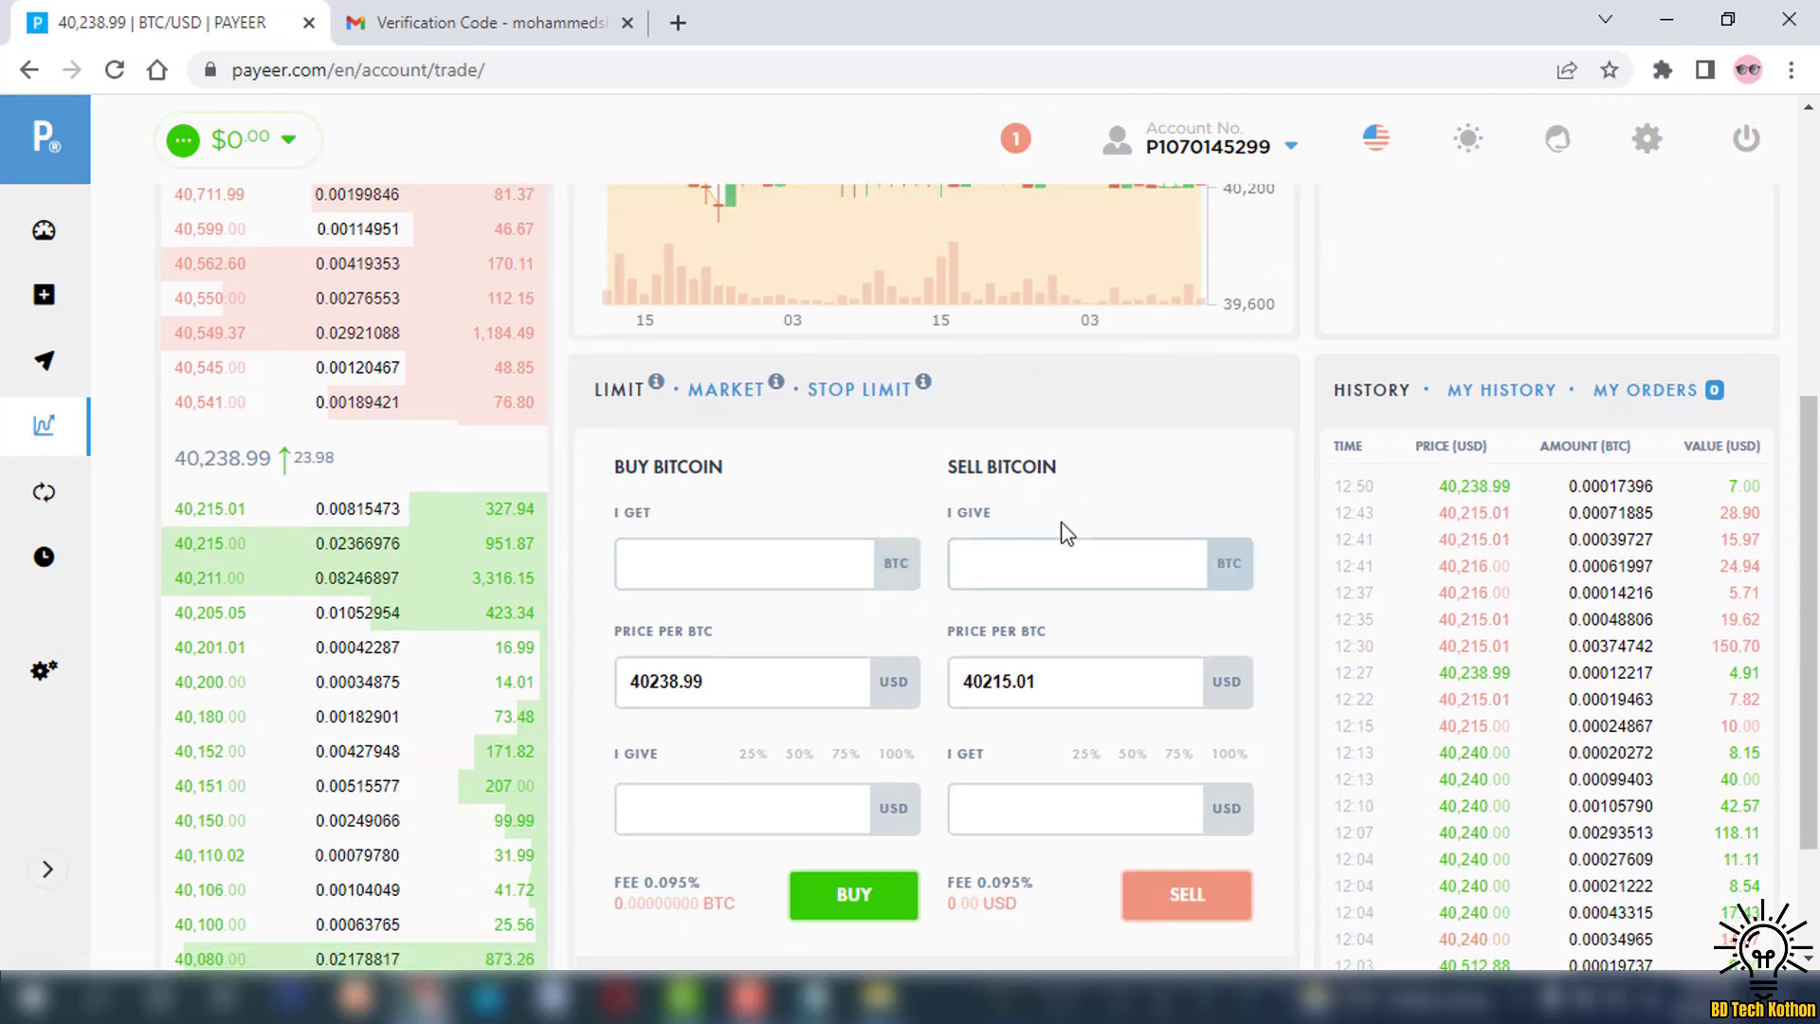
scroll(1065, 528, "down", 2)
left_click(743, 423)
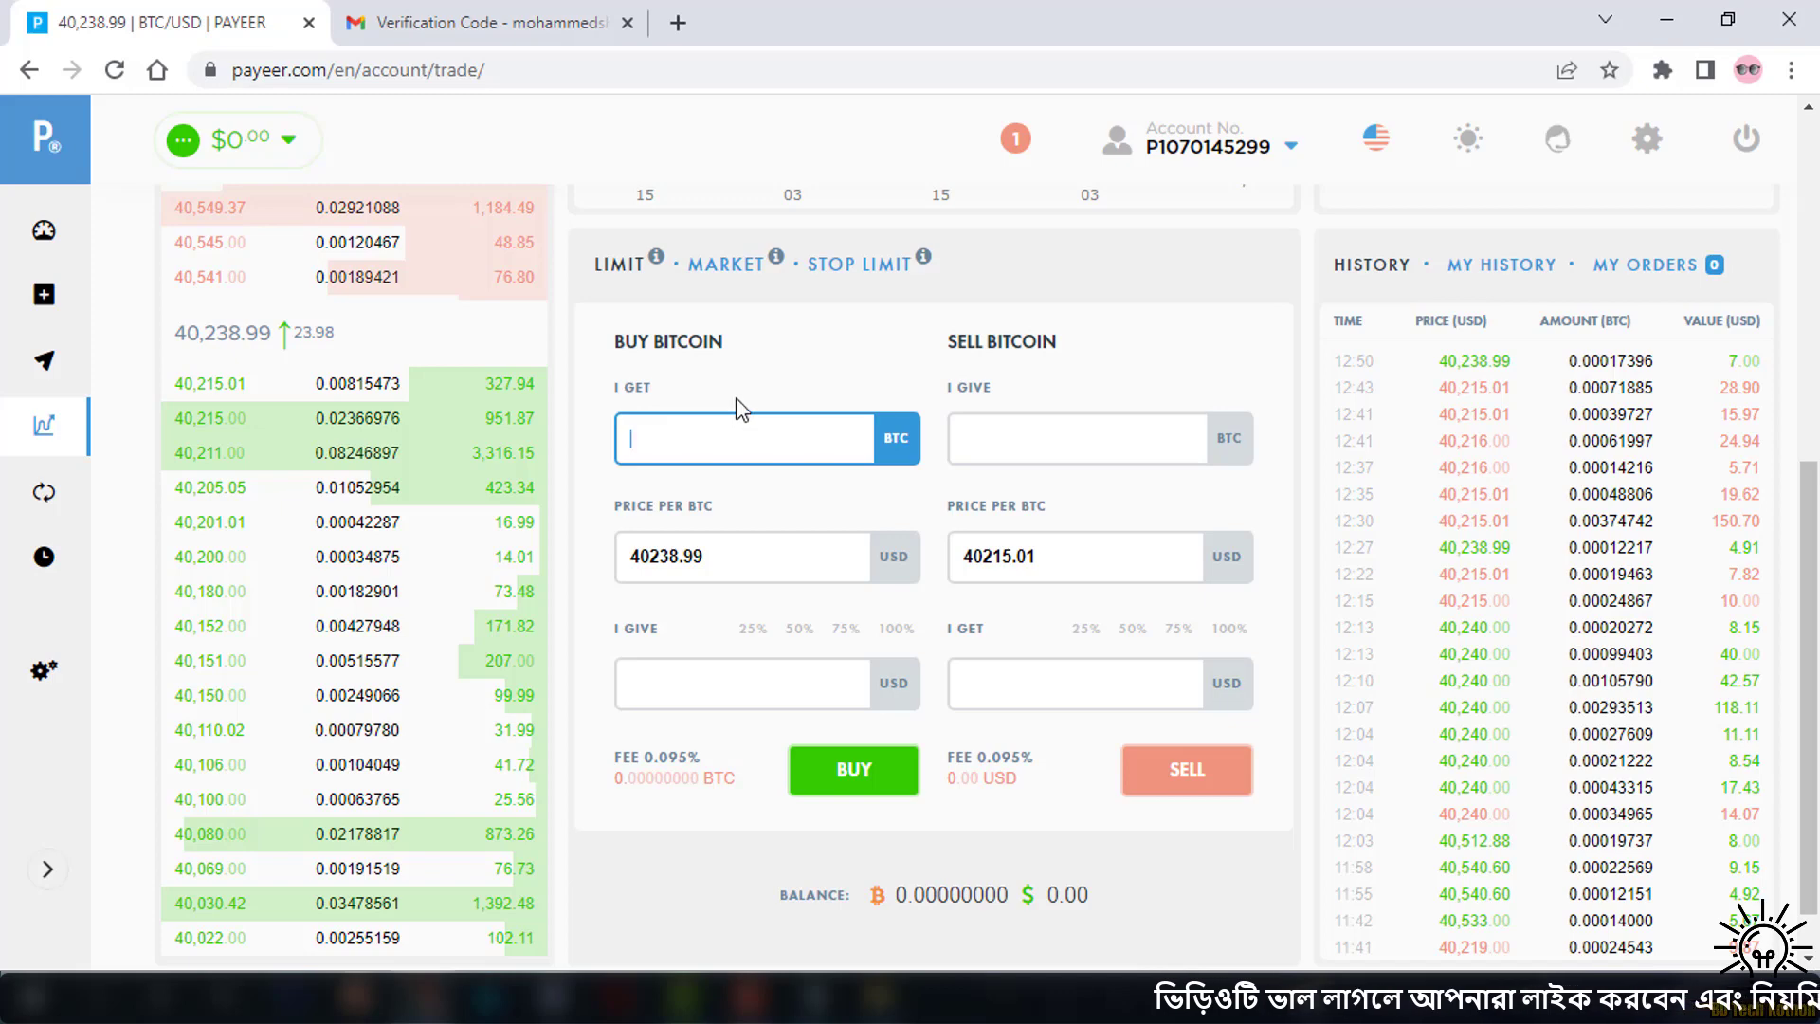
left_click(1097, 432)
scroll(1090, 455, "down", 1)
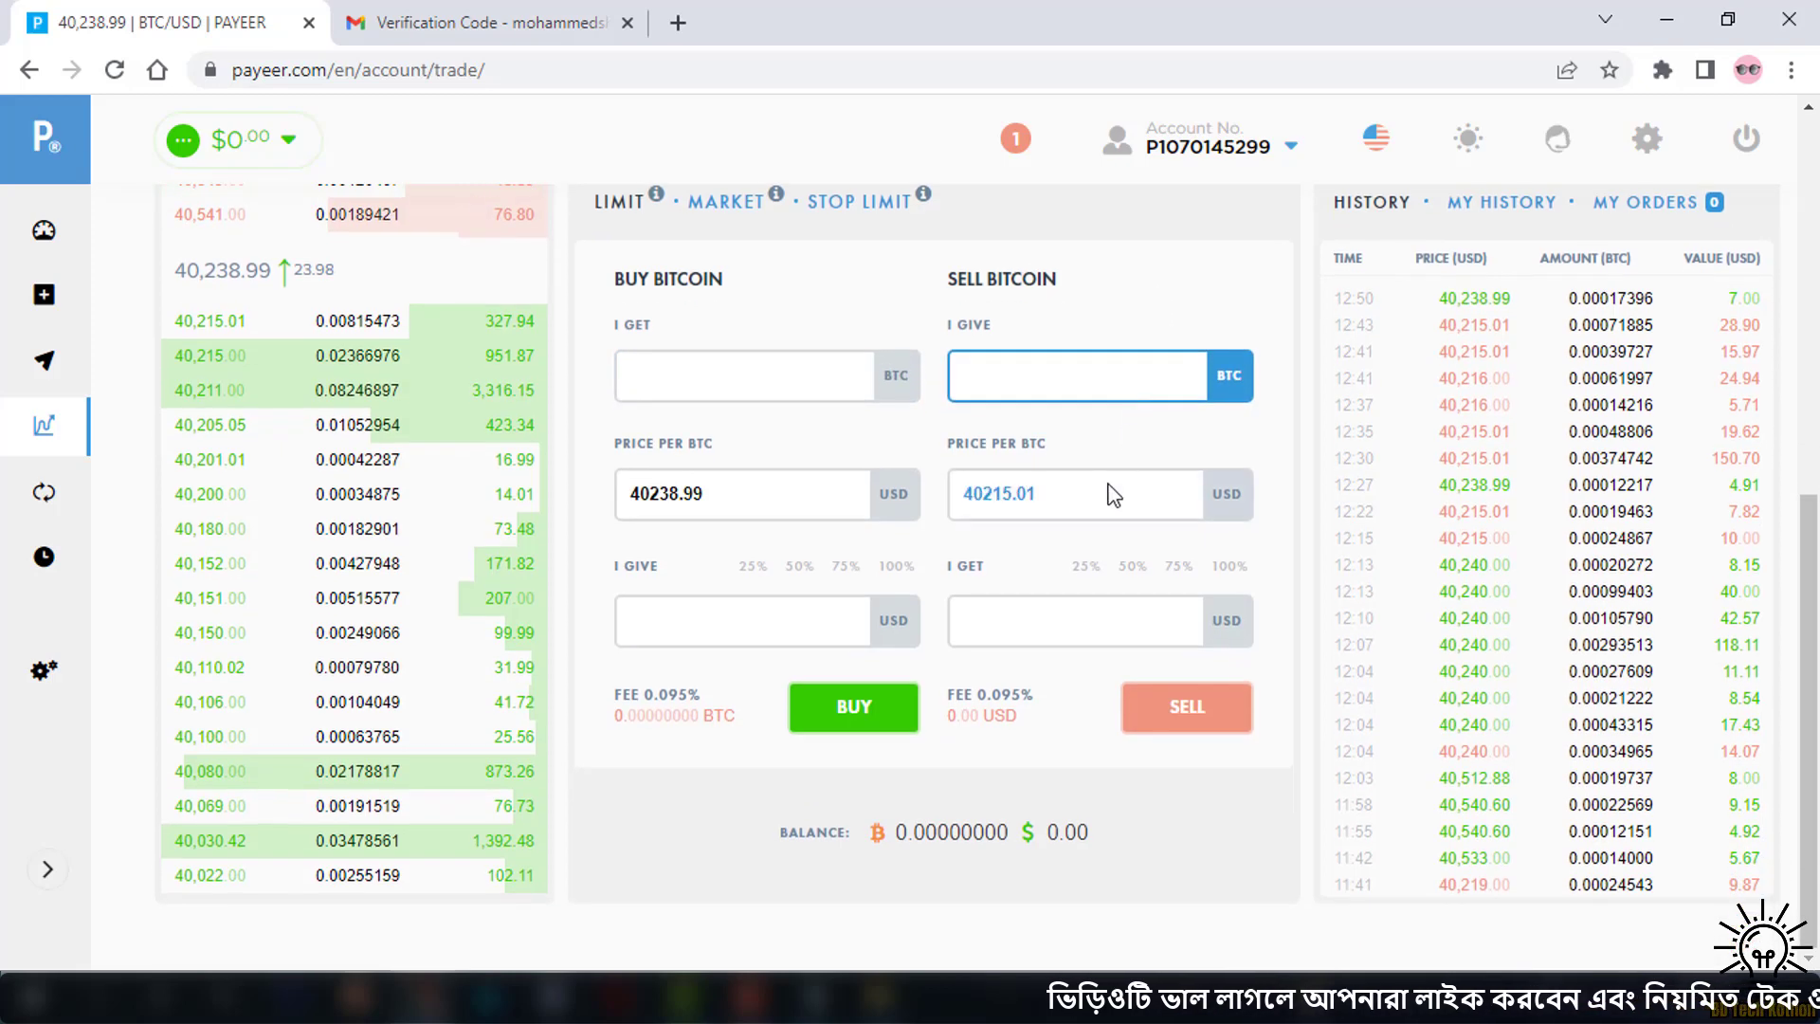
scroll(988, 590, "up", 10)
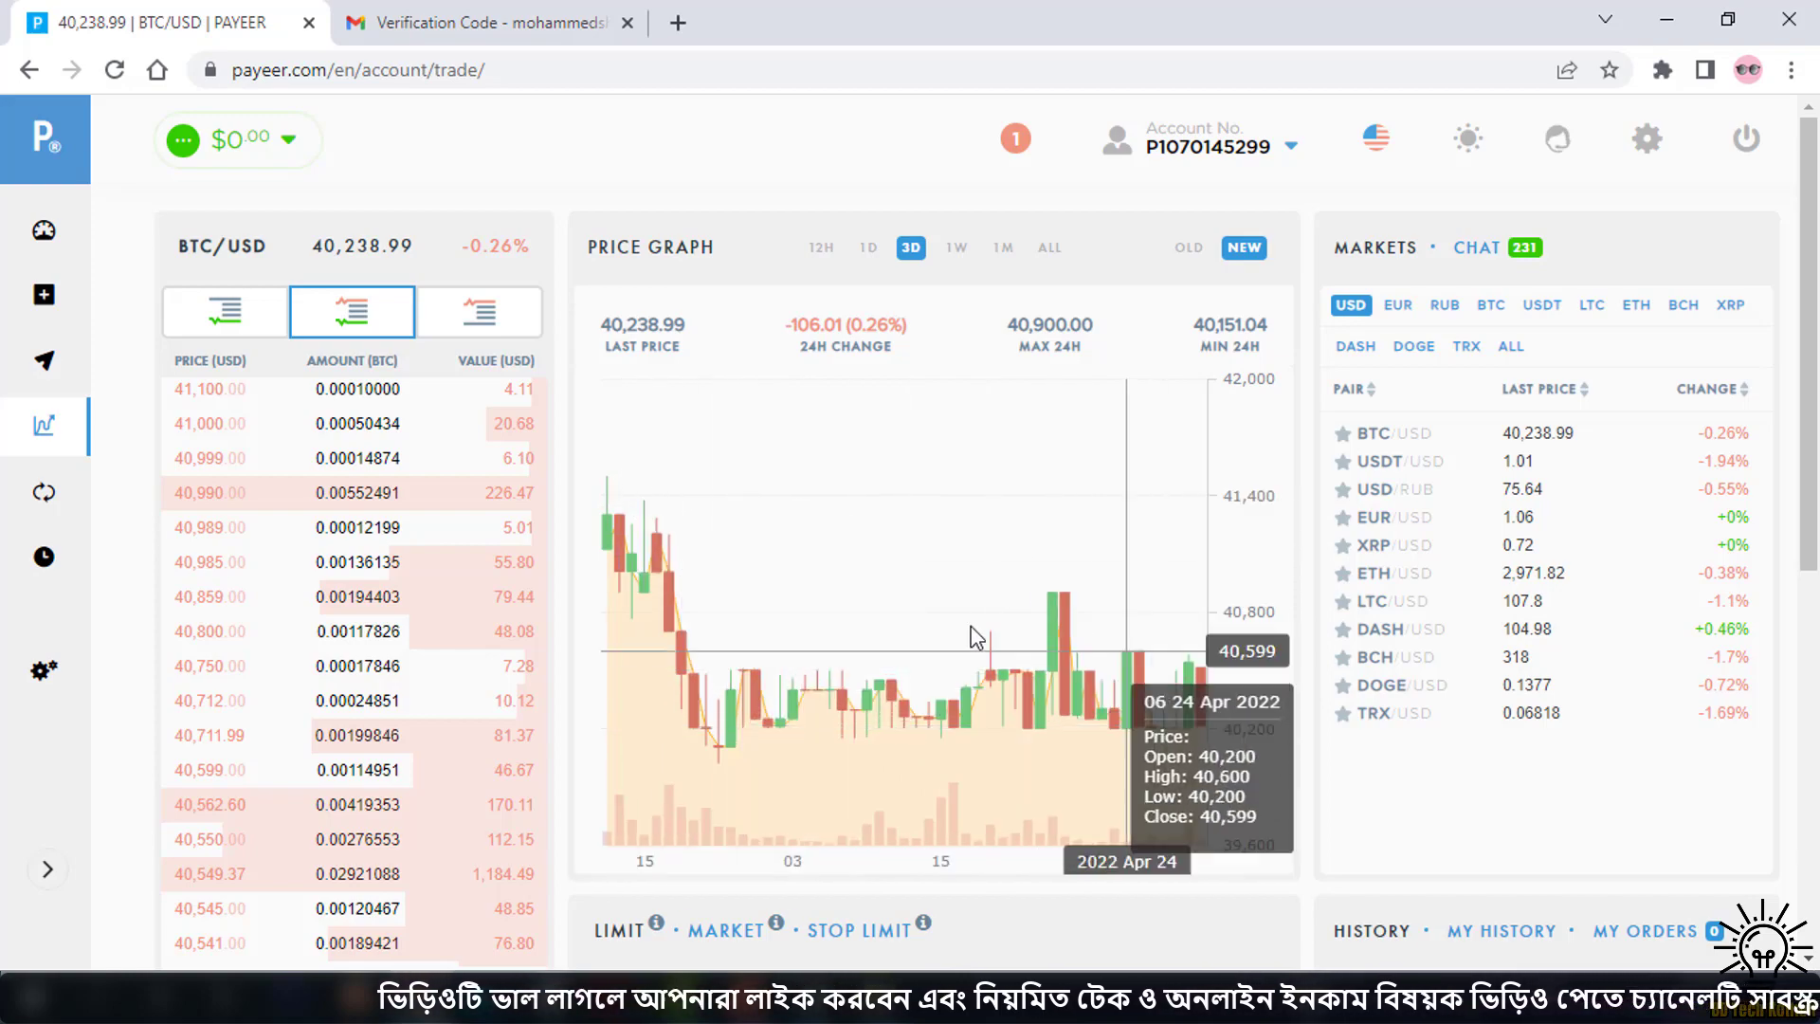
scroll(1017, 605, "down", 8)
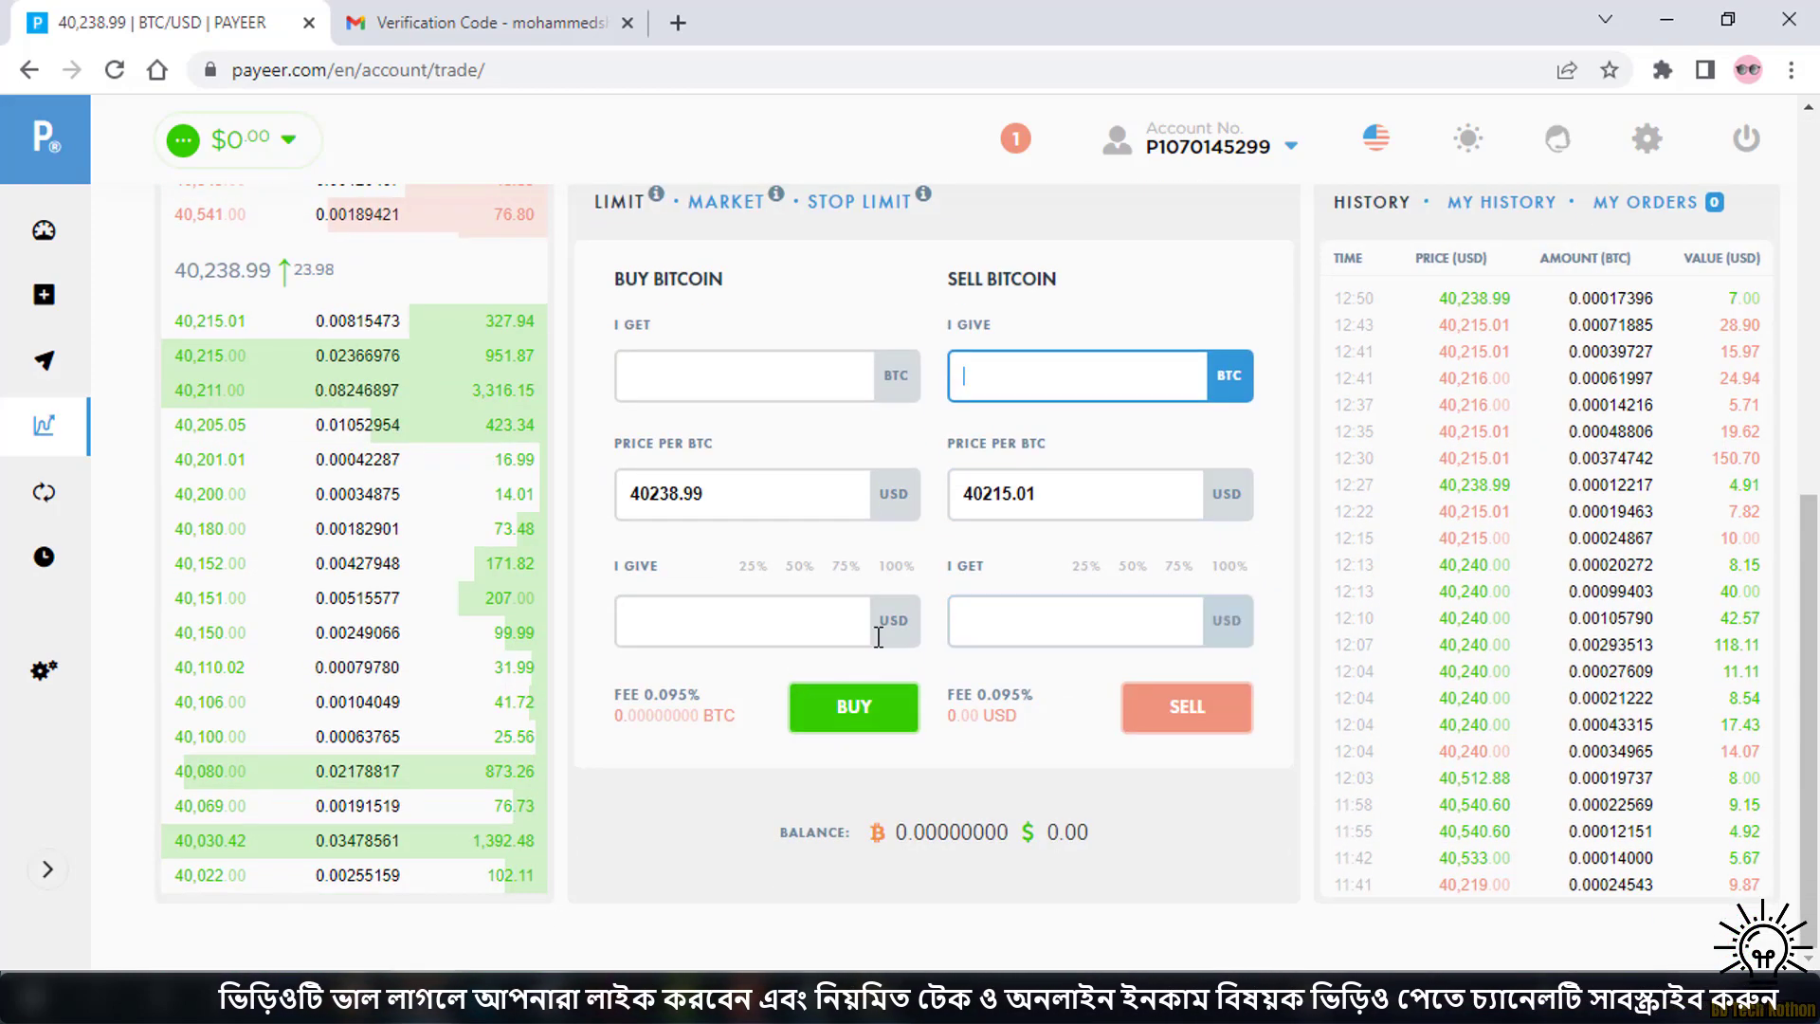
scroll(877, 637, "up", 8)
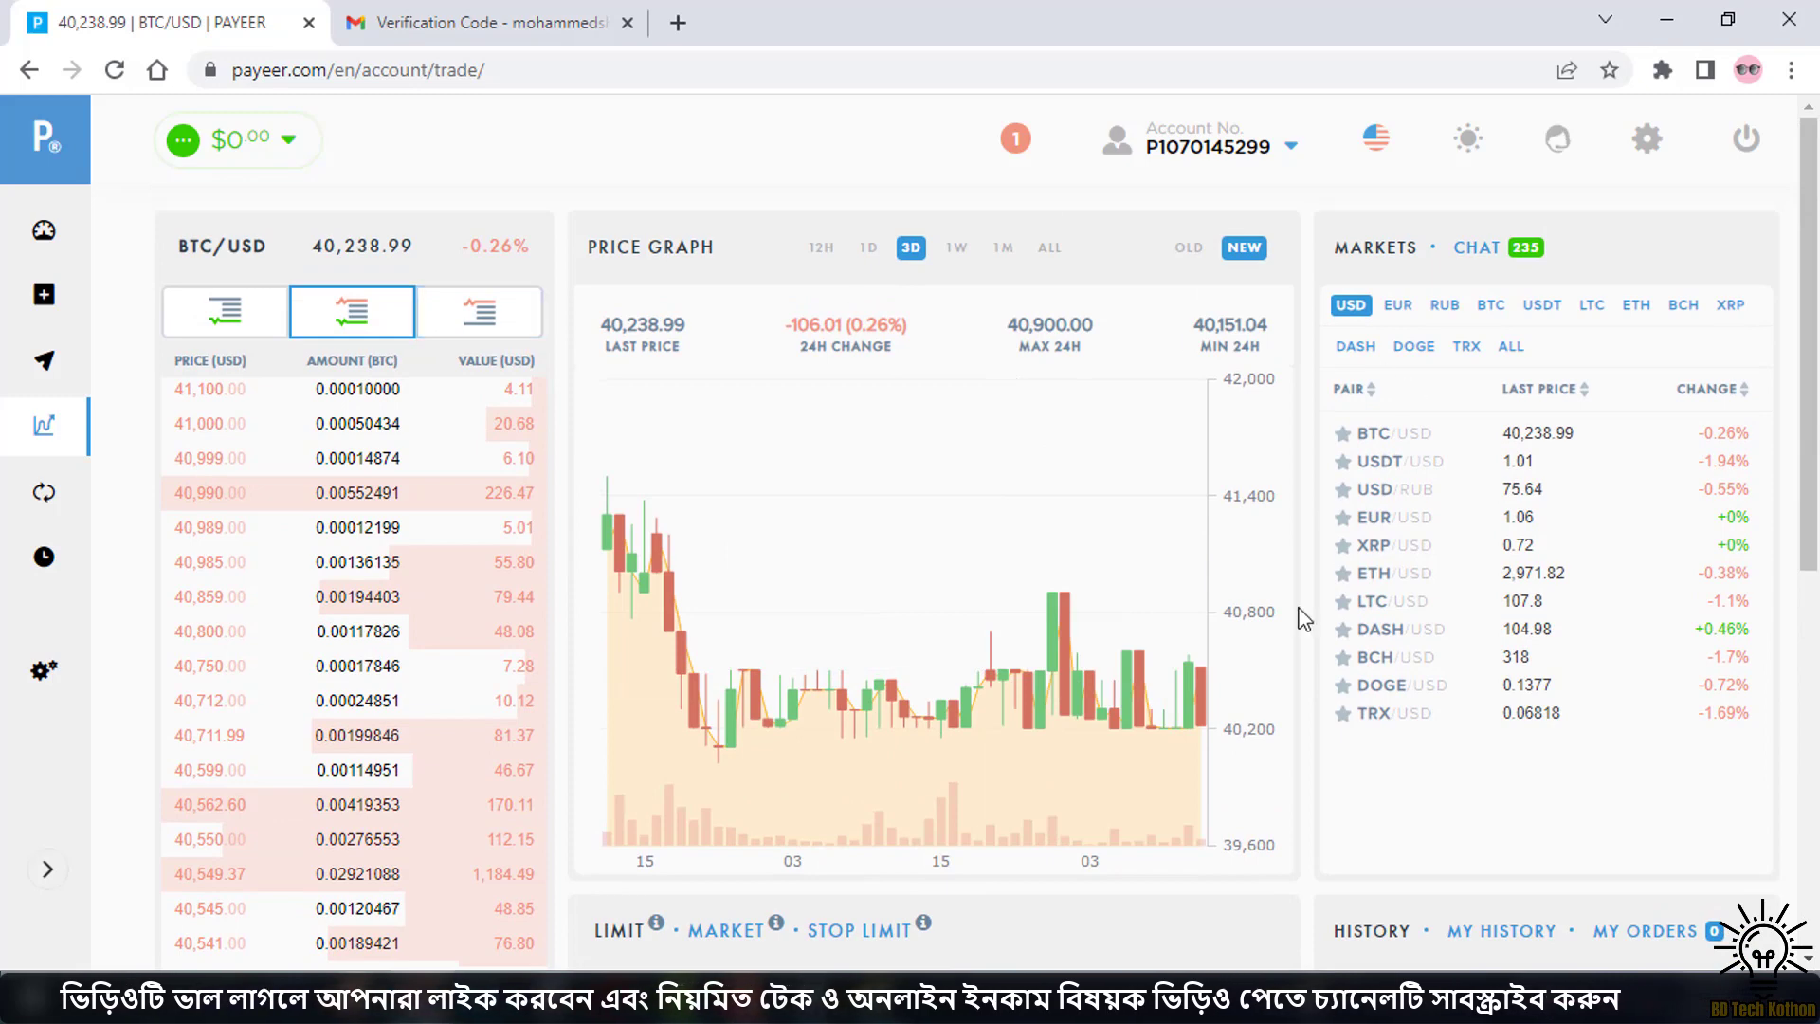
Browse the Balance page's currency accounts, USD through TRX, all at zero
left_click(40, 237)
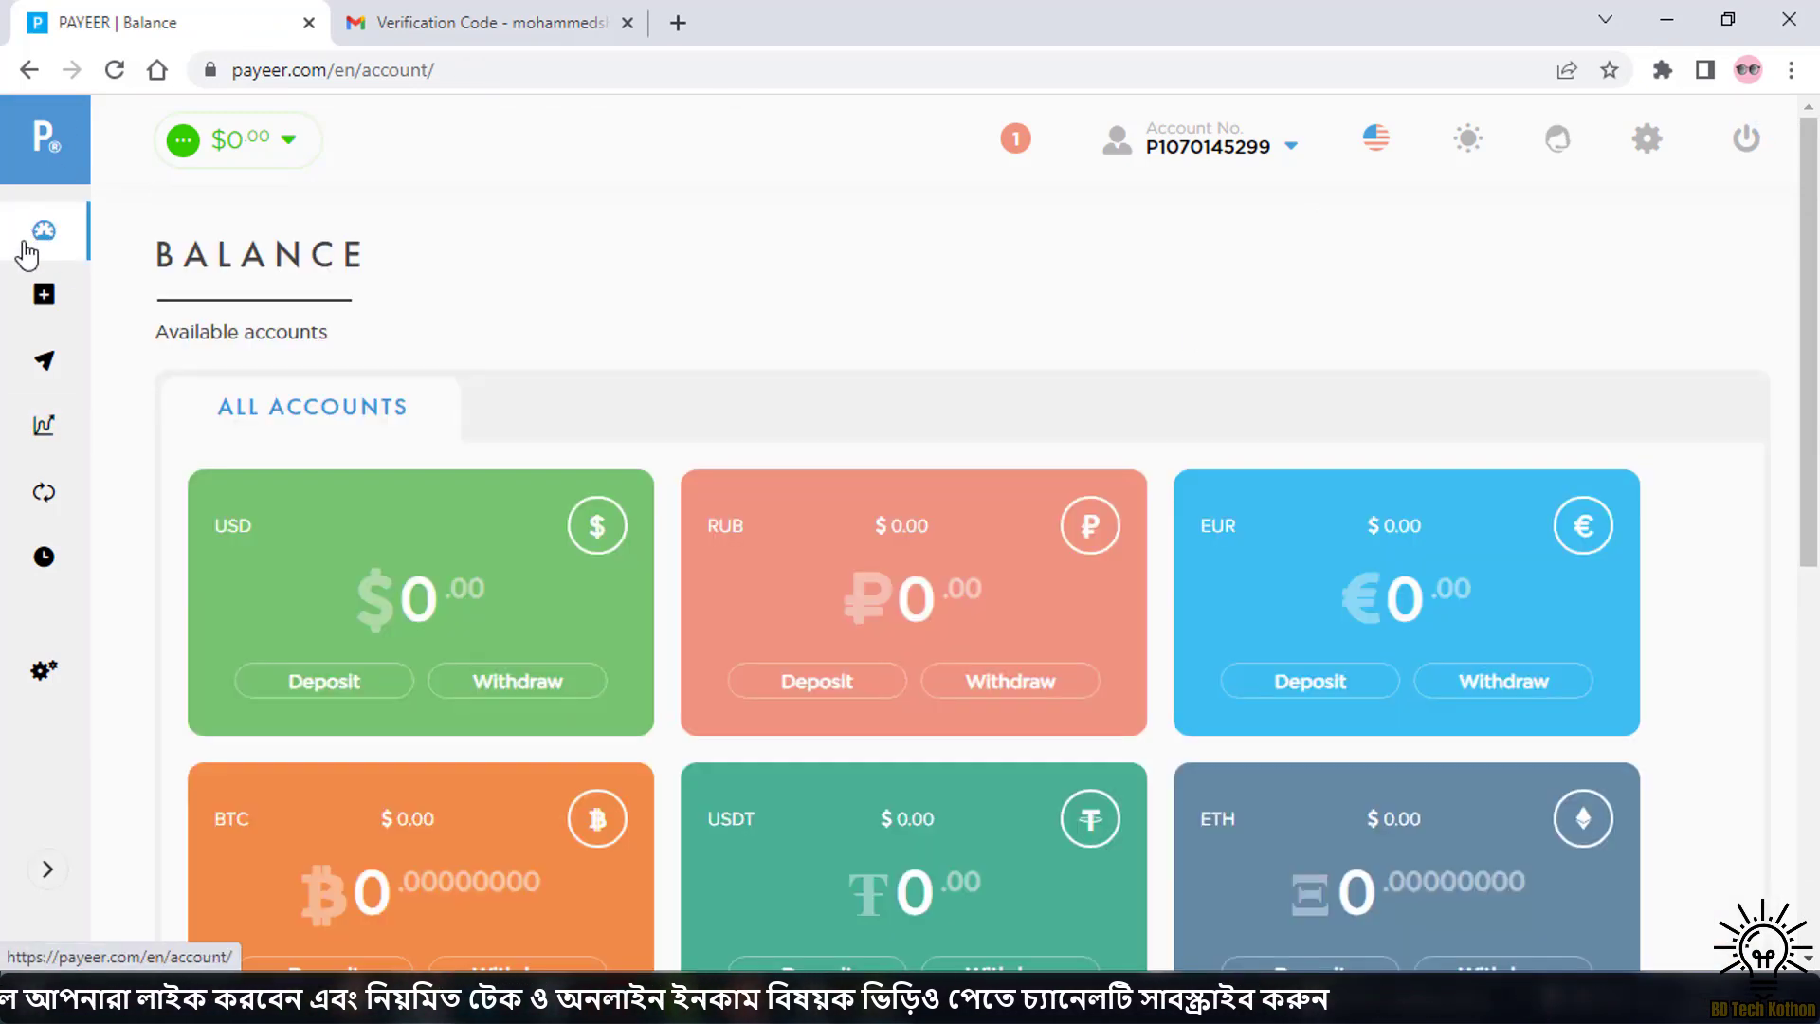
left_click_drag(342, 284, 166, 228)
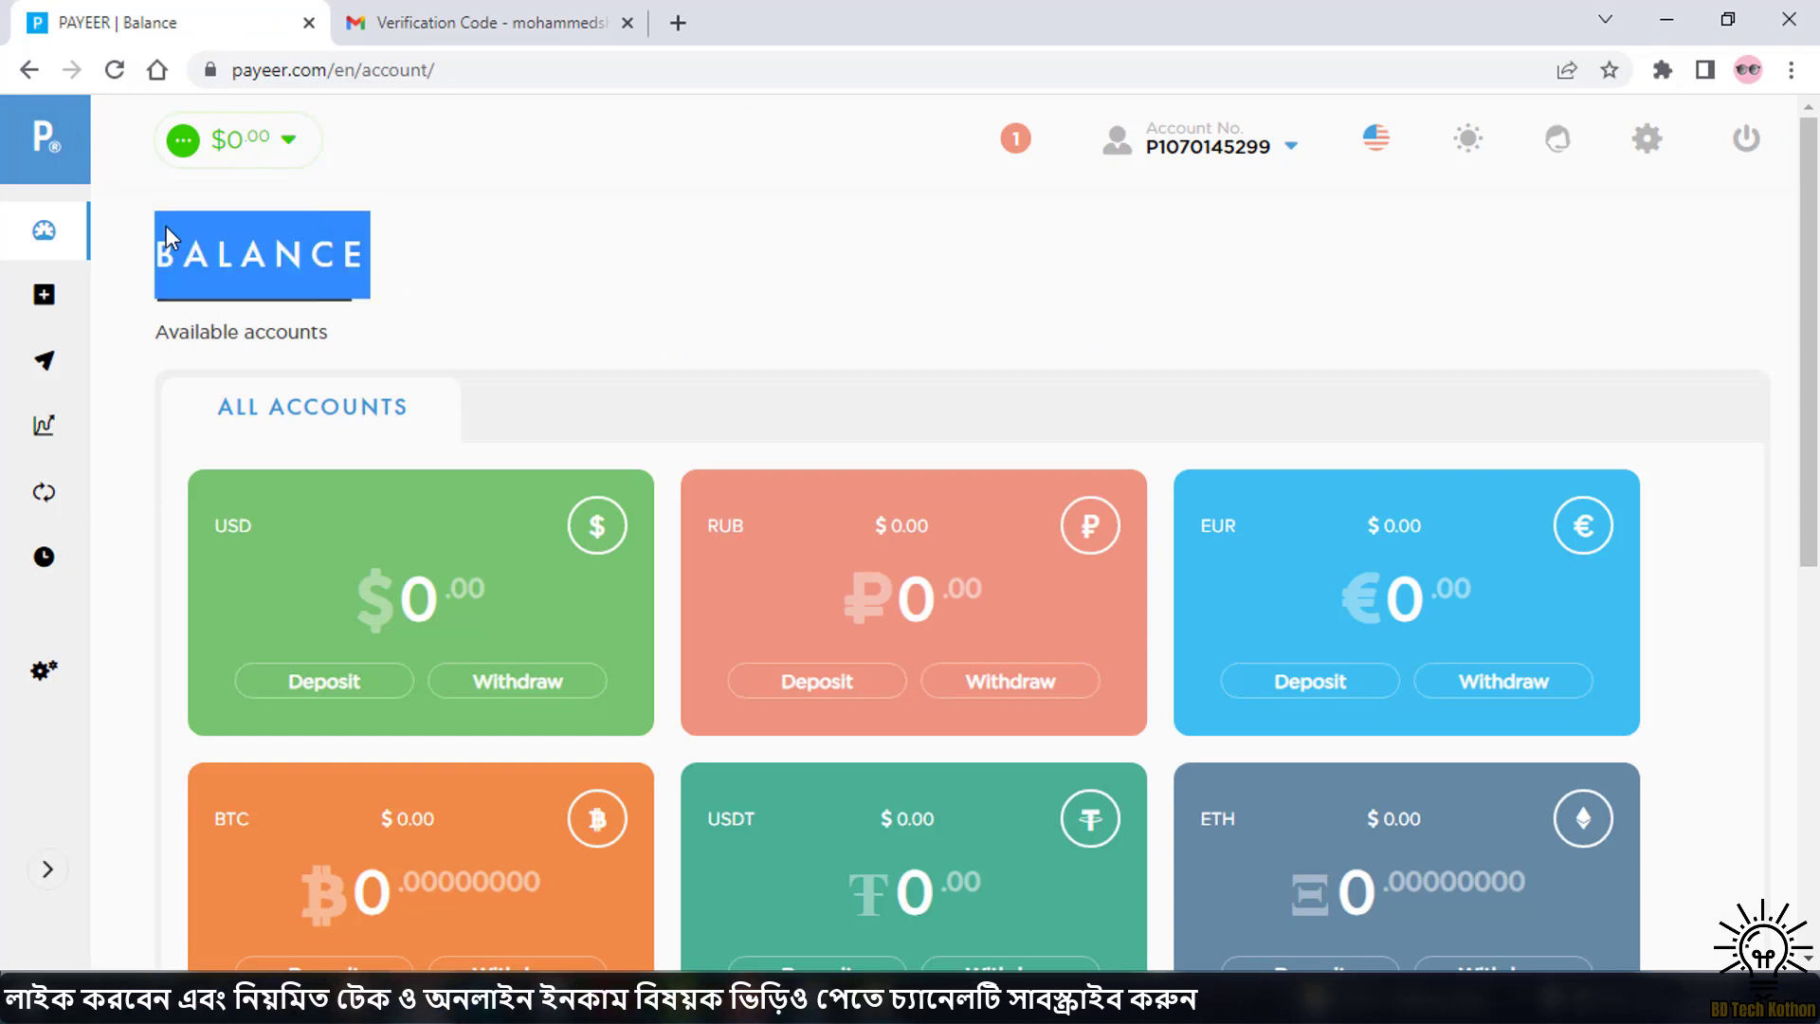
left_click(821, 341)
scroll(834, 346, "down", 3)
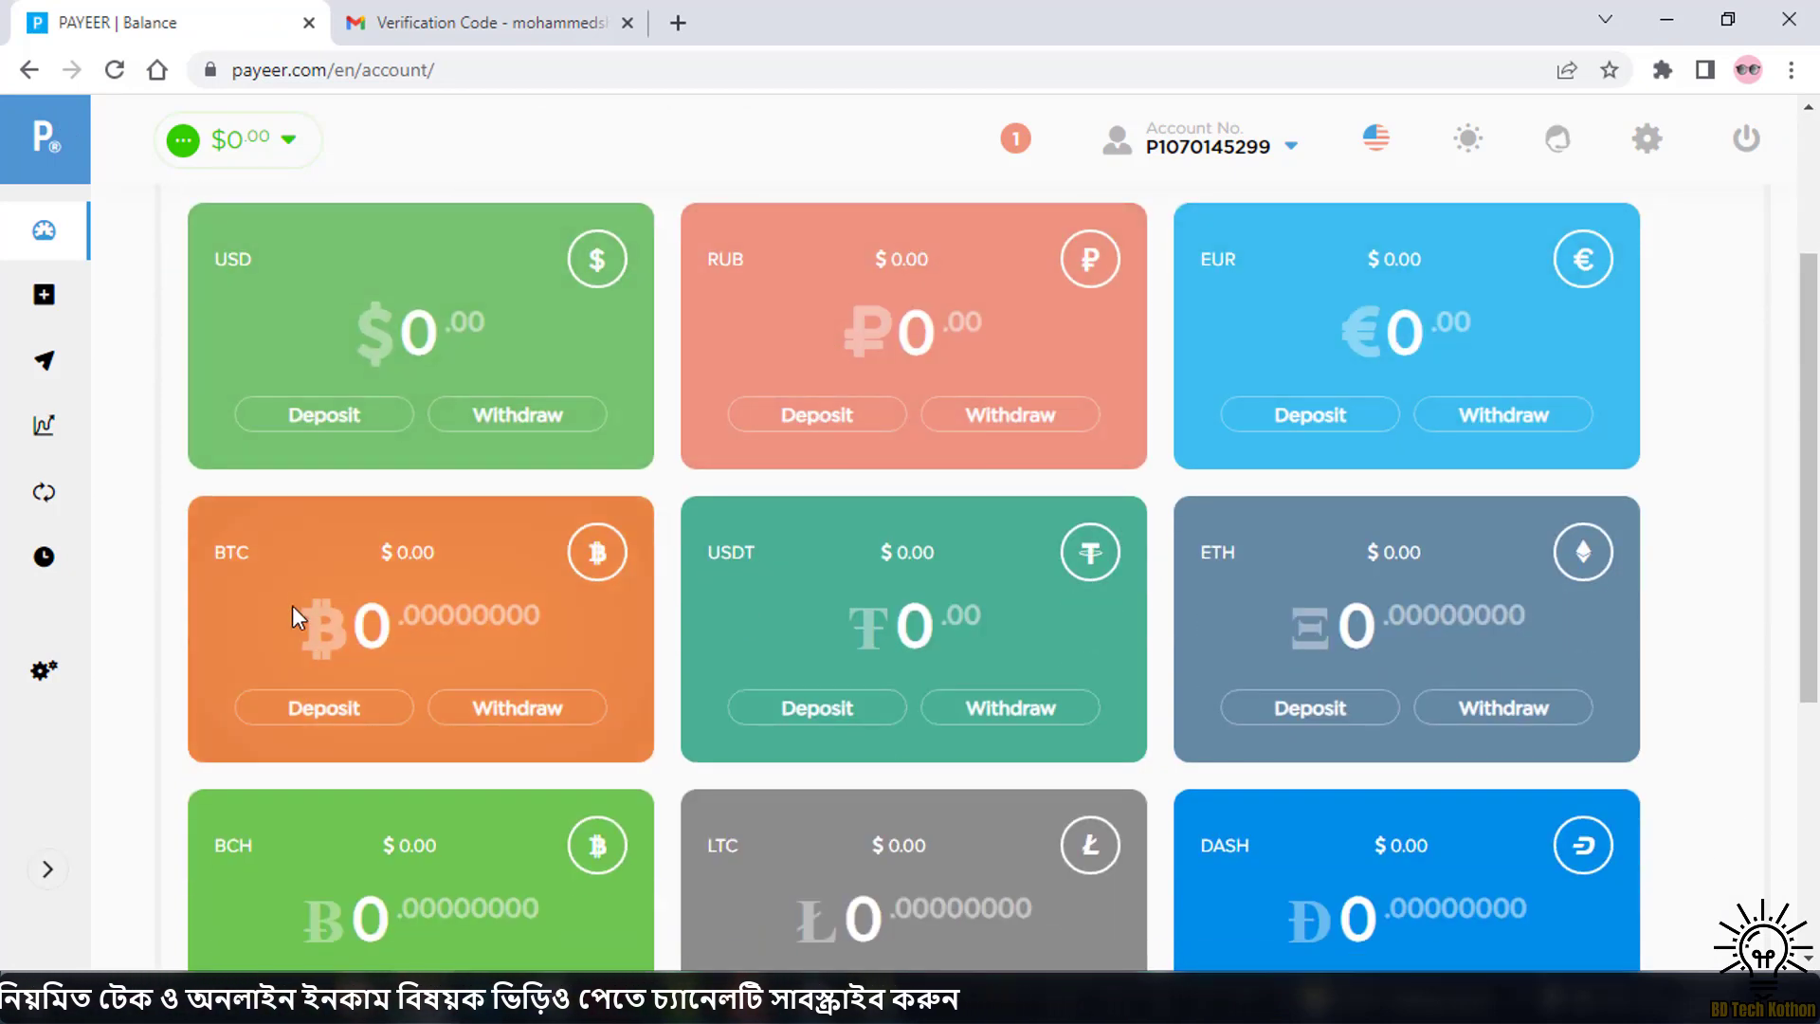
scroll(812, 591, "down", 5)
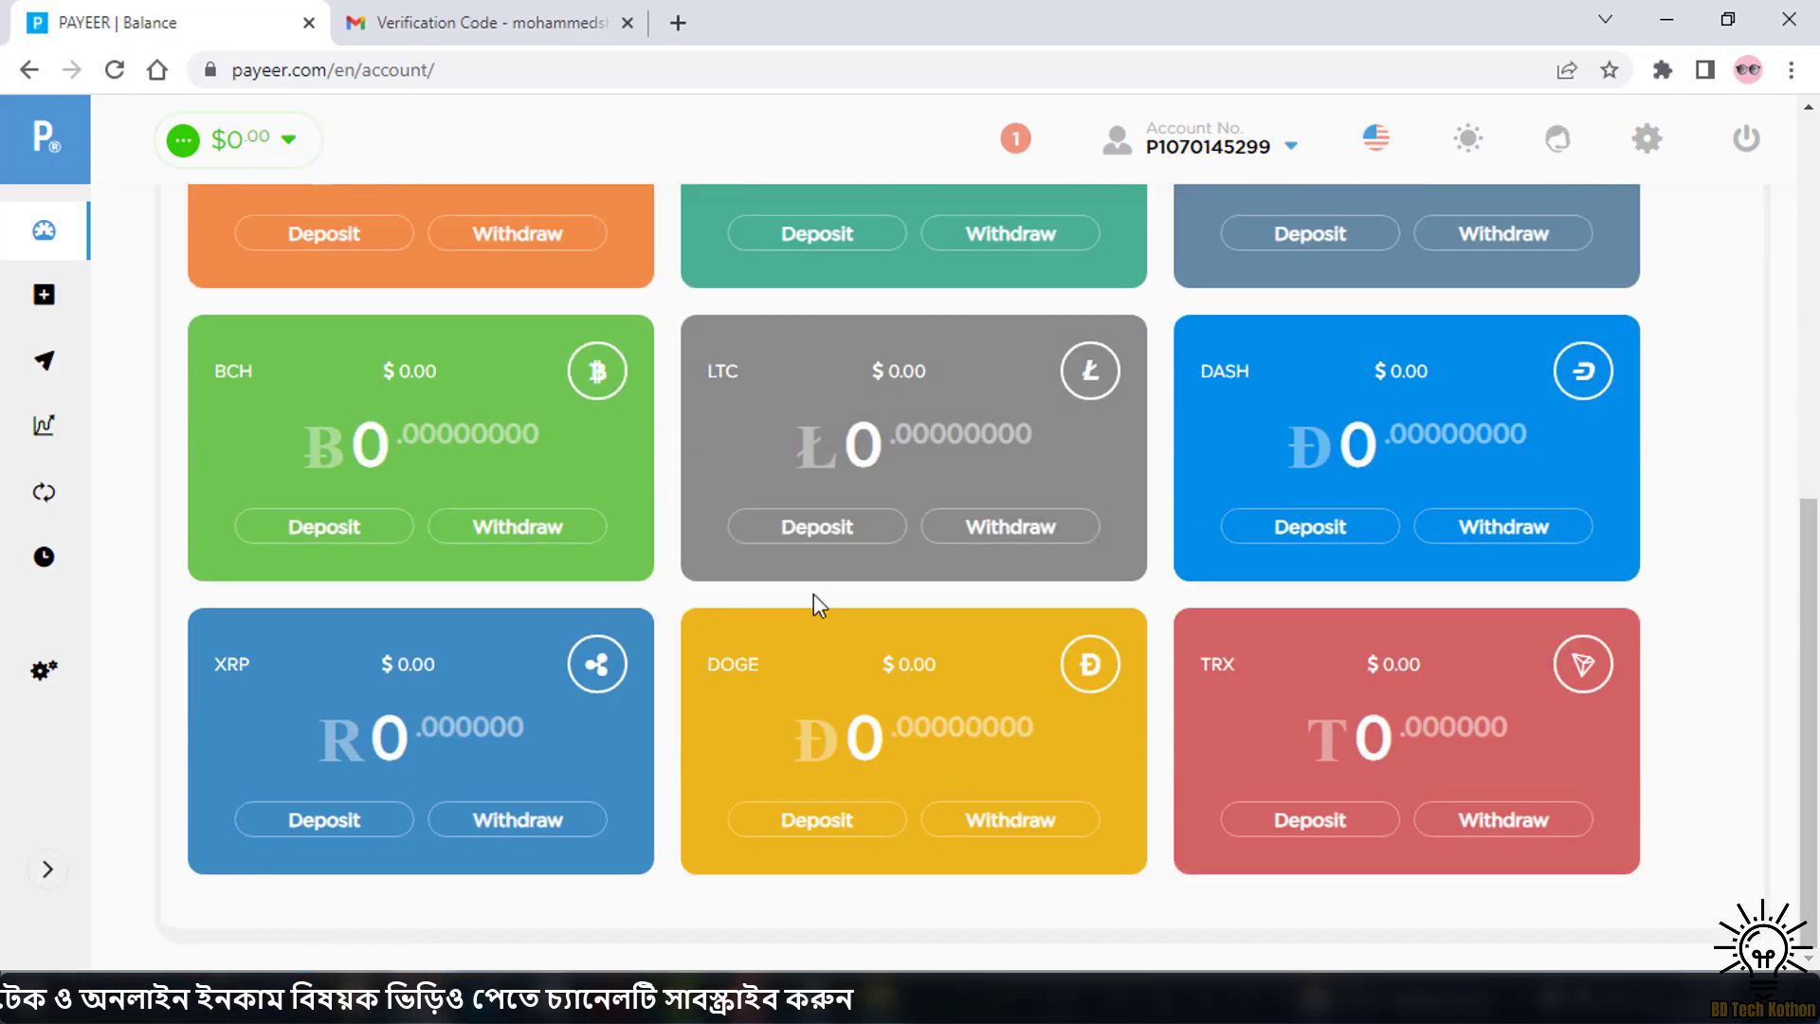
scroll(825, 616, "up", 8)
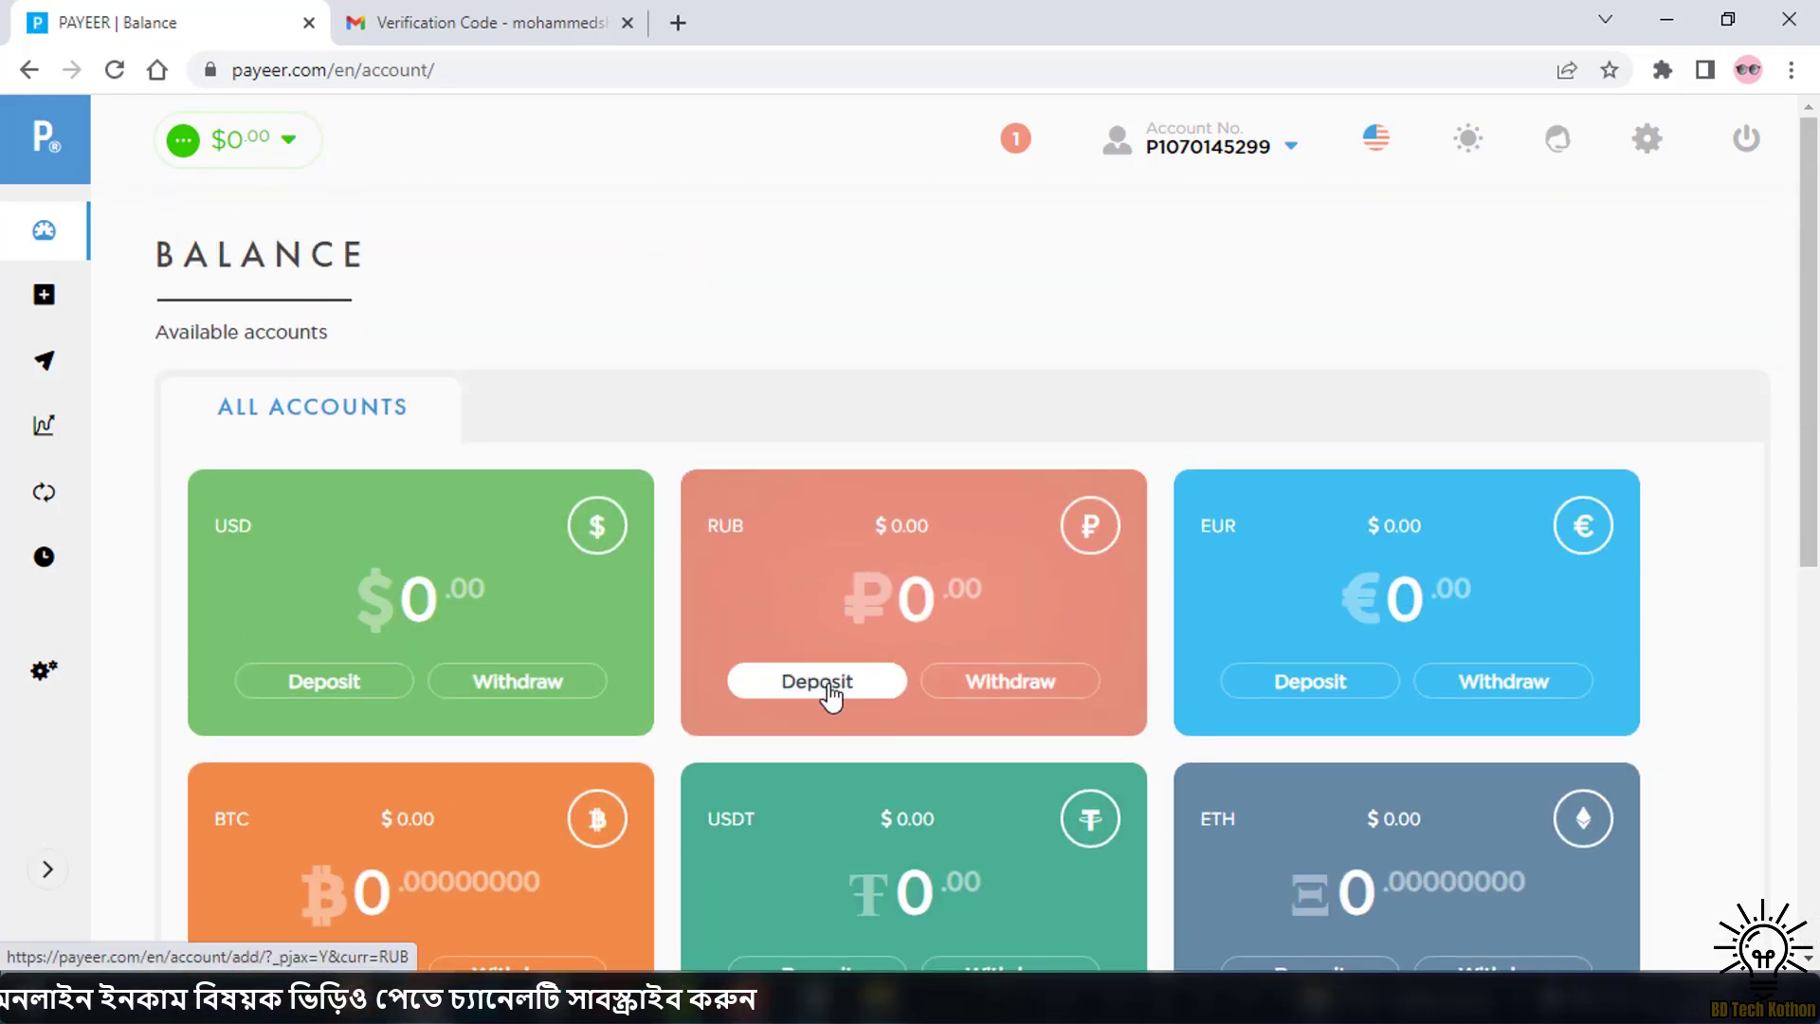
scroll(1479, 569, "down", 7)
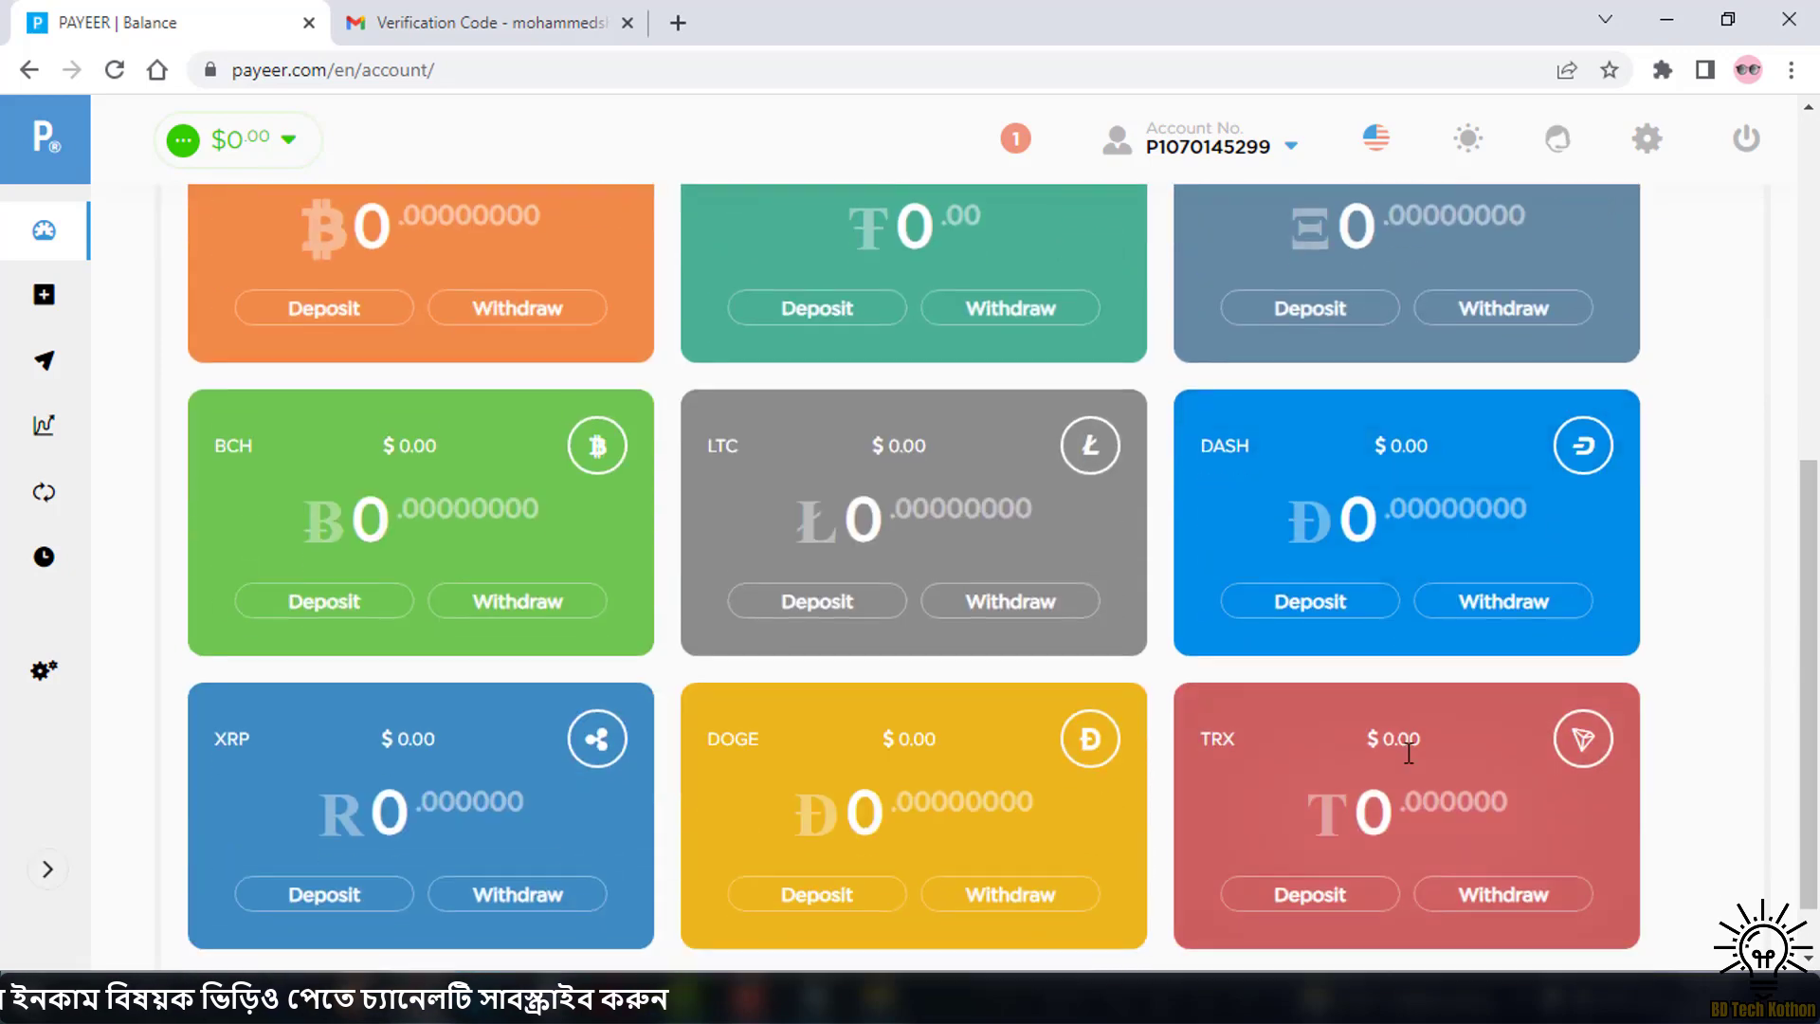
scroll(977, 512, "up", 7)
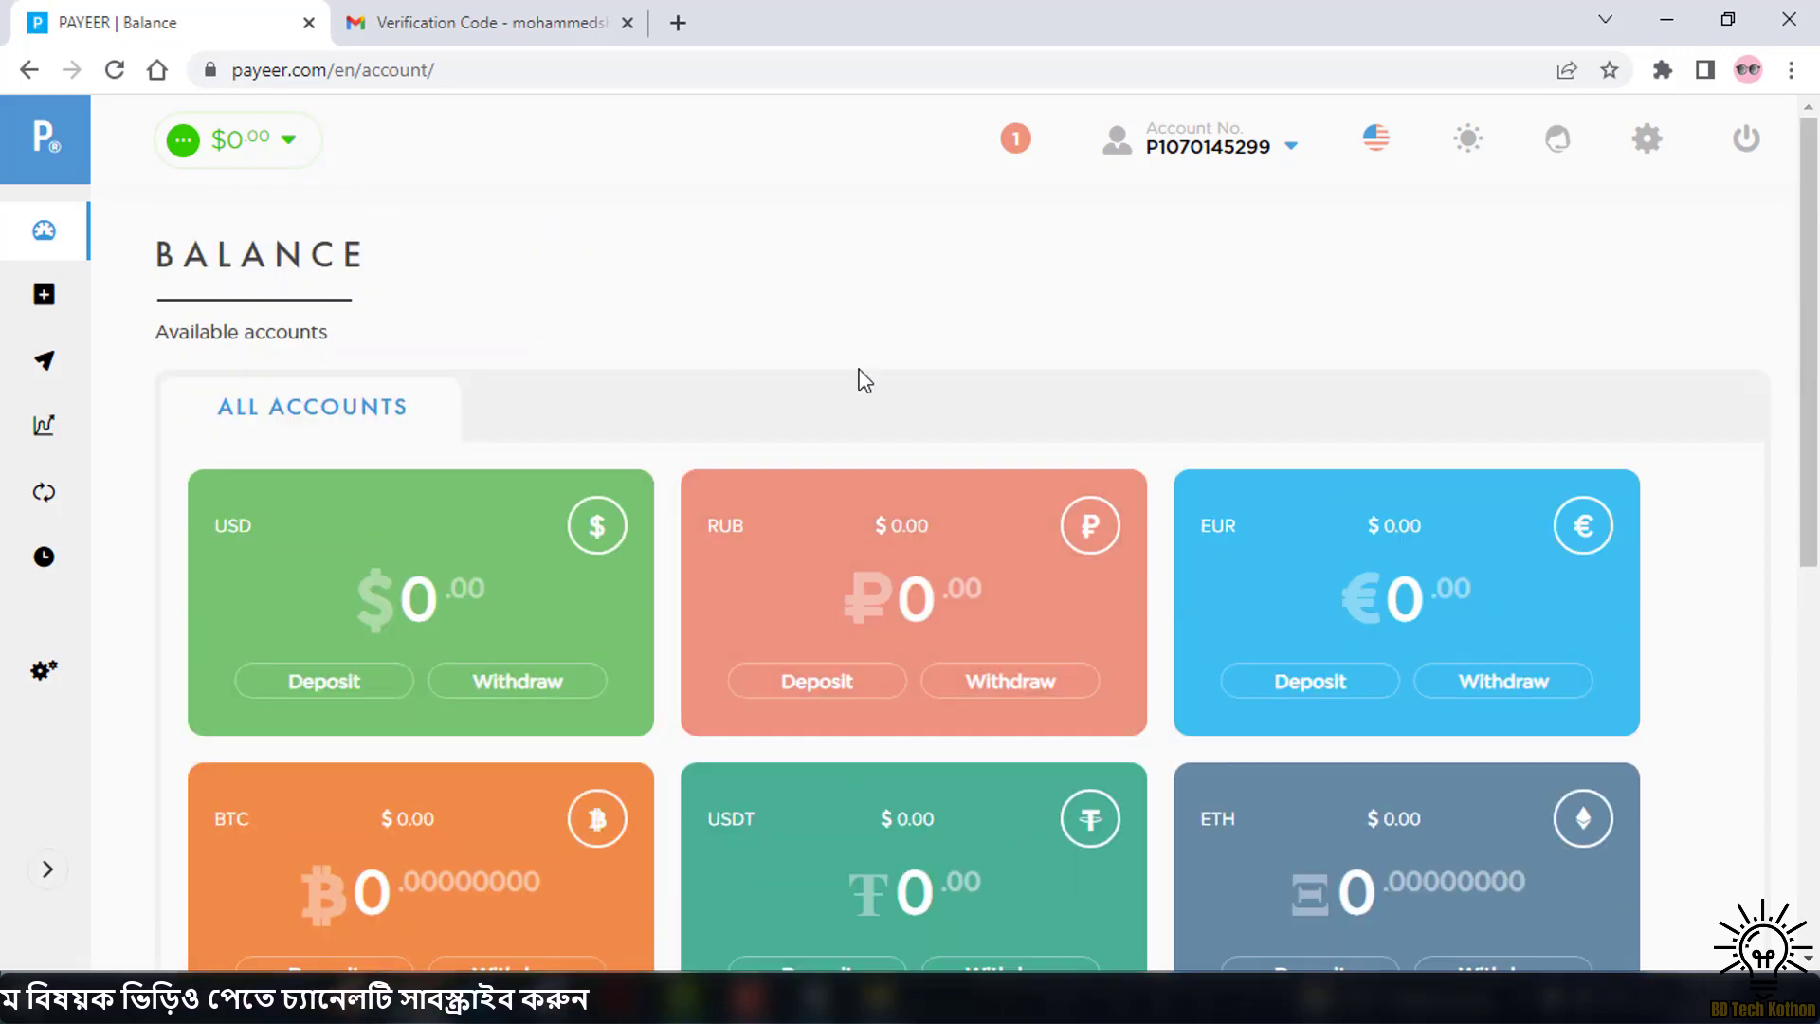